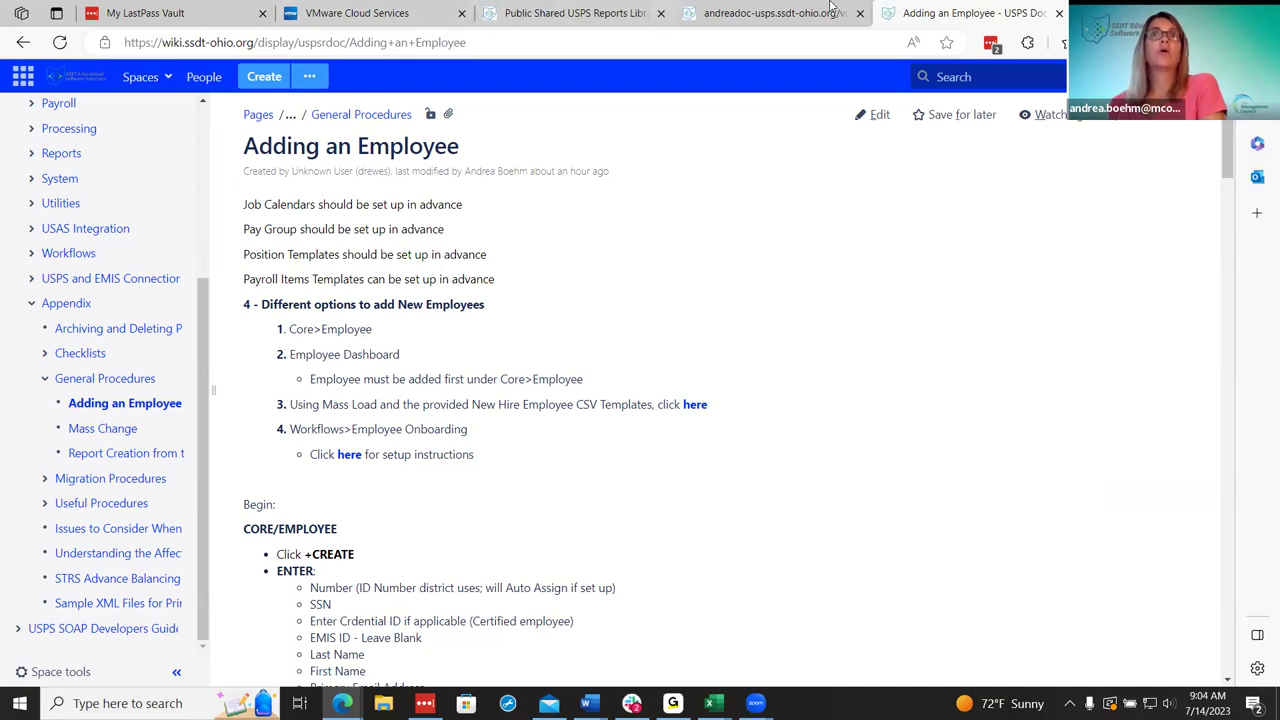
Open the Employees list from the Core records menu in USPS-R
left_click(770, 13)
left_click(88, 131)
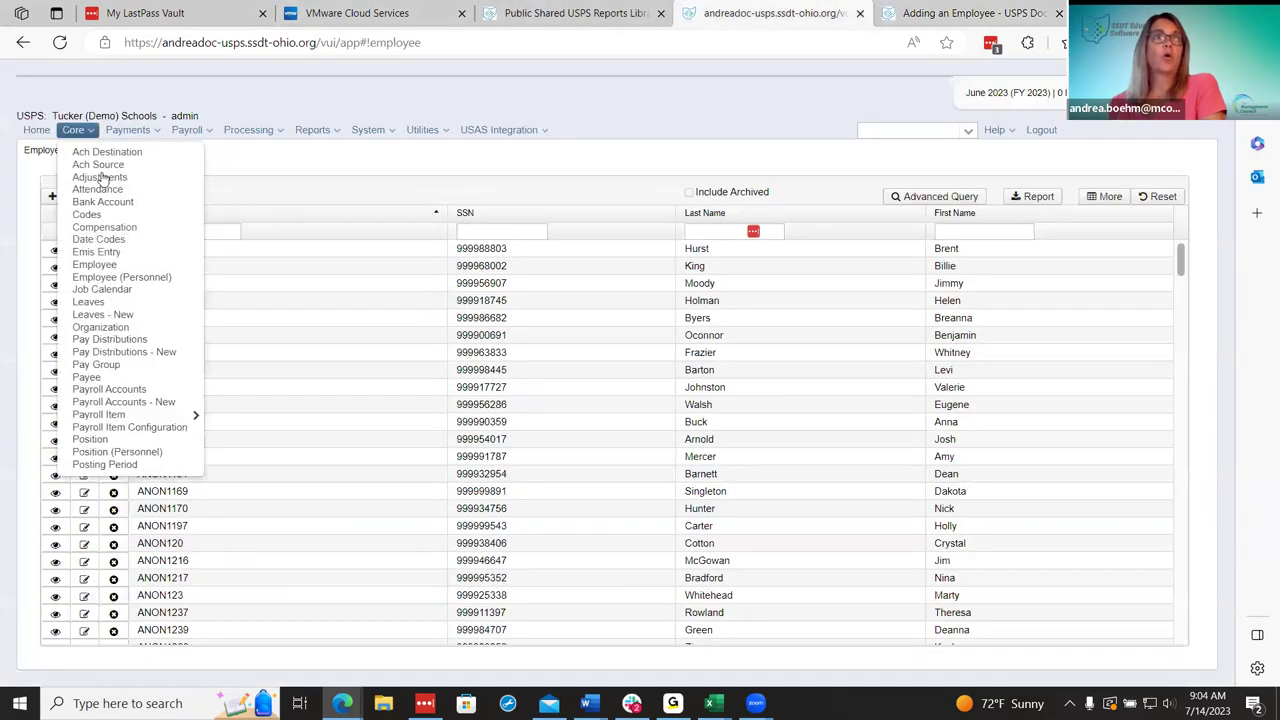
left_click(90, 266)
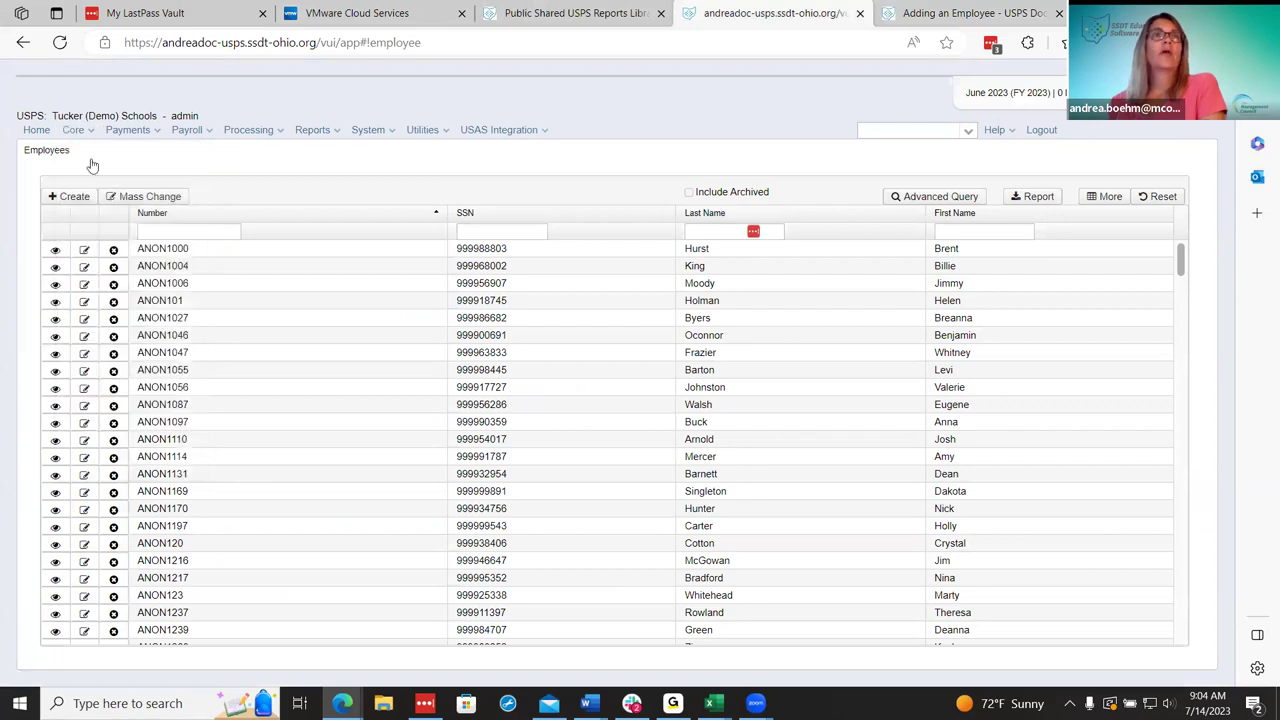
left_click(76, 131)
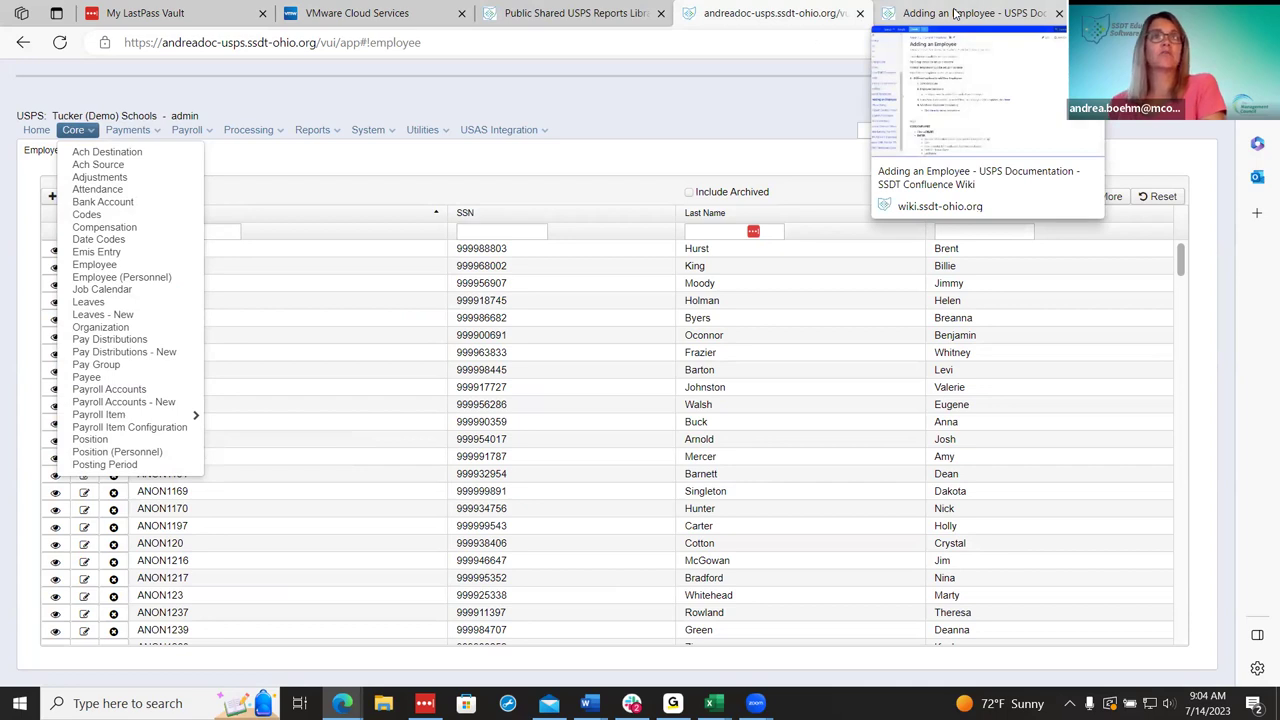
Compare with the wiki page, then view the USPS-R employee quick-lookup list
left_click(955, 13)
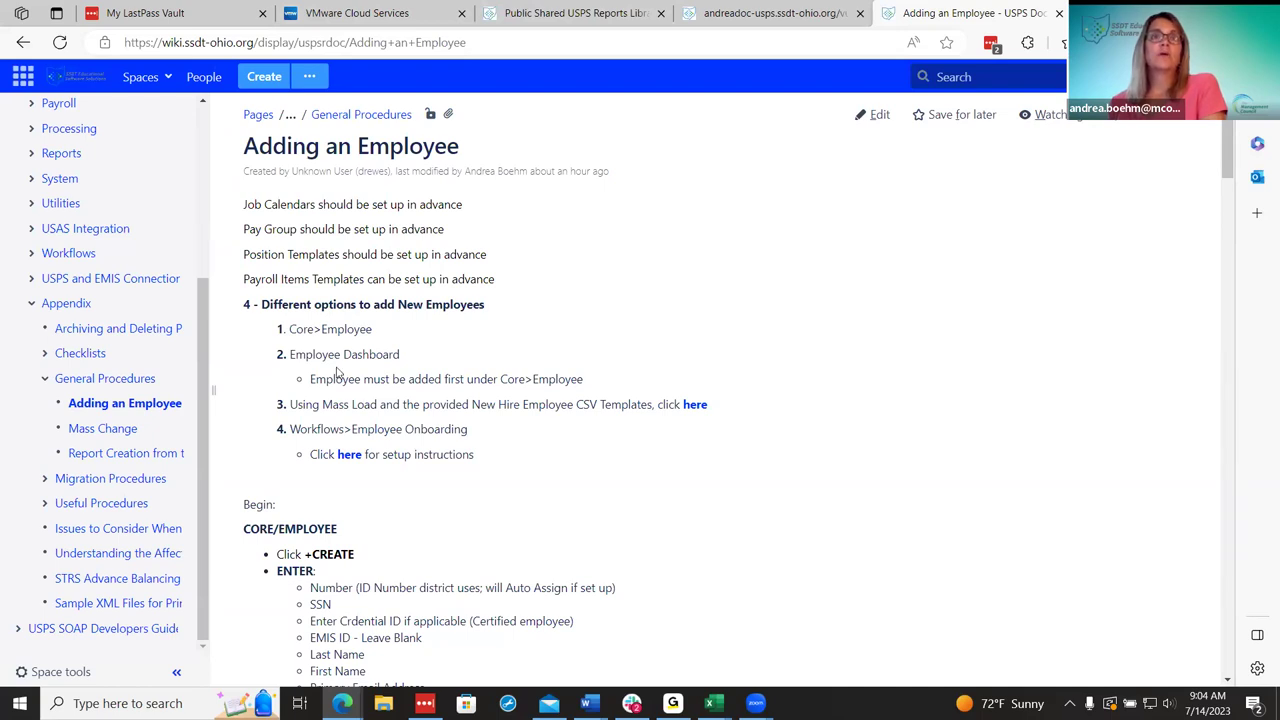
left_click(775, 13)
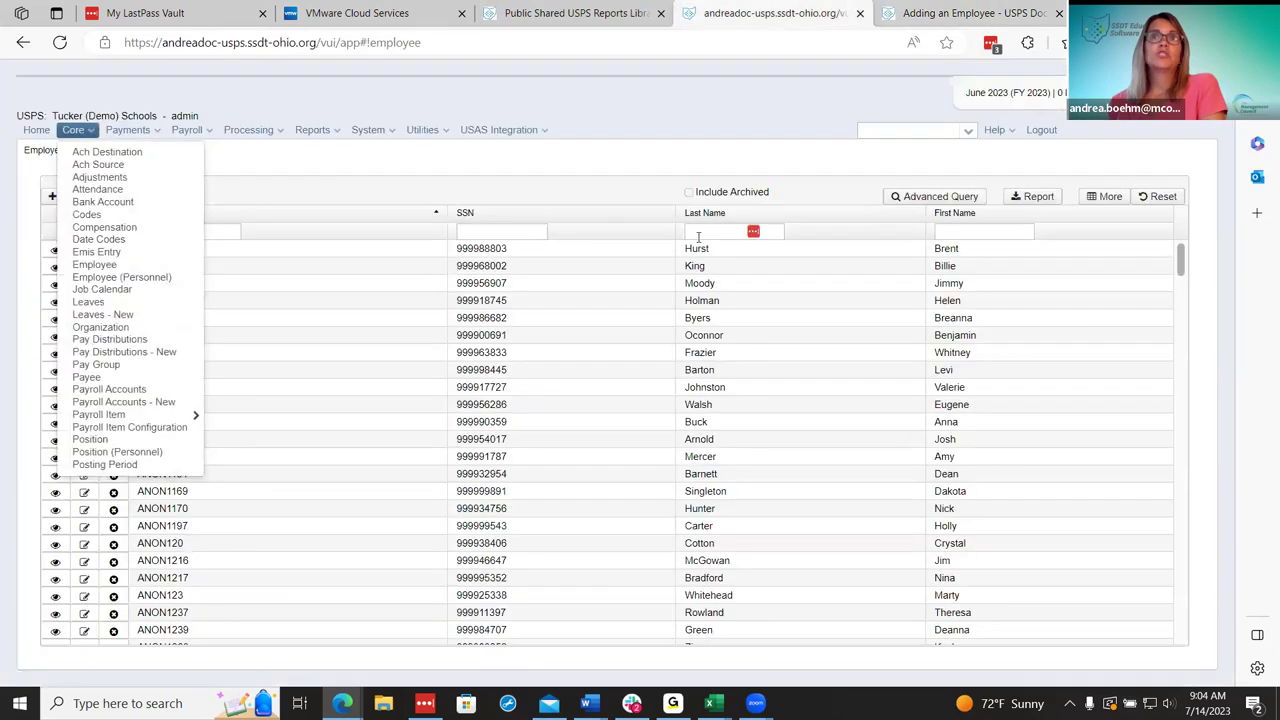
left_click(968, 131)
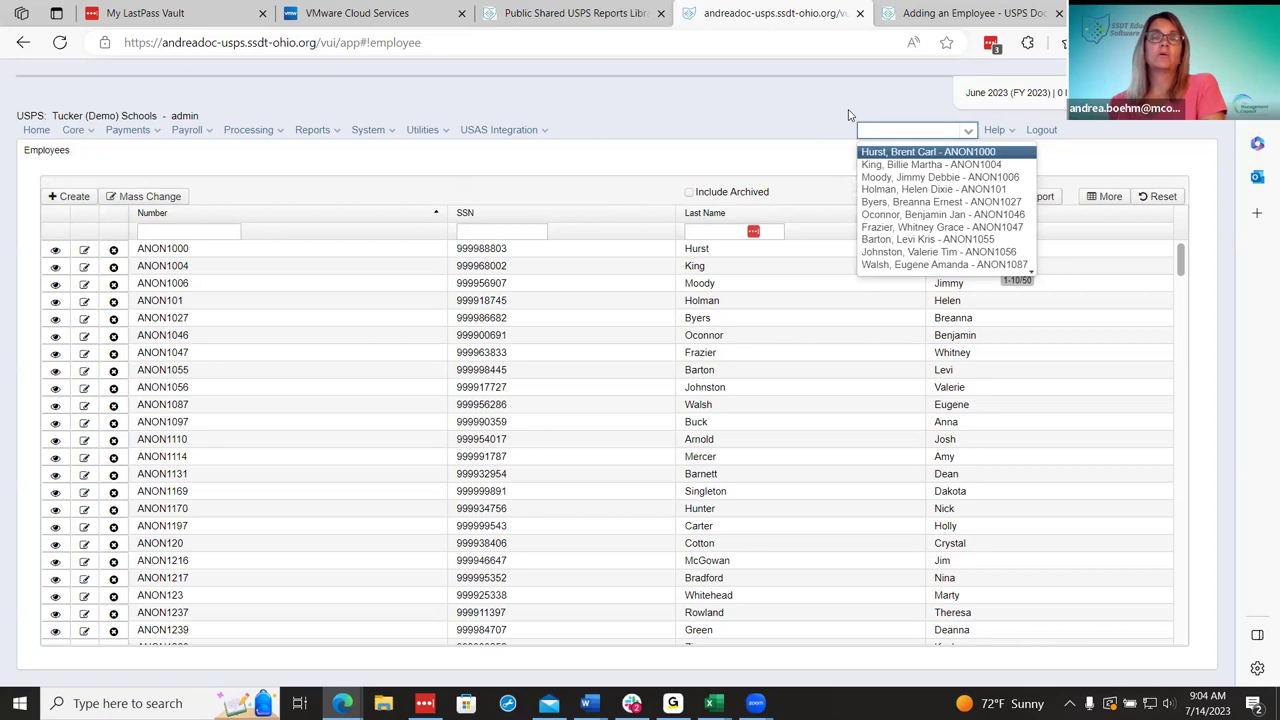
left_click(930, 10)
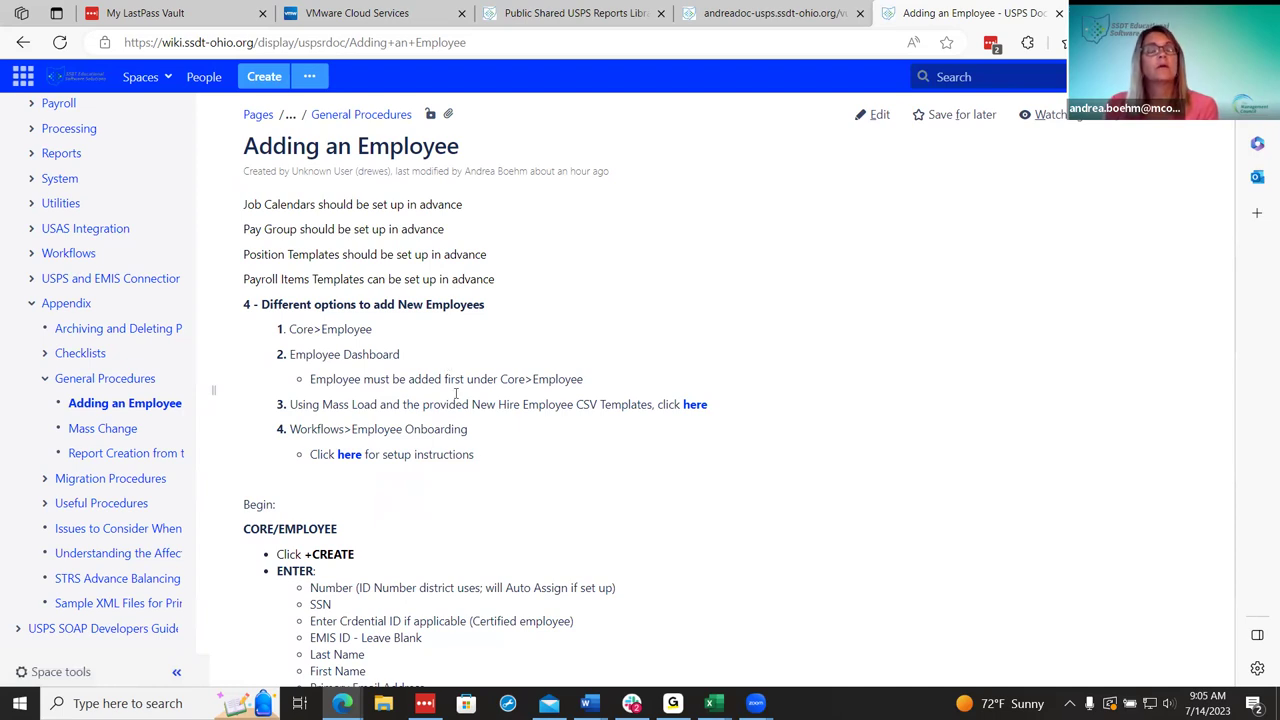
scroll(508, 502, "down", 2)
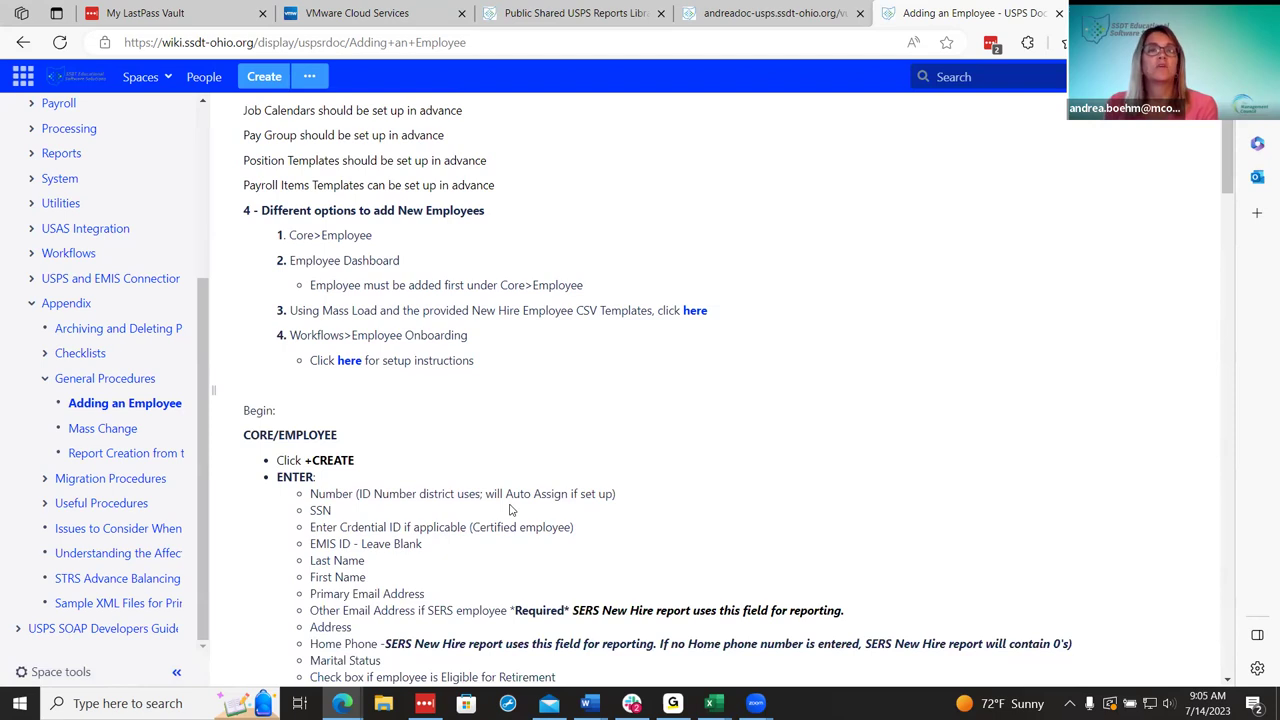
scroll(509, 510, "down", 4)
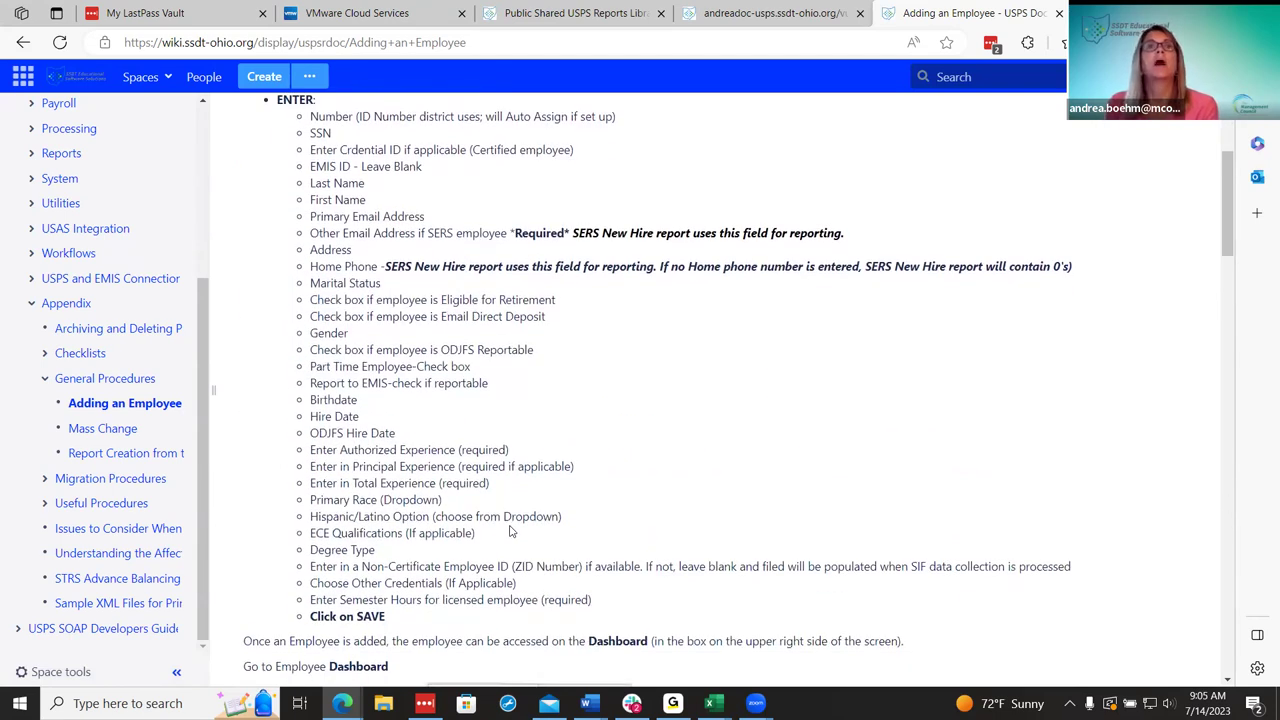
scroll(510, 532, "up", 4)
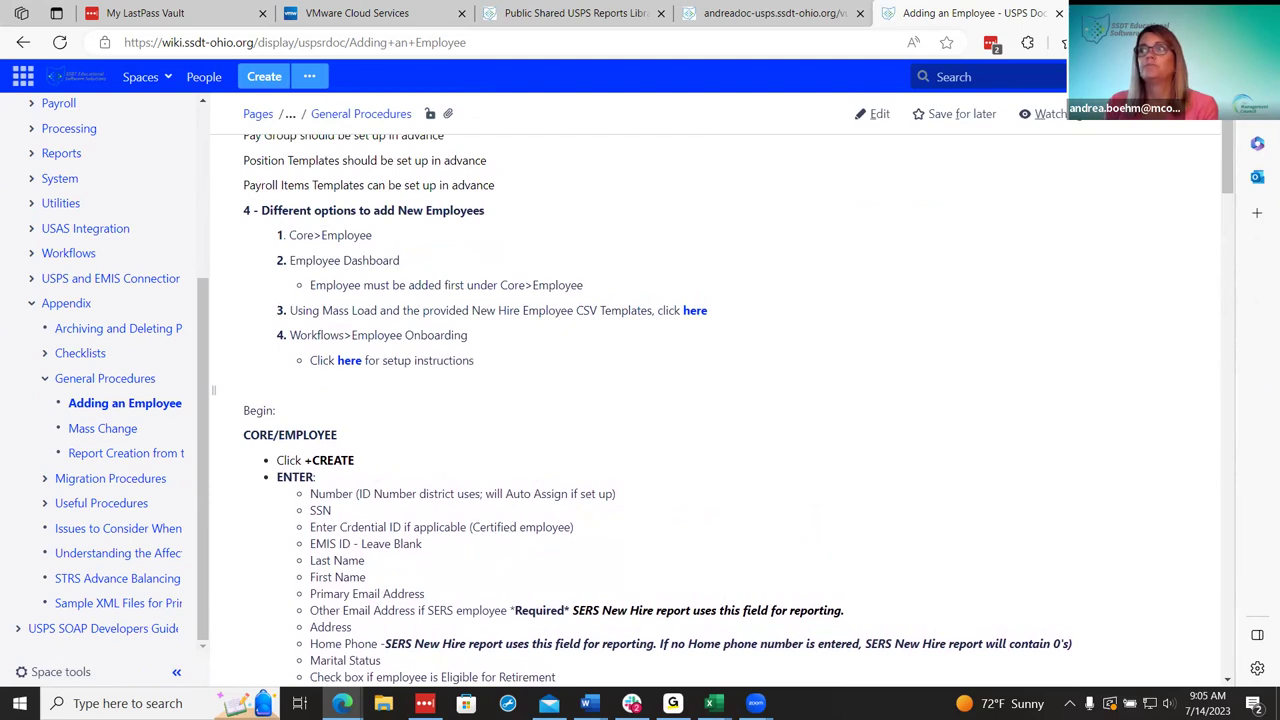
scroll(603, 473, "down", 3)
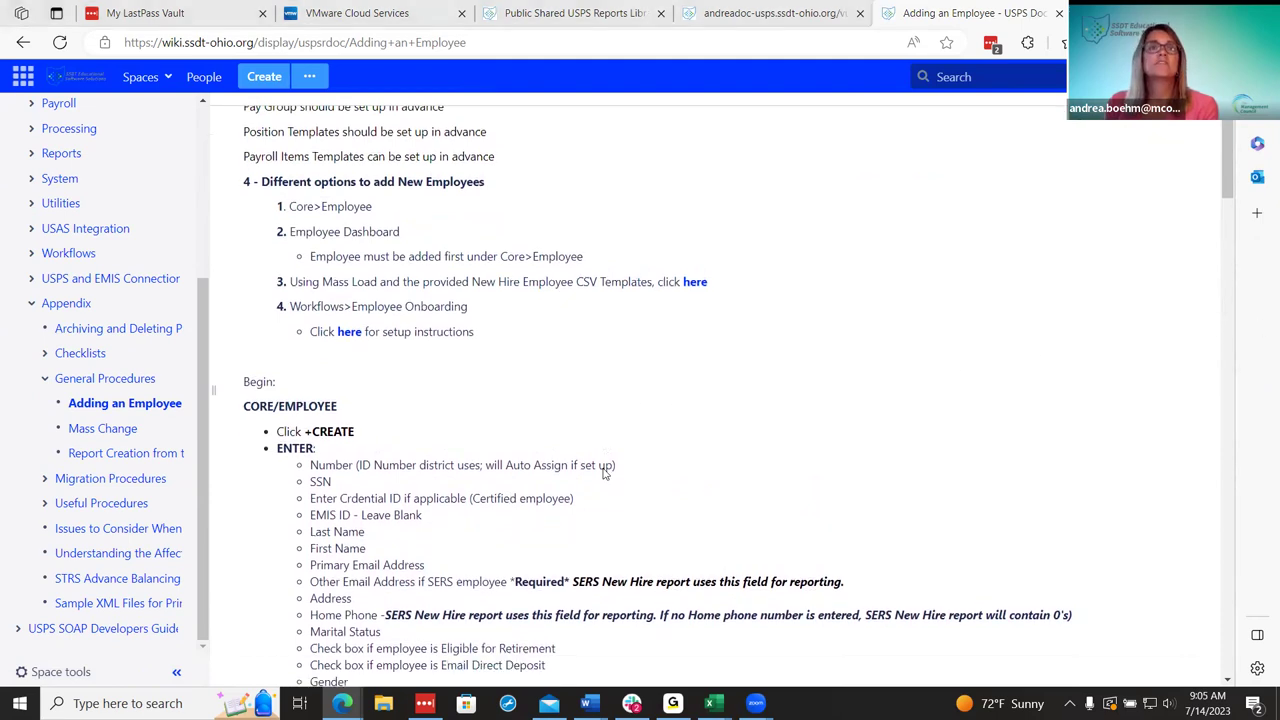
scroll(603, 473, "up", 3)
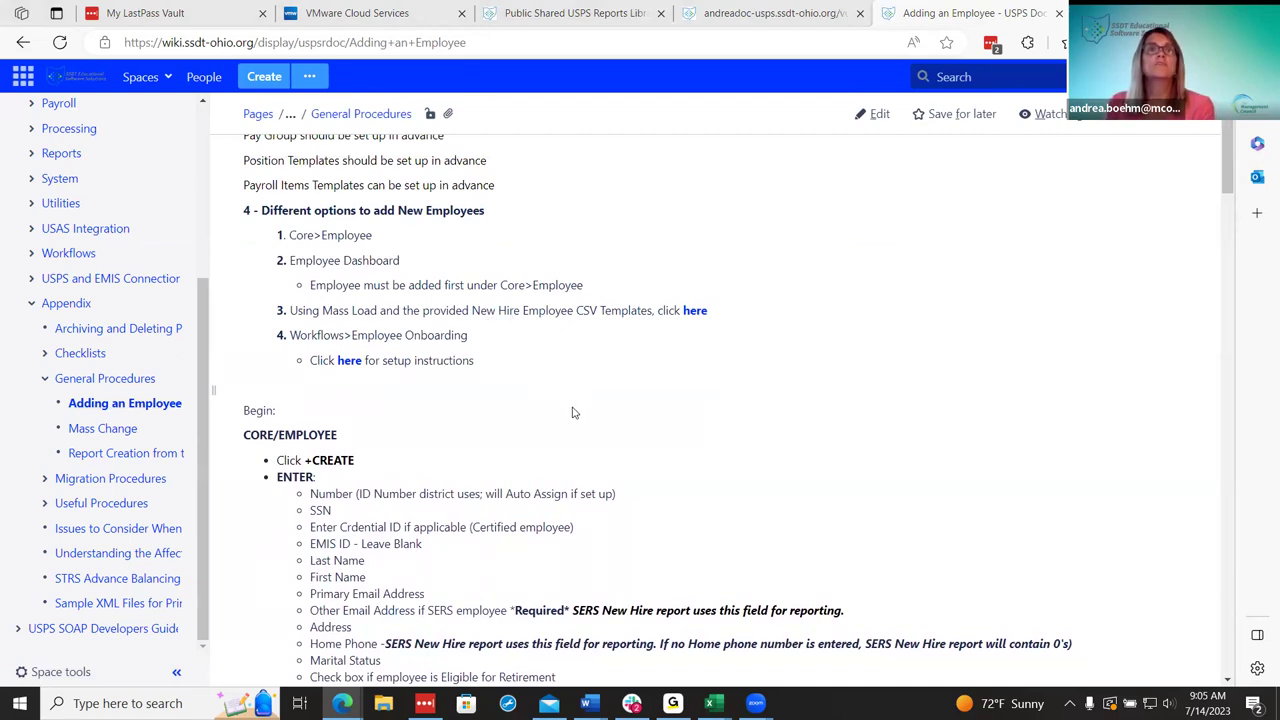
scroll(573, 413, "down", 2)
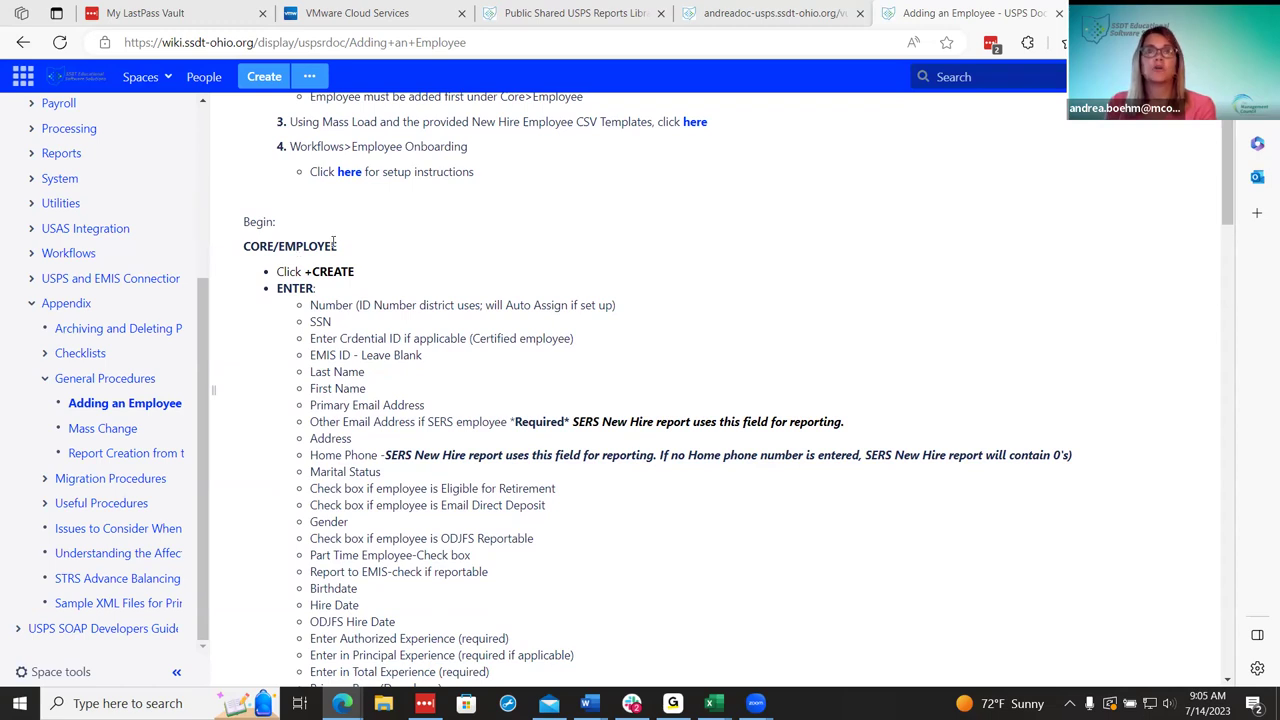
scroll(594, 412, "down", 1)
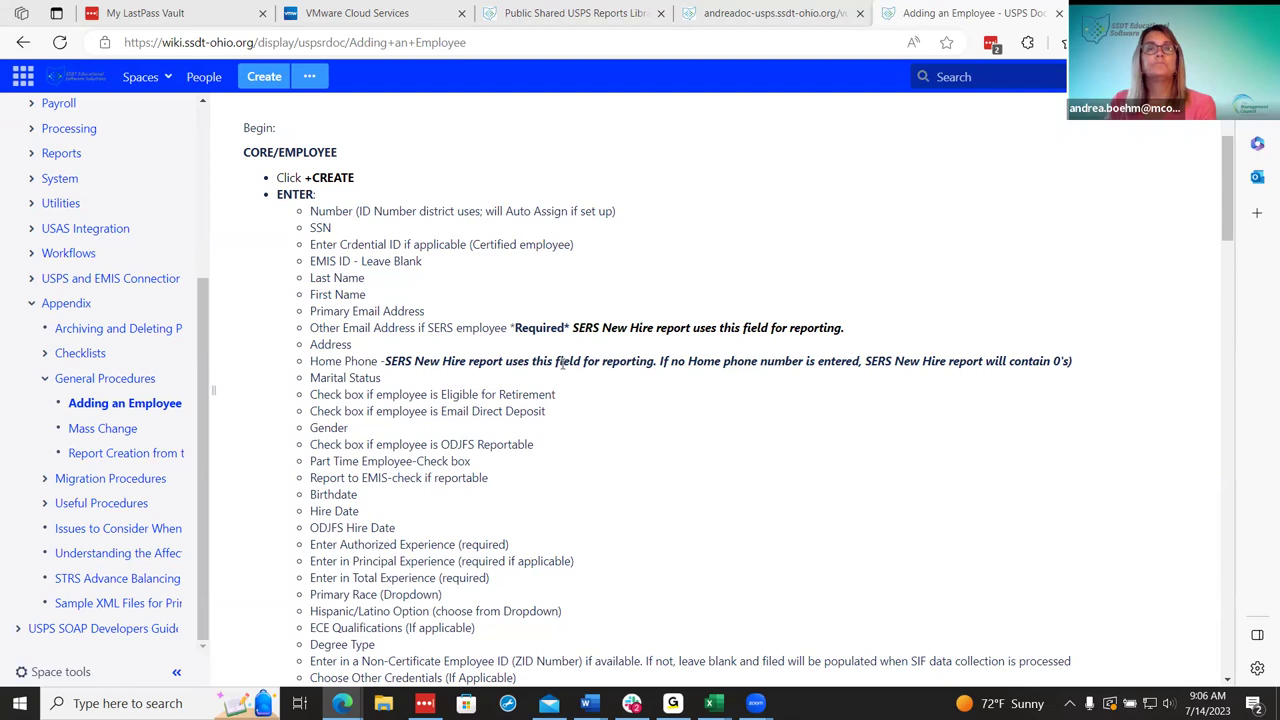
scroll(562, 364, "up", 2)
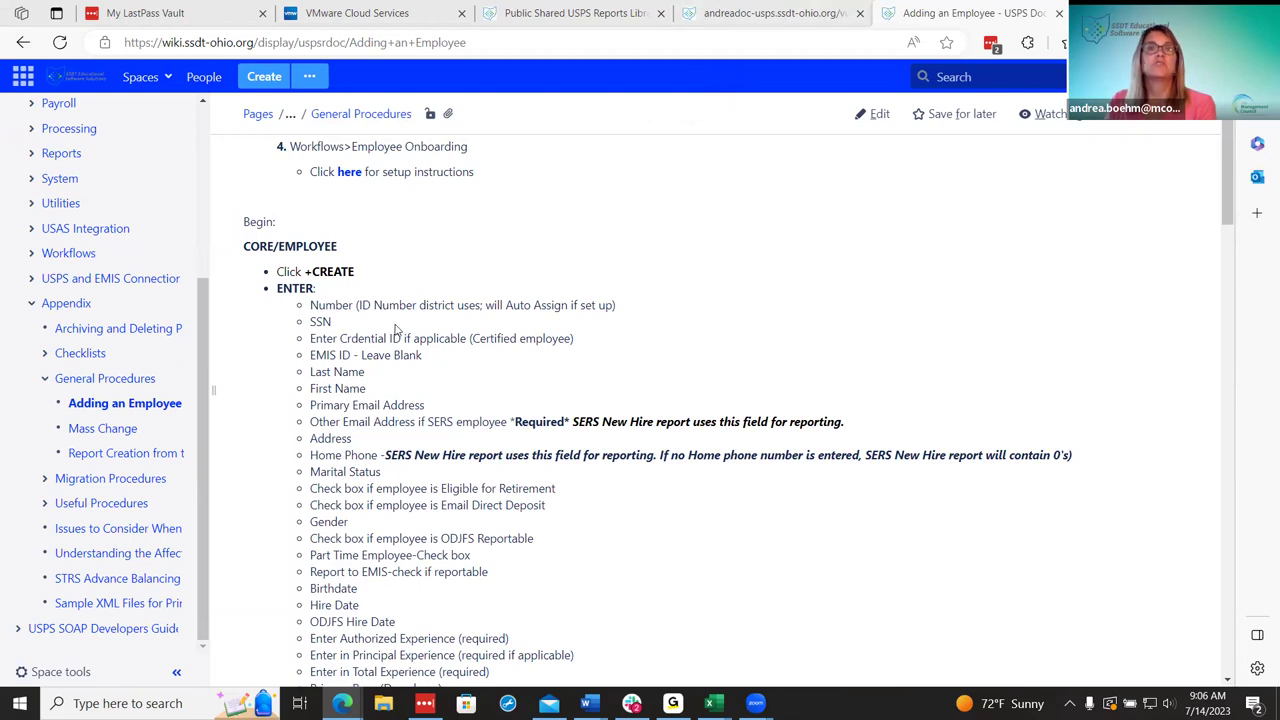
Sort the USPS-R Employees list by Last Name
left_click(772, 13)
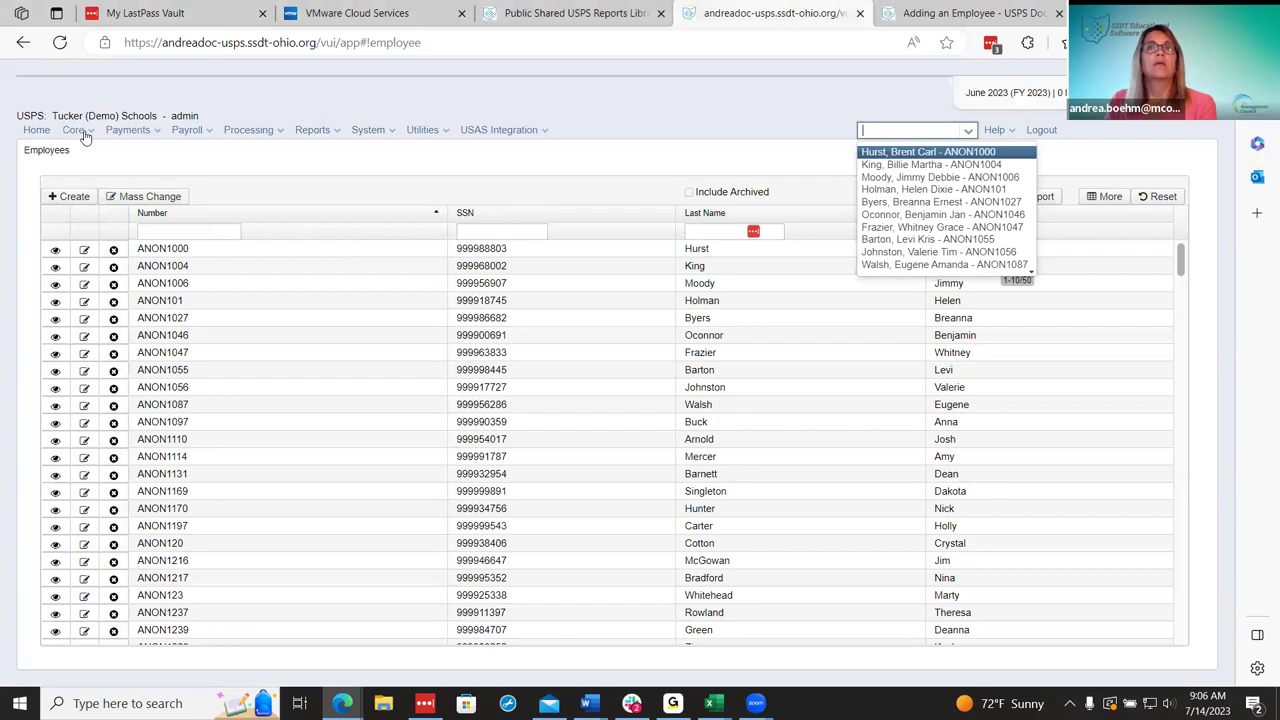
left_click(294, 164)
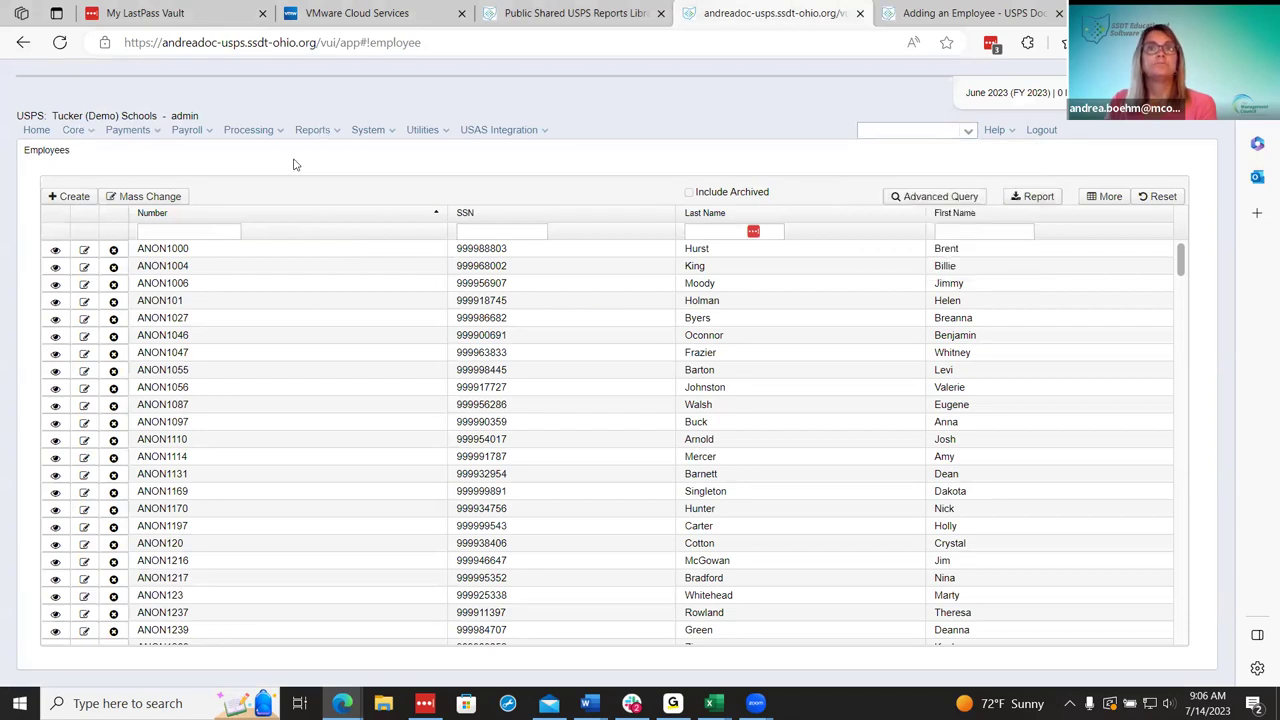
left_click(690, 232)
key("Escape")
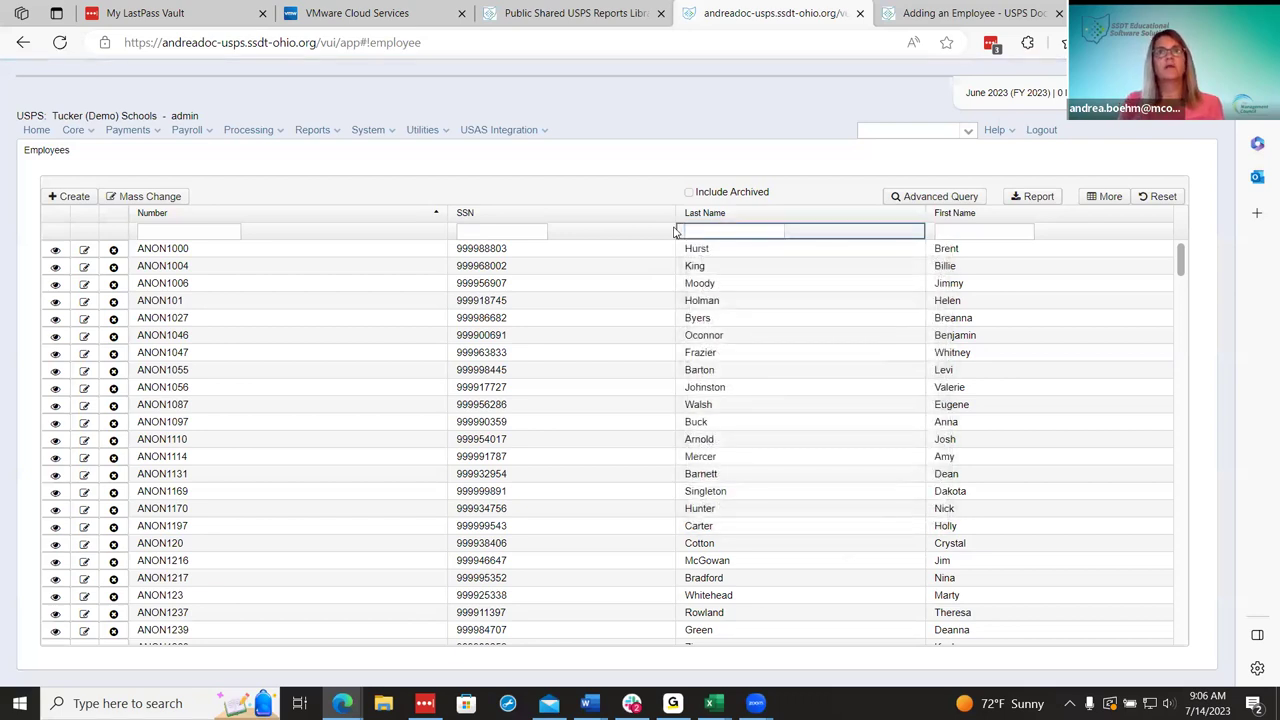
left_click(700, 216)
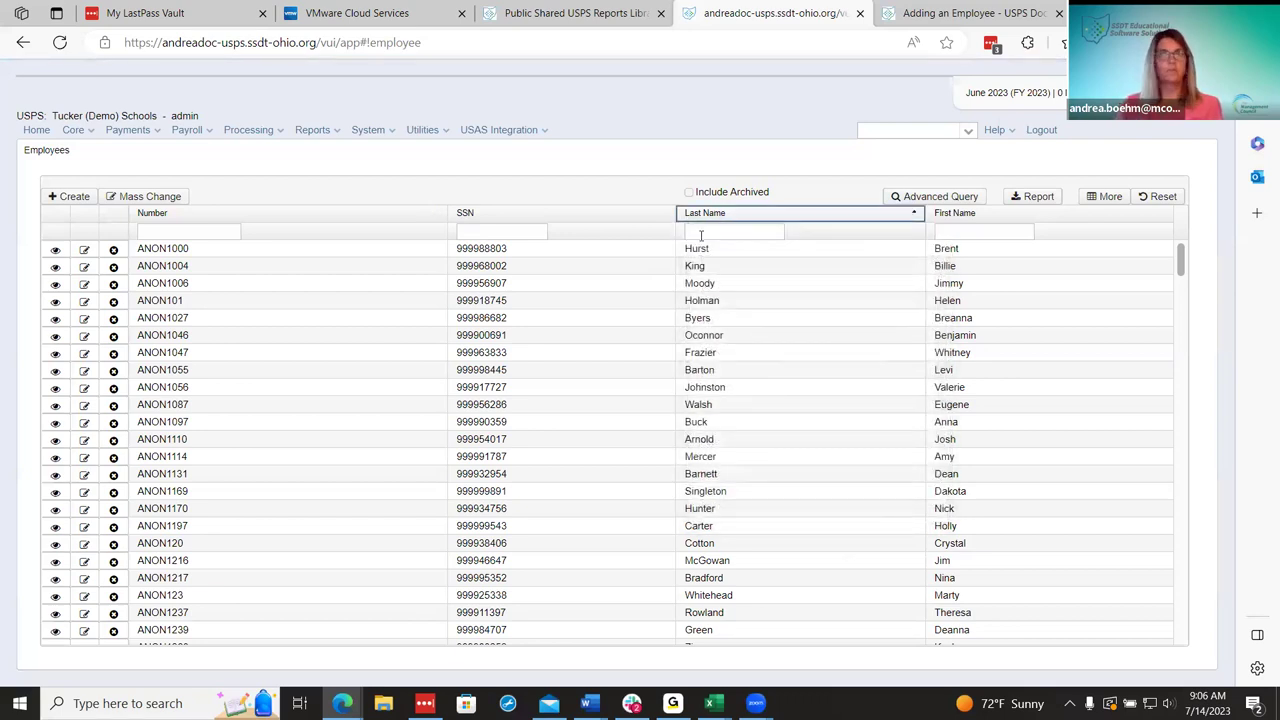
Filter the Last Name column by the employee's surname, leaving two matches
left_click(707, 233)
type("brwon")
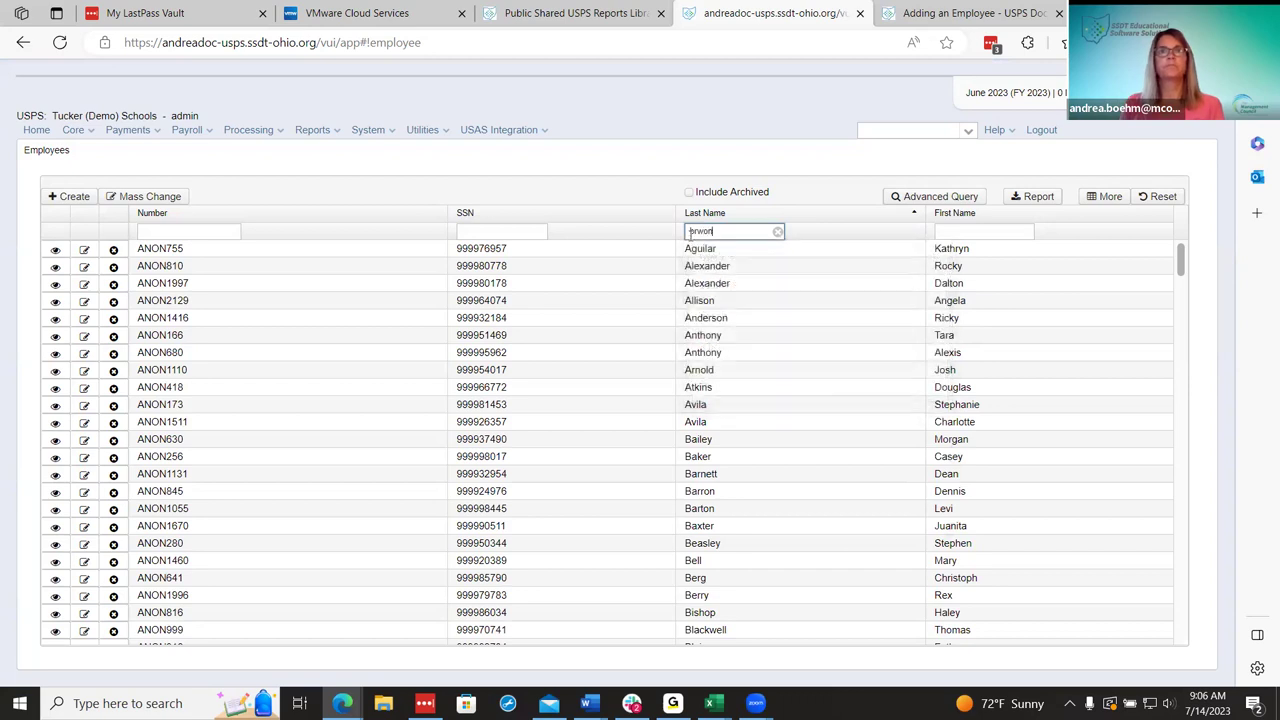
left_click(788, 231)
left_click(768, 231)
type("brw")
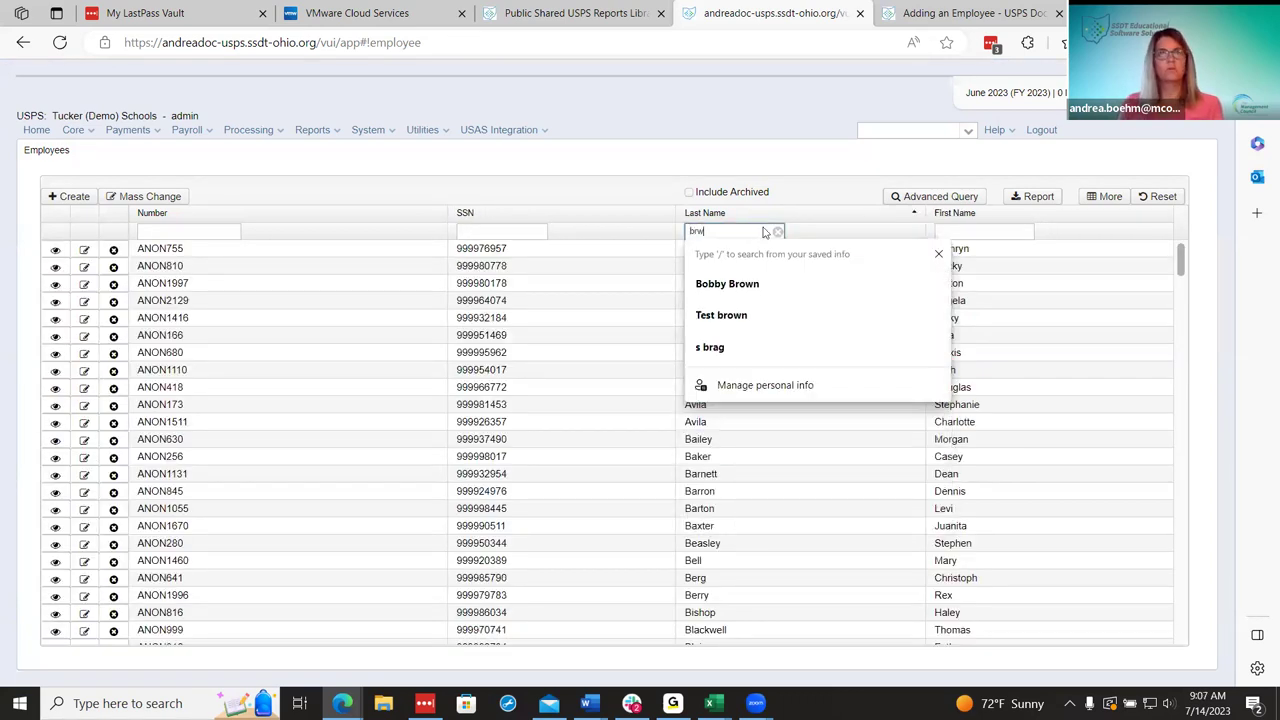
key("BackSpace")
type("own")
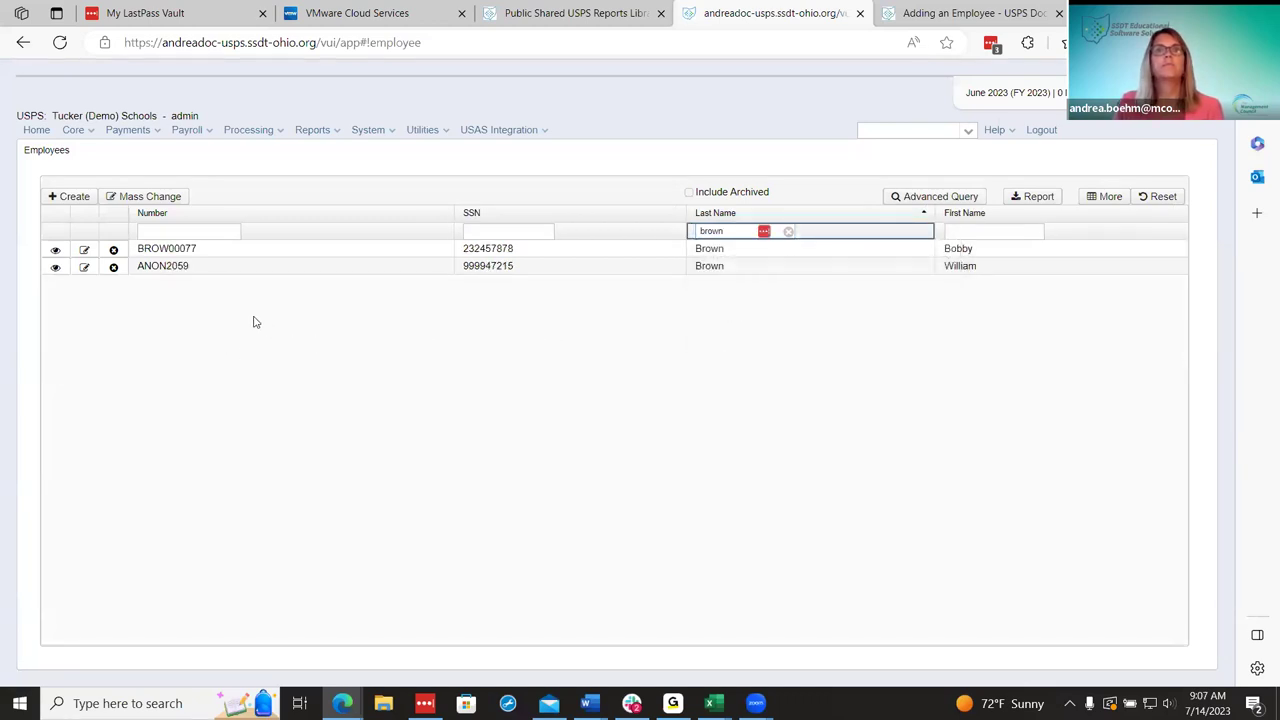
Start a new employee and list its templates, Default Employee and Part Time
left_click(80, 196)
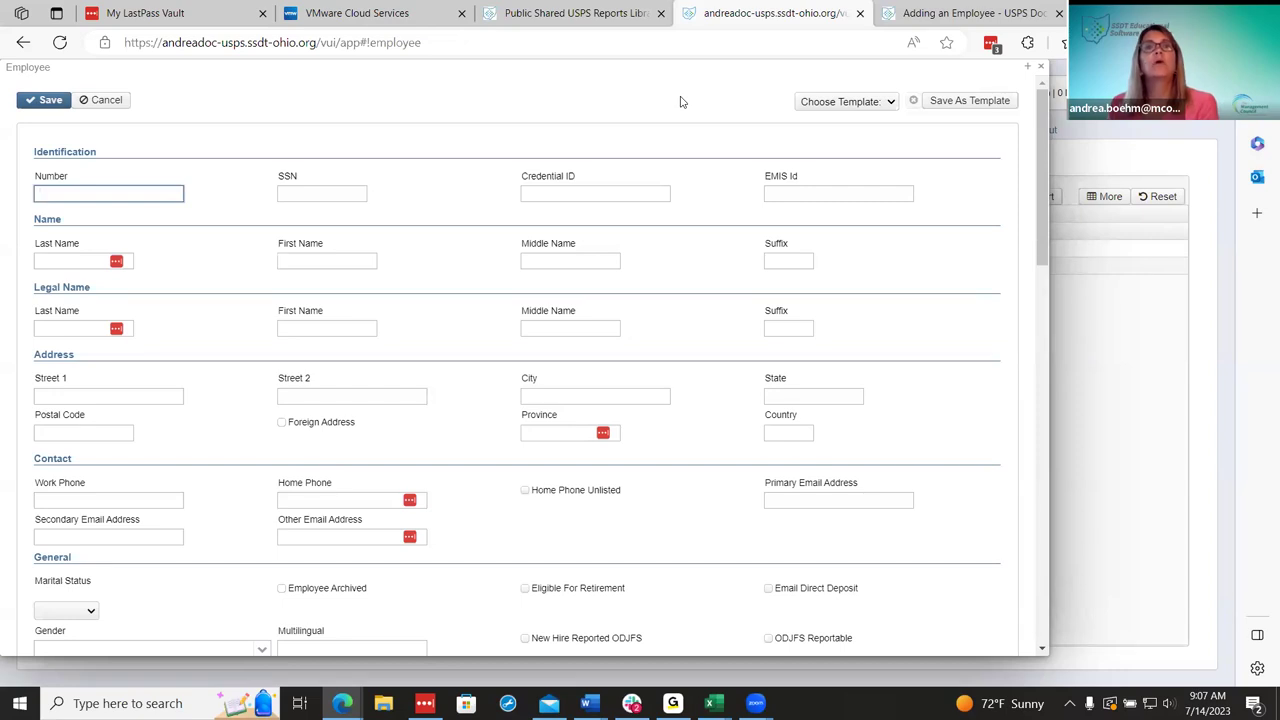
left_click(838, 101)
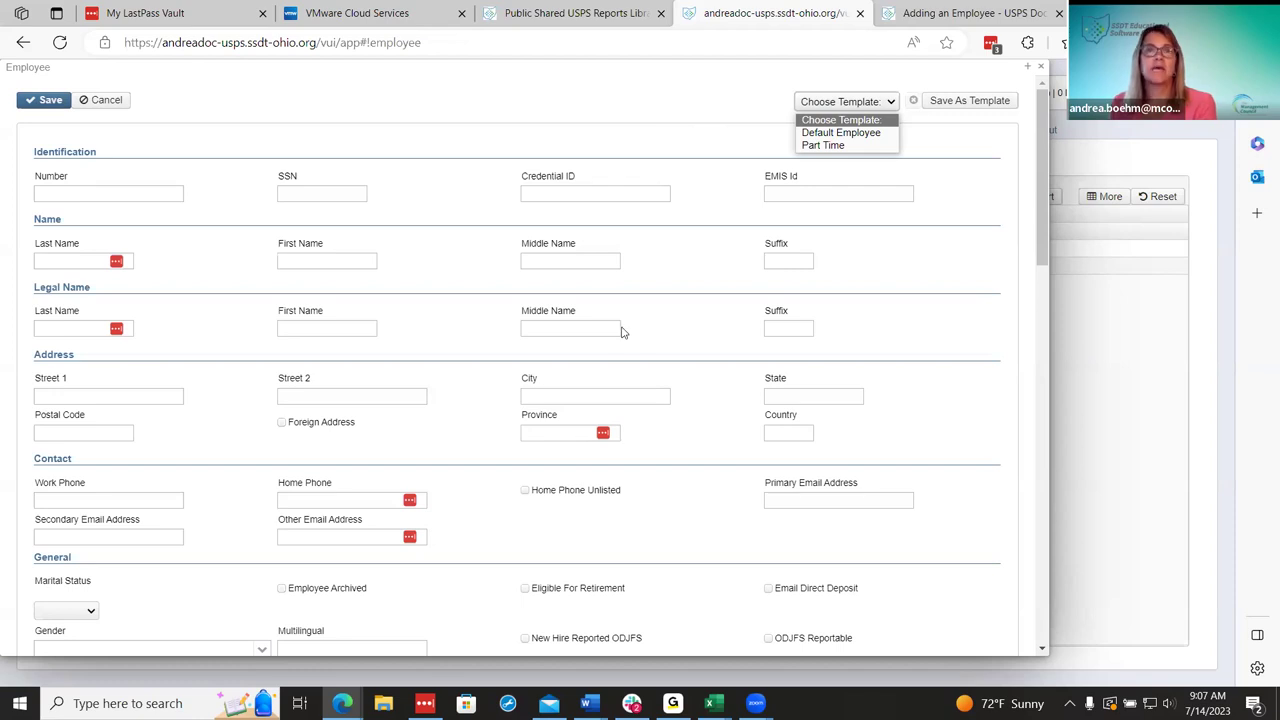
Fill the new employee form from the Part Time template
left_click(608, 369)
scroll(610, 371, "down", 3)
scroll(577, 374, "down", 1)
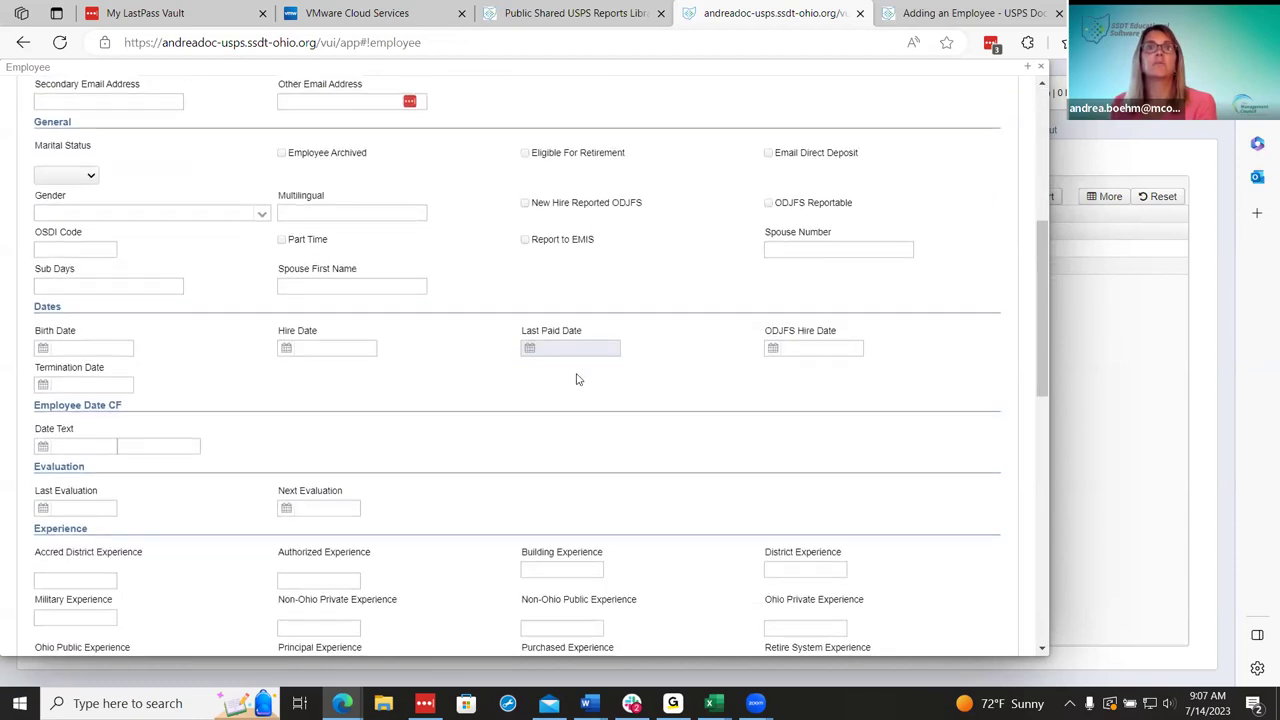
scroll(571, 374, "up", 1)
scroll(843, 410, "up", 1)
scroll(843, 405, "up", 4)
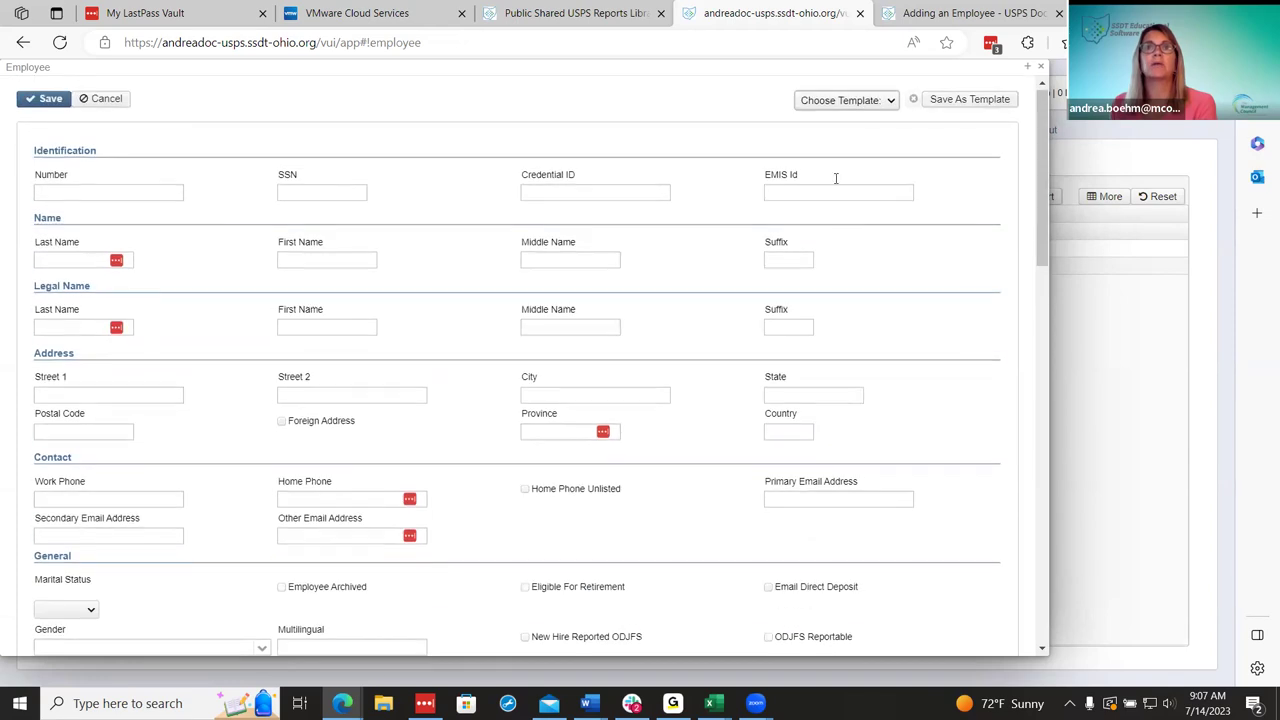
left_click(846, 103)
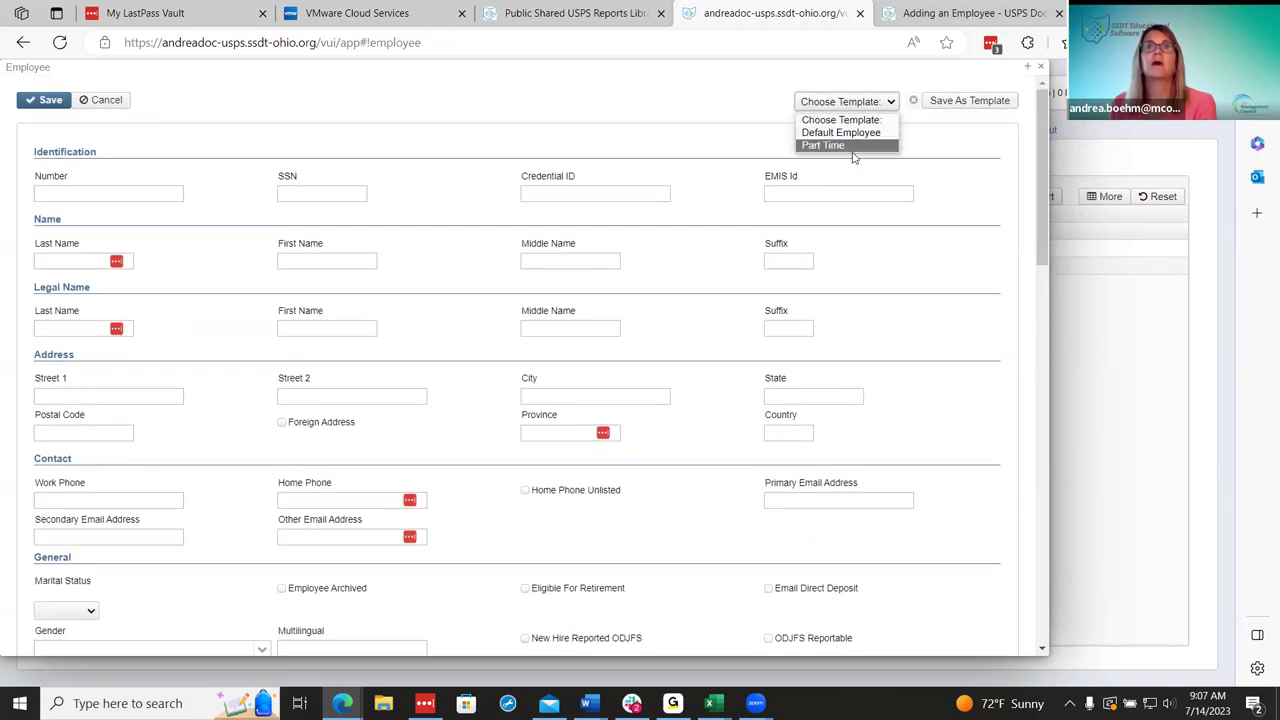
left_click(843, 146)
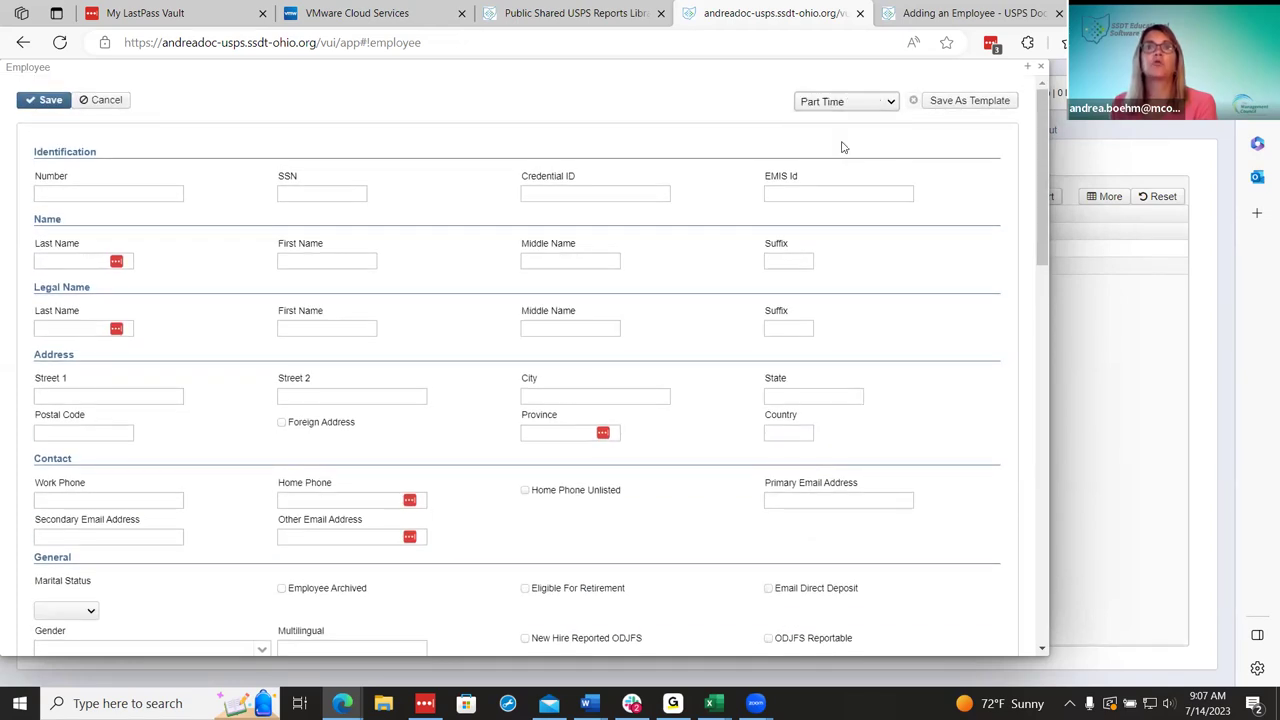
Uncheck the Part Time checkbox in the General section
scroll(631, 360, "down", 3)
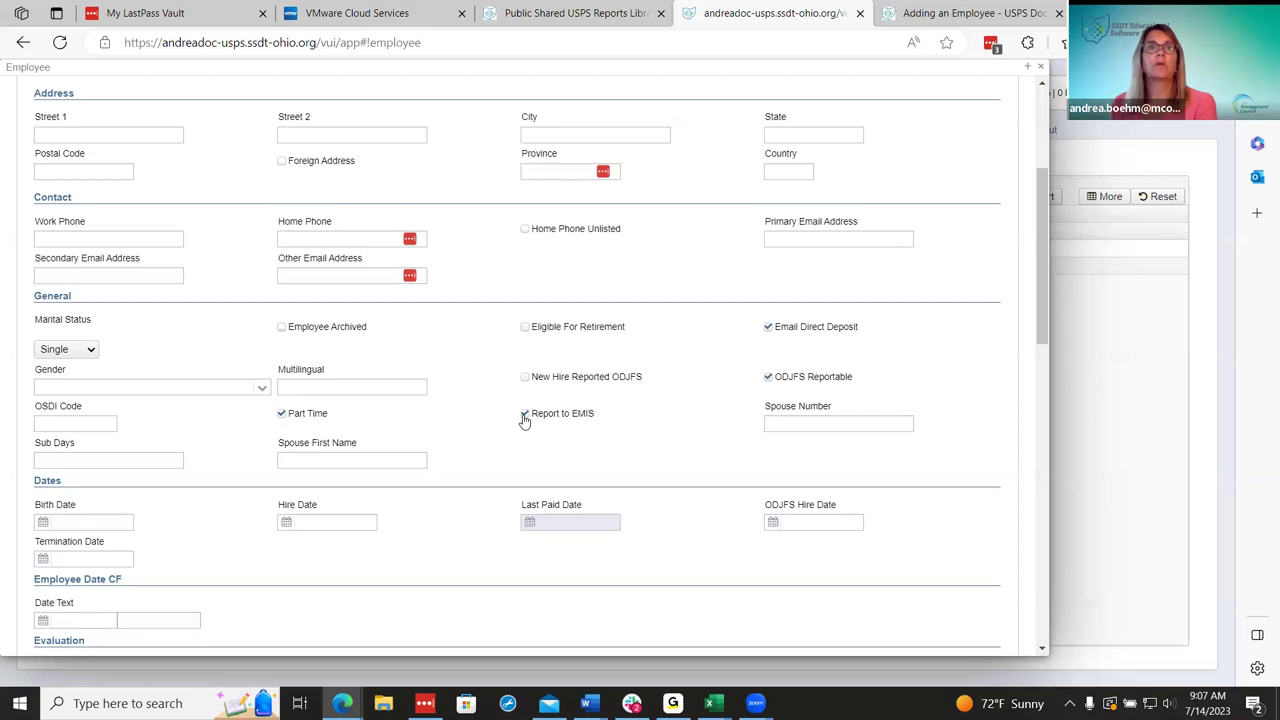
scroll(477, 460, "down", 3)
scroll(477, 460, "up", 8)
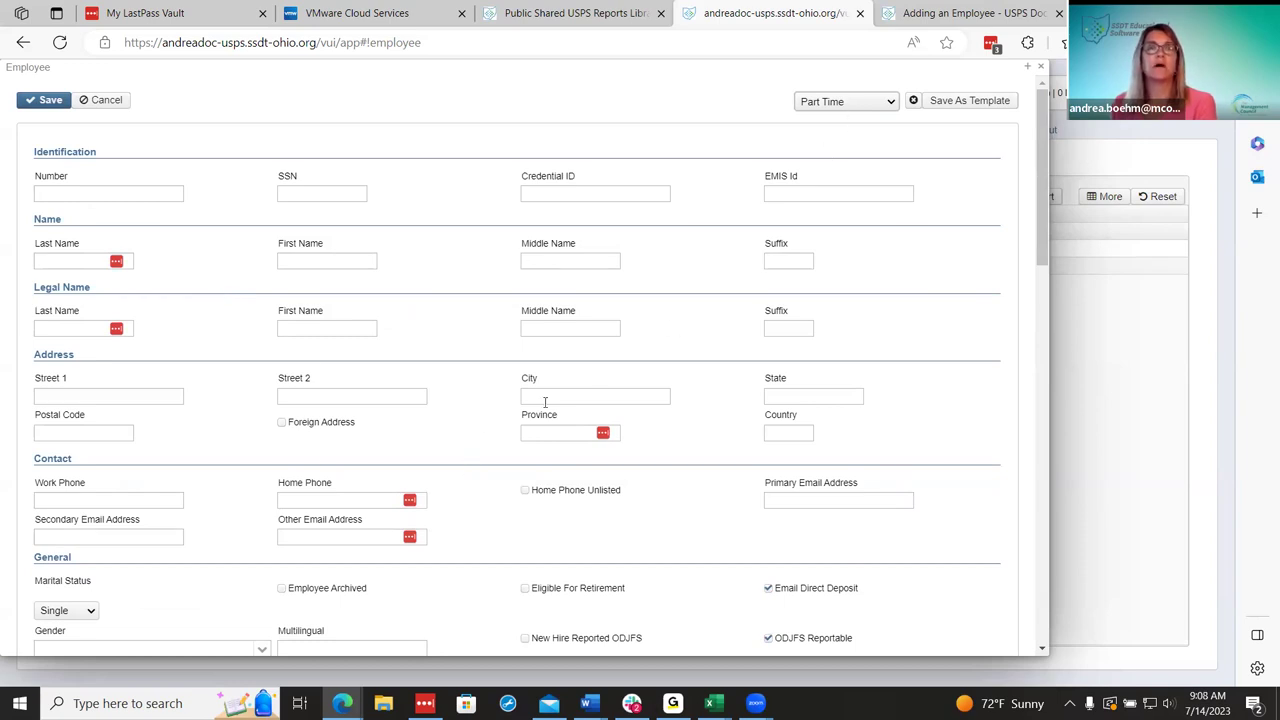
scroll(545, 402, "down", 3)
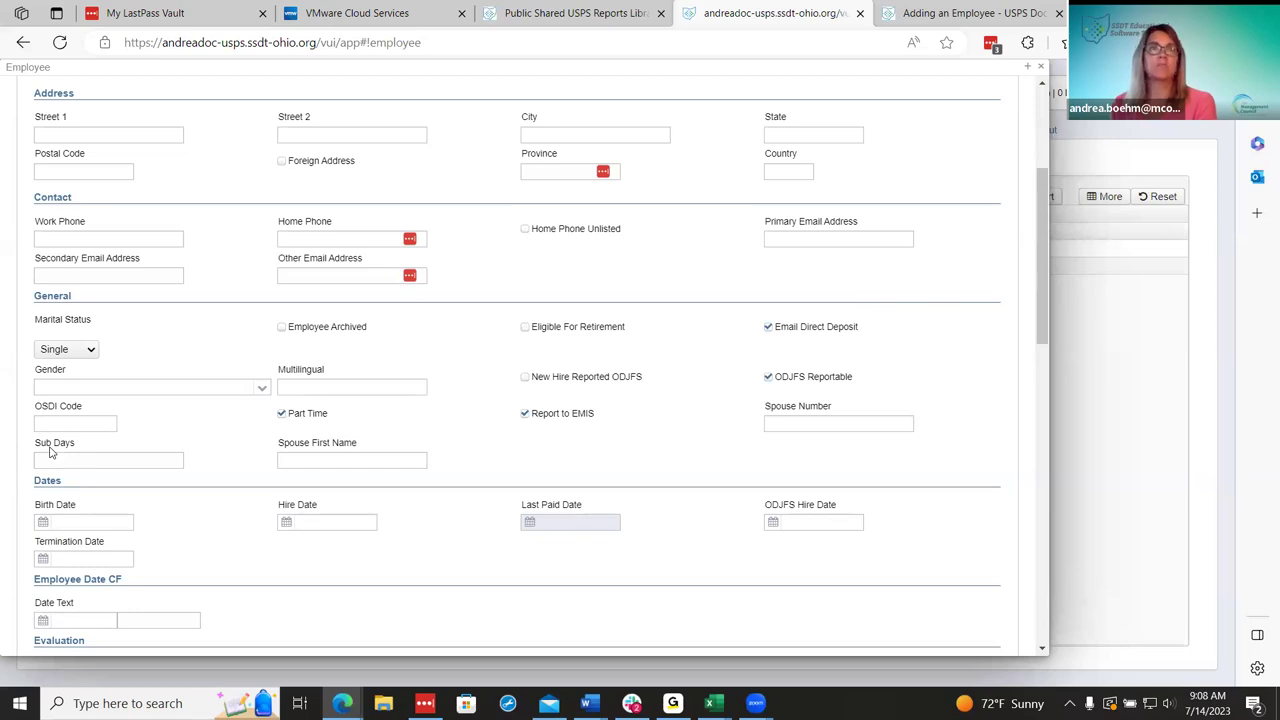
scroll(538, 517, "up", 3)
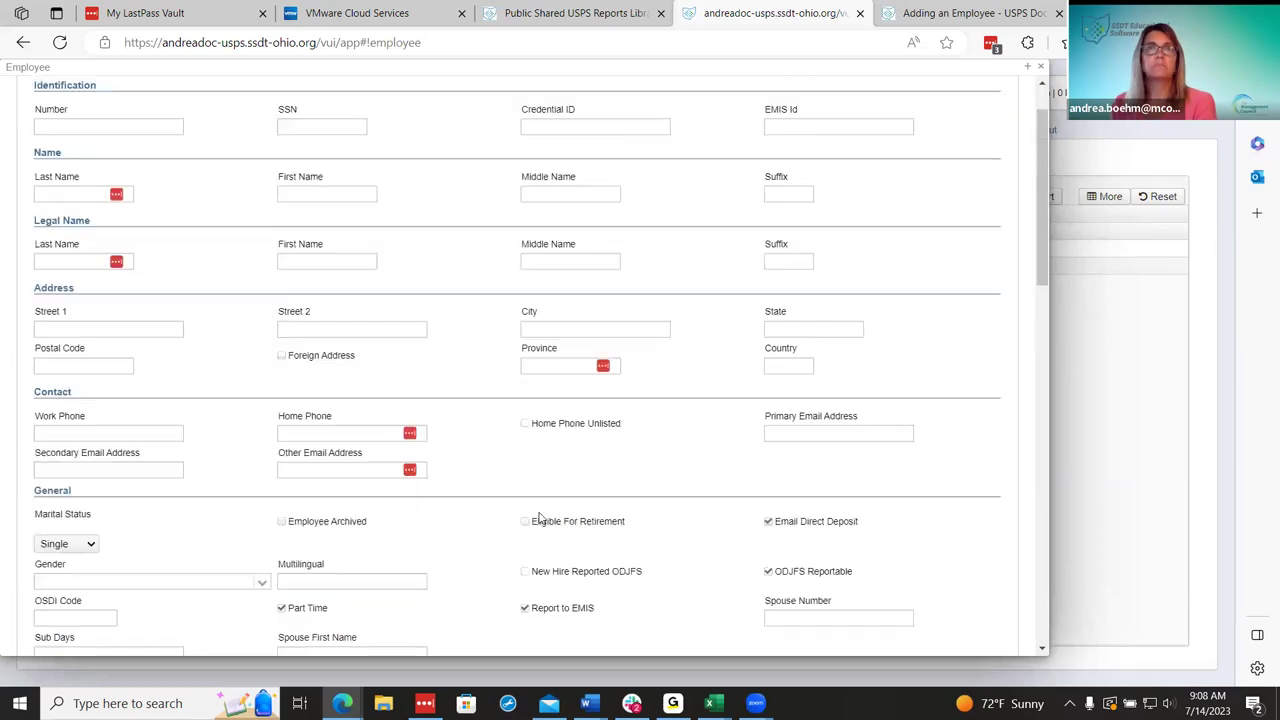
scroll(538, 517, "down", 4)
scroll(538, 517, "up", 4)
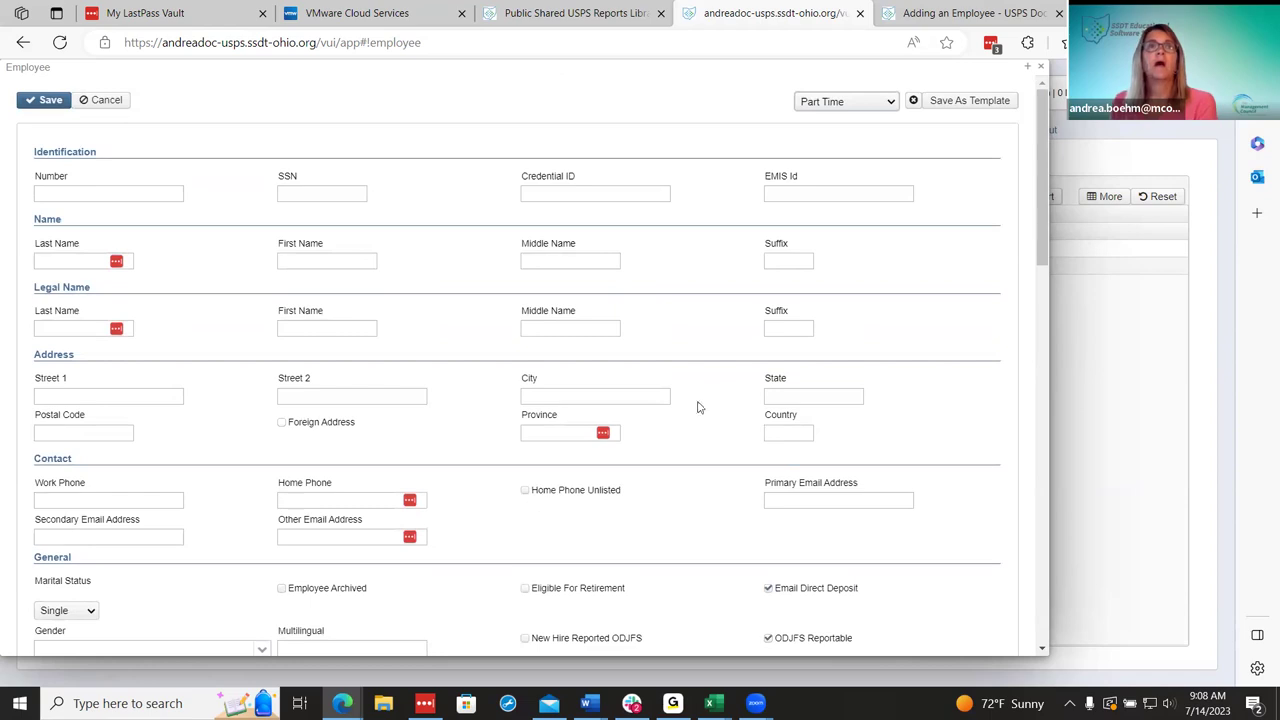
scroll(625, 357, "down", 3)
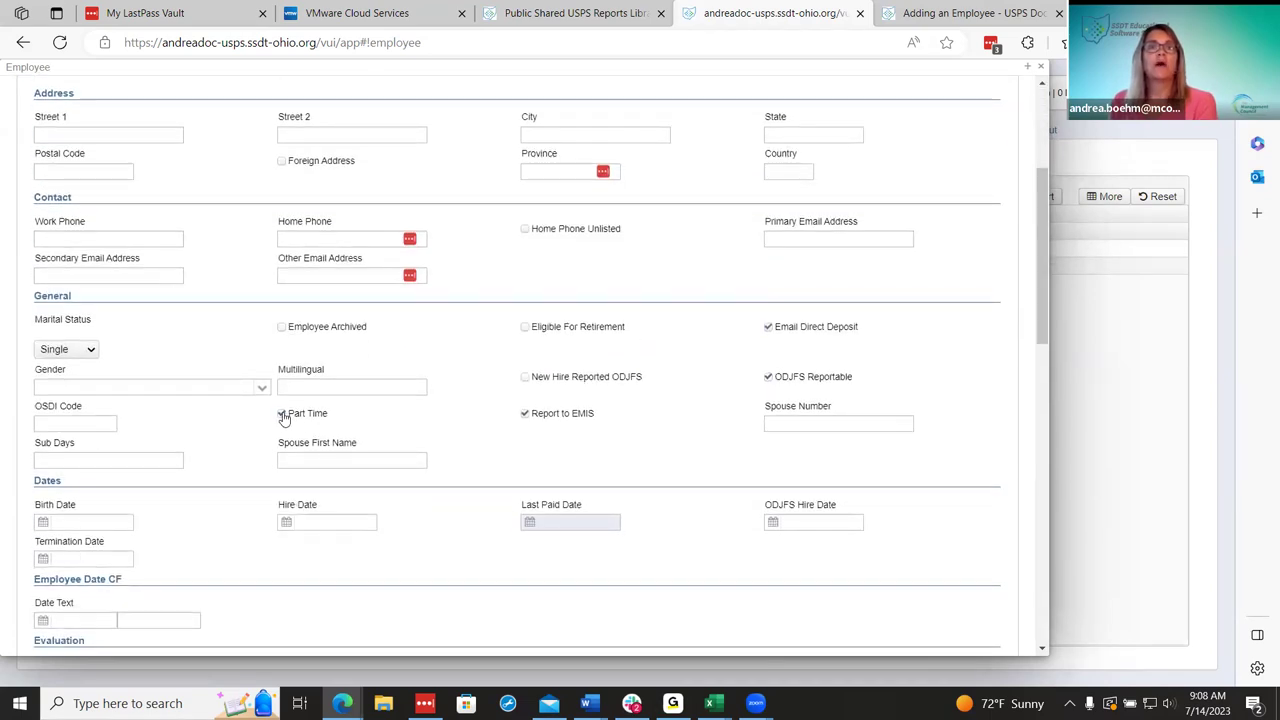
scroll(283, 418, "up", 3)
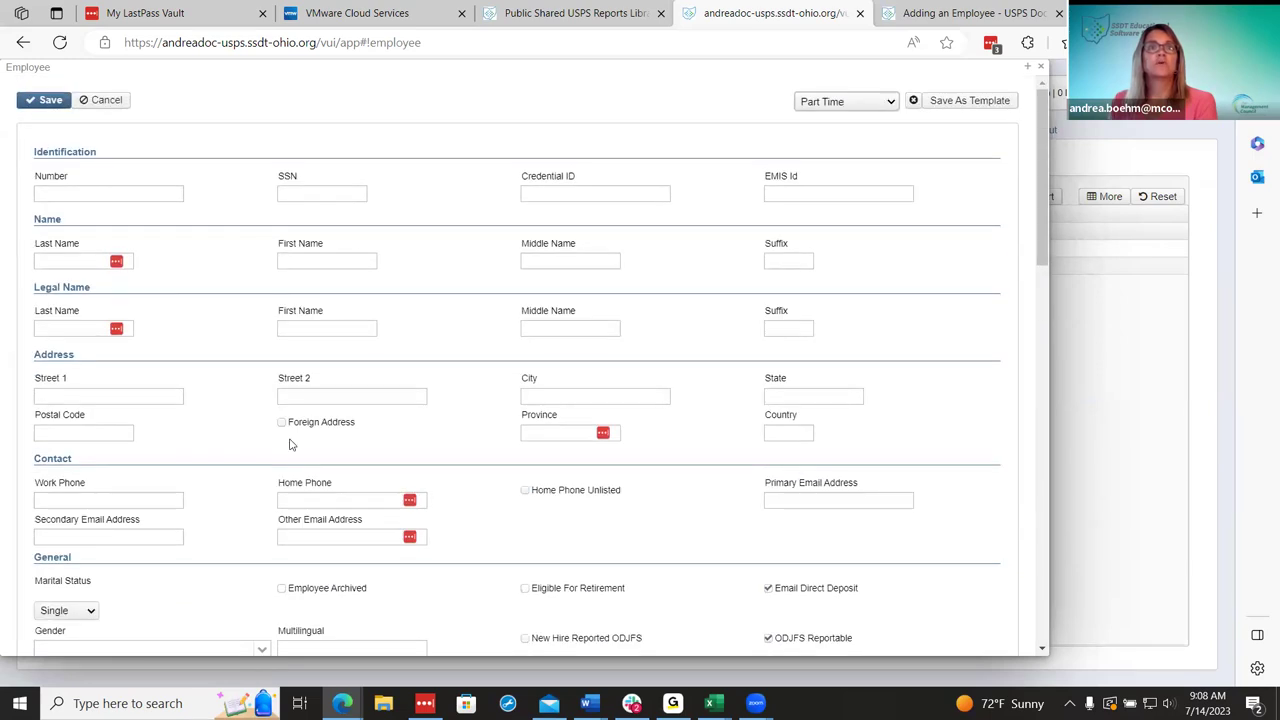
scroll(288, 446, "down", 4)
left_click(284, 330)
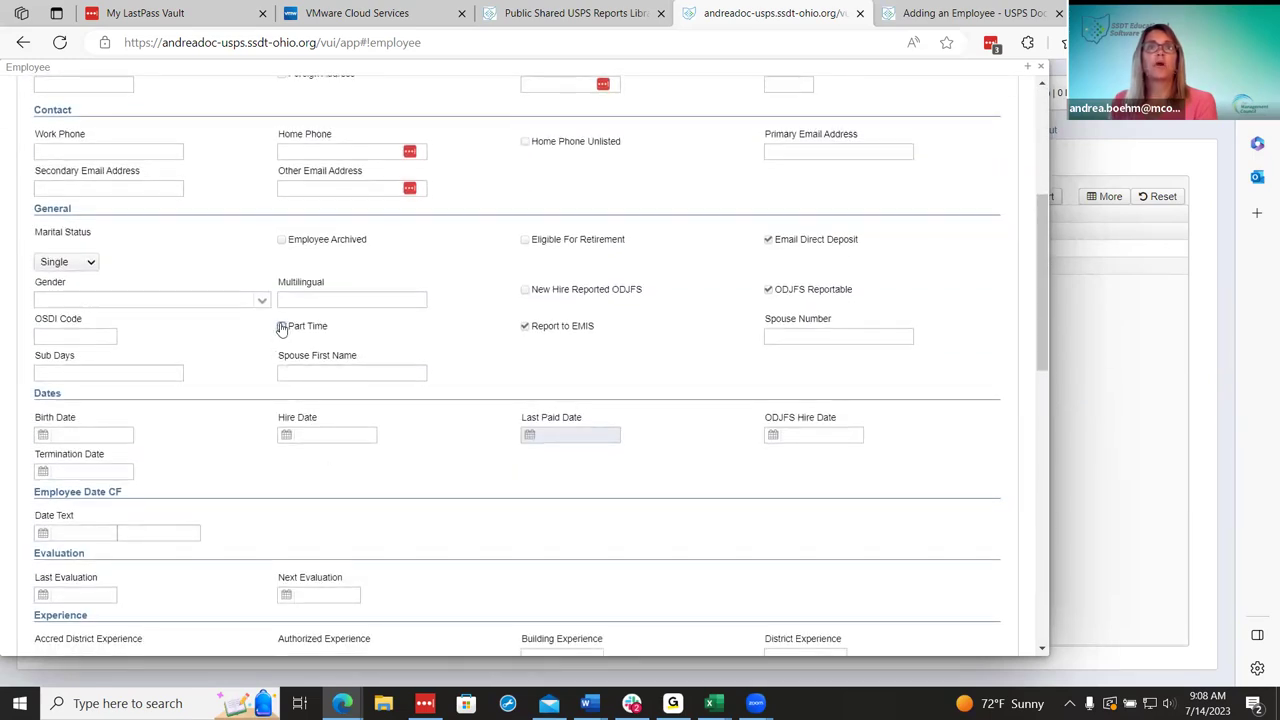
Review the form's remaining fields down through Standard Payroll
scroll(634, 372, "up", 1)
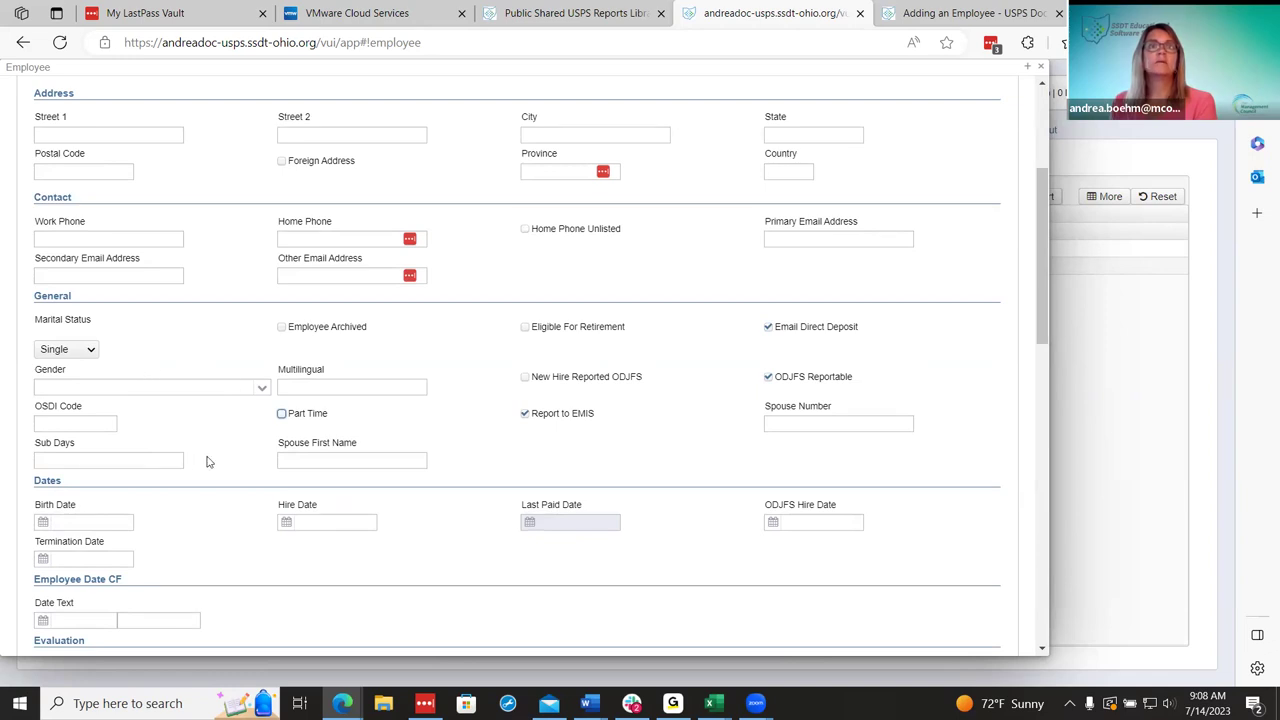
scroll(212, 465, "up", 2)
scroll(222, 473, "up", 1)
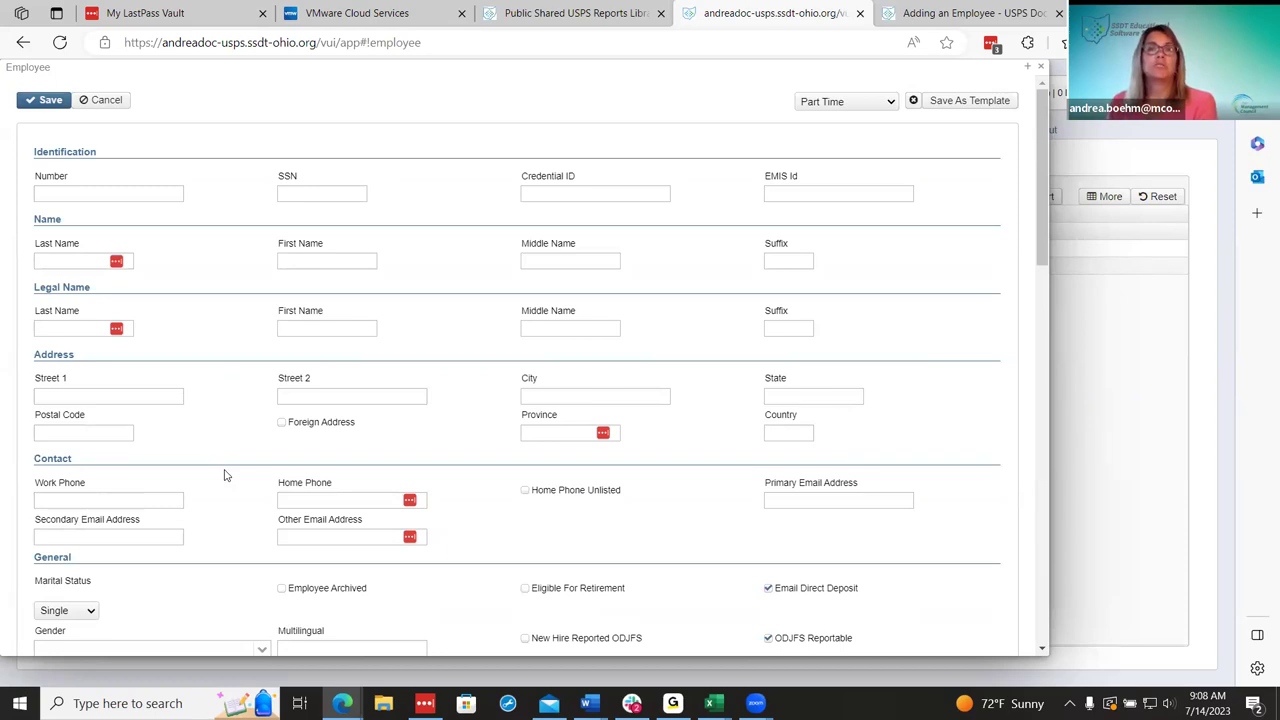
scroll(880, 255, "down", 3)
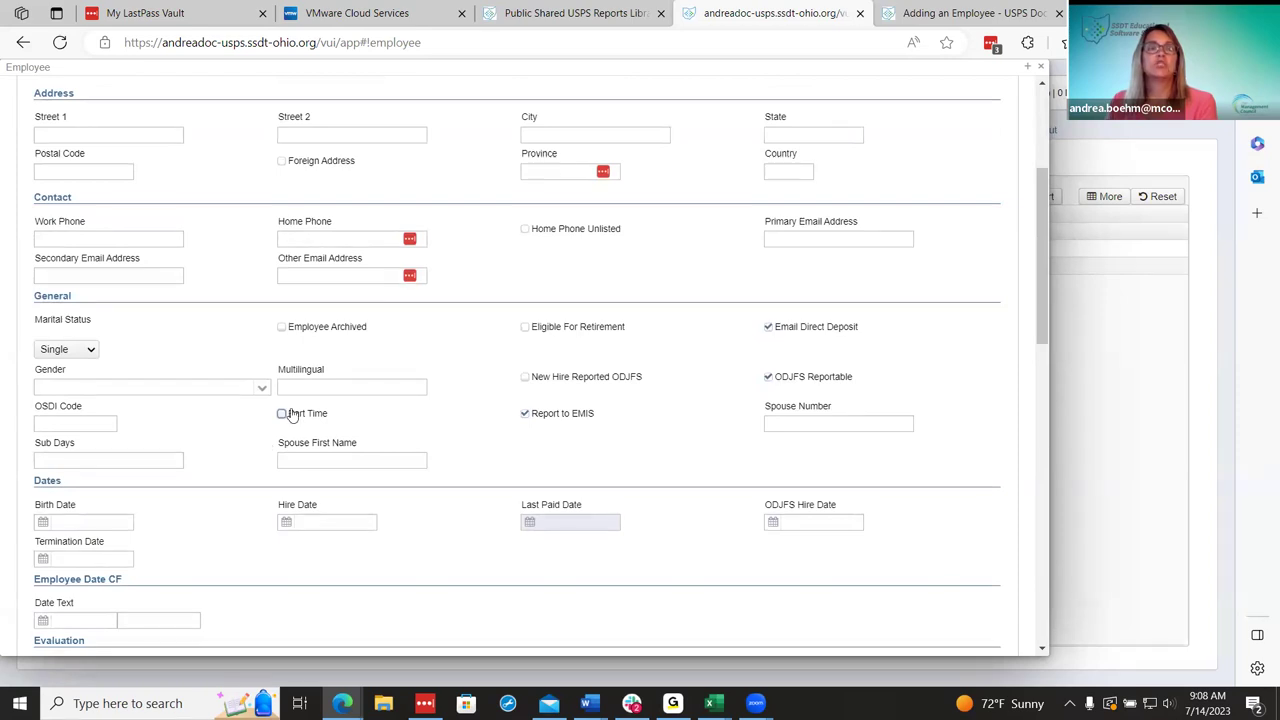
scroll(340, 500, "down", 4)
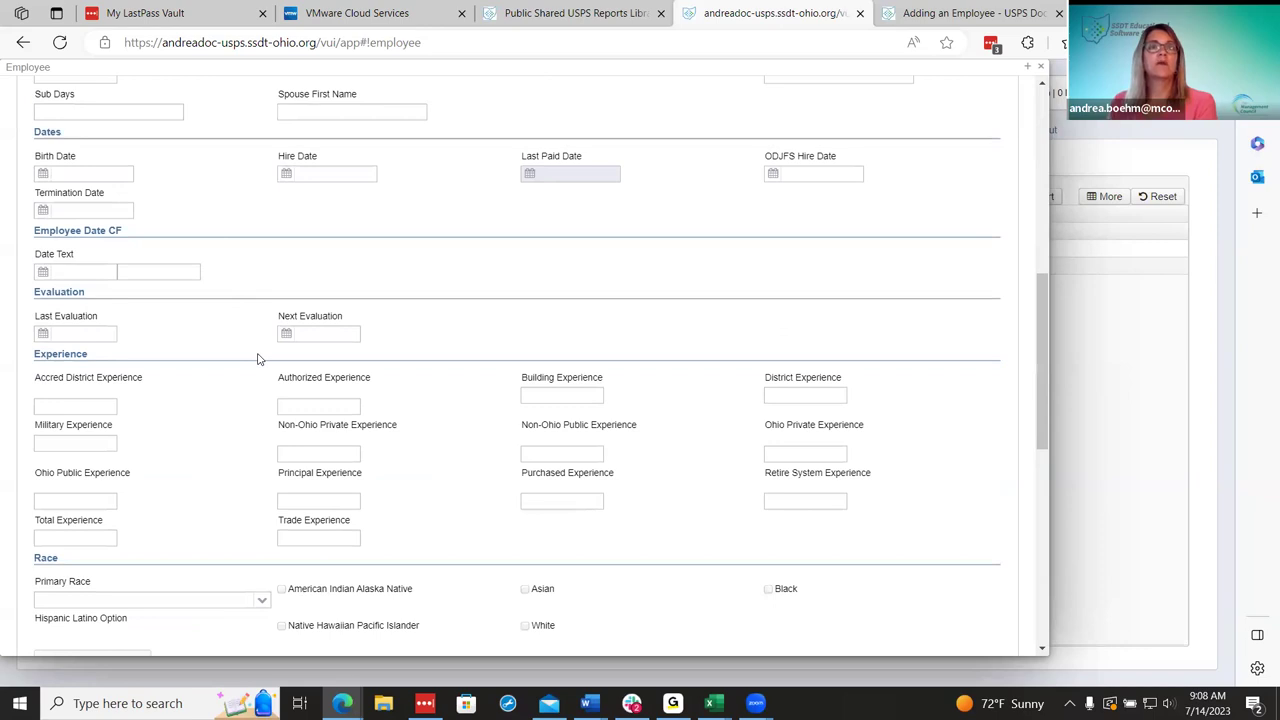
scroll(257, 359, "down", 3)
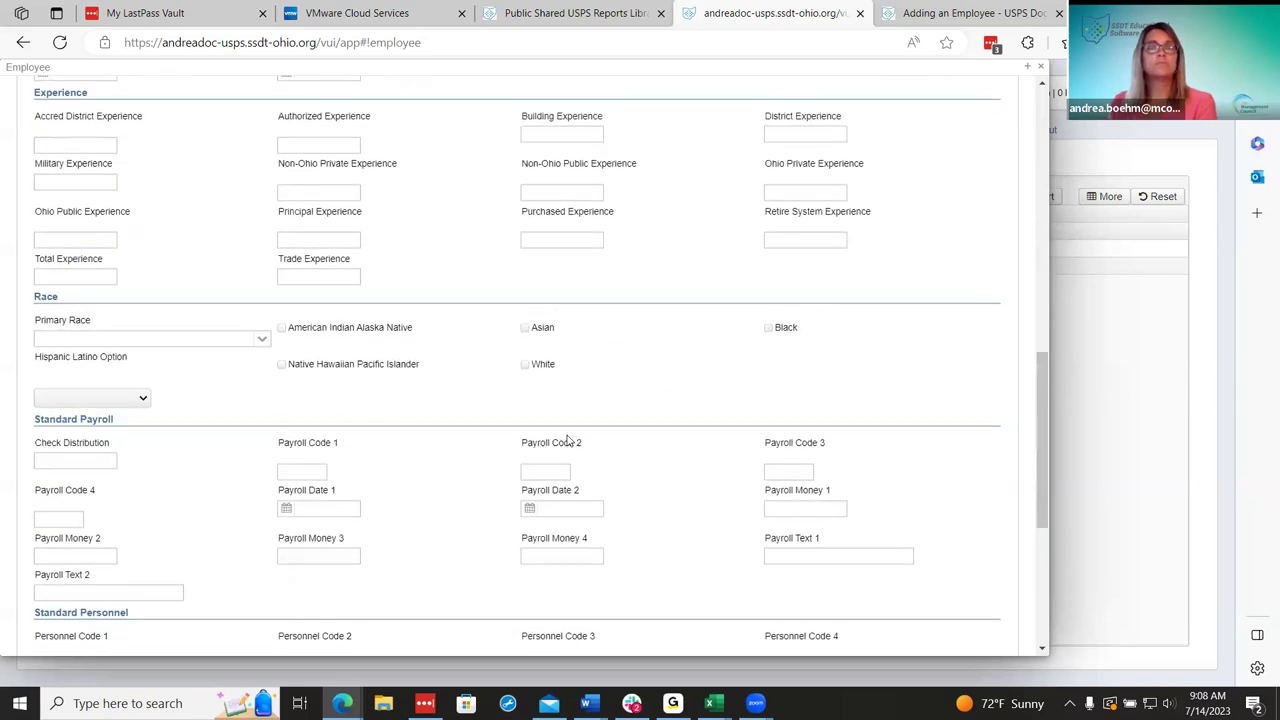
scroll(567, 440, "up", 15)
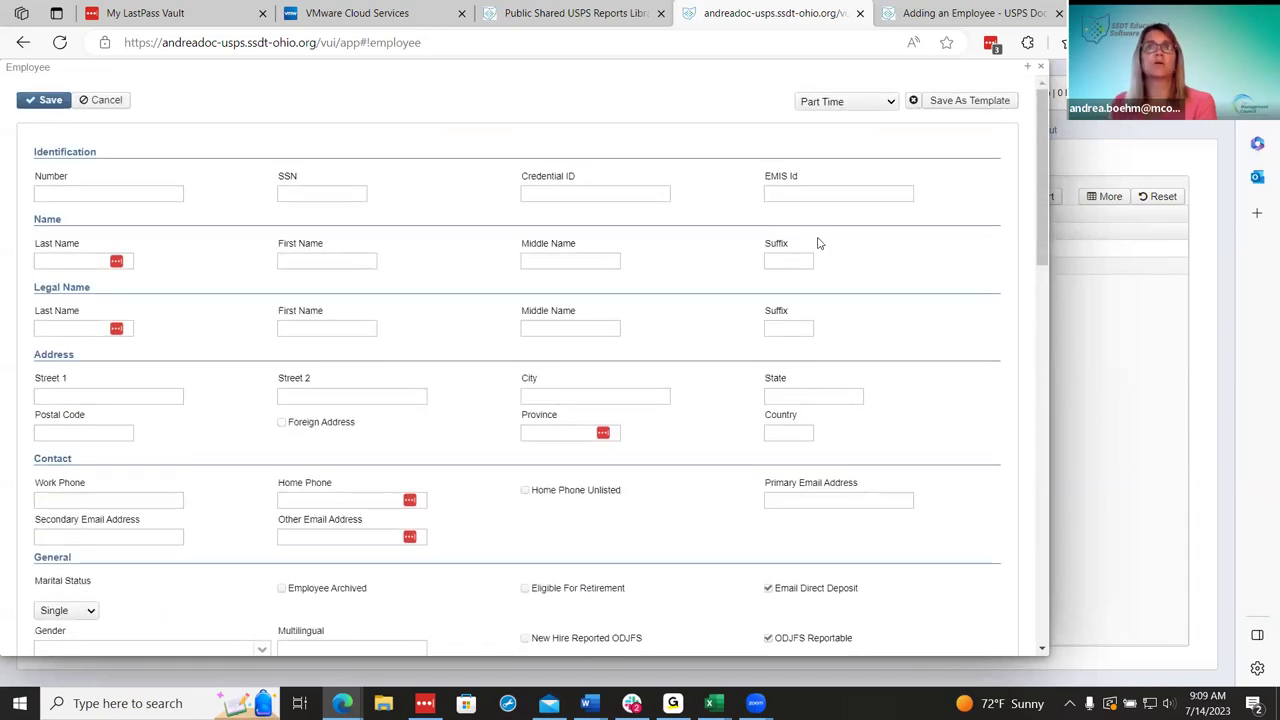
Save the form as a new template named 'Full time' and close it
left_click(958, 100)
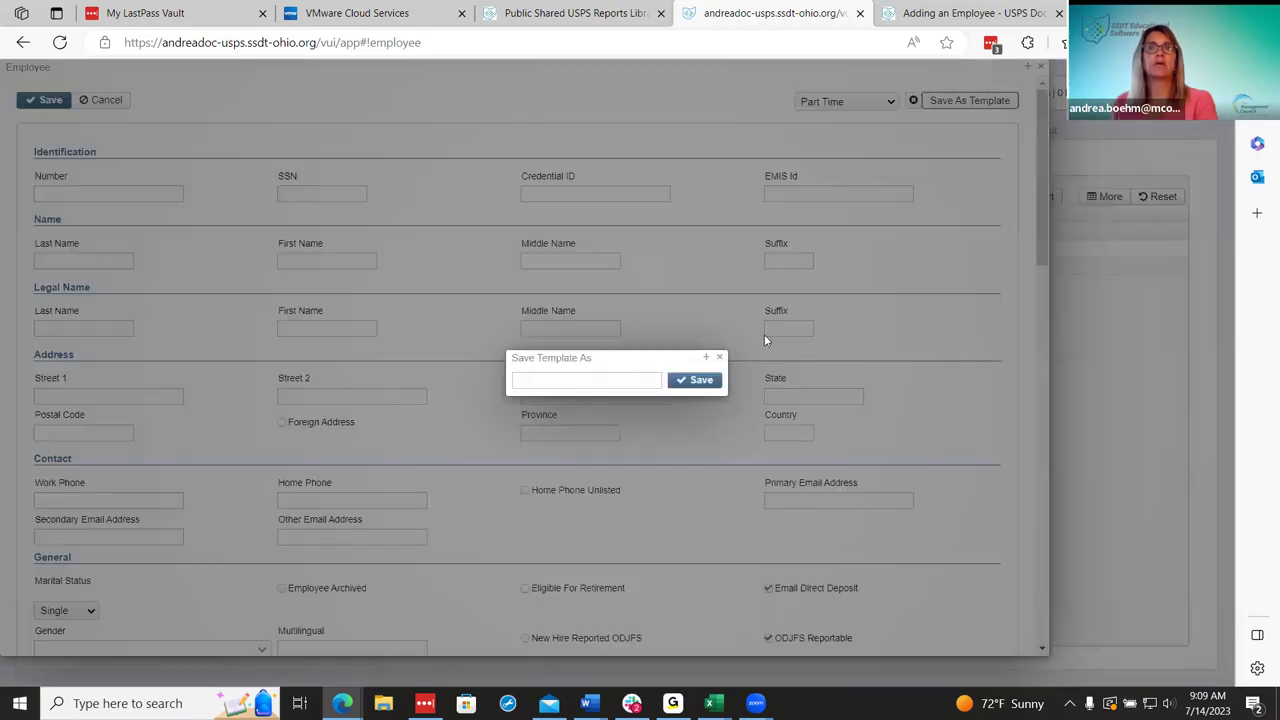
type("Full t")
type("l")
type("time")
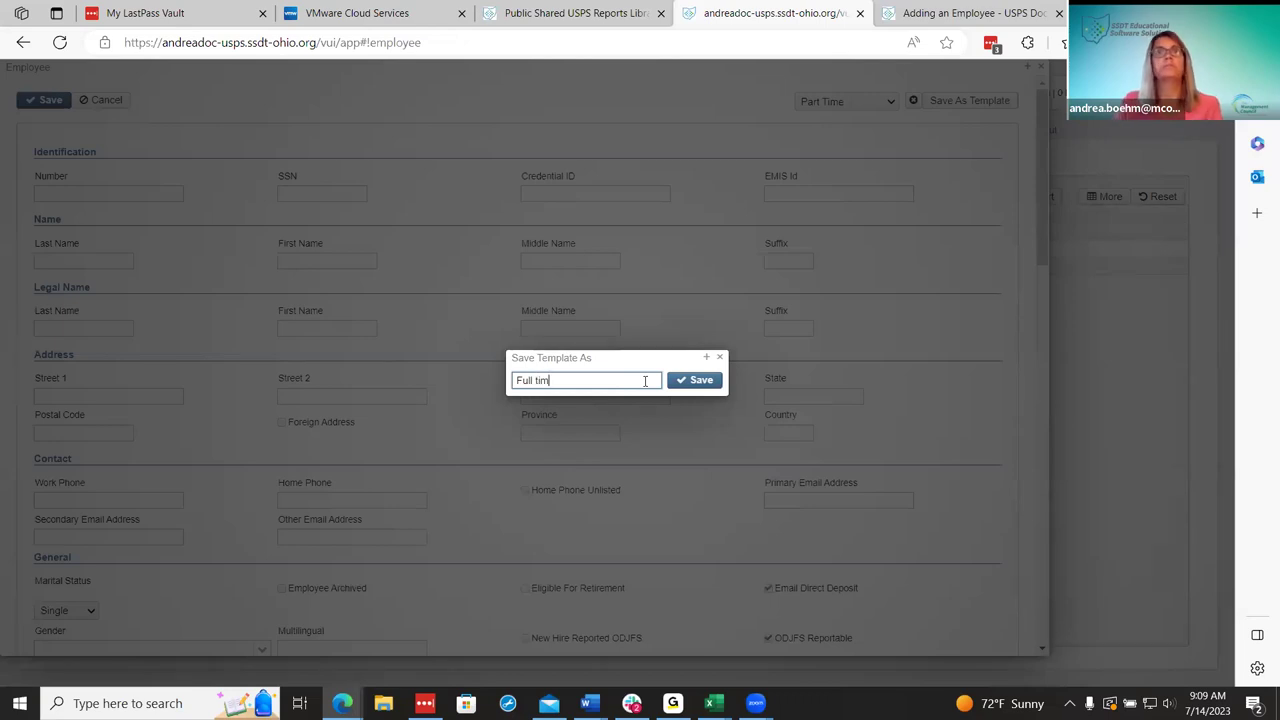
left_click(700, 381)
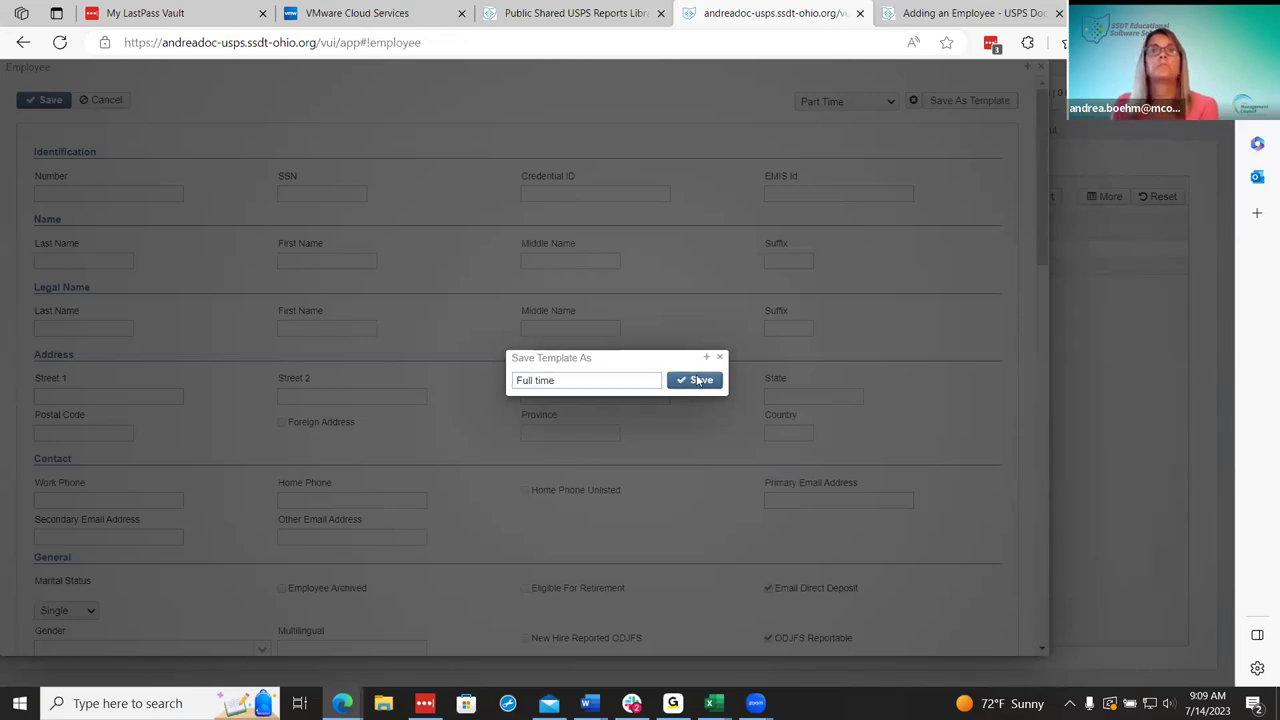
scroll(705, 361, "down", 2)
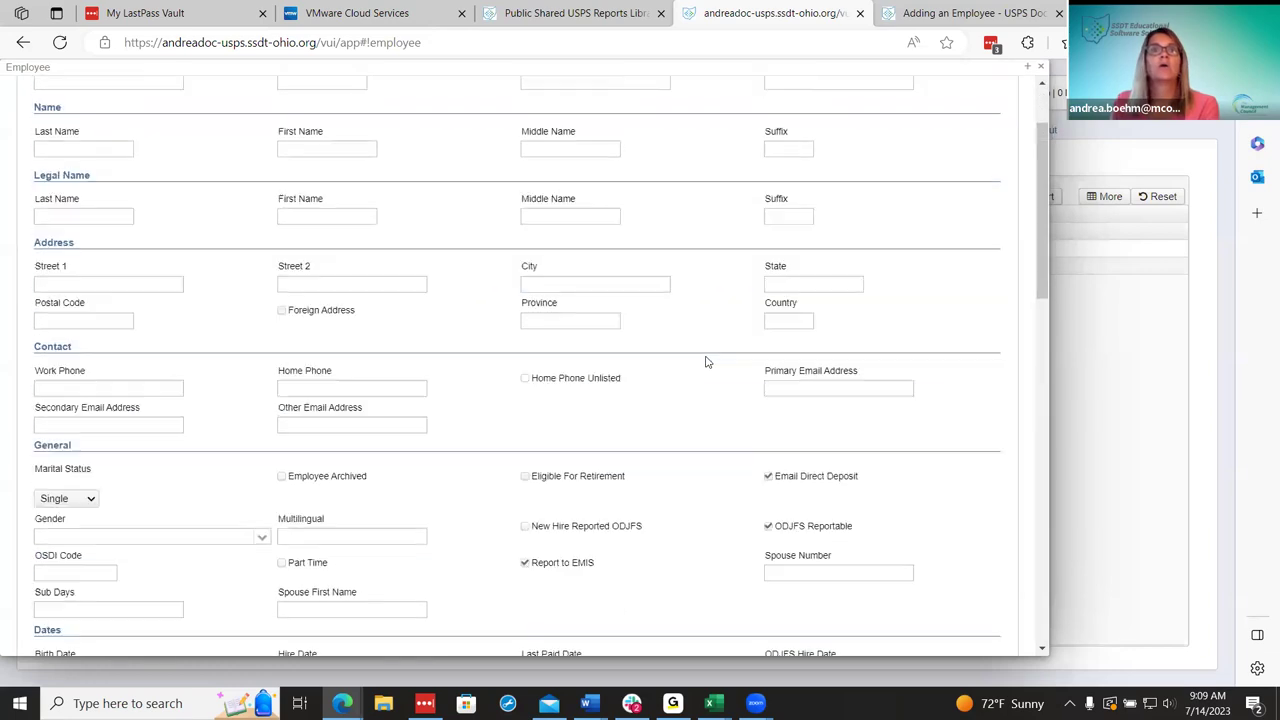
scroll(705, 361, "up", 2)
left_click(1043, 66)
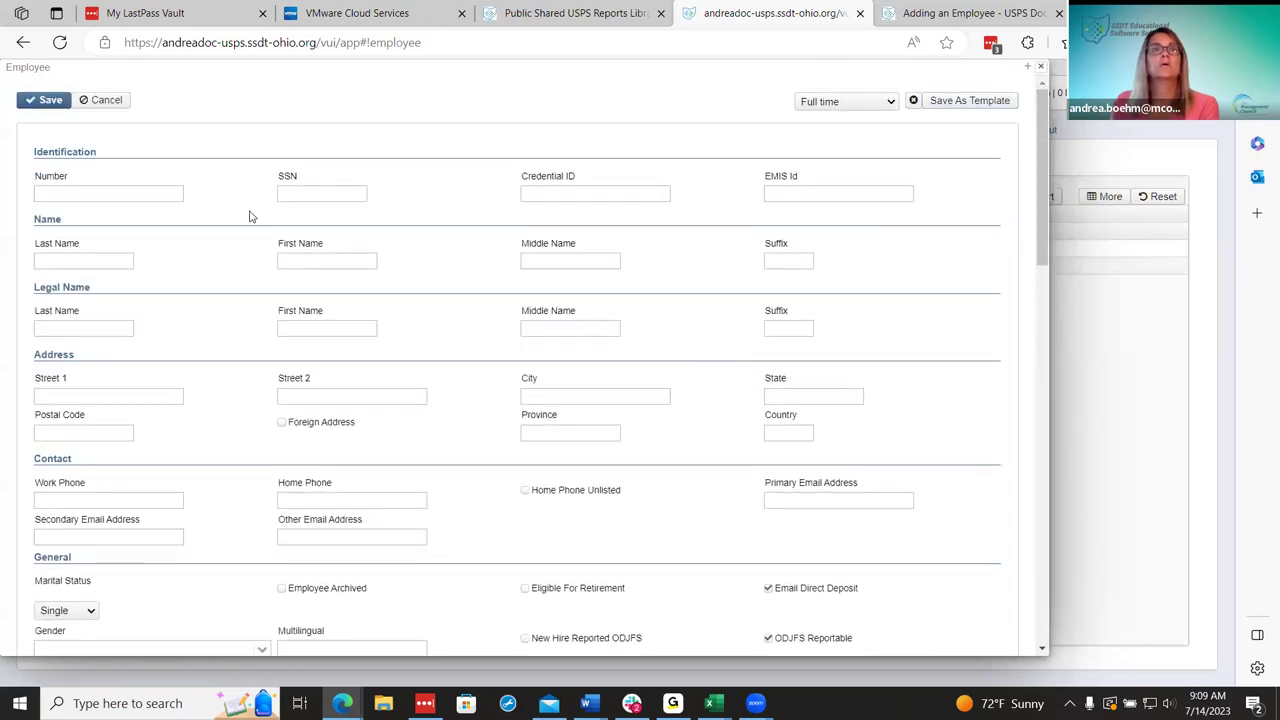
Start a new employee record from the Full time template
left_click(78, 199)
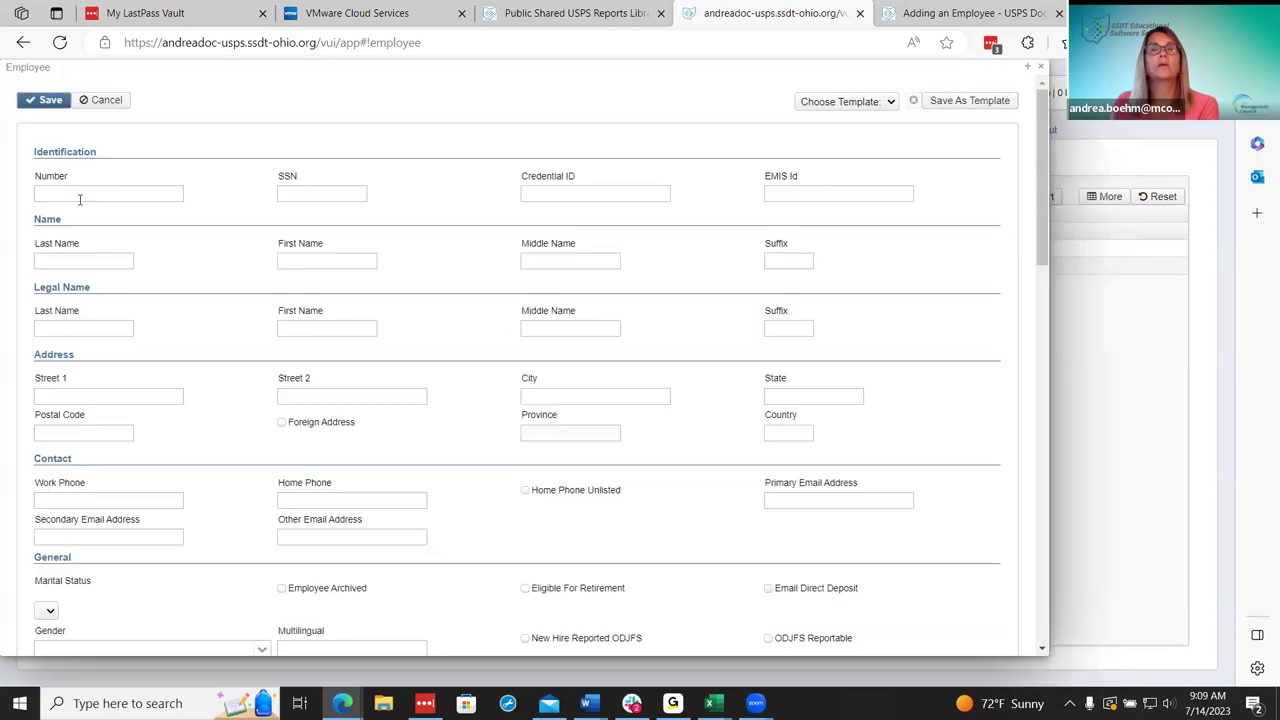
left_click(863, 104)
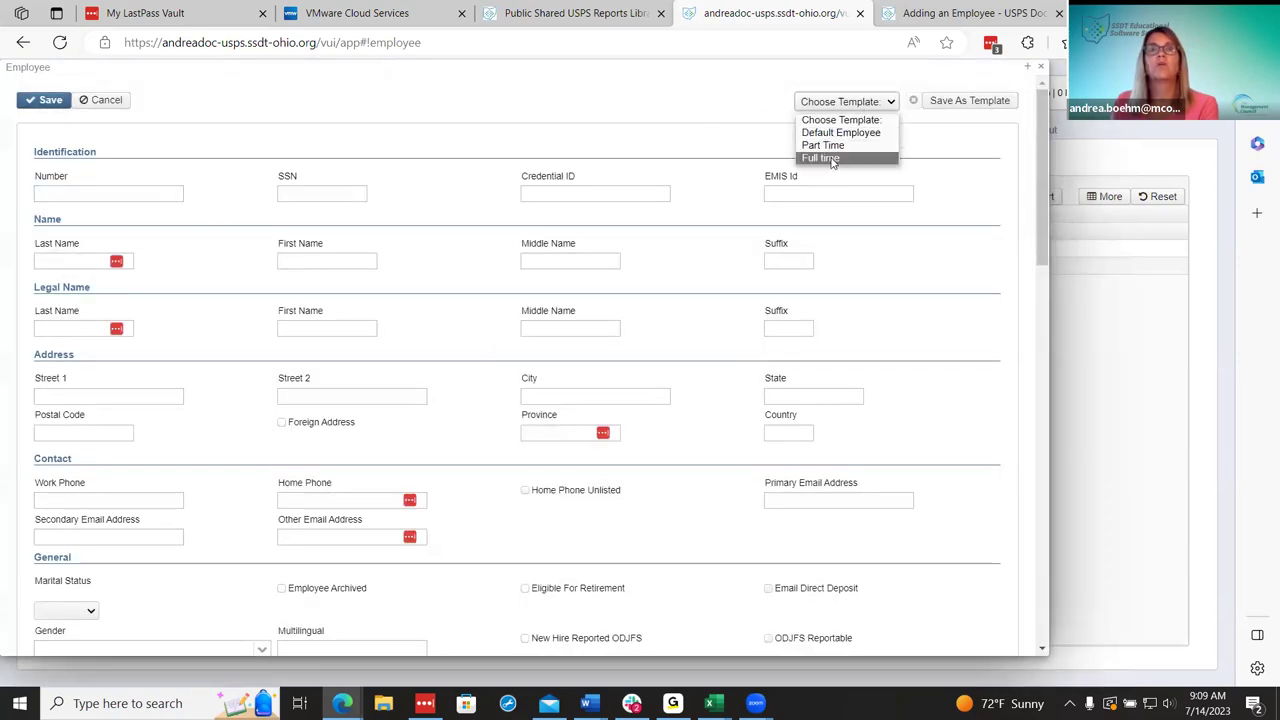
left_click(822, 158)
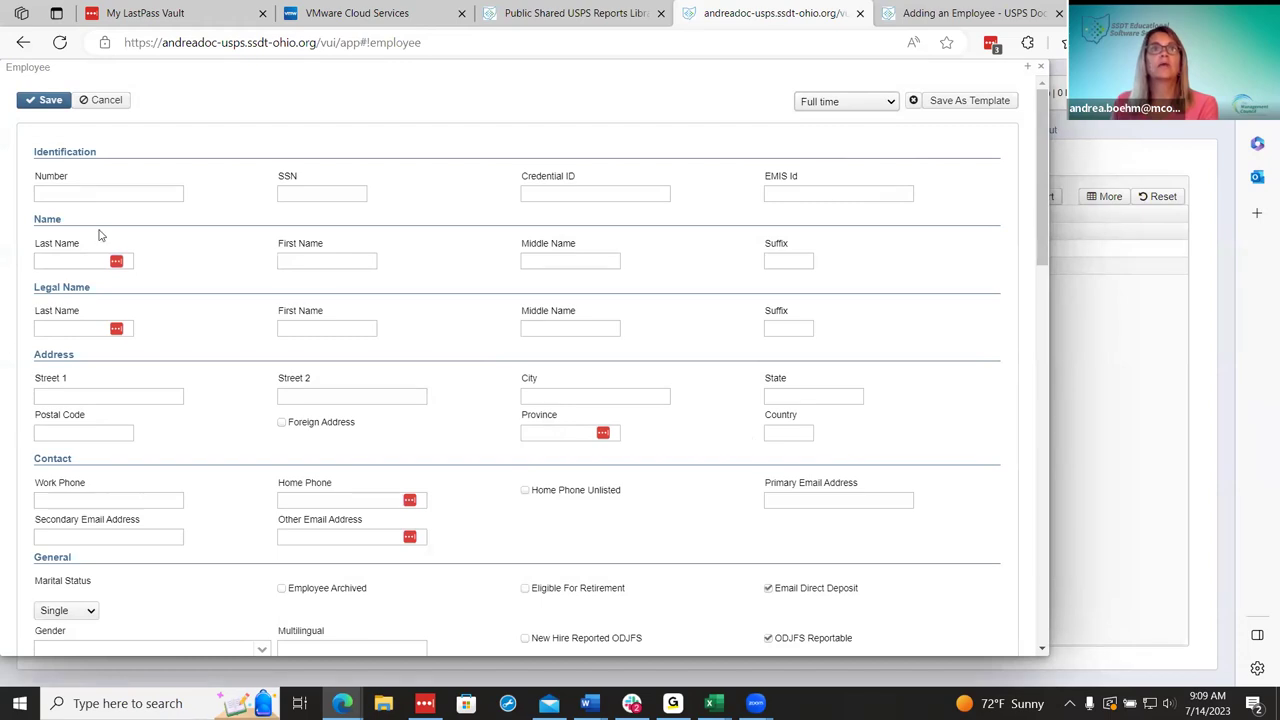
scroll(641, 432, "down", 2)
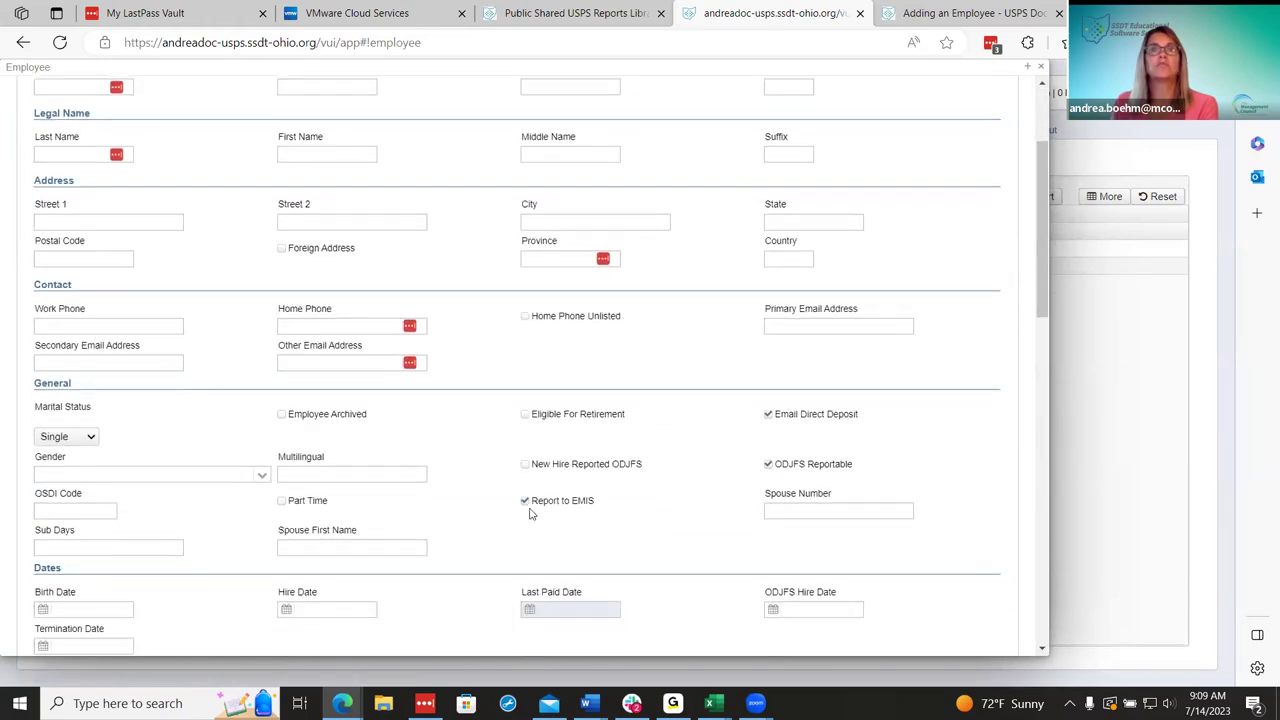
scroll(537, 475, "up", 2)
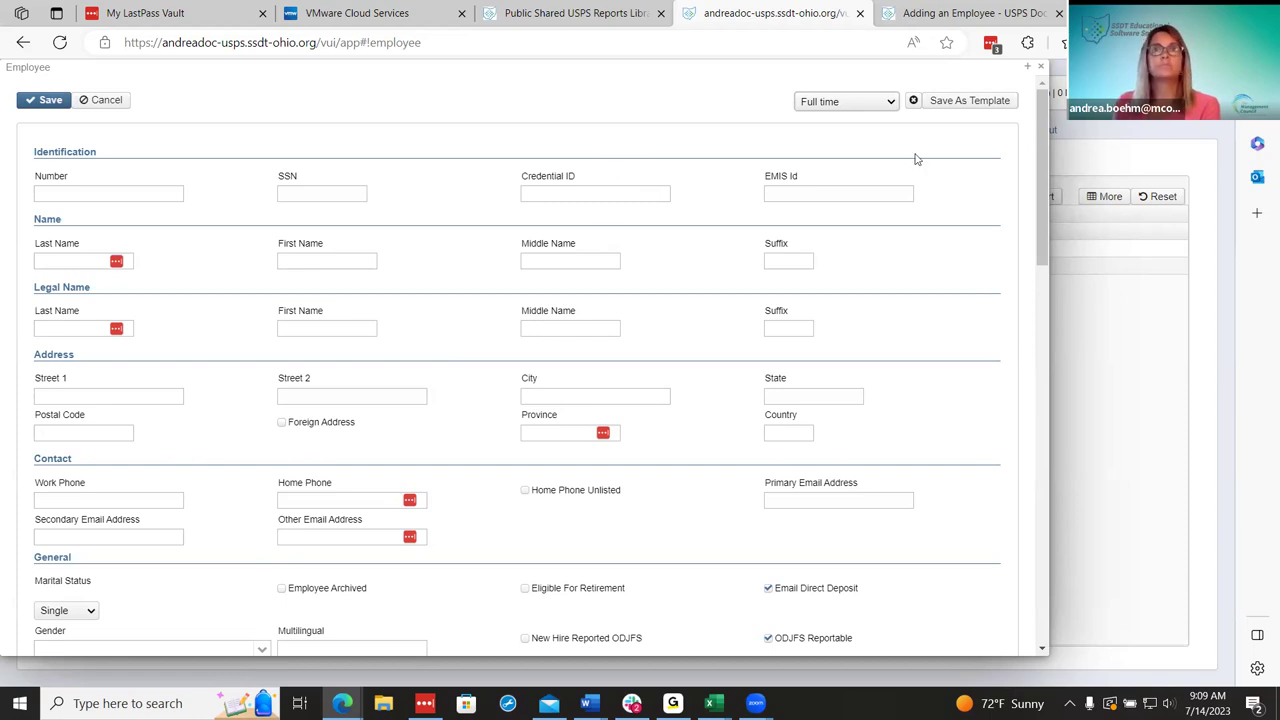
Close the employee form unsaved, read the wiki's POSITION steps, and return to USPS-R
left_click(1043, 67)
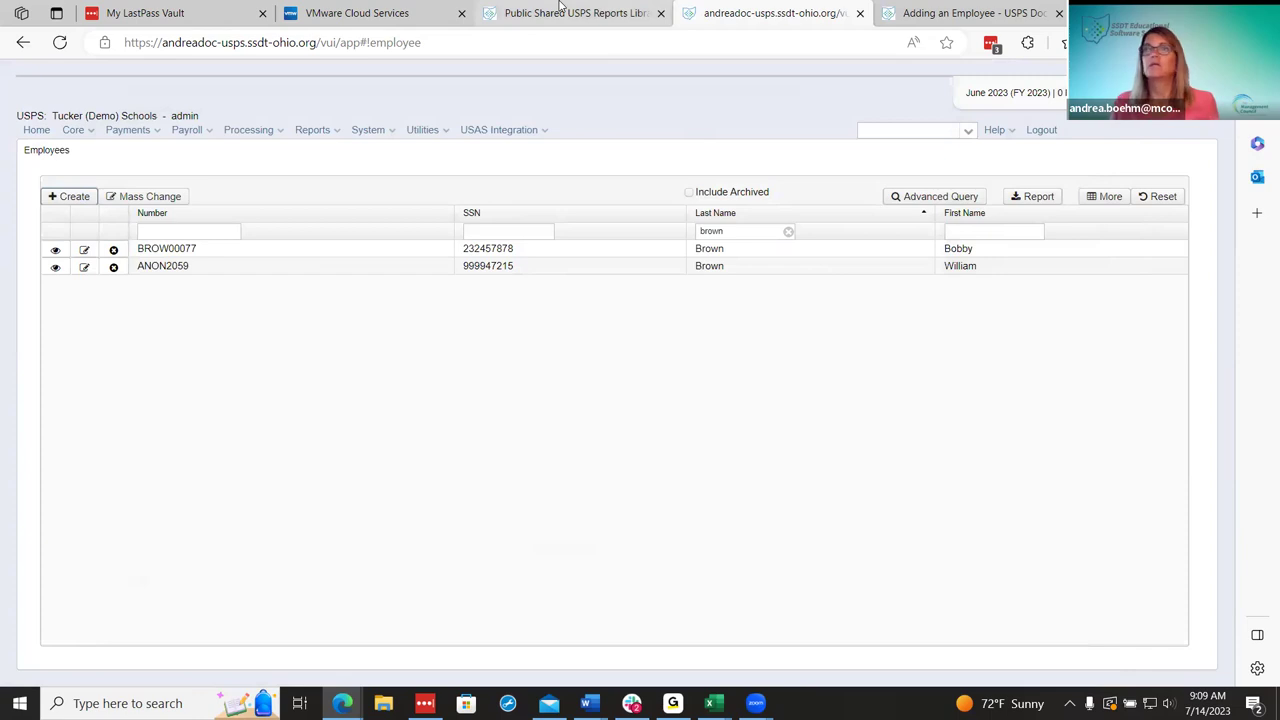
left_click(1007, 12)
scroll(538, 389, "down", 3)
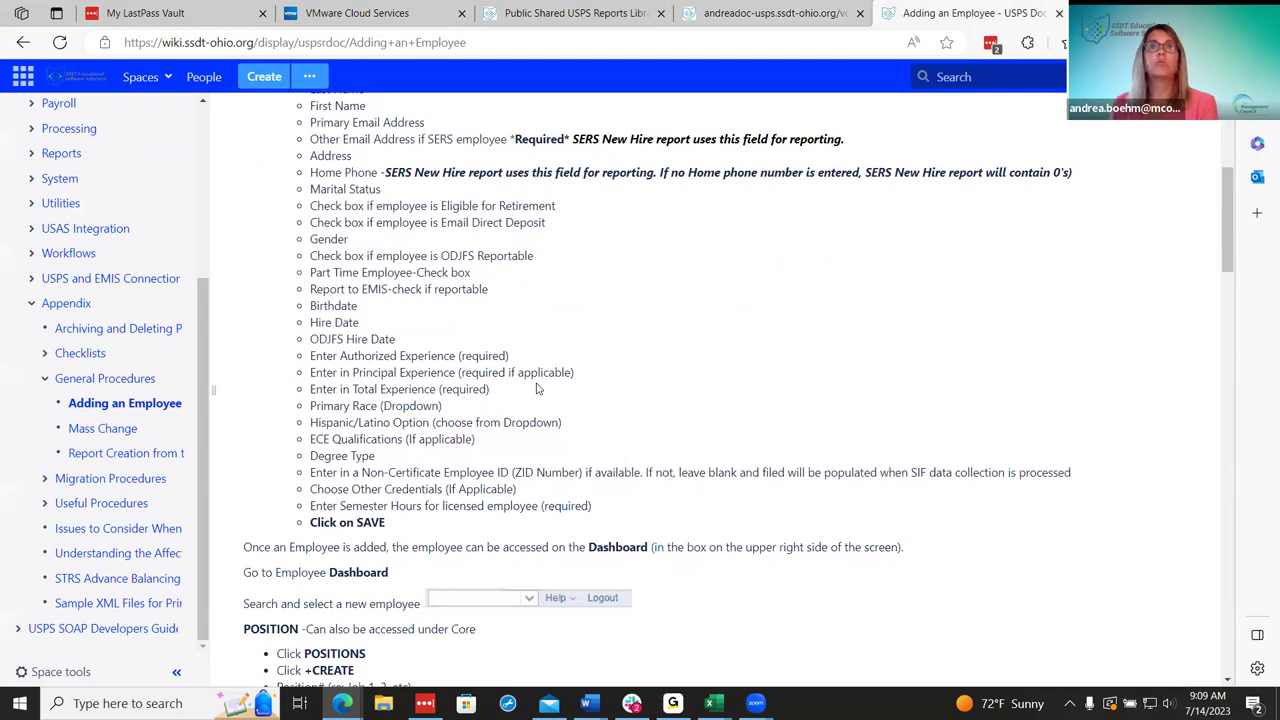
scroll(536, 389, "down", 2)
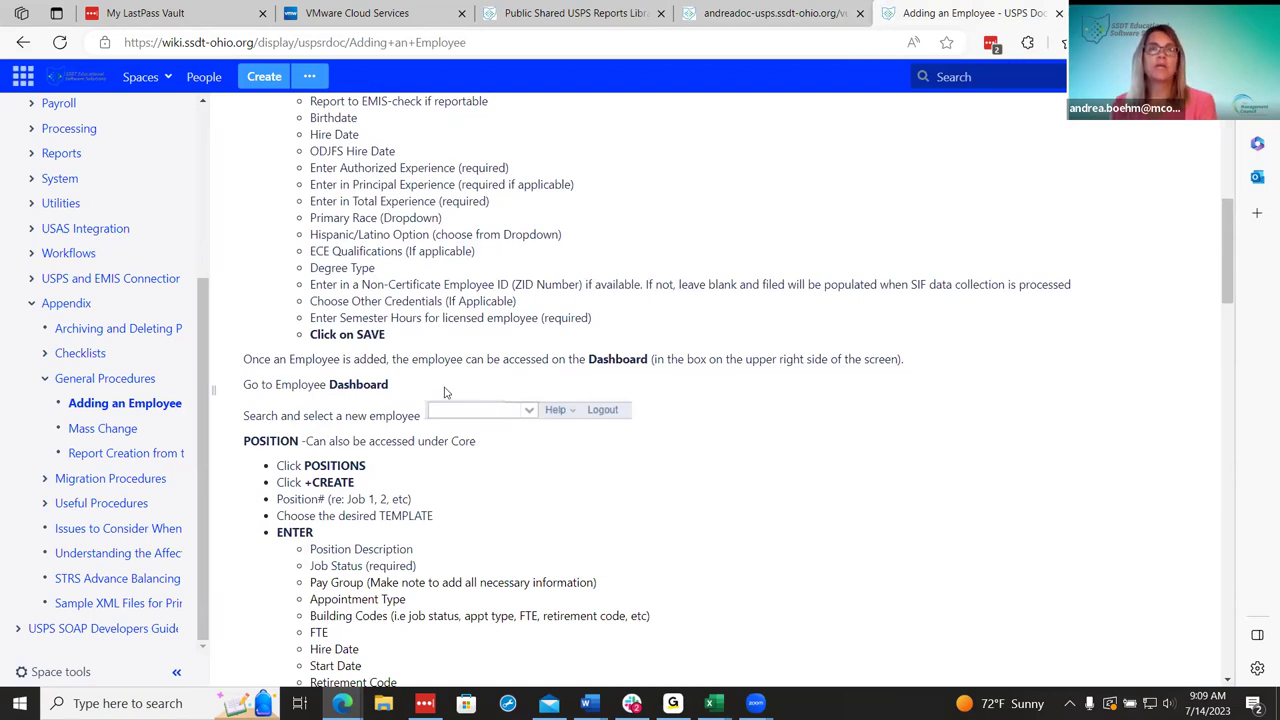
key("ctrl+shift+Tab")
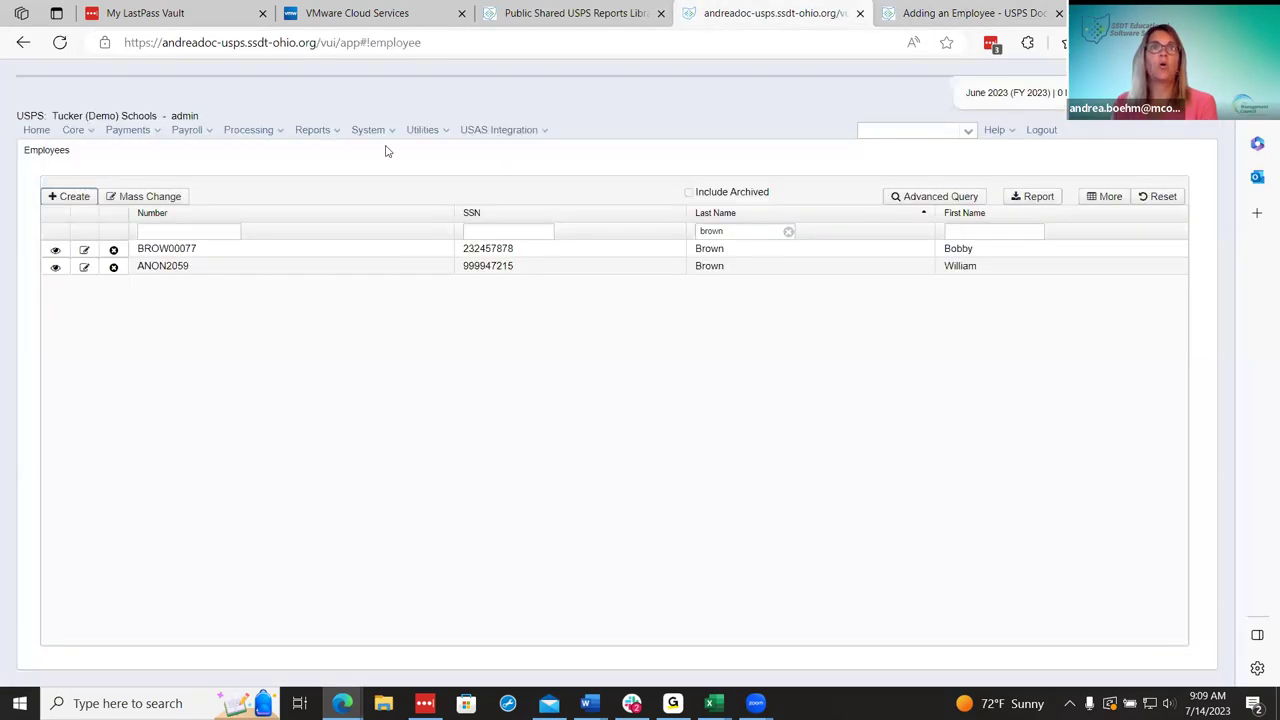
Search the employee box by surname and open the matching employee's dashboard
left_click(76, 132)
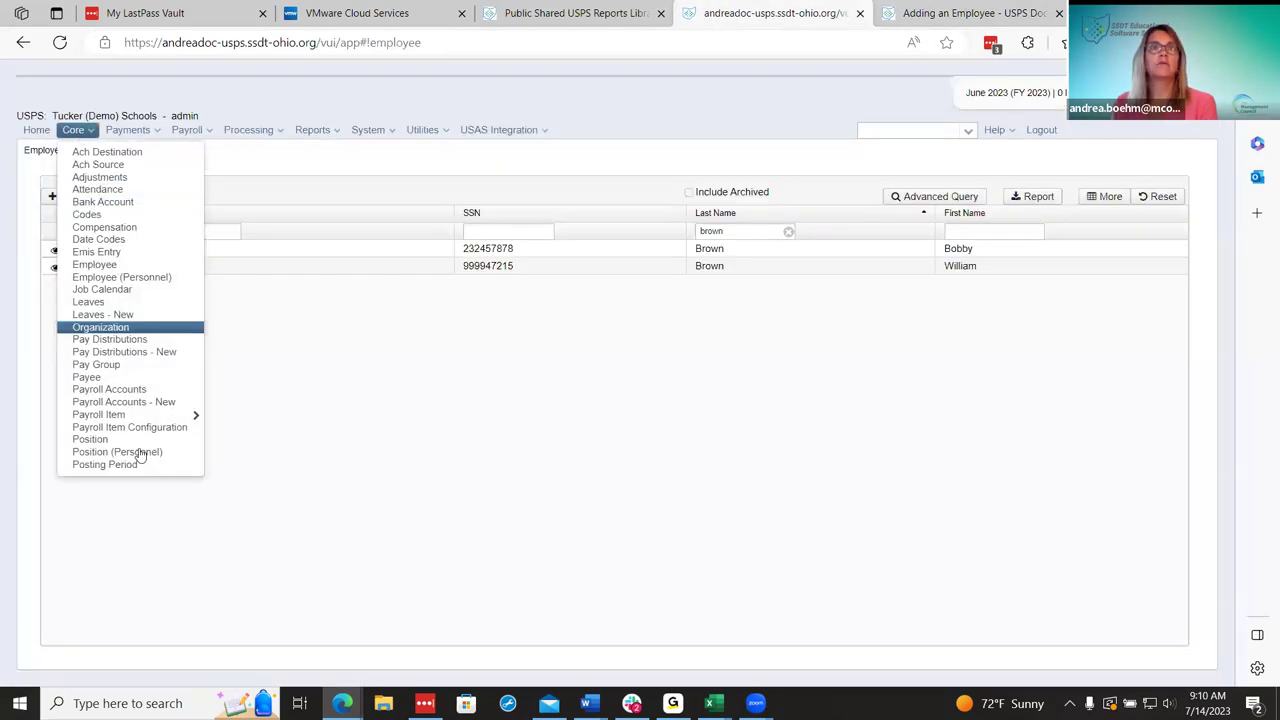
left_click(730, 170)
left_click(930, 129)
type("brown")
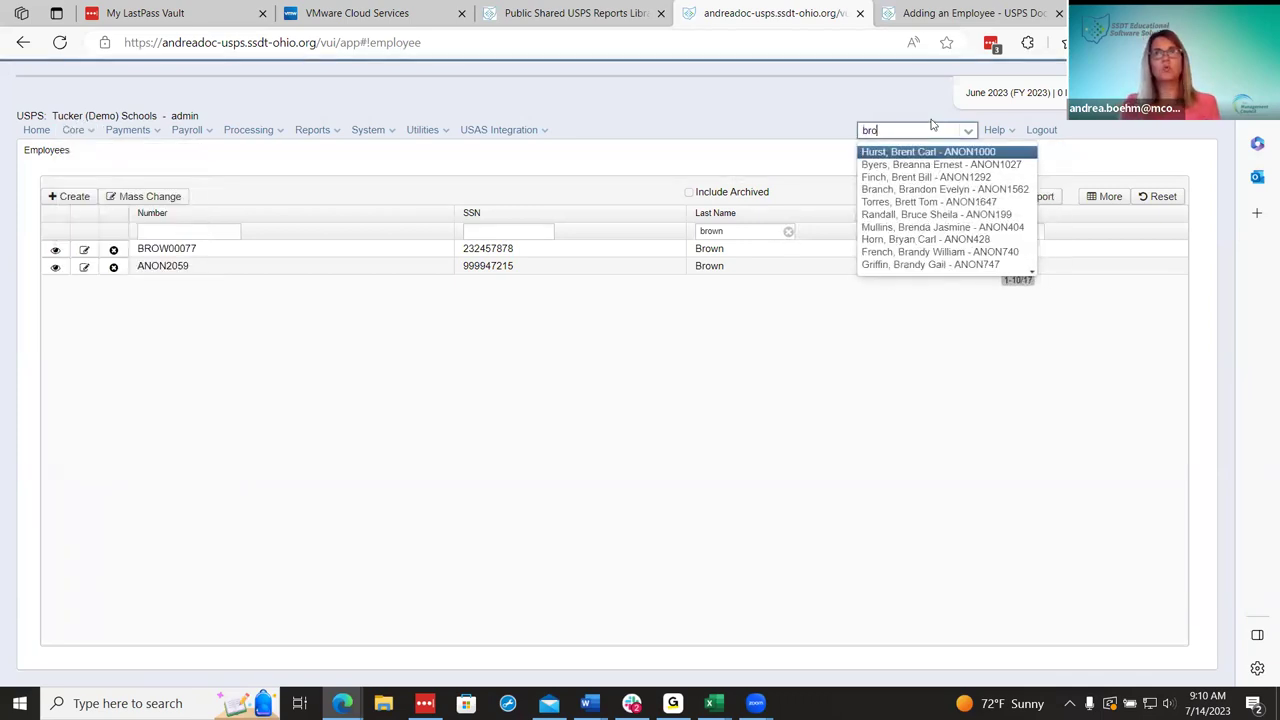
left_click(945, 164)
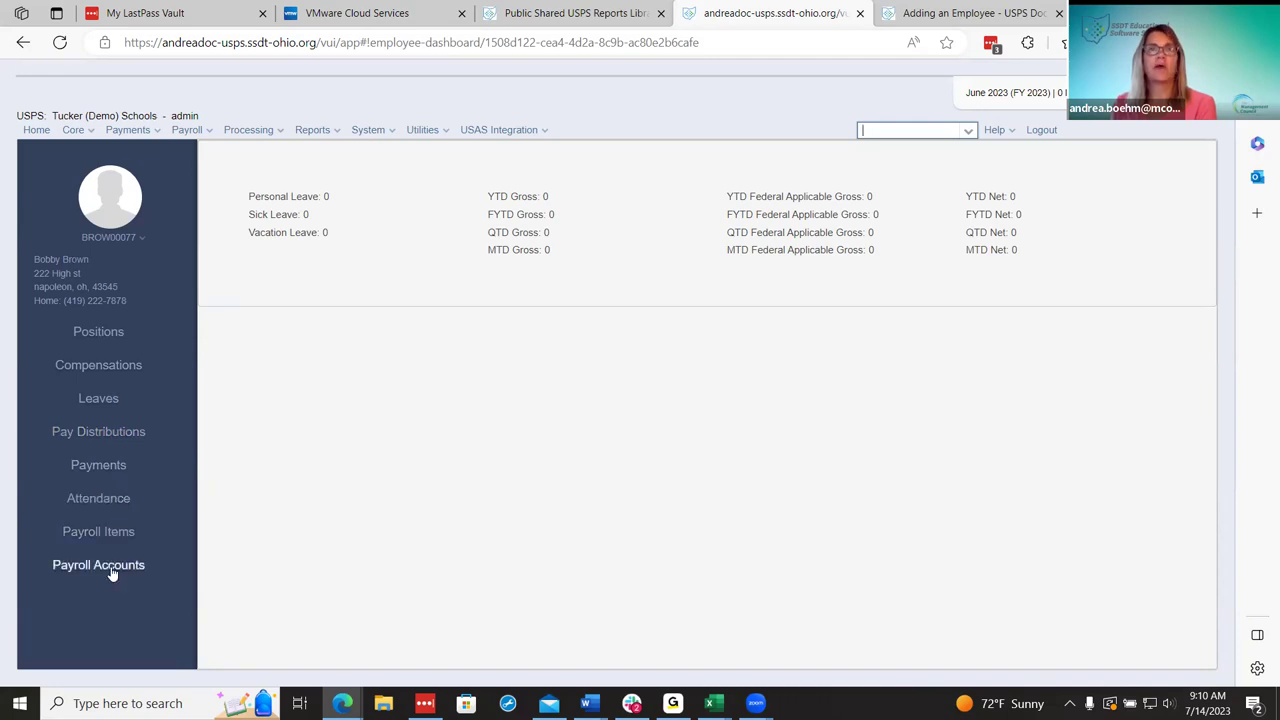
Check the wiki's POSITION steps, then show the employee's Positions list from the dashboard
key("ctrl+Tab")
scroll(737, 345, "down", 1)
scroll(737, 345, "down", 3)
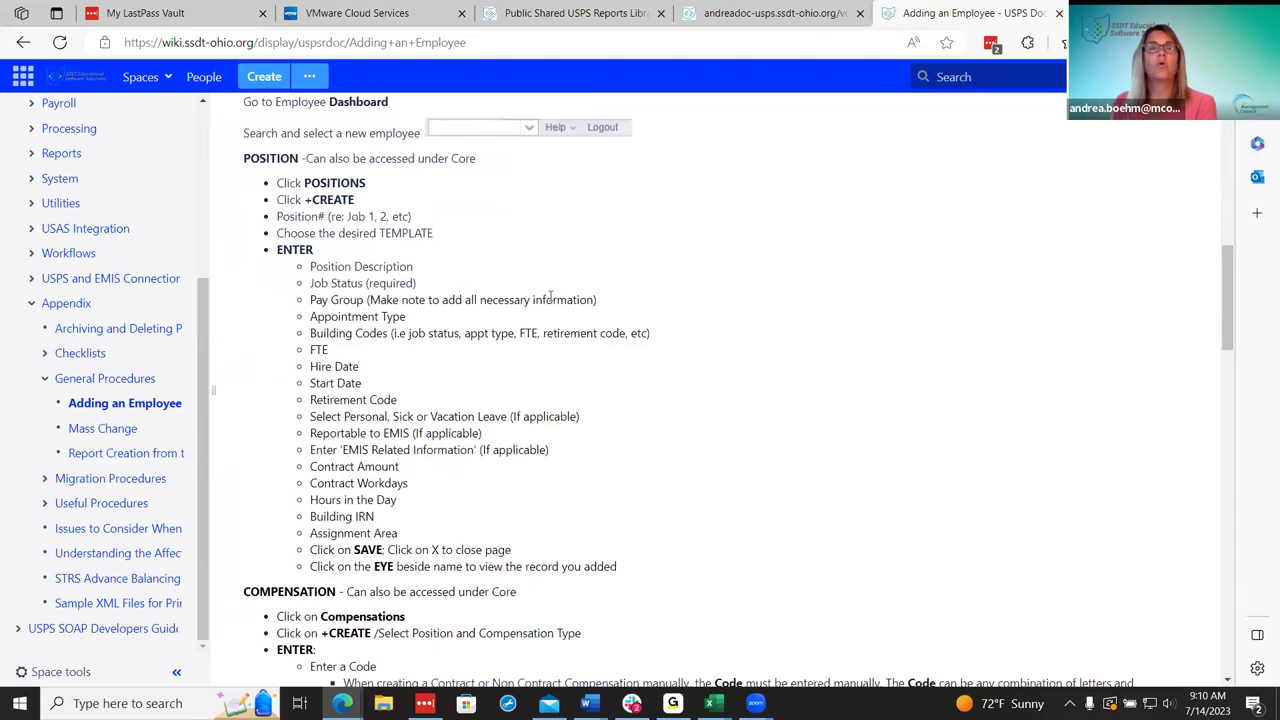
left_click(822, 12)
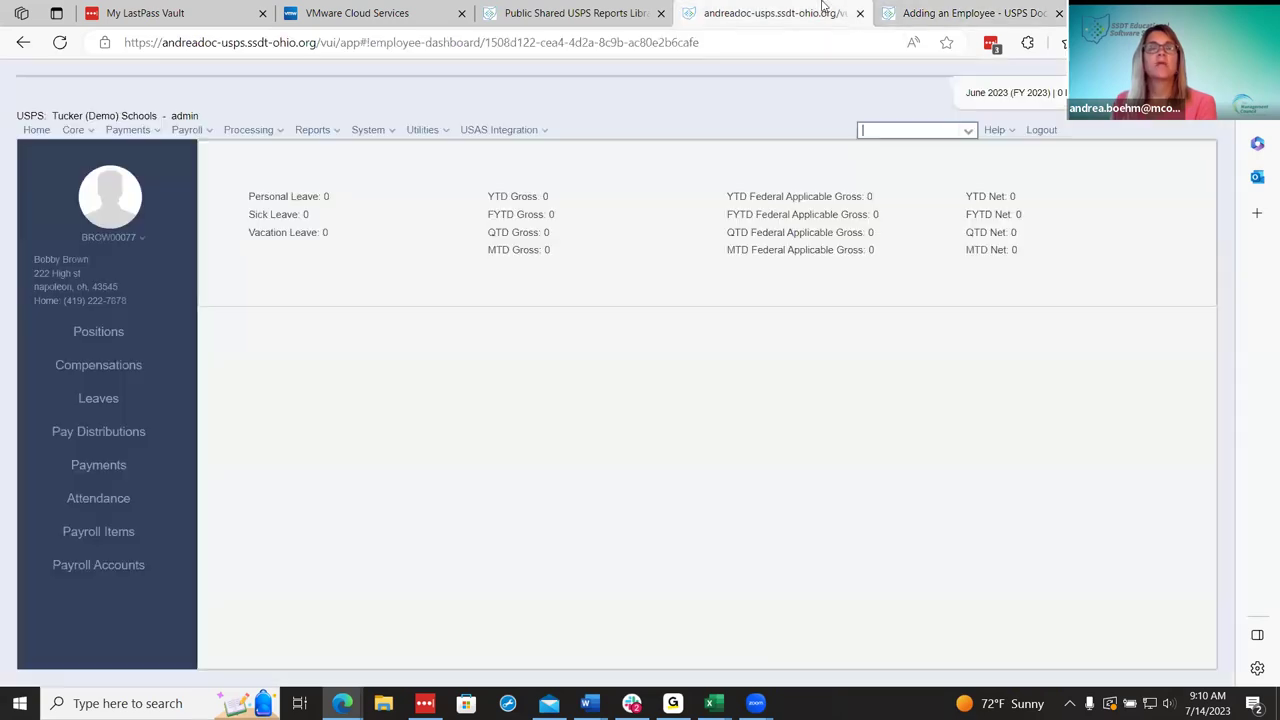
left_click(960, 14)
scroll(430, 350, "up", 2)
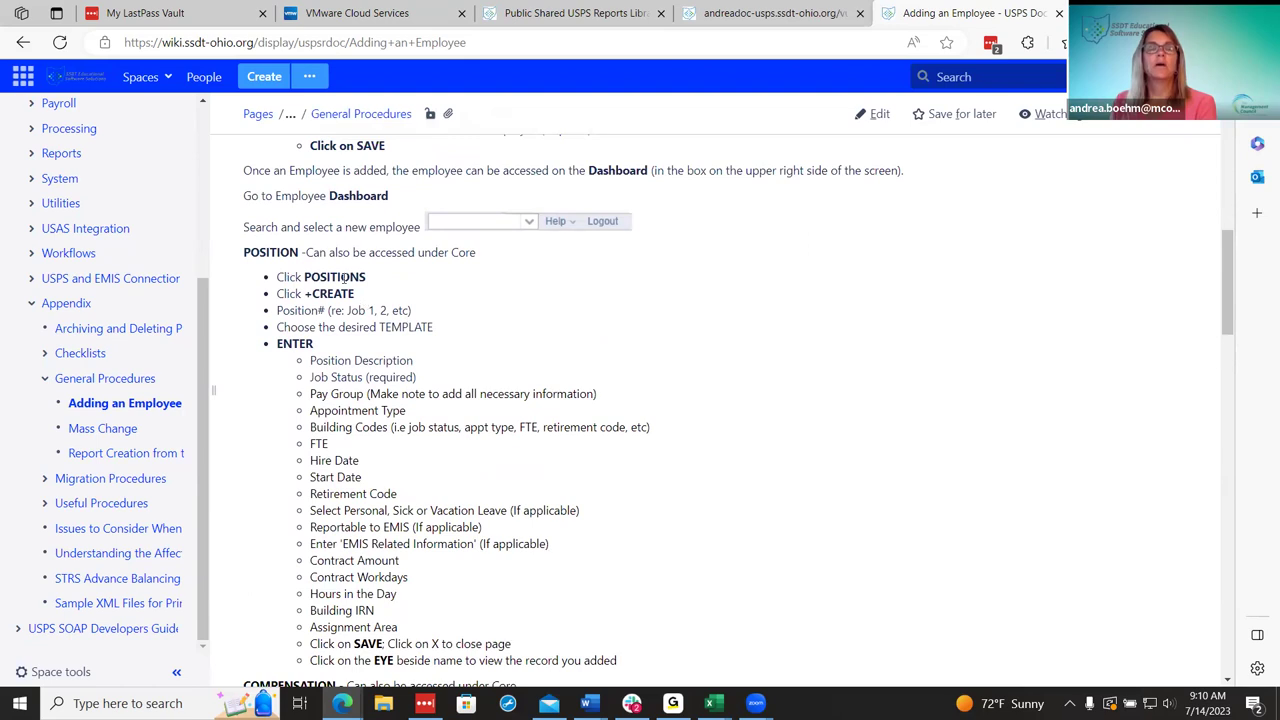
left_click(770, 13)
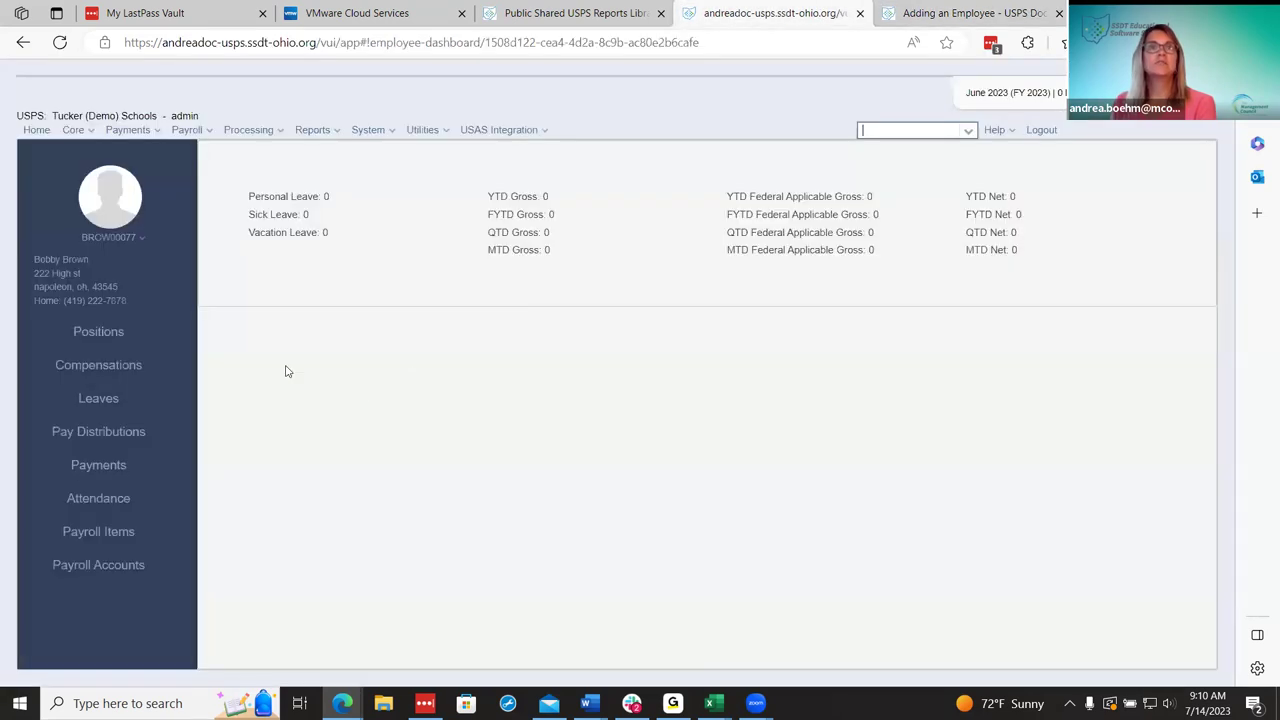
left_click(100, 333)
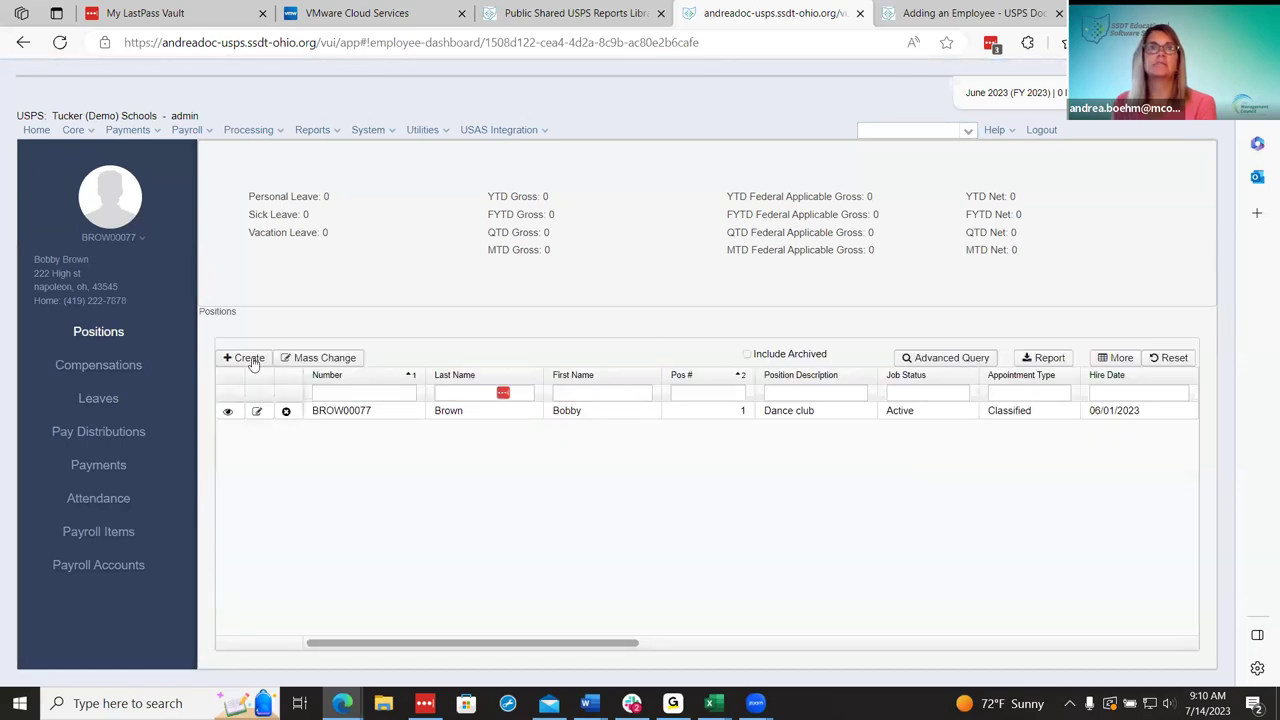
Create a new position and list its templates, Dance Club and Default Position
left_click(248, 358)
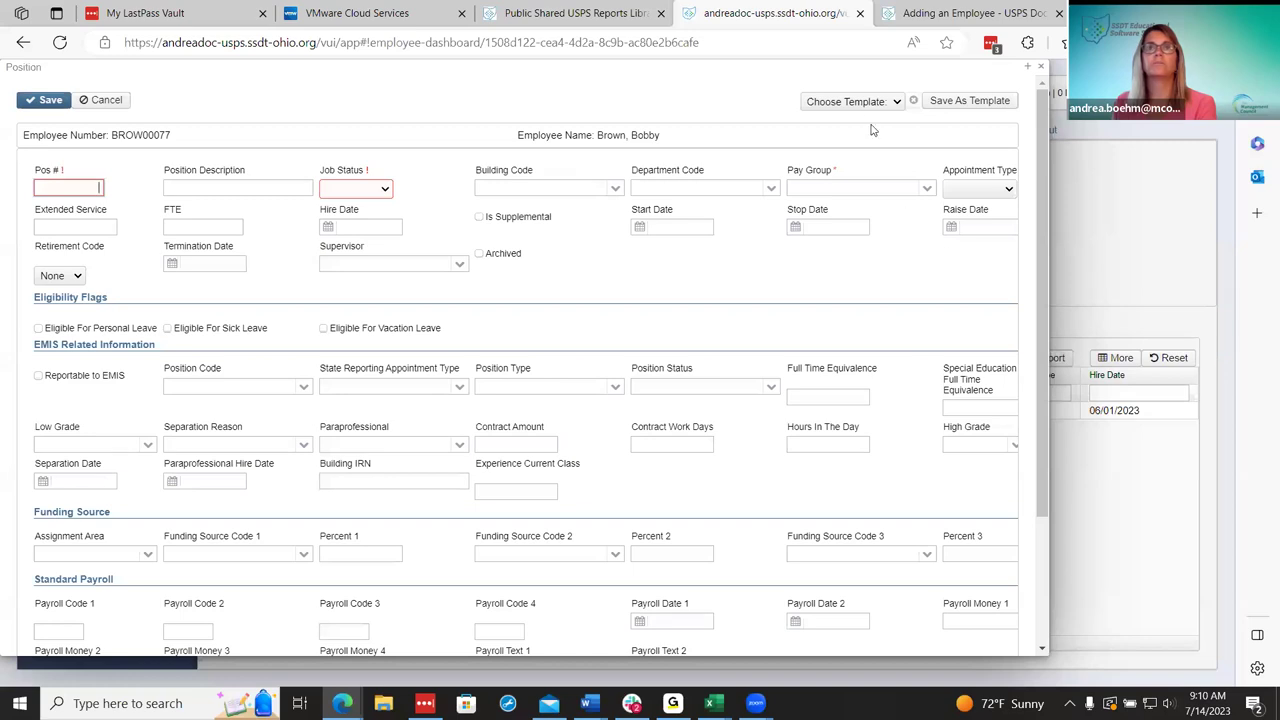
left_click(867, 108)
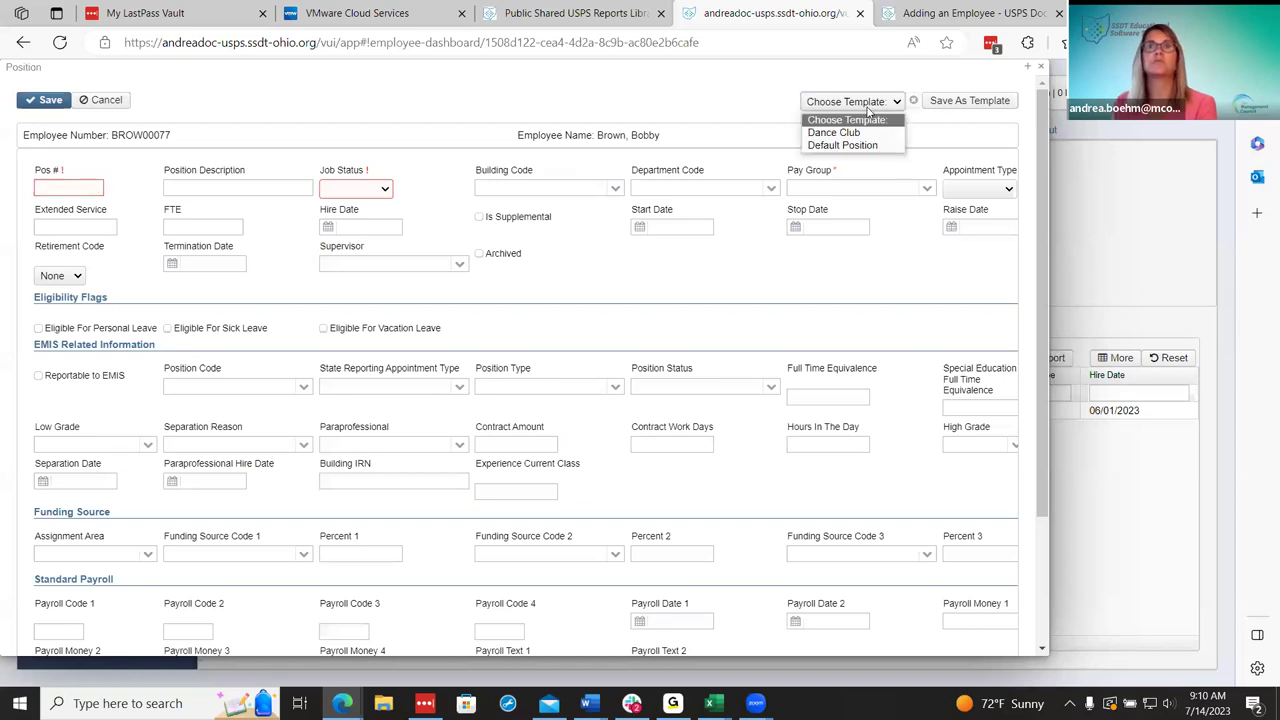
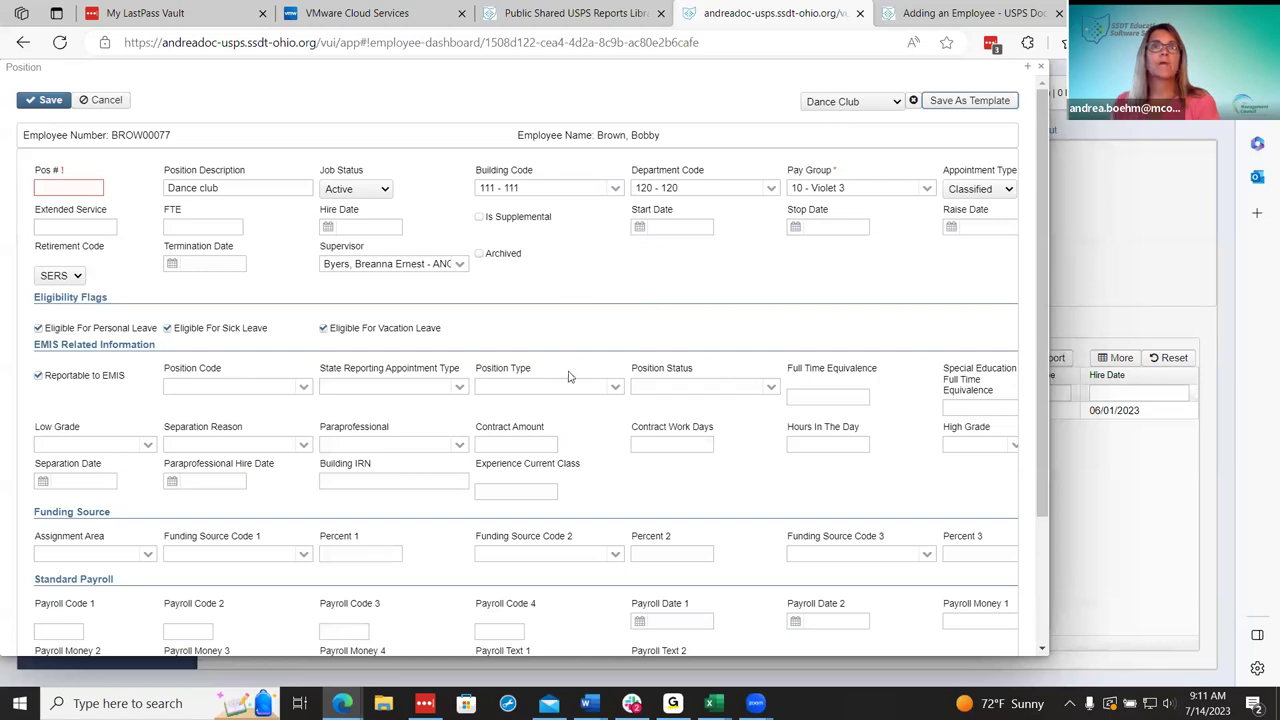
Review all sections of the prefilled Dance Club position form, then bring up the Word Positions document
scroll(570, 377, "down", 2)
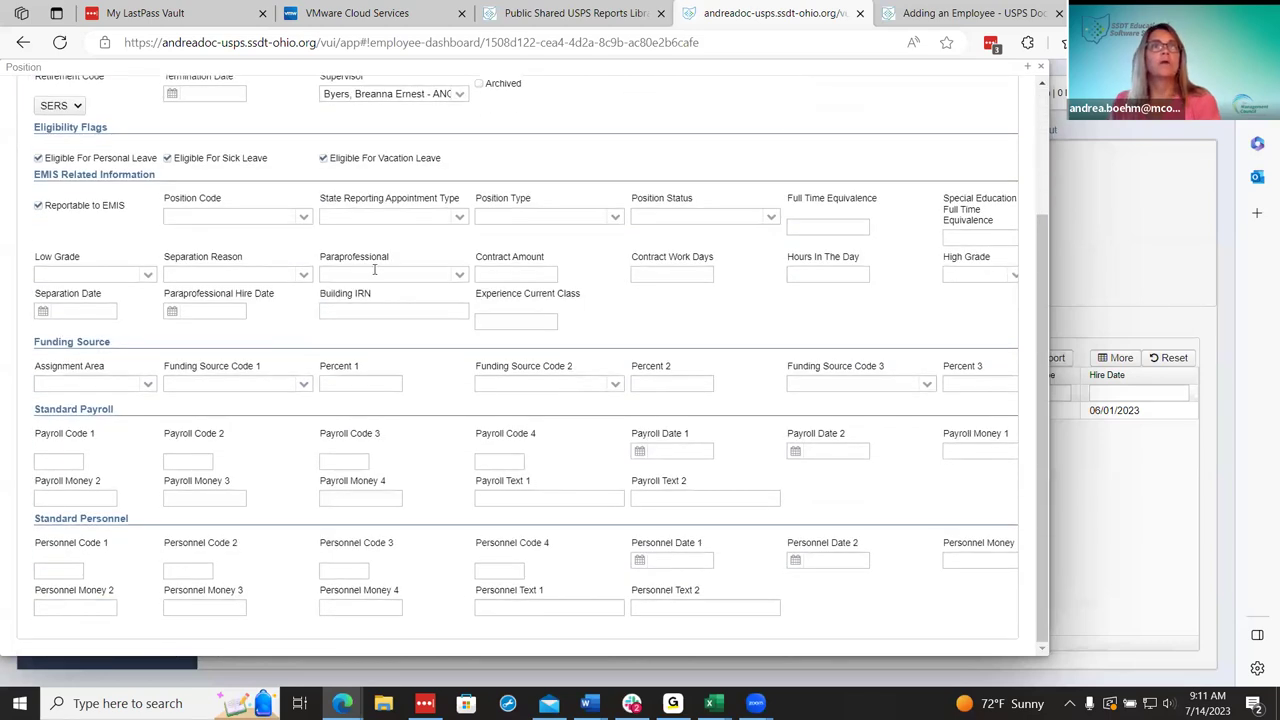
scroll(375, 270, "up", 2)
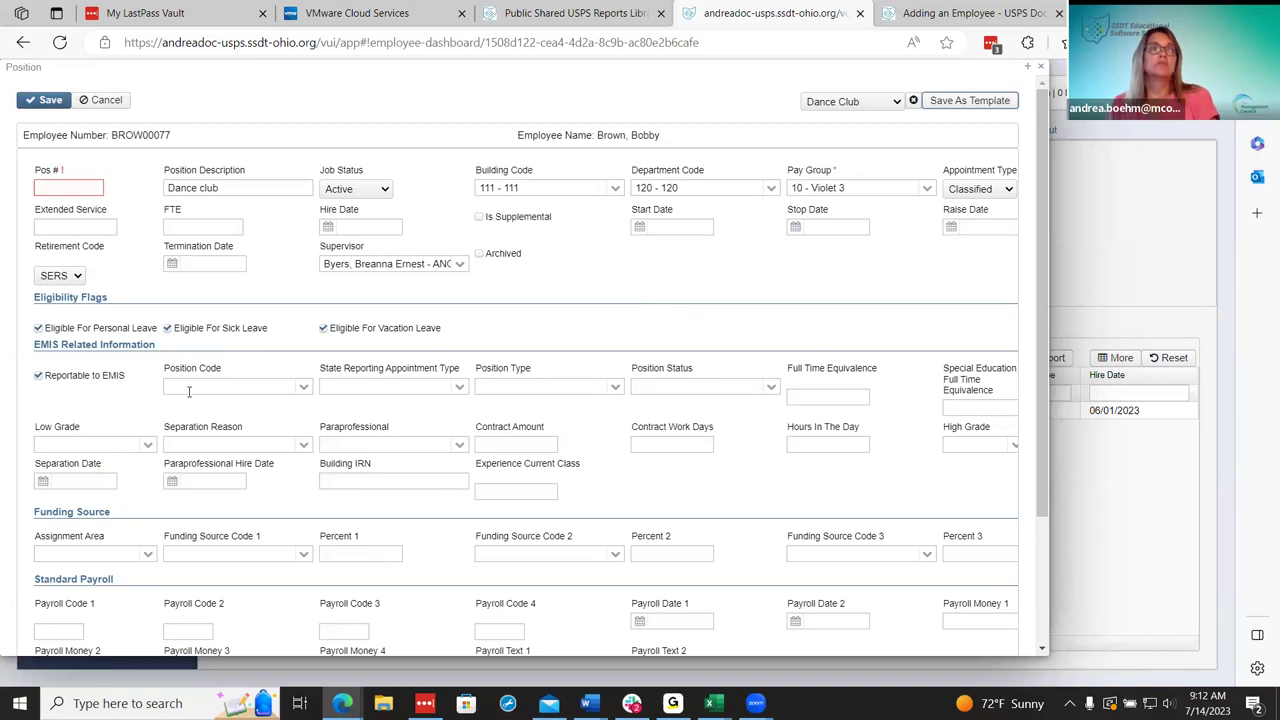
scroll(193, 400, "down", 2)
scroll(193, 400, "up", 2)
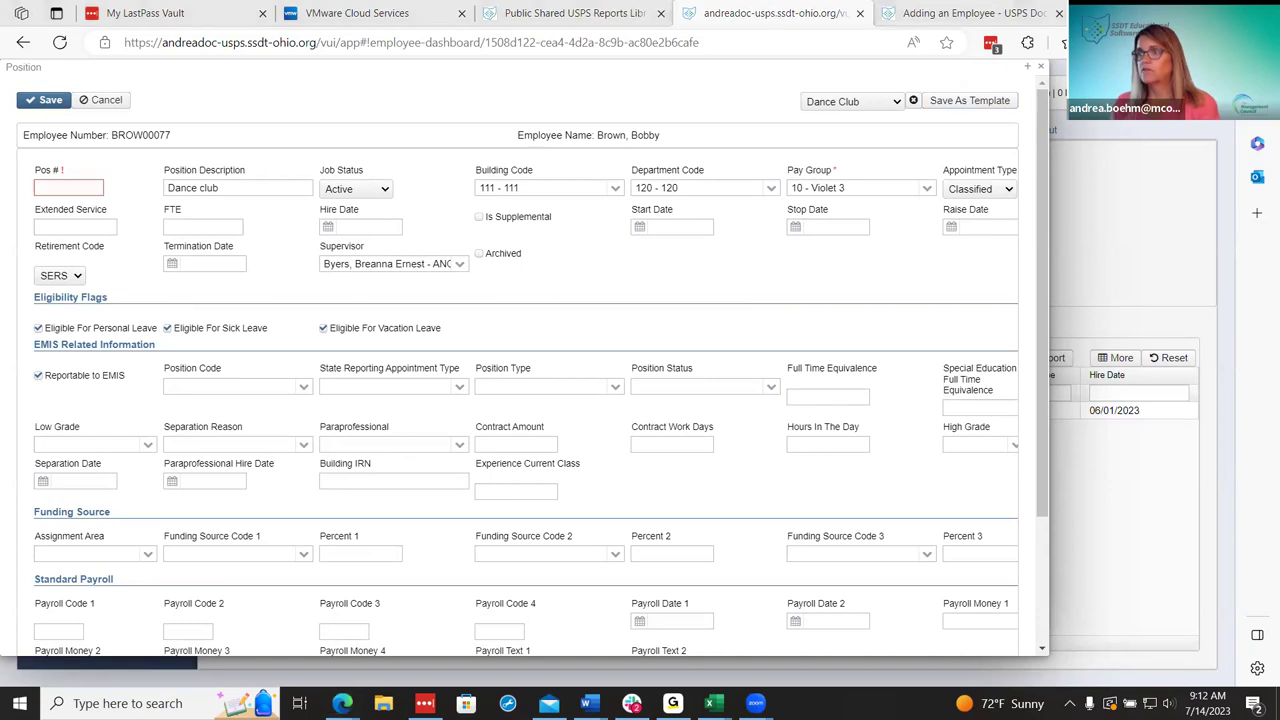
key("alt+Tab")
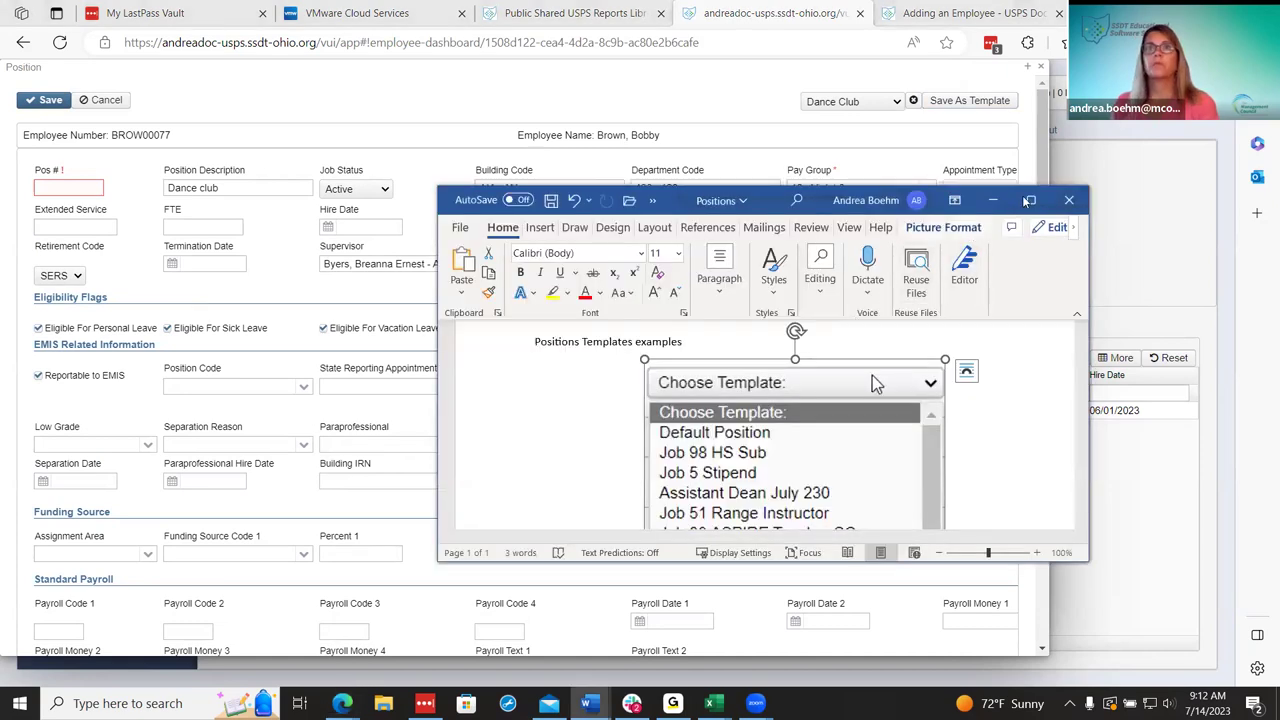
Enlarge the Word Positions document to review the template examples, then put it away
left_click(1029, 200)
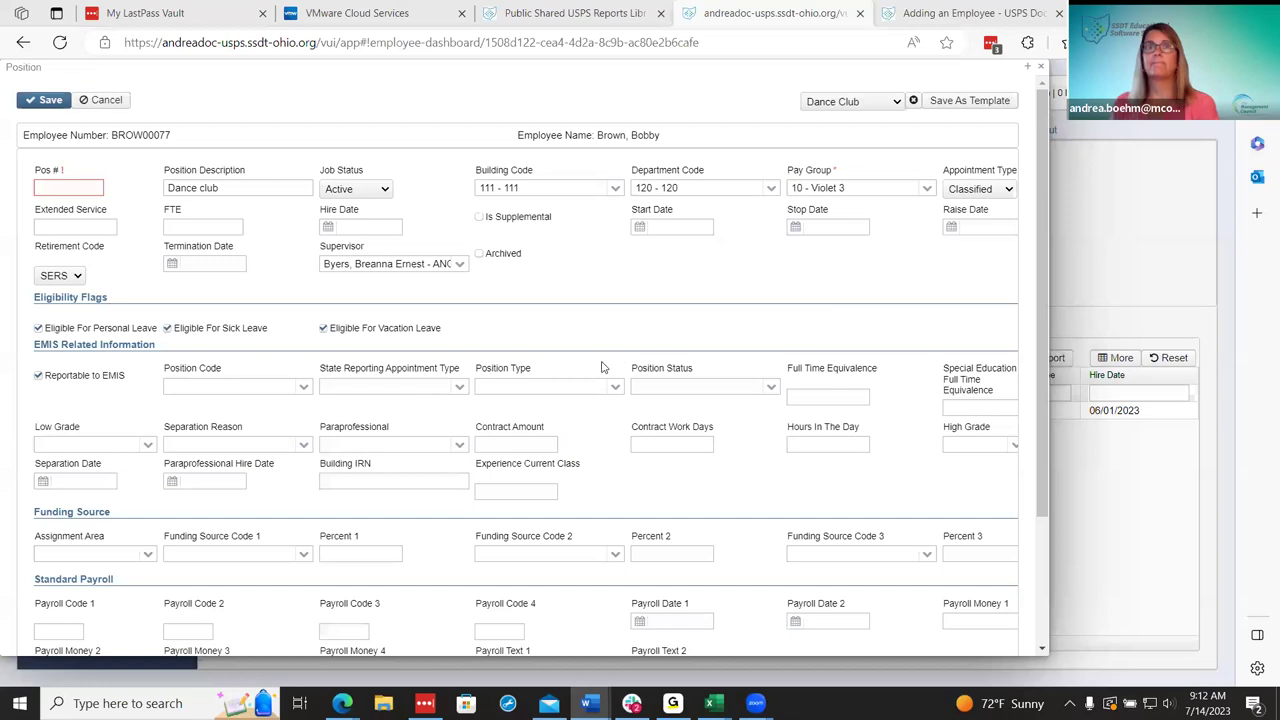
left_click(1040, 68)
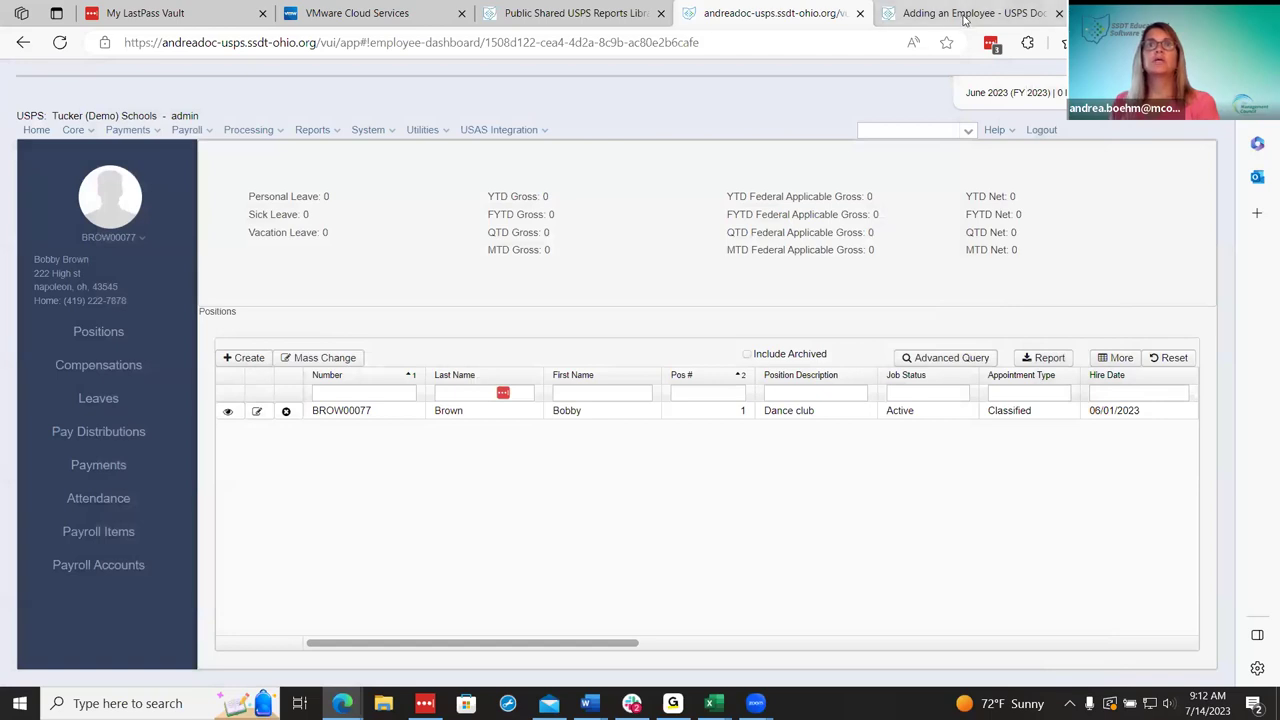
Read the wiki's position and compensation steps, then show the employee's Compensations list in USPS
key("ctrl+Tab")
scroll(704, 423, "down", 2)
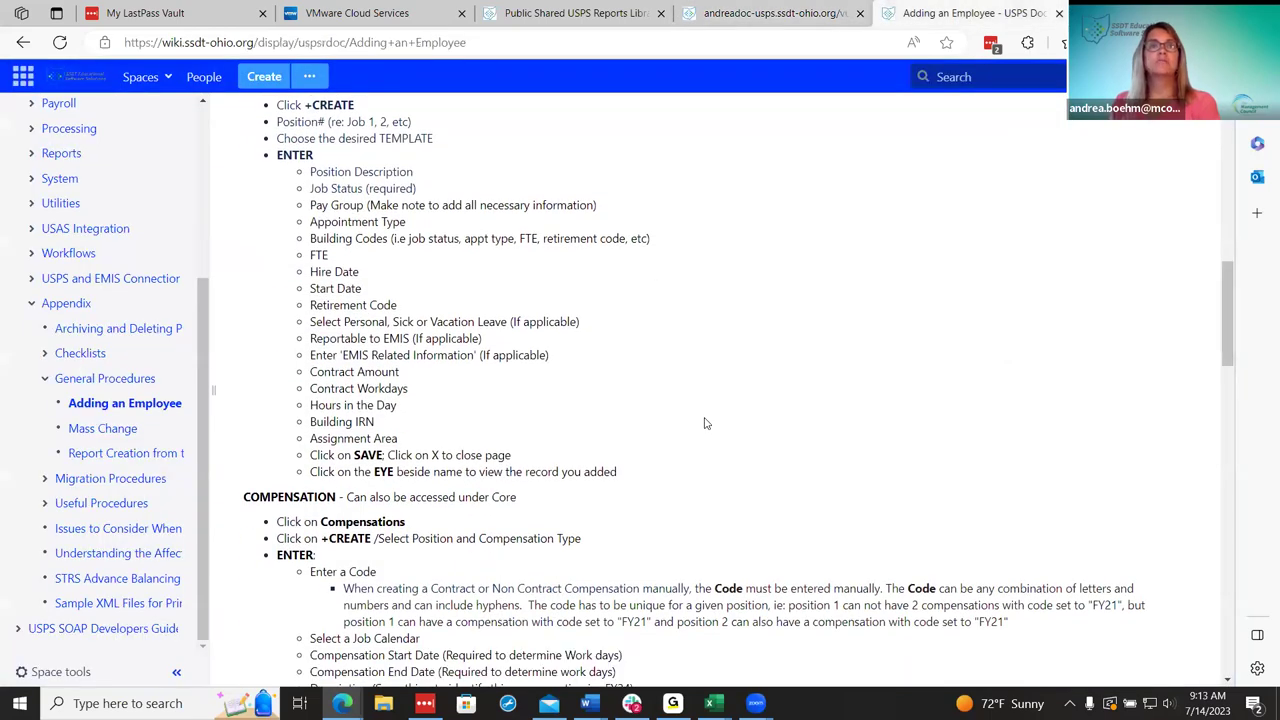
scroll(704, 423, "down", 2)
scroll(704, 423, "down", 1)
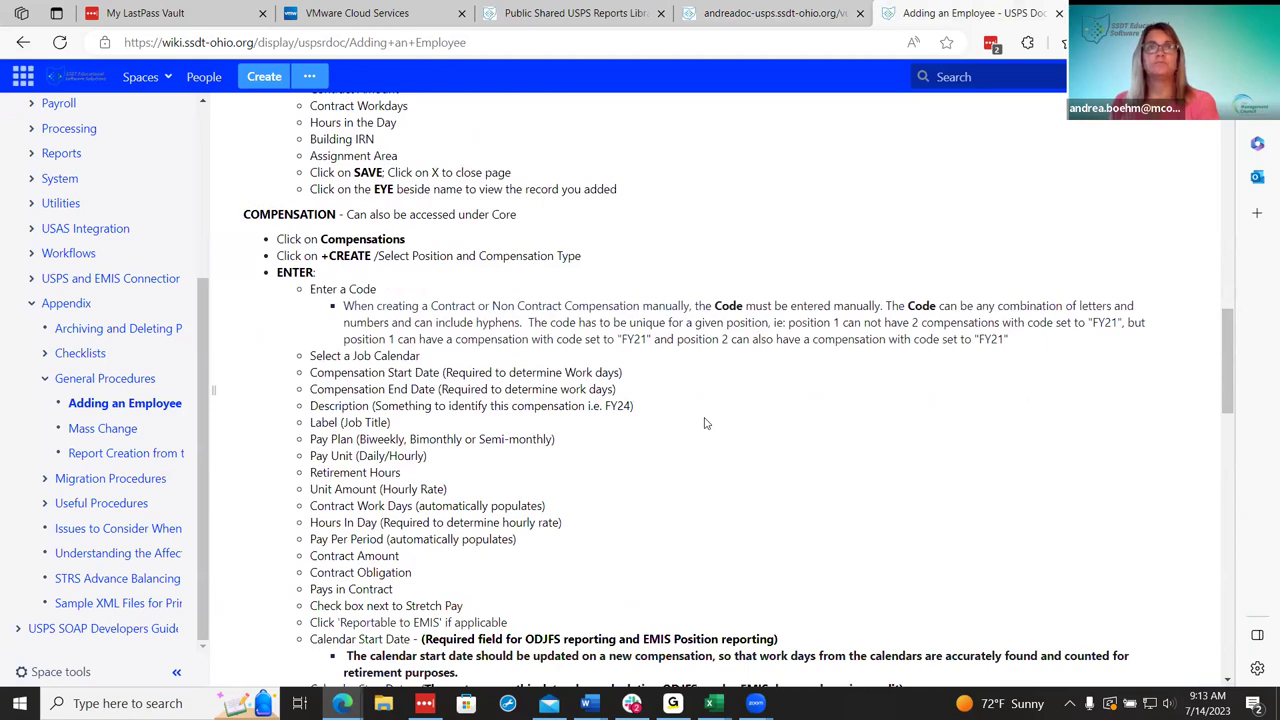
scroll(704, 423, "down", 1)
key("ctrl+shift+Tab")
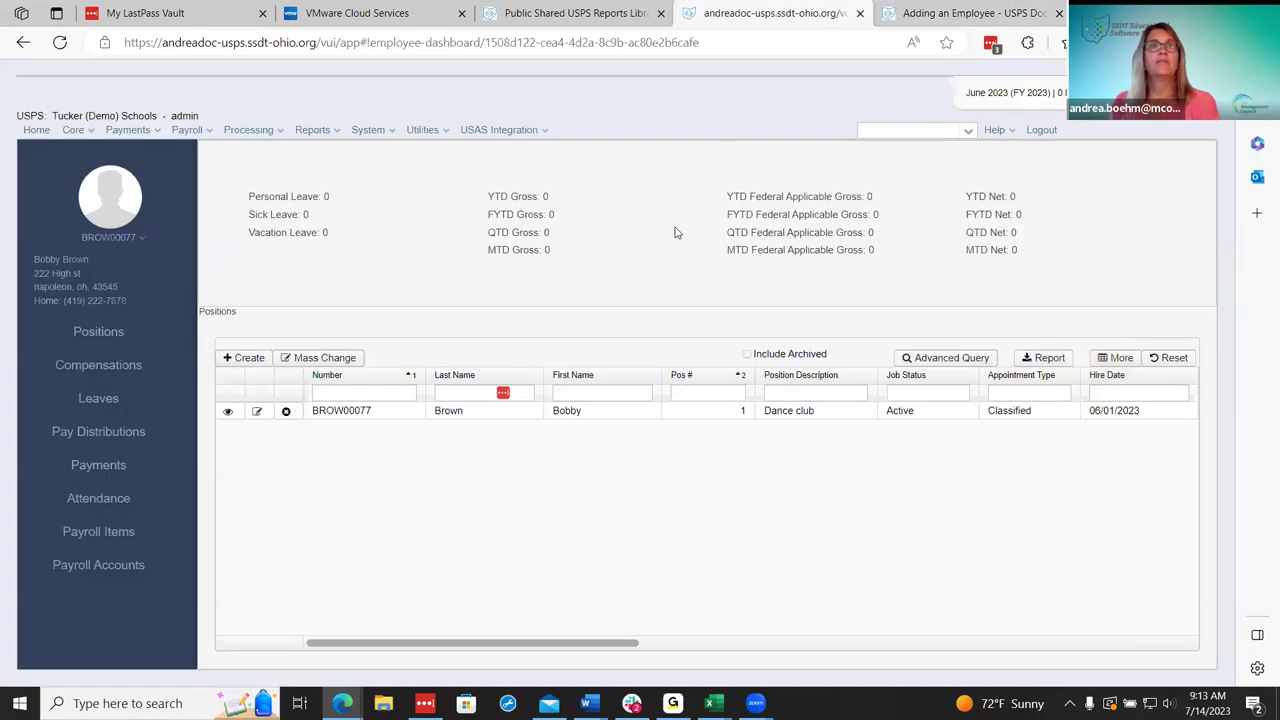
left_click(110, 367)
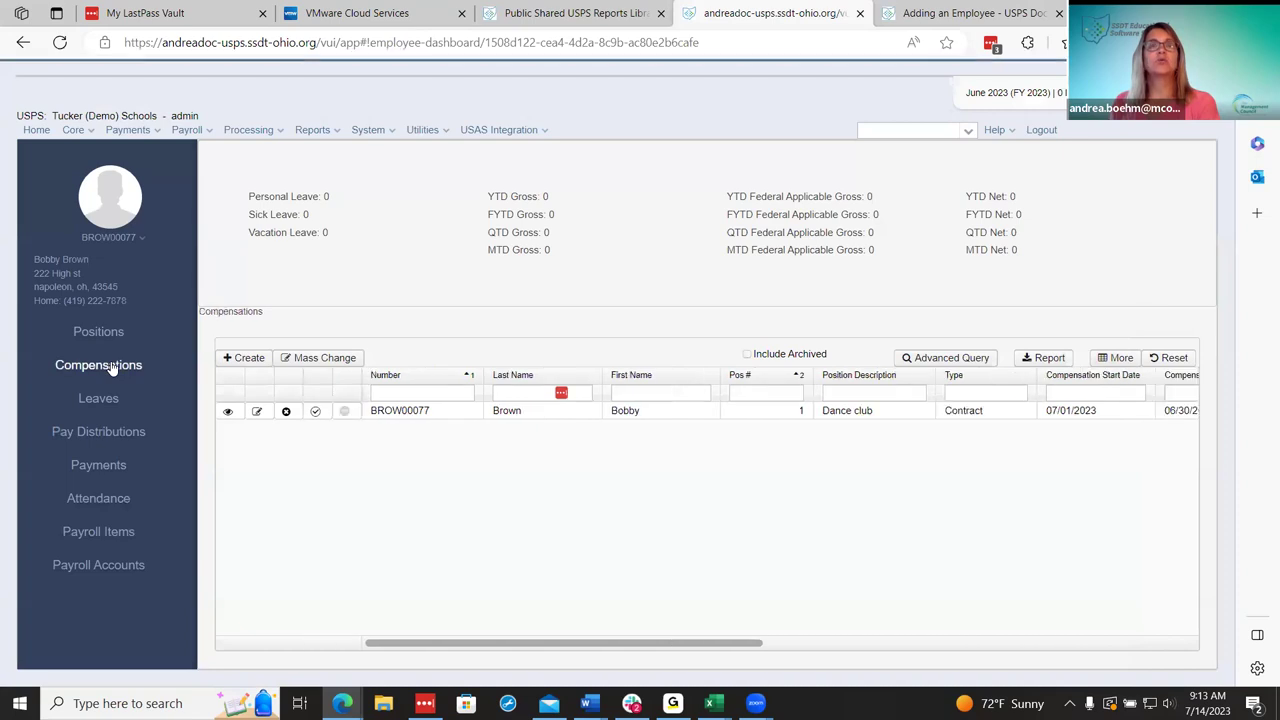
Inspect the Dance club contract compensation (FY24, 10,000.00, 120 work days) and close it unchanged
left_click(258, 414)
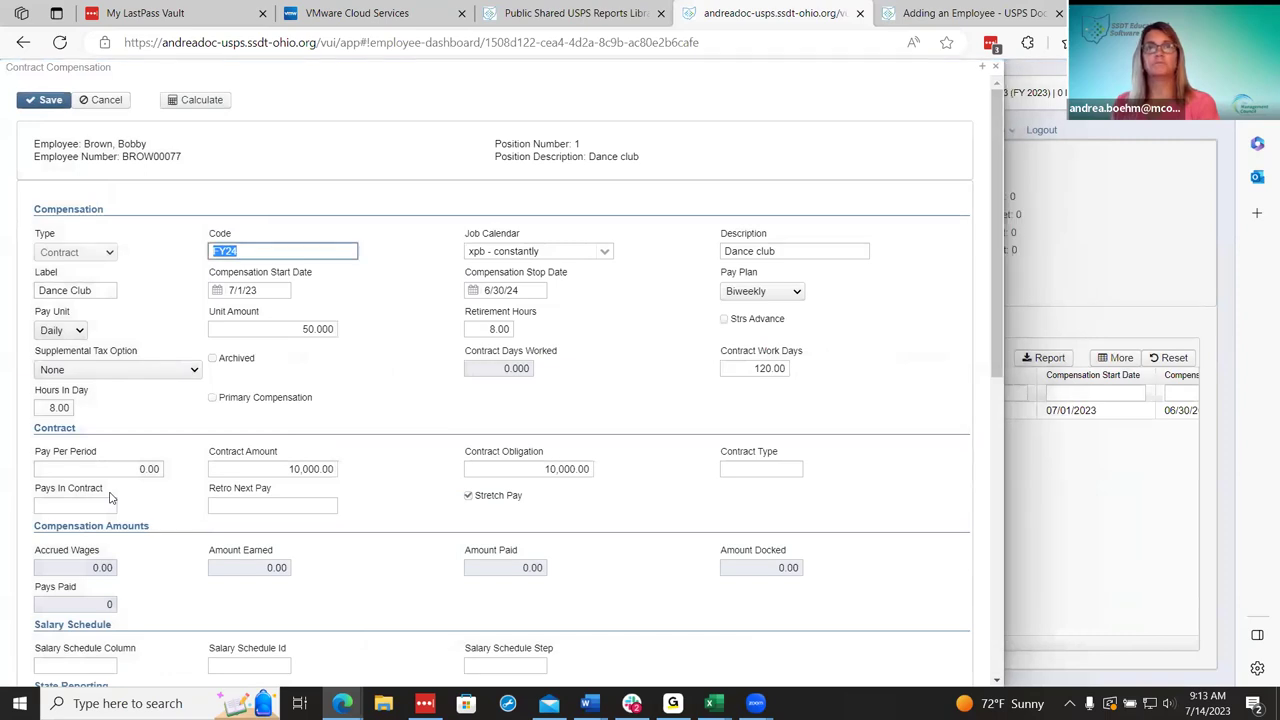
left_click(996, 69)
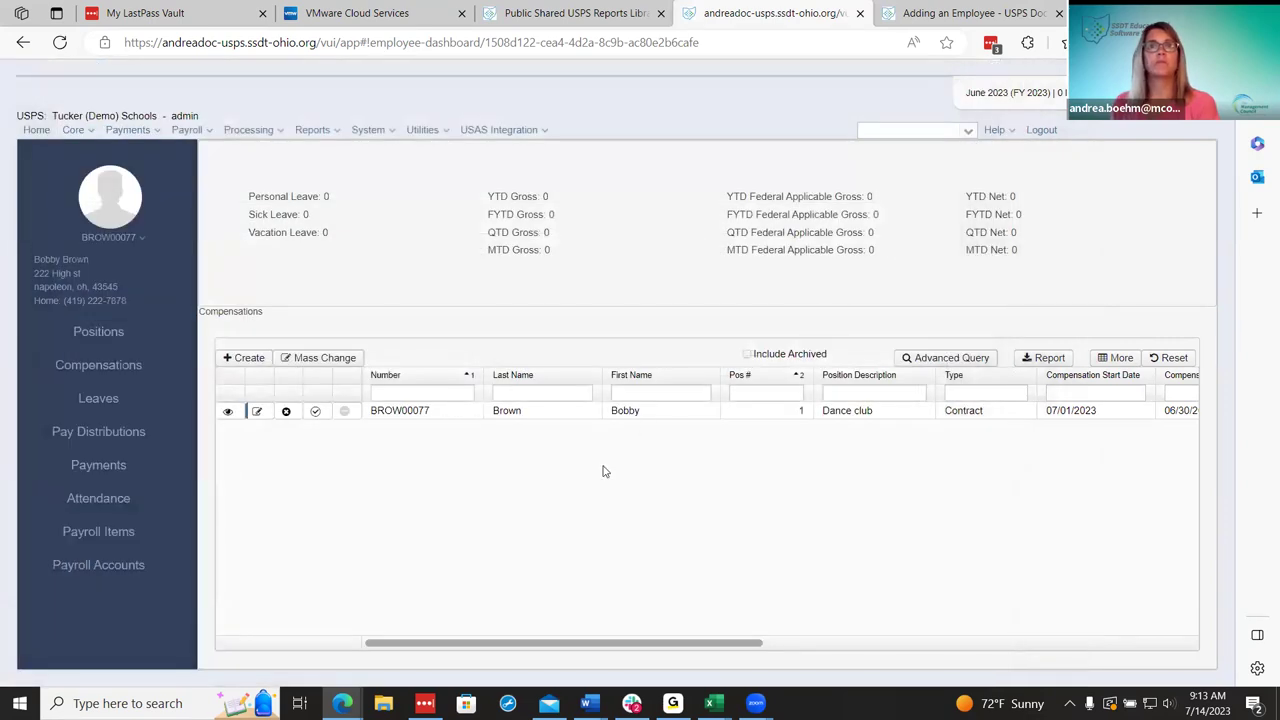
Read the Adding an Employee wiki's Payroll Account and Leaves instructions, then return to the employee dashboard
left_click(1020, 13)
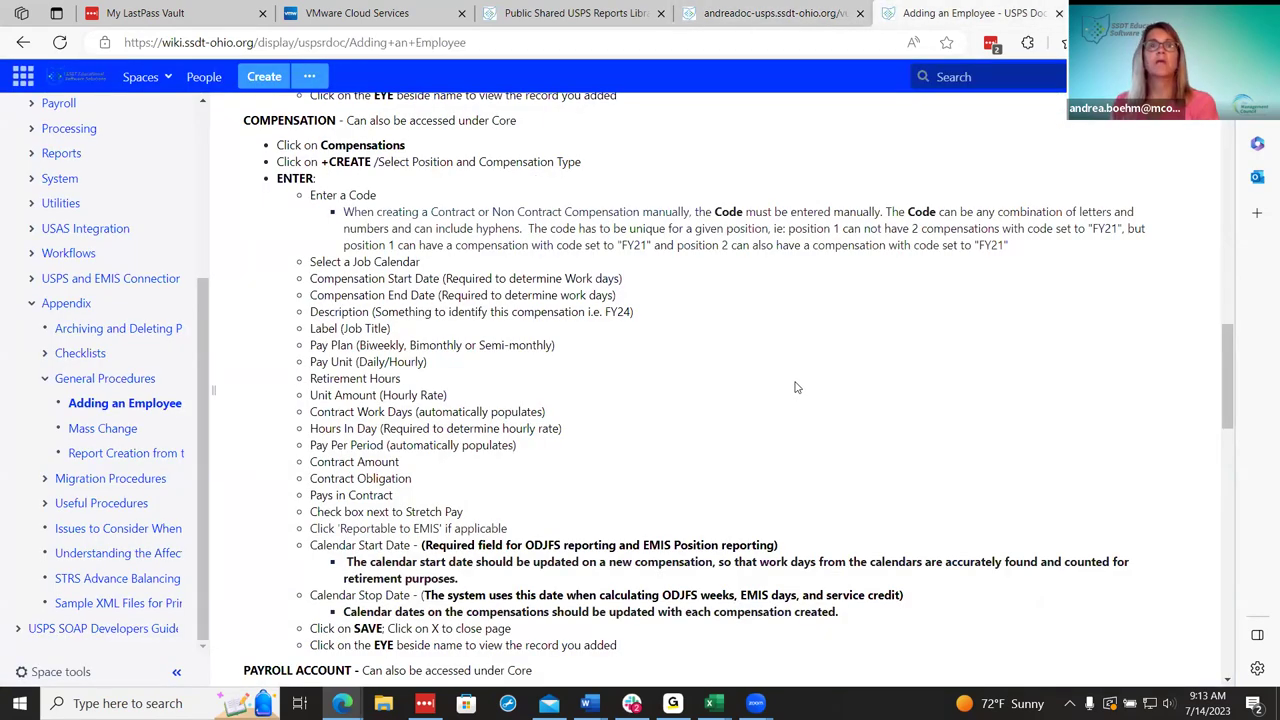
scroll(797, 386, "down", 1)
scroll(757, 443, "up", 1)
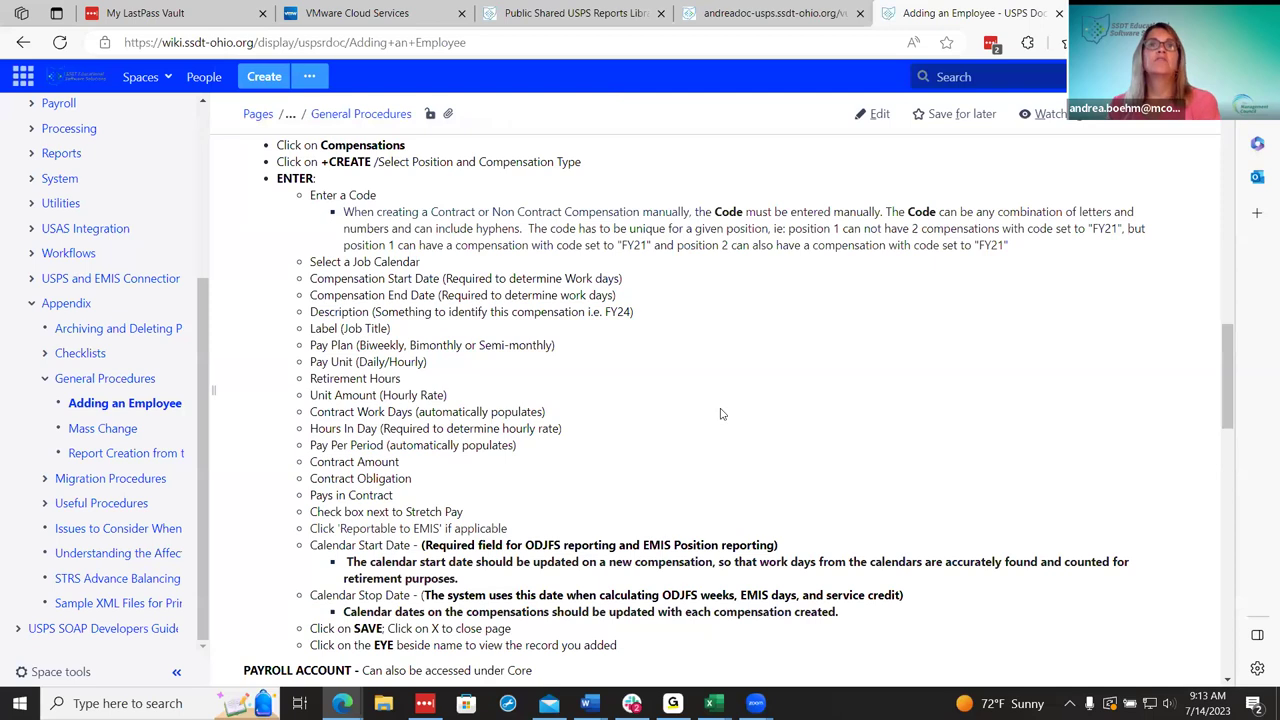
scroll(451, 568, "down", 1)
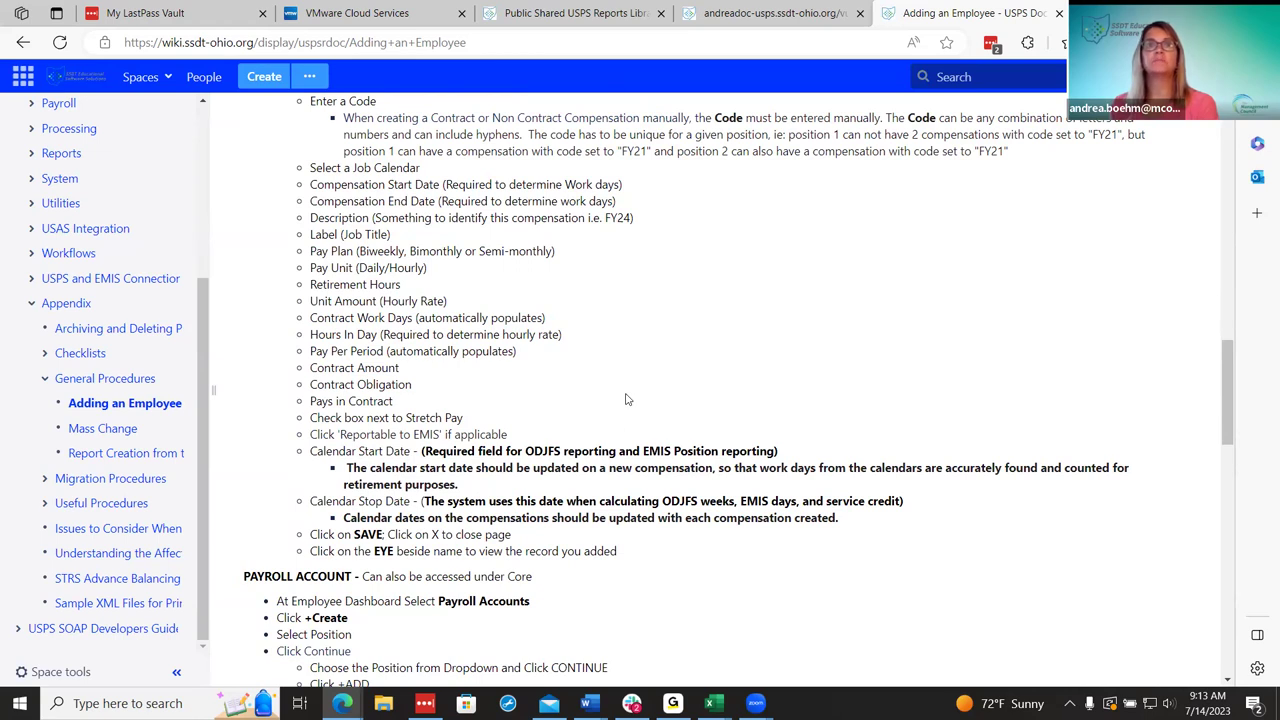
scroll(626, 400, "down", 3)
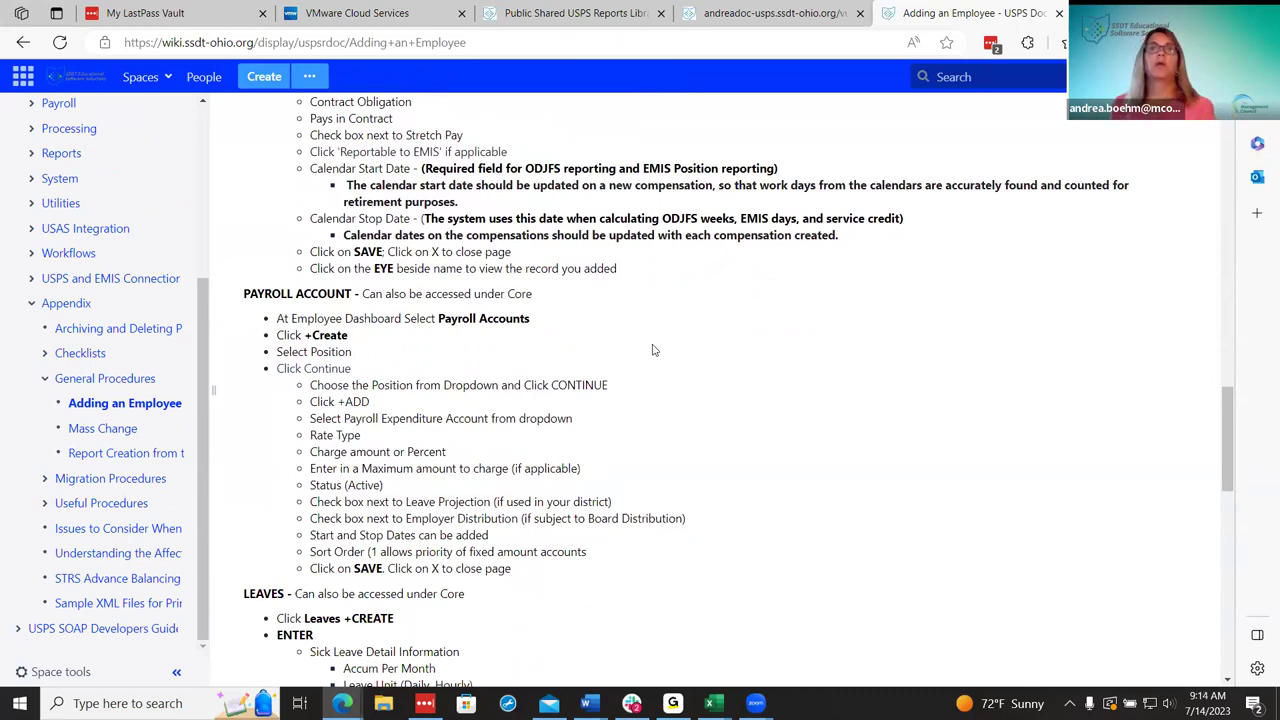
left_click(737, 14)
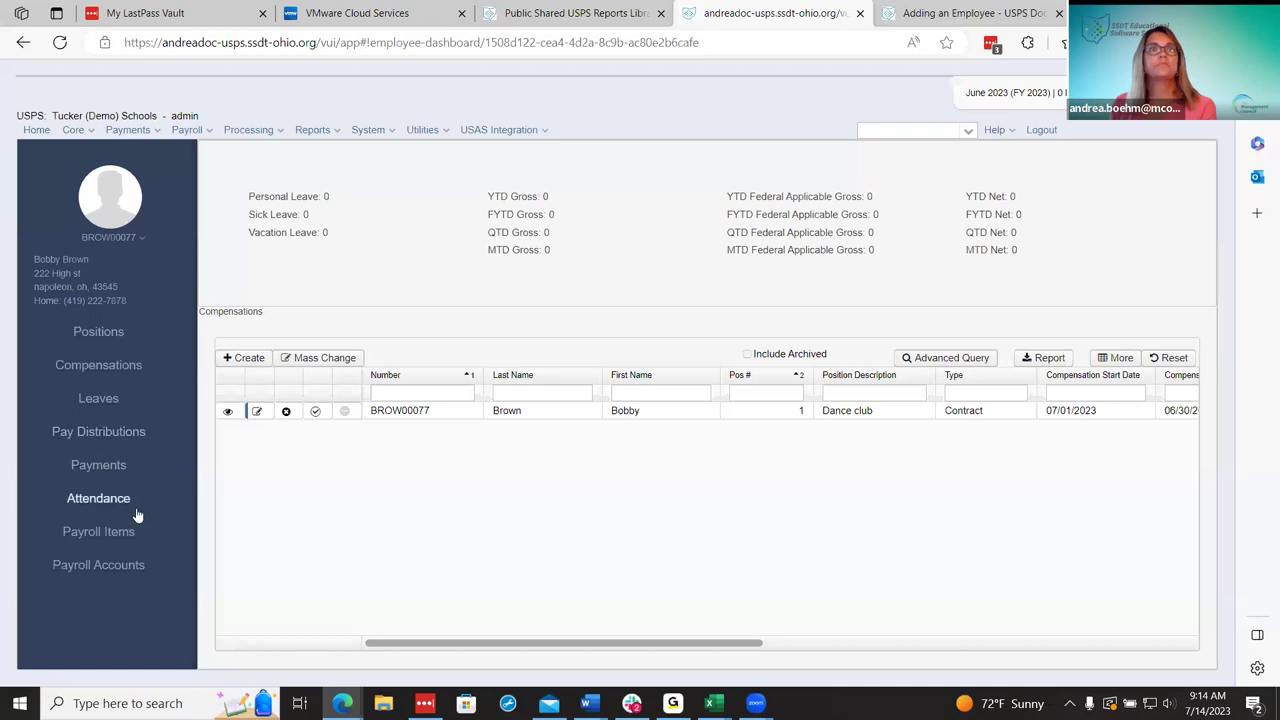
From the employee's Payroll Items, create a new 001 - Washington Software - Federal Tax item
left_click(99, 570)
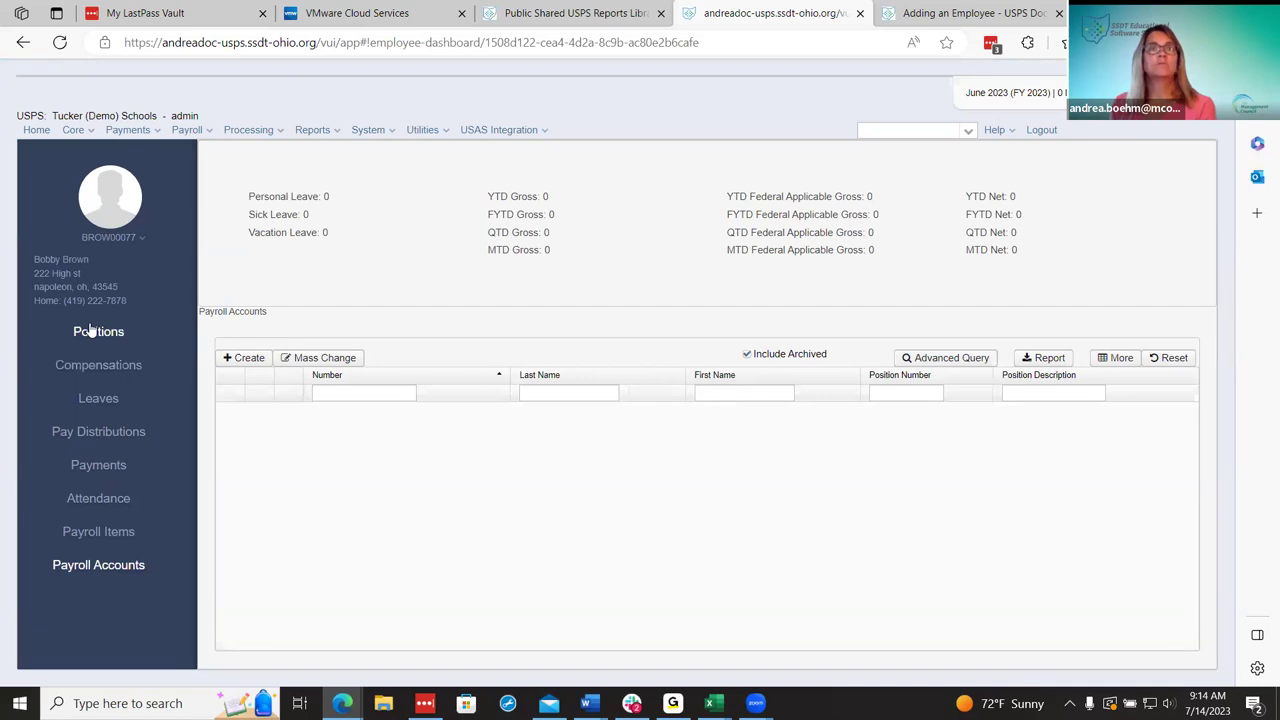
left_click(120, 540)
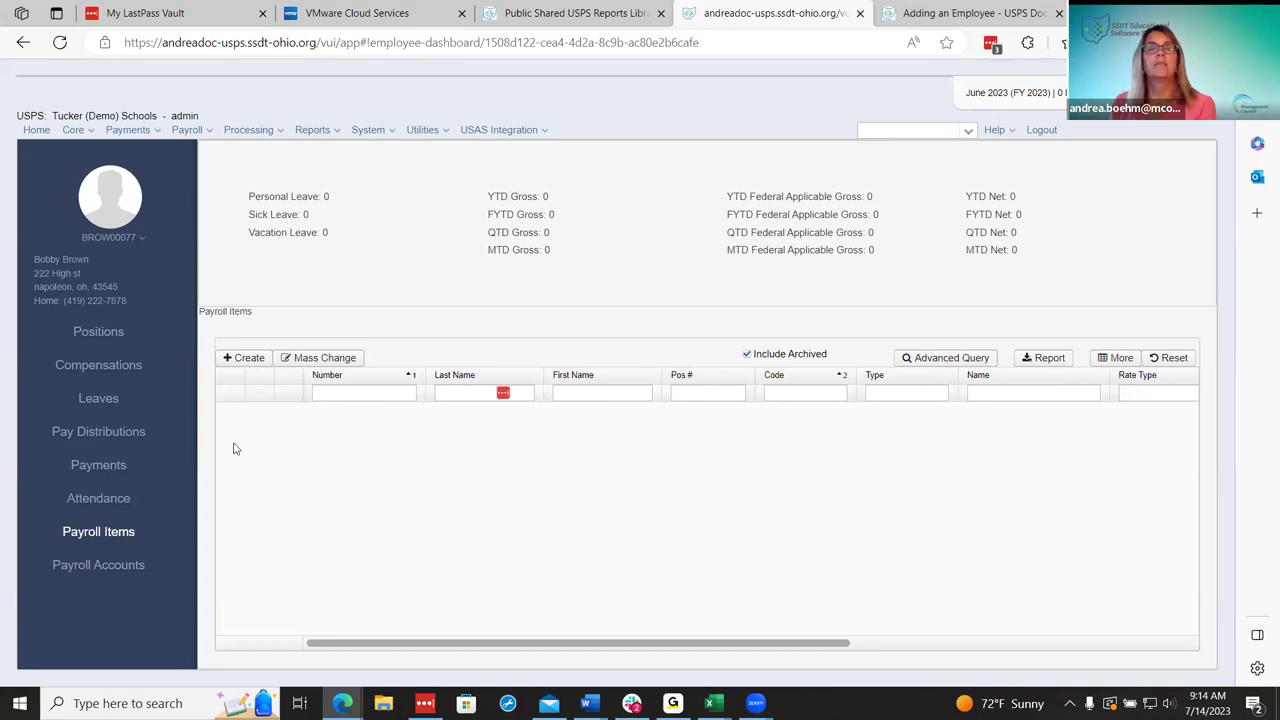
left_click(244, 359)
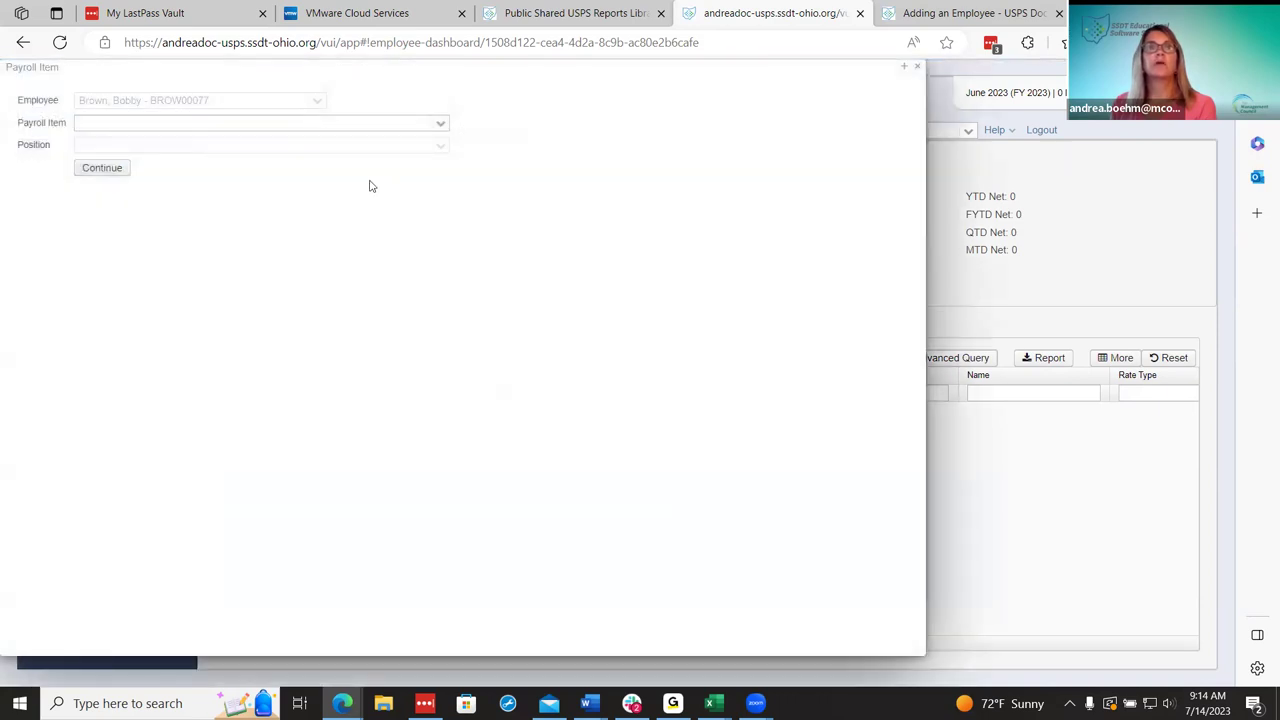
left_click(440, 123)
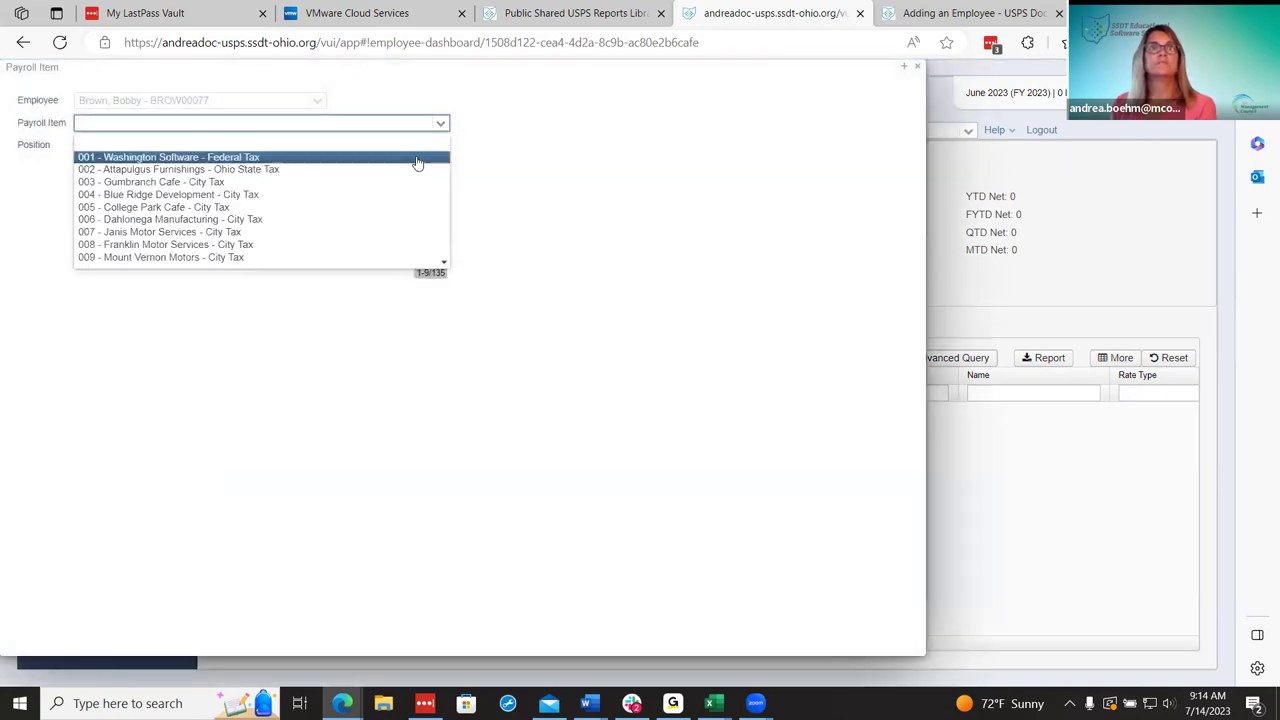
left_click(417, 160)
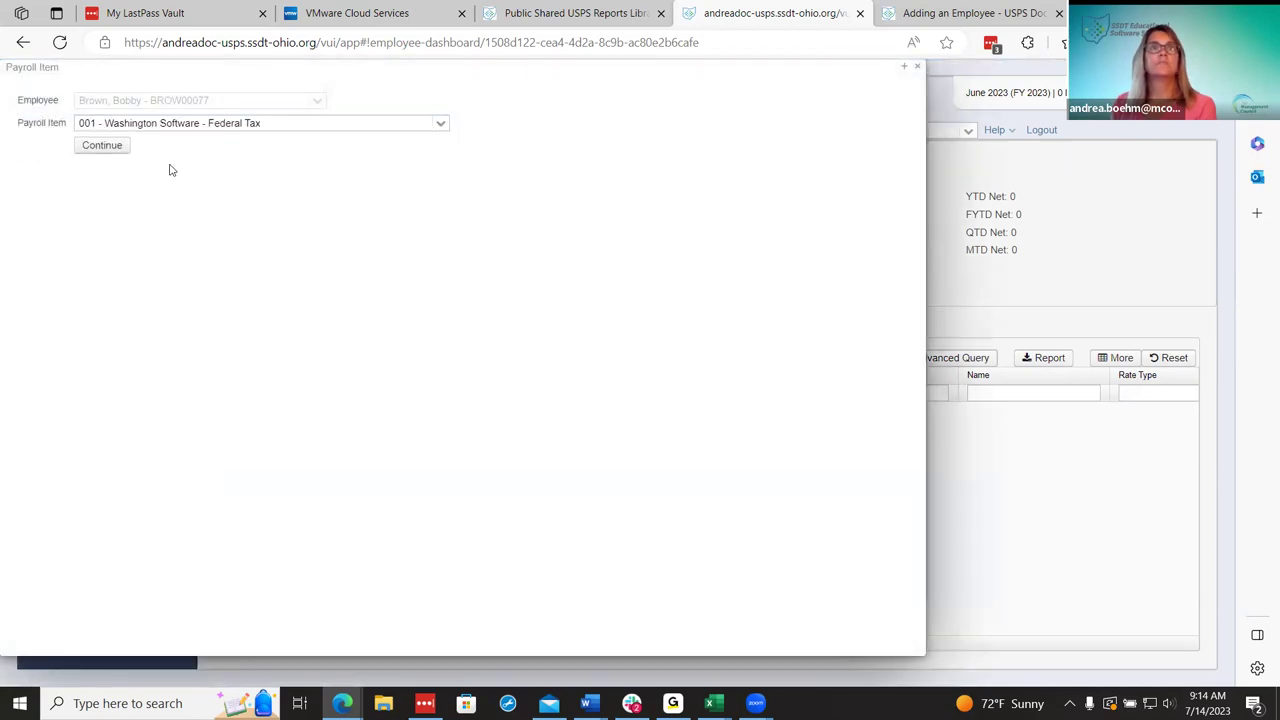
left_click(440, 123)
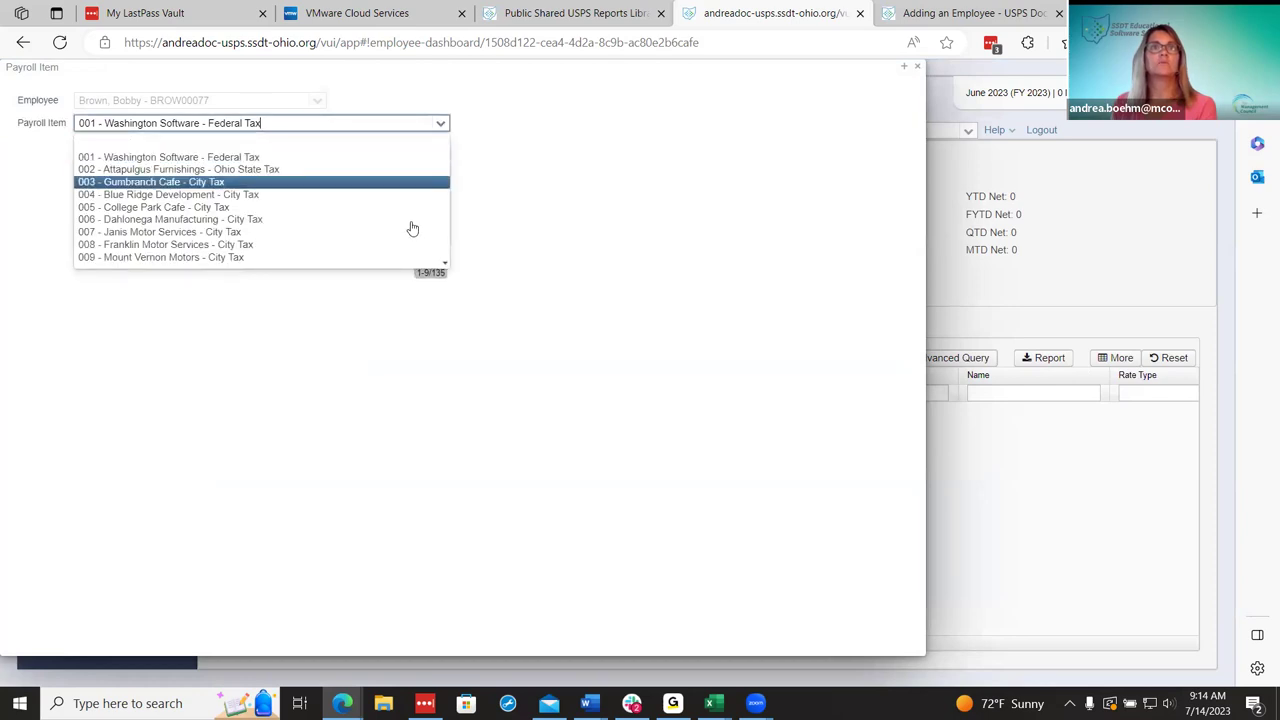
left_click(390, 157)
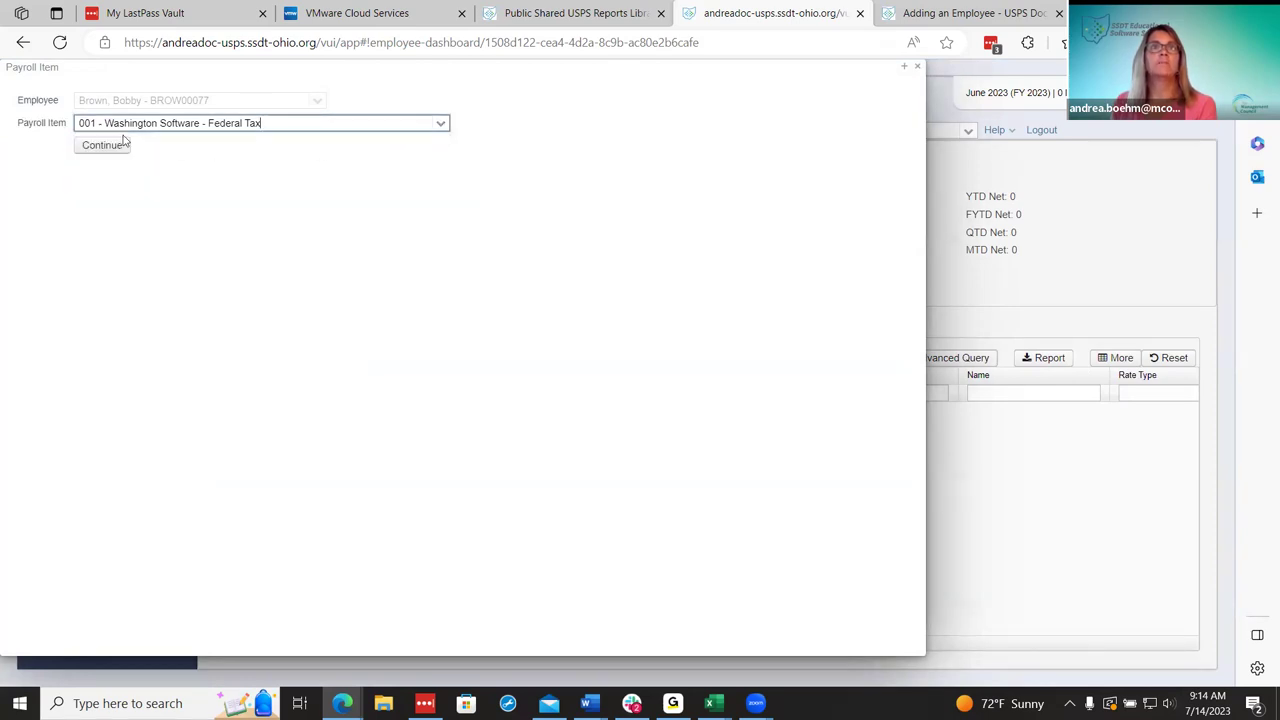
left_click(112, 148)
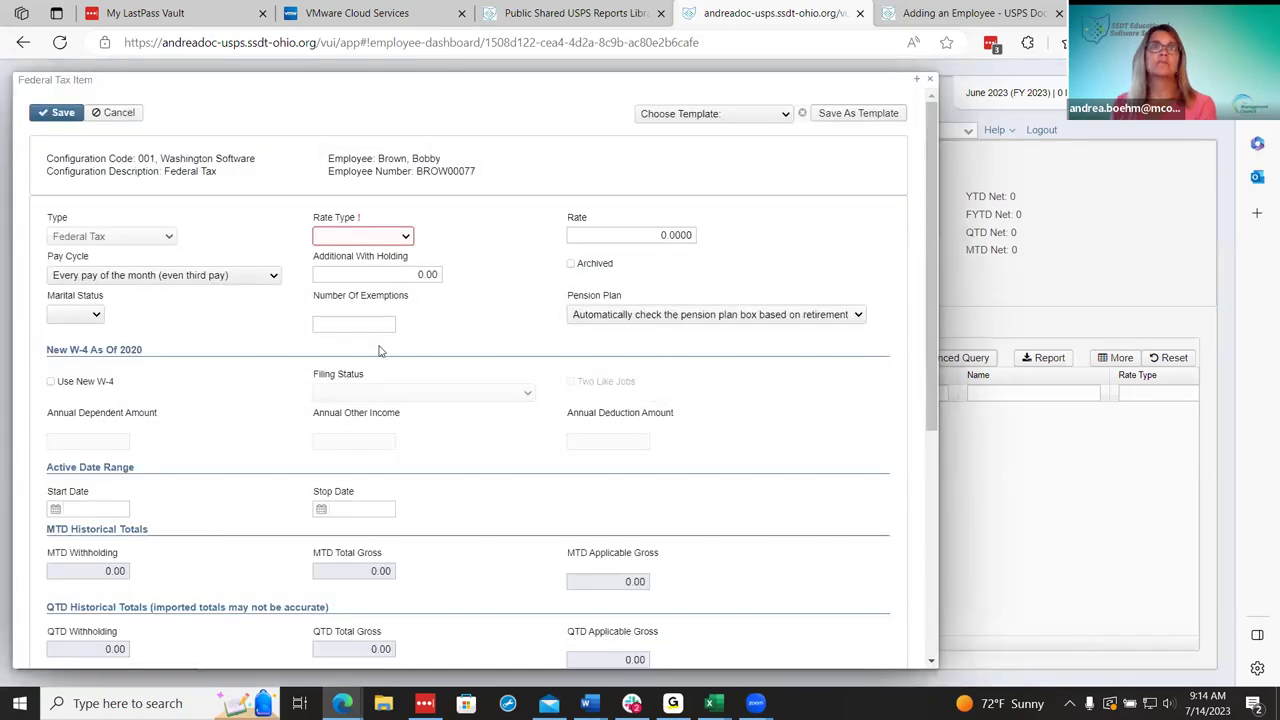
Apply the Default Federal Tax Item (001) template and enable the new W-4 option
left_click(767, 113)
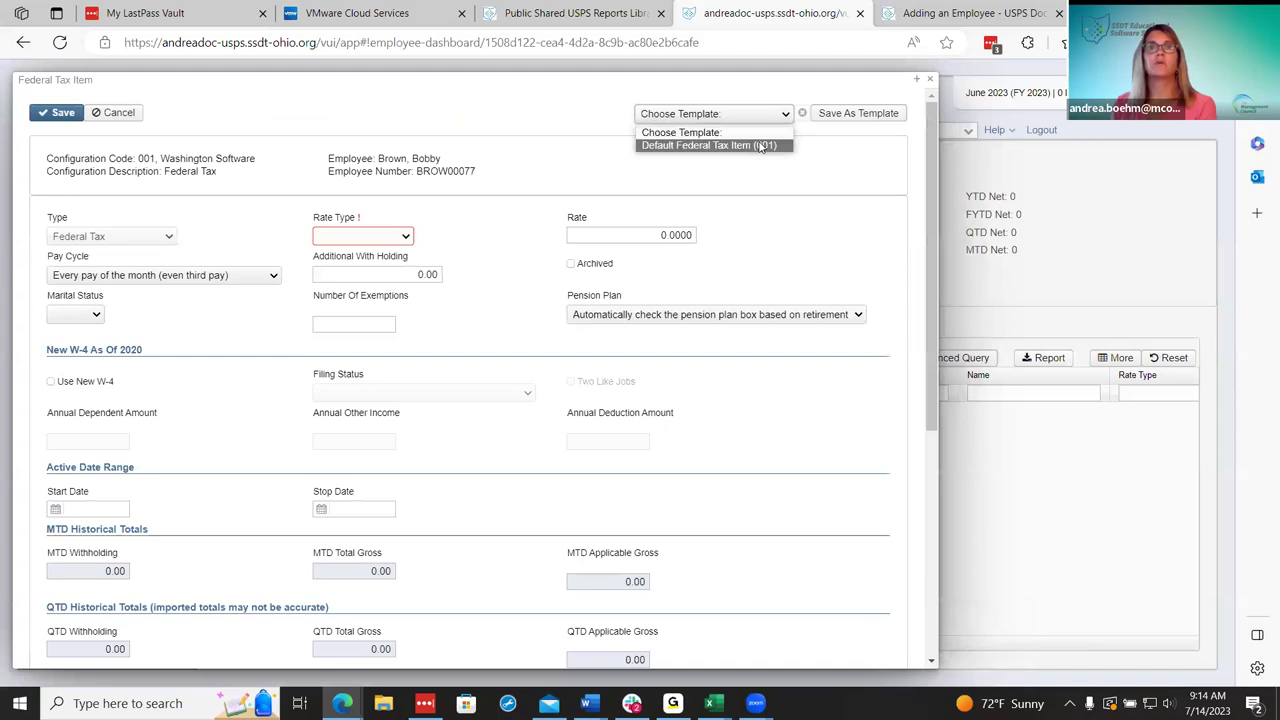
left_click(762, 146)
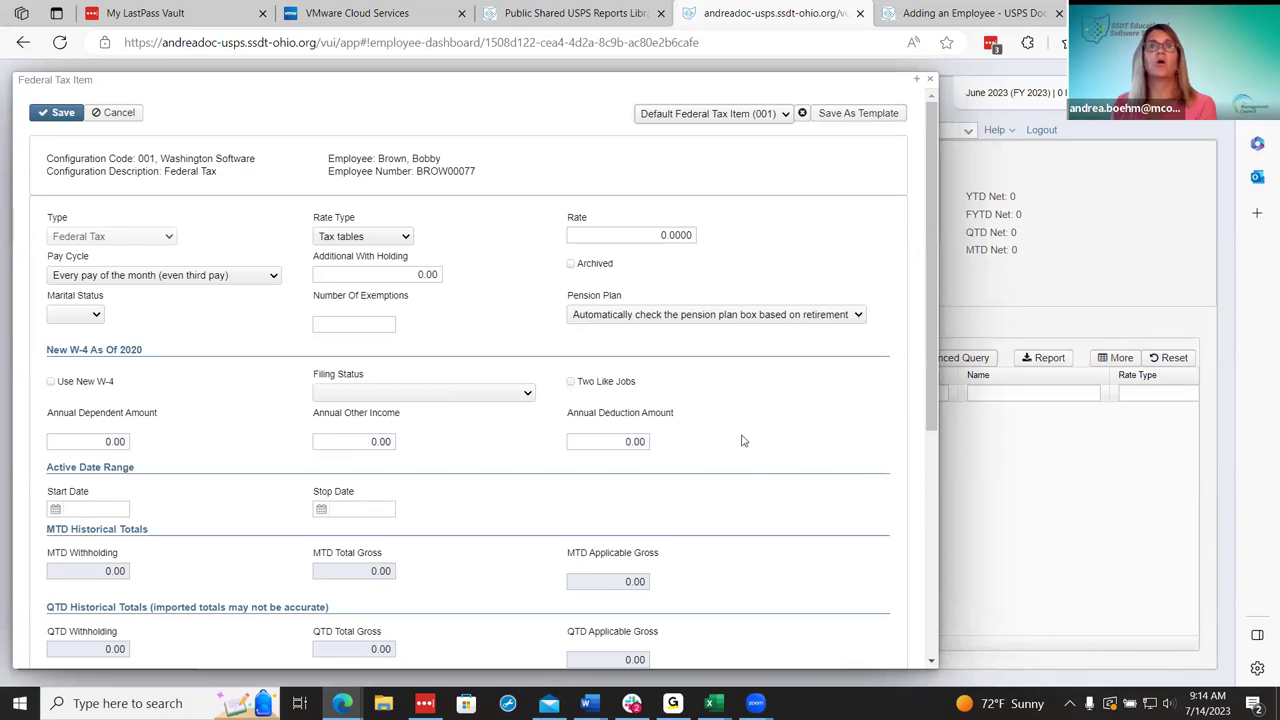
left_click(503, 393)
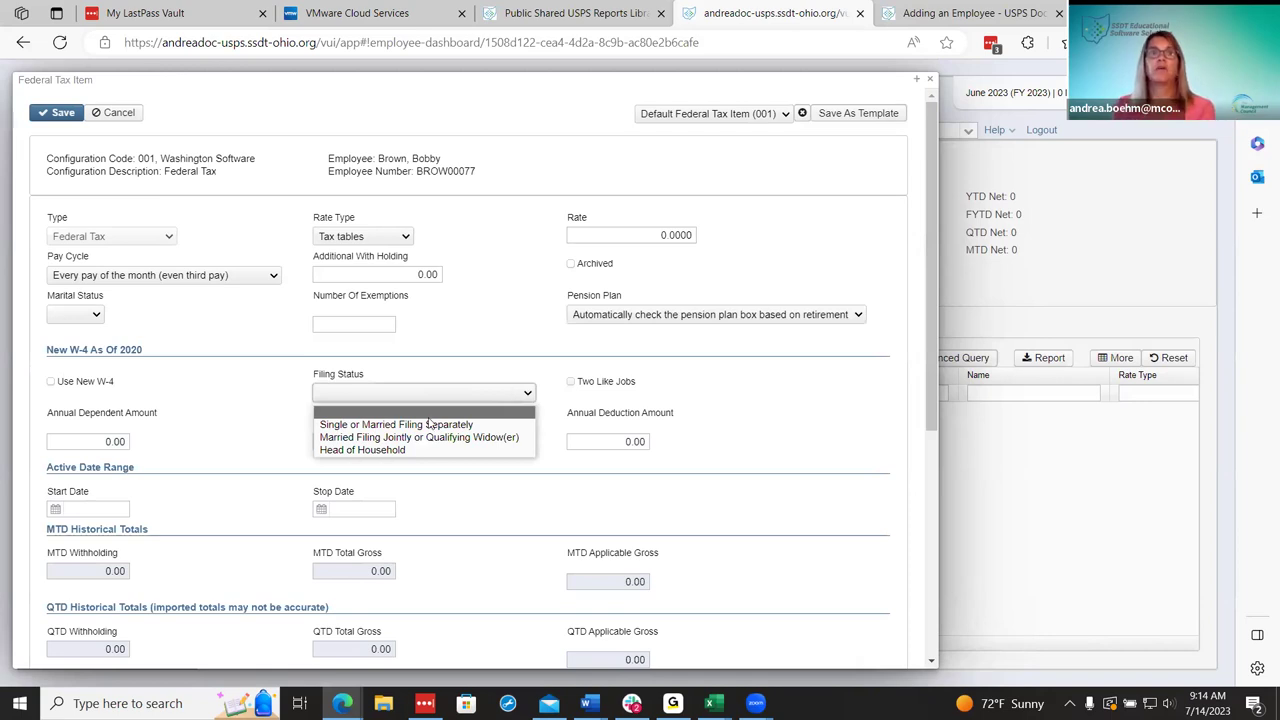
left_click(194, 395)
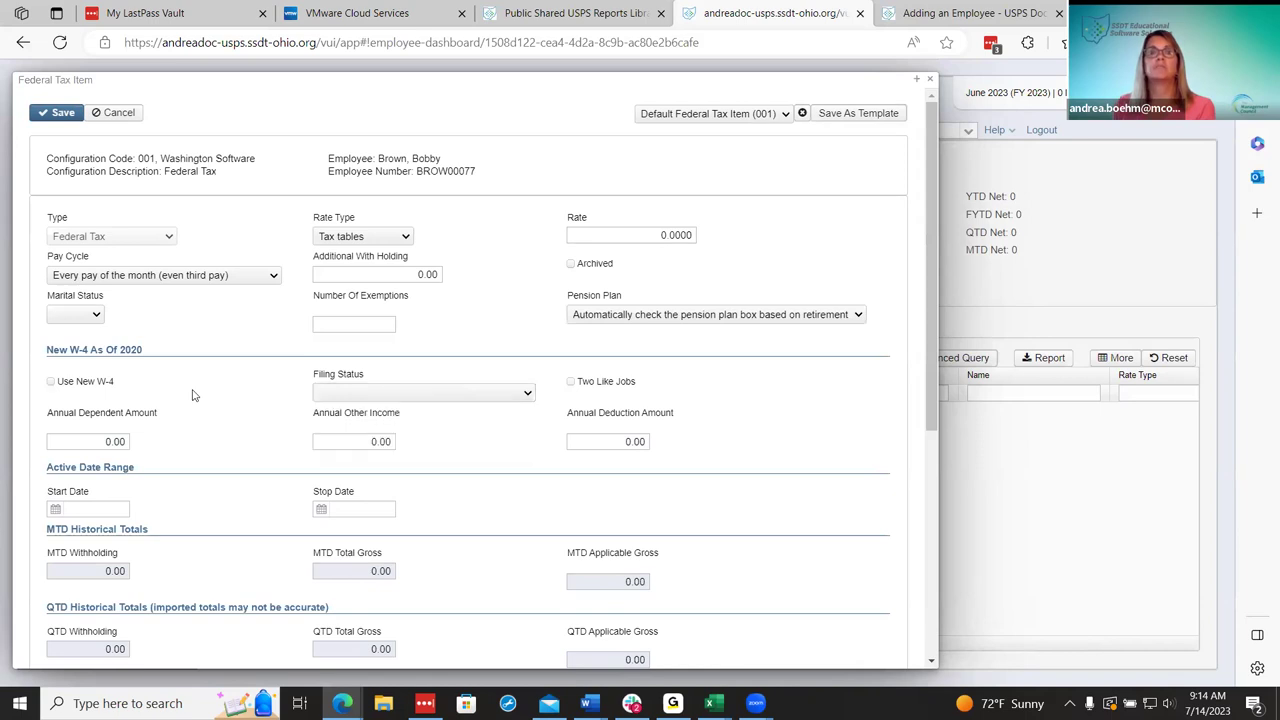
left_click(51, 383)
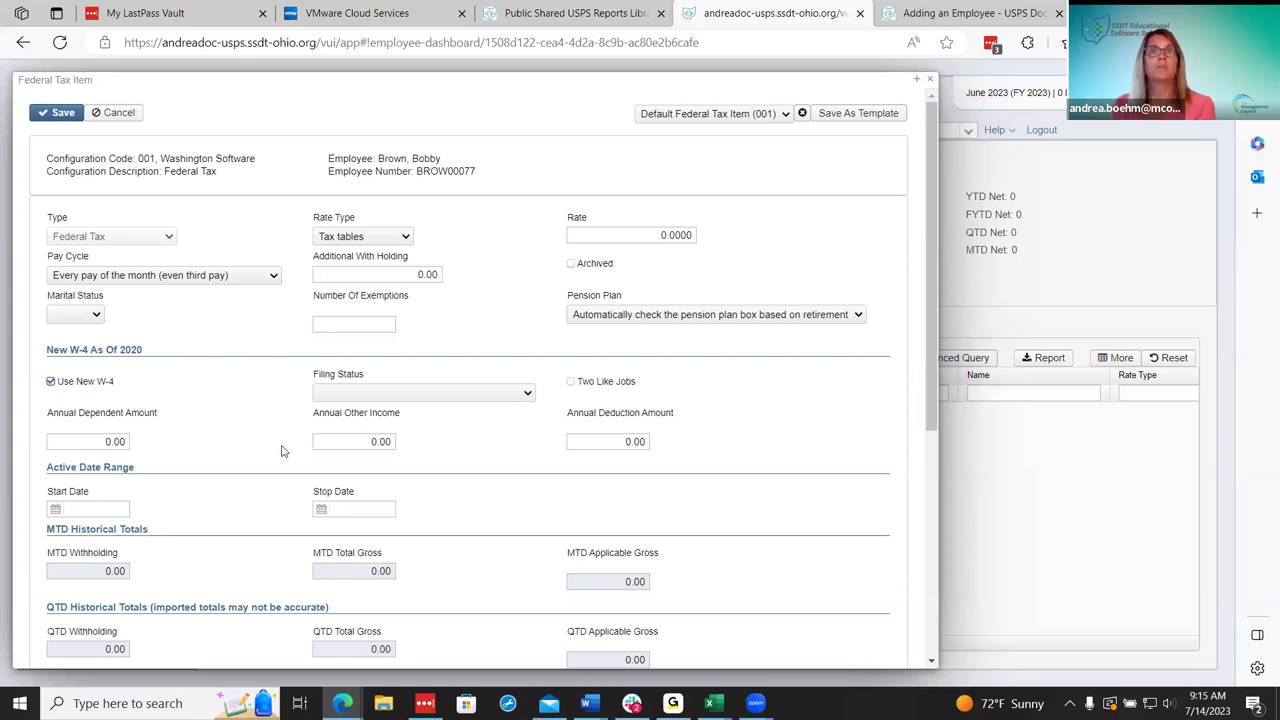
left_click(718, 120)
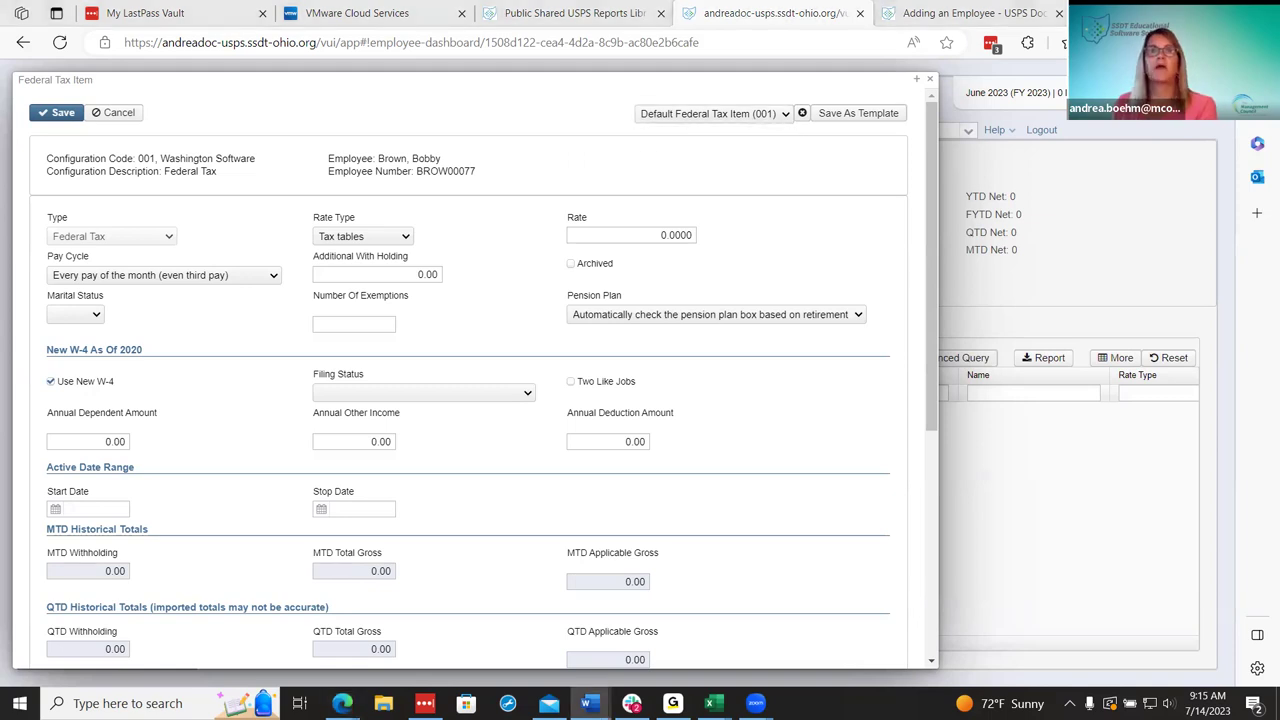
left_click(588, 703)
Review the city tax template list in the Payroll items document, then close the Federal Tax Item unsaved
left_click(740, 167)
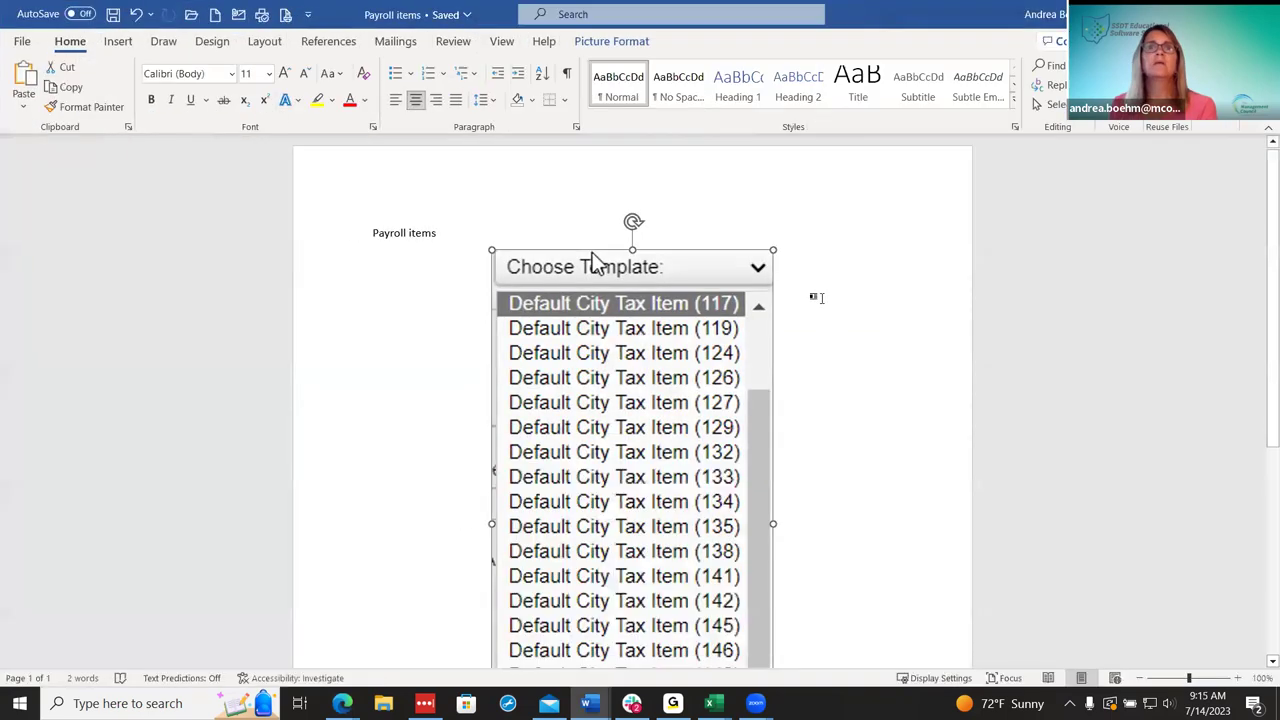
scroll(710, 483, "down", 4)
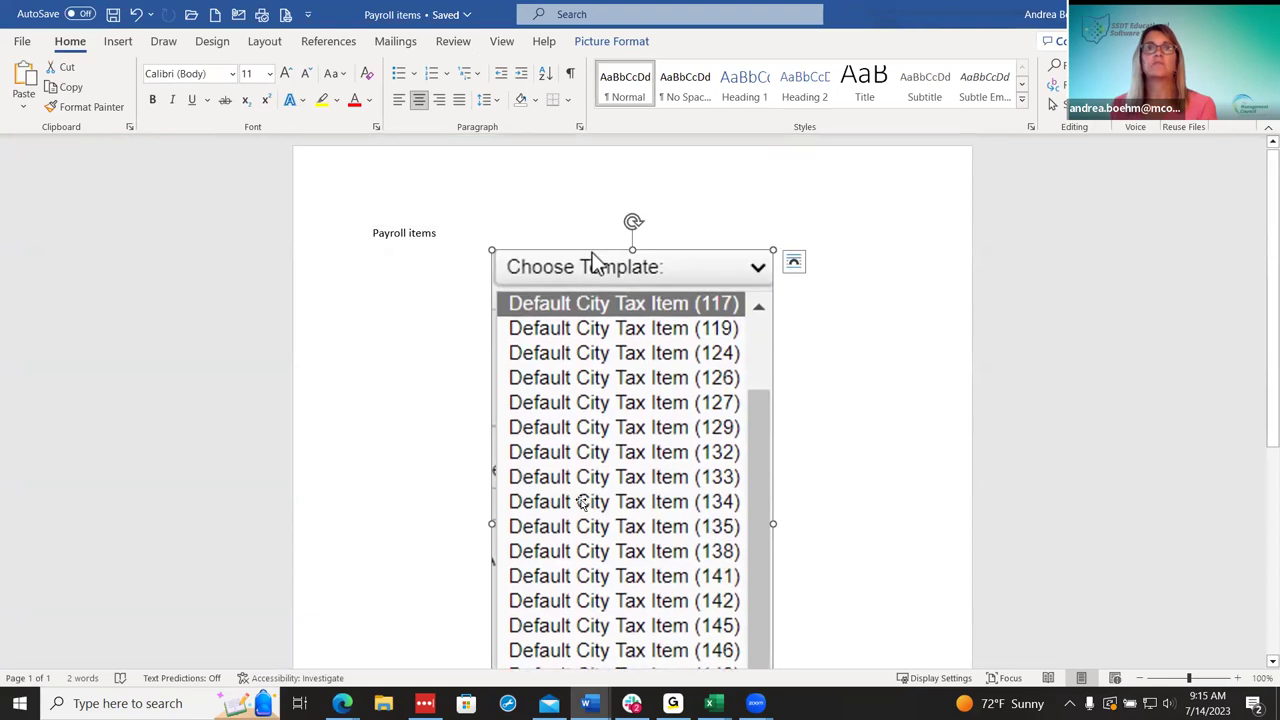
scroll(597, 465, "down", 2)
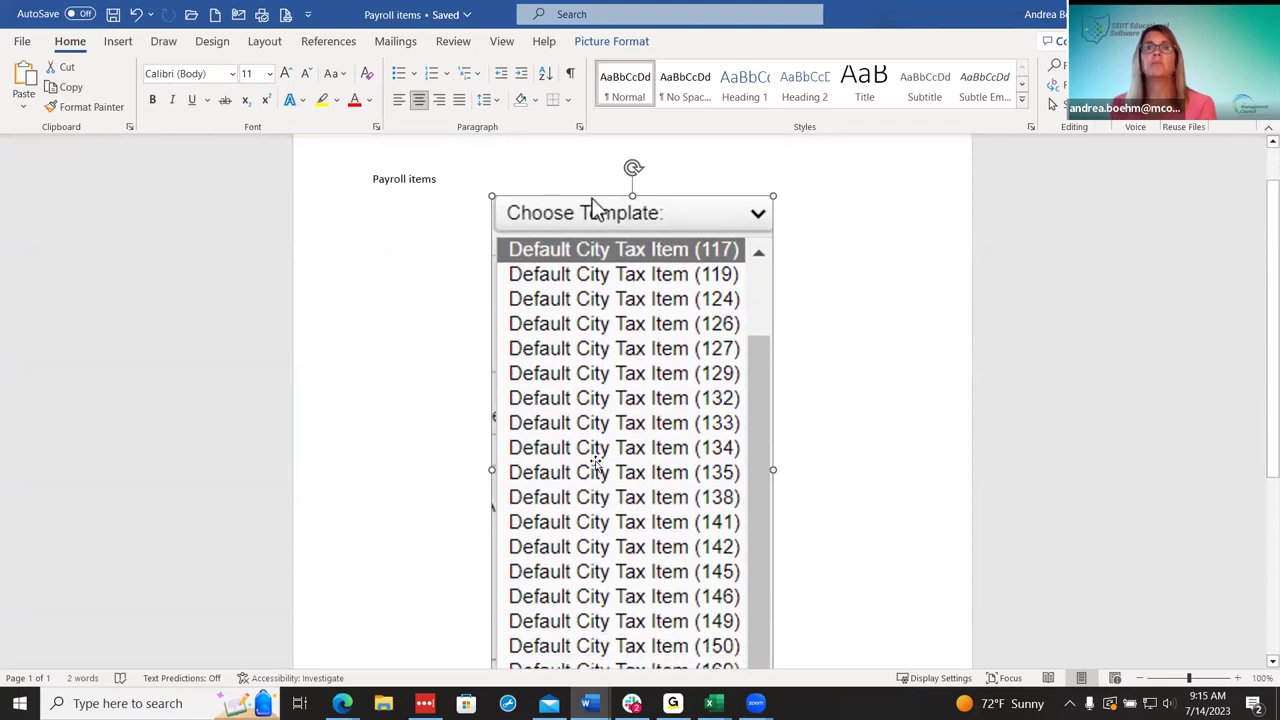
scroll(605, 507, "down", 2)
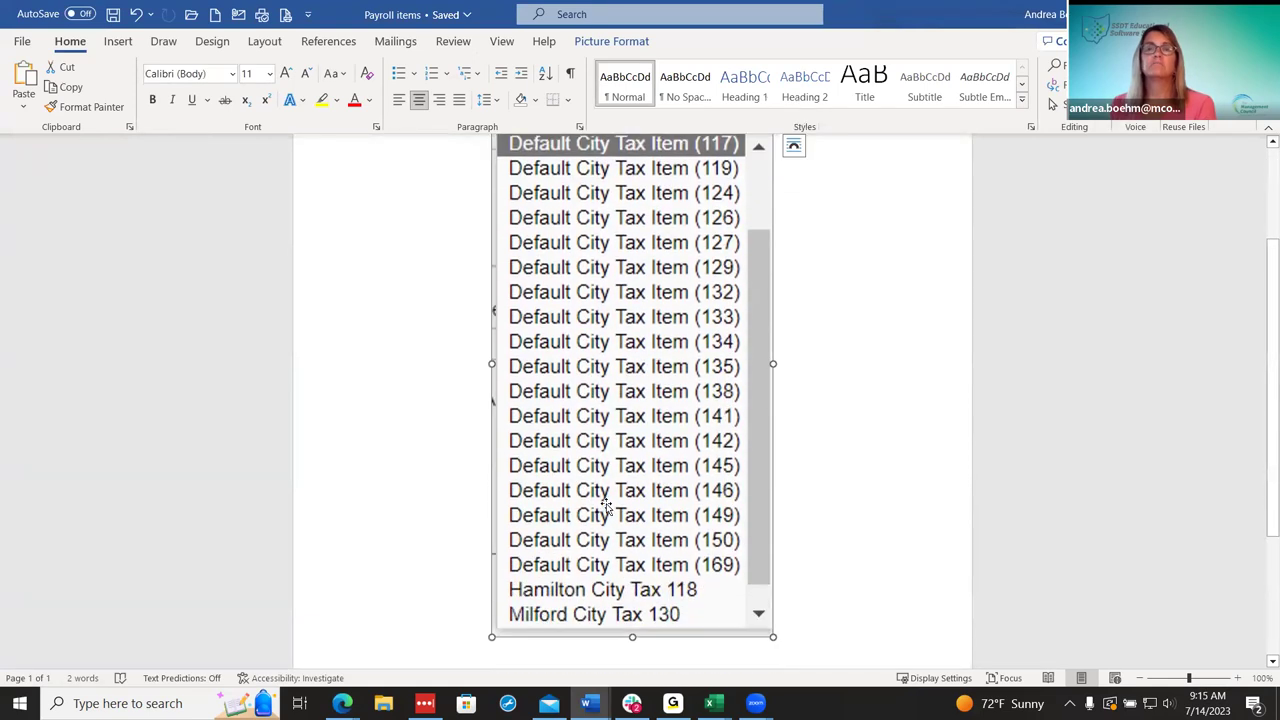
scroll(605, 507, "up", 1)
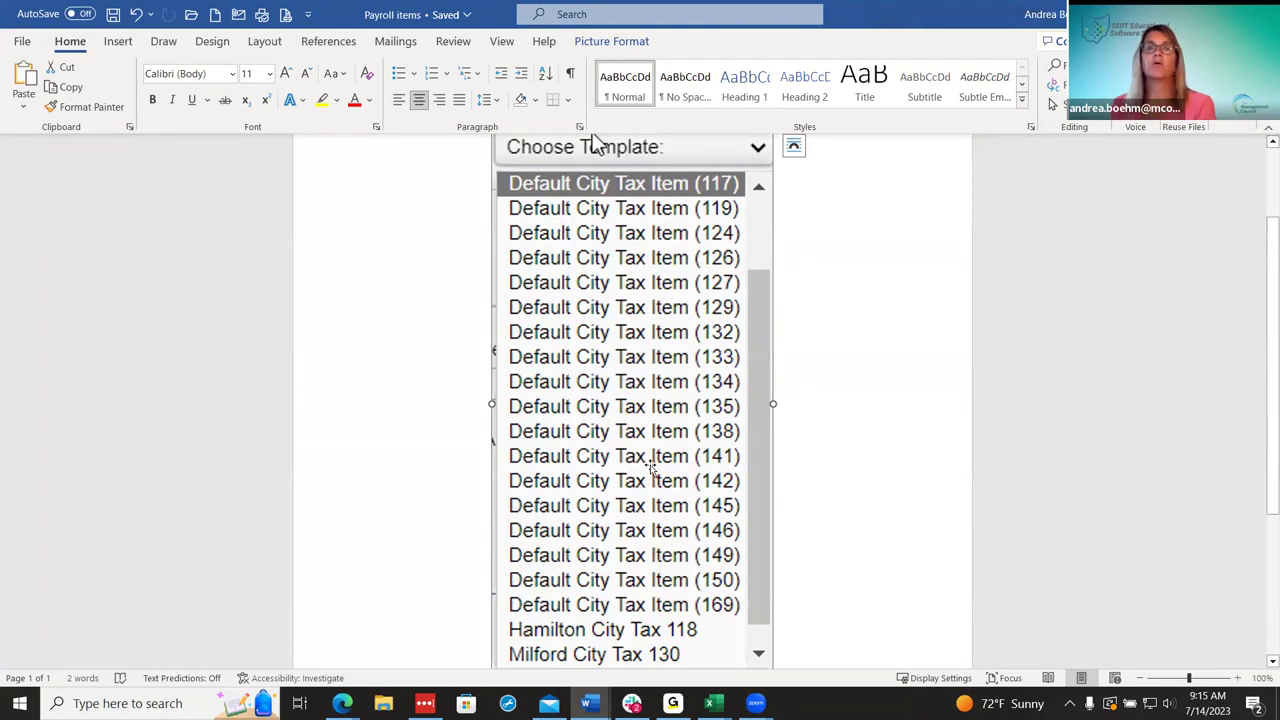
scroll(655, 455, "down", 2)
scroll(647, 468, "up", 1)
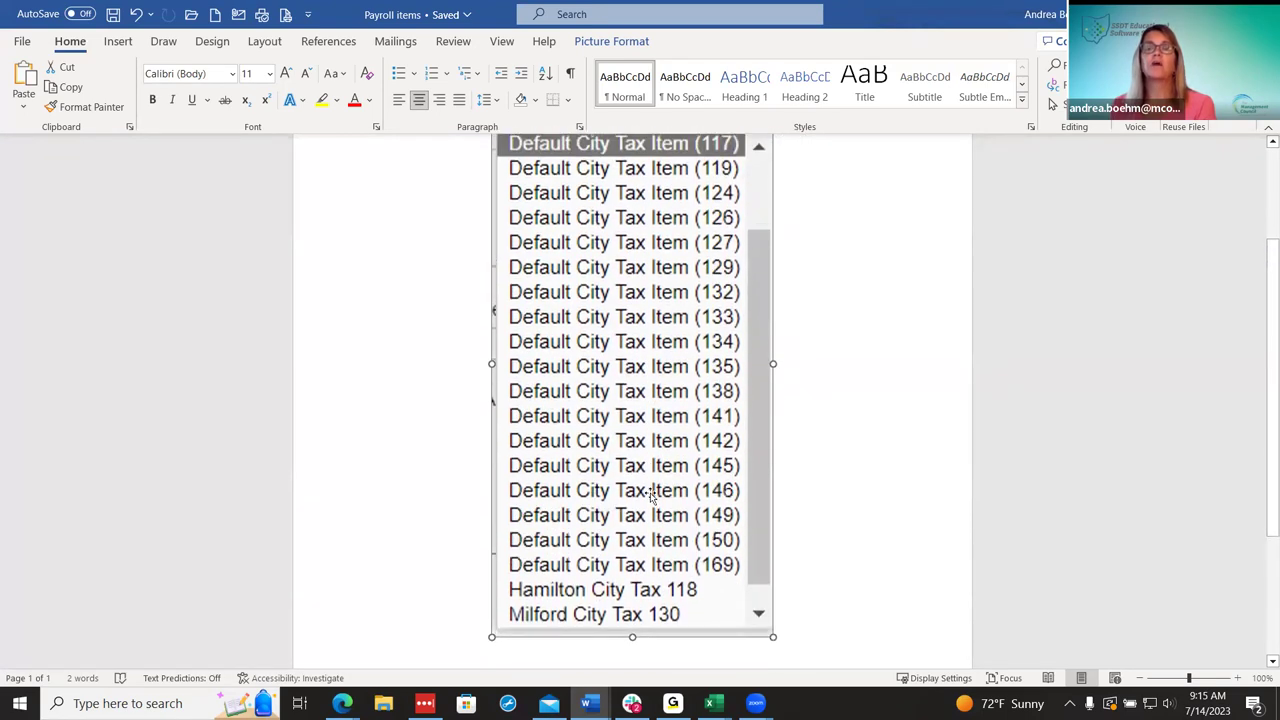
scroll(592, 165, "up", 2)
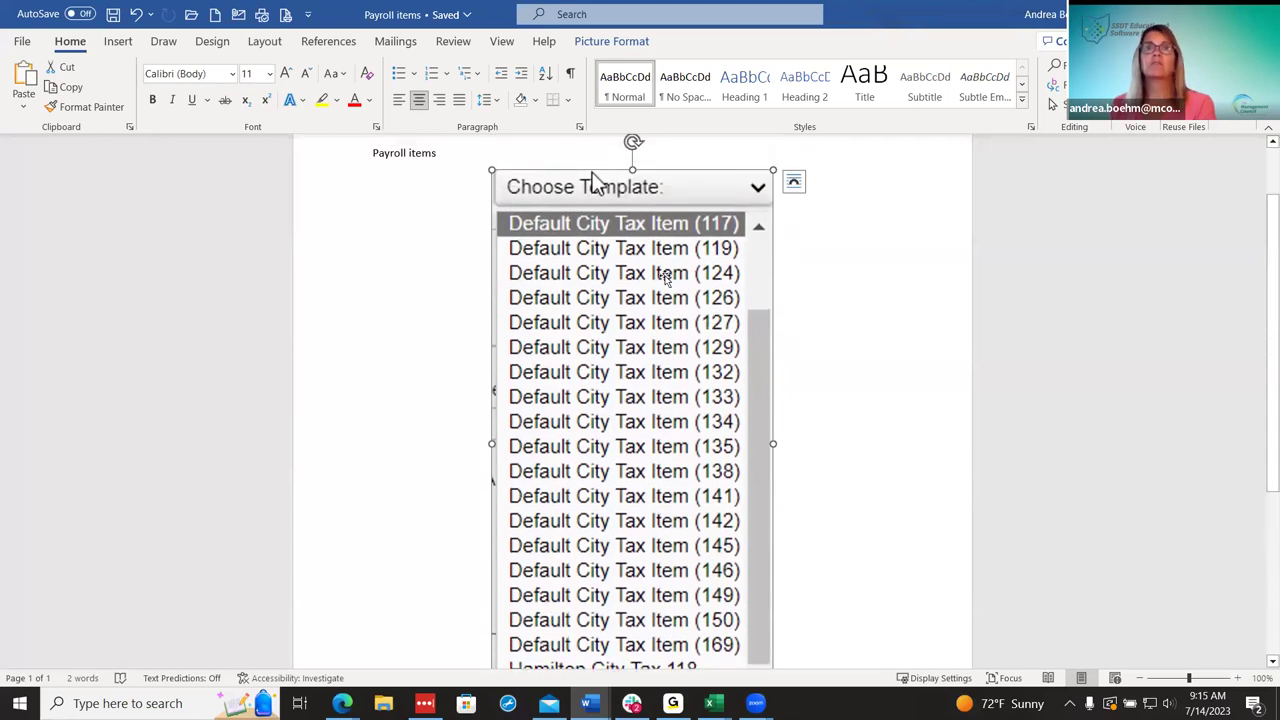
scroll(592, 180, "down", 2)
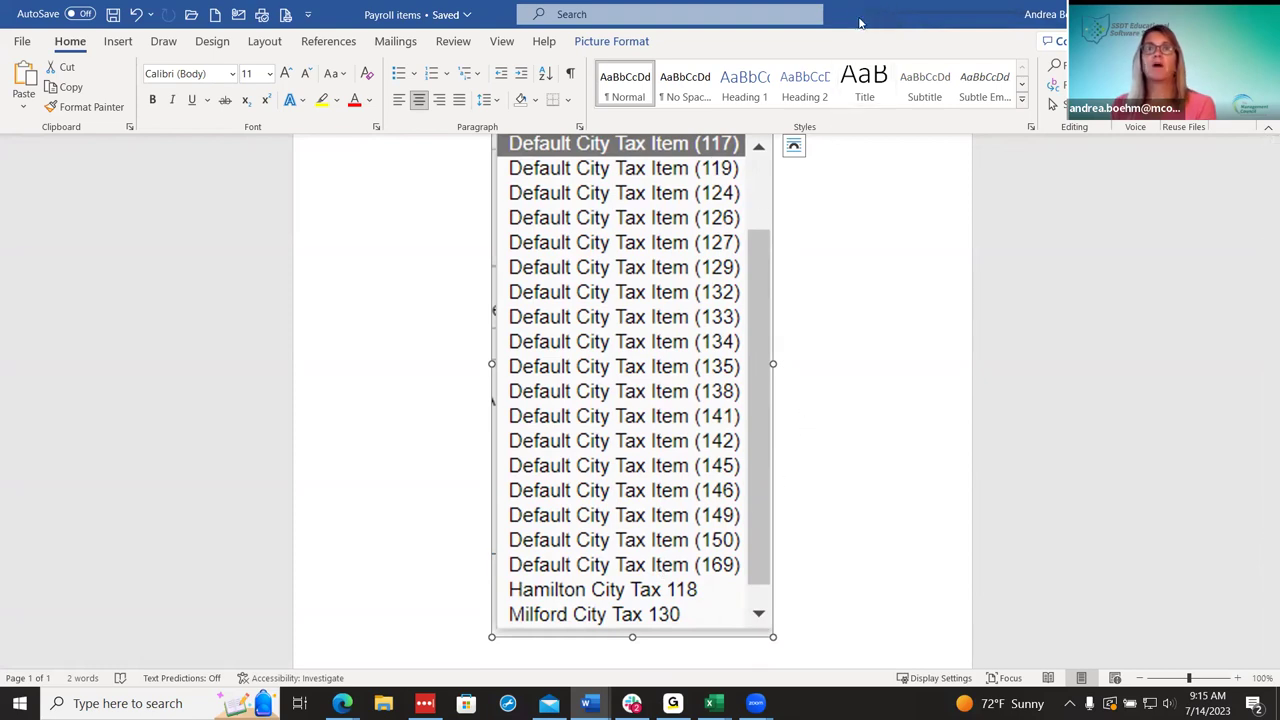
key("alt+Tab")
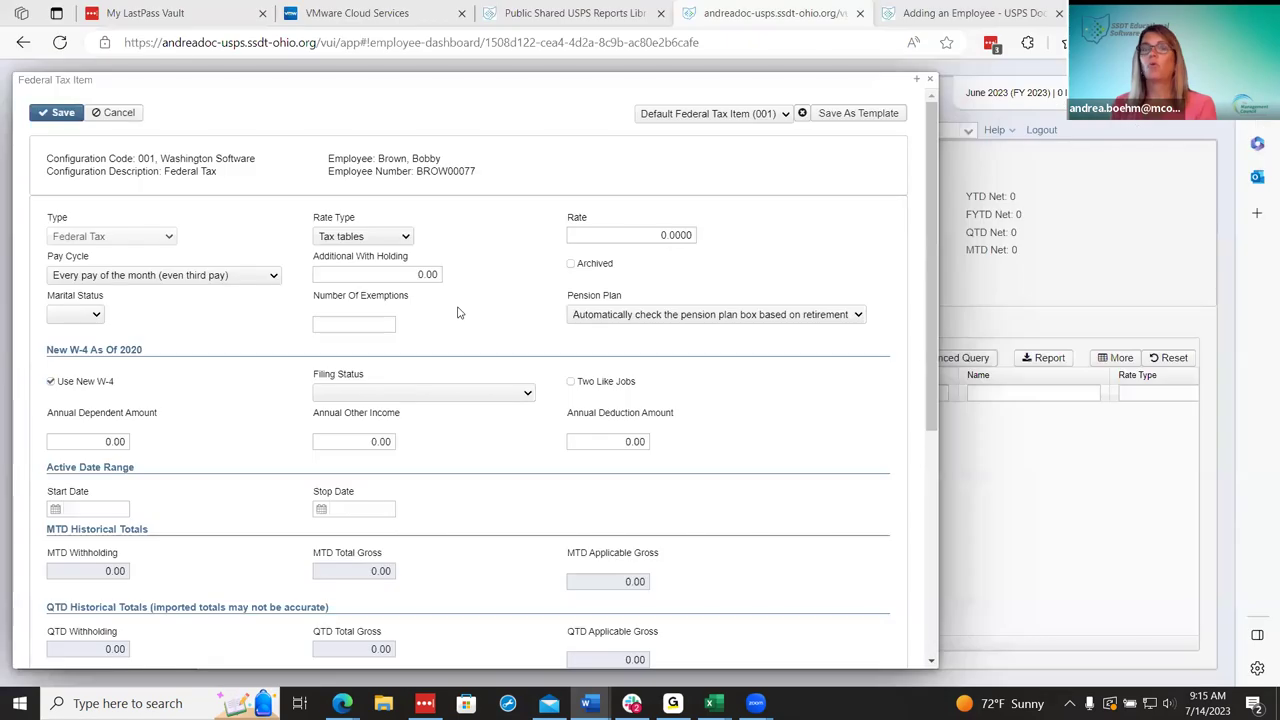
left_click(930, 80)
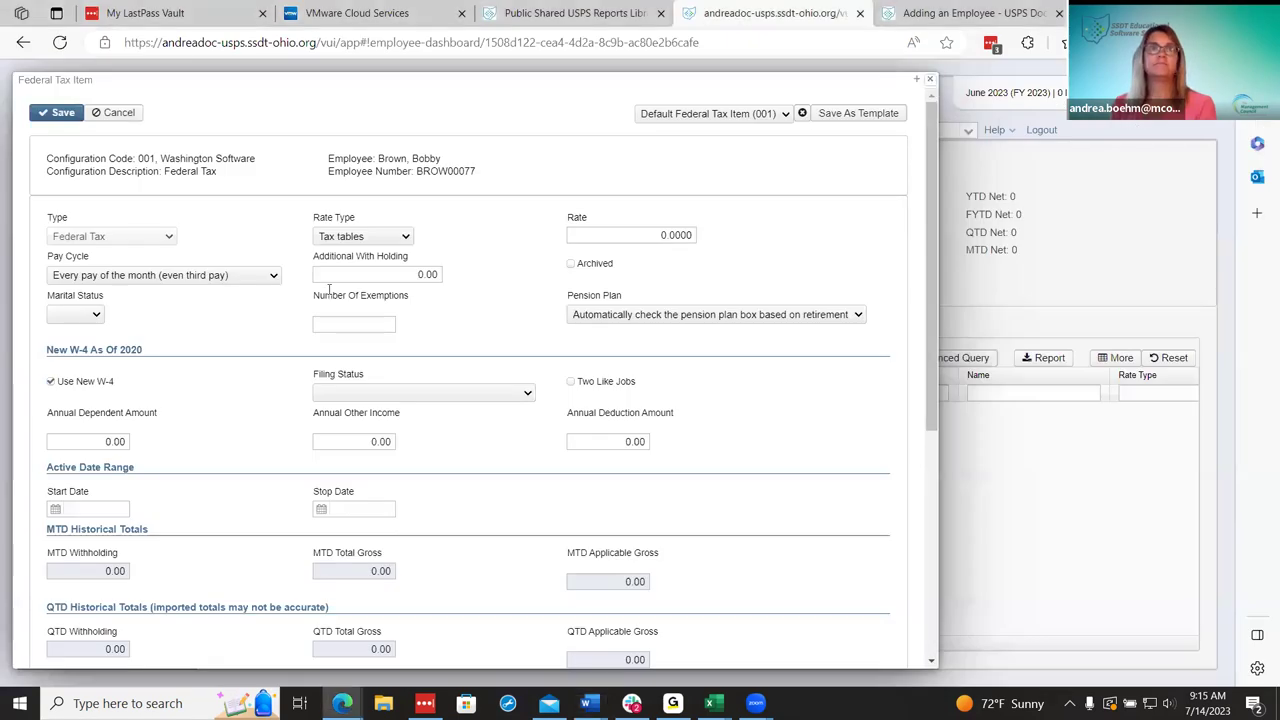
Start a new 005 - College Park Cafe - City Tax payroll item
left_click(252, 362)
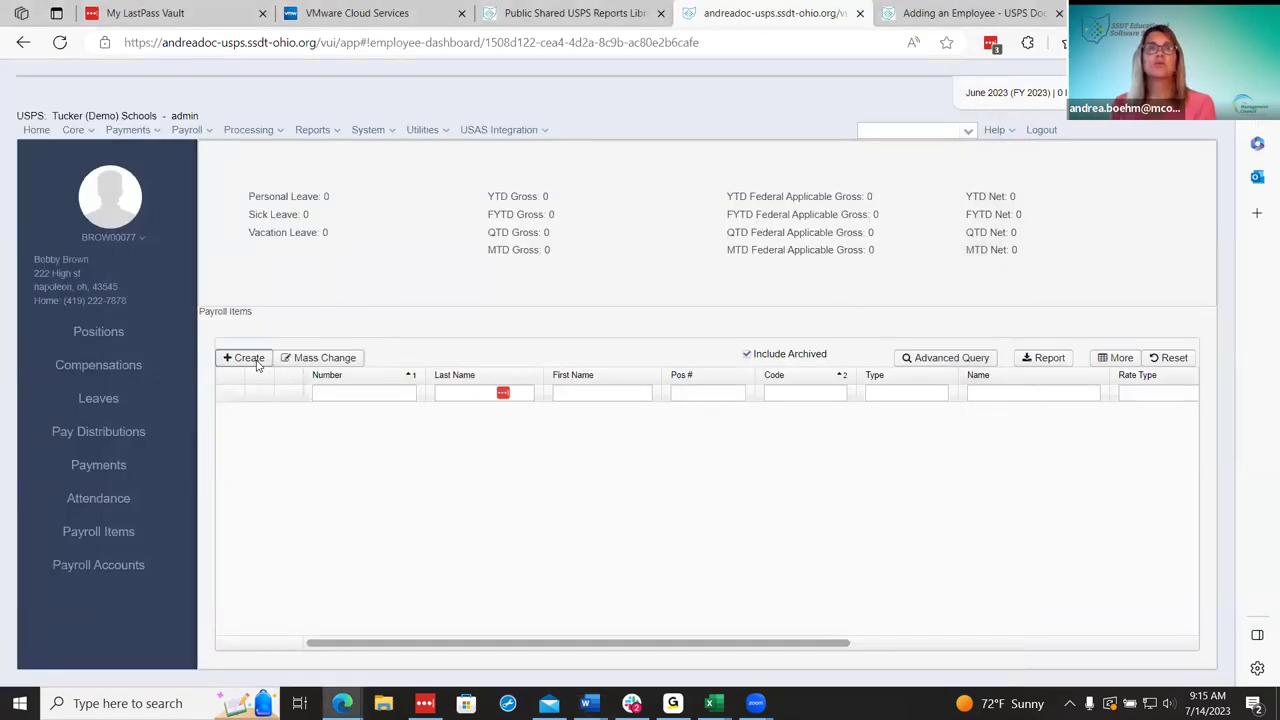
left_click(441, 122)
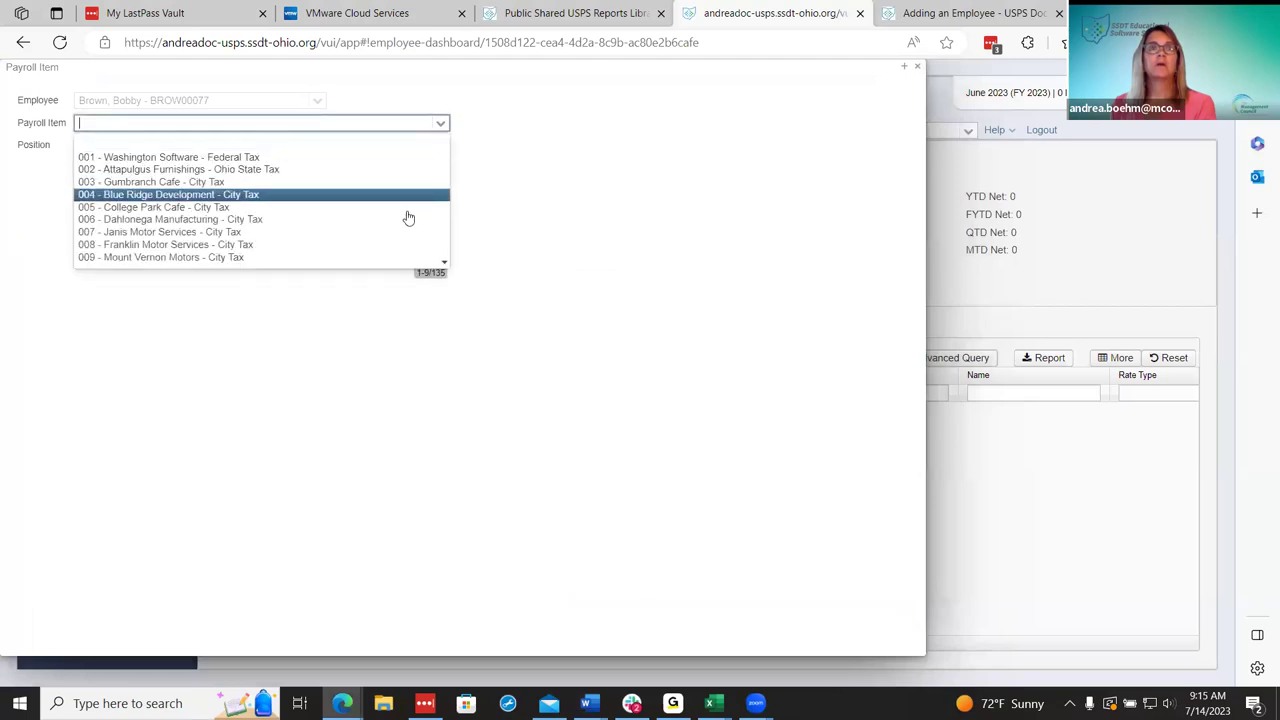
left_click(406, 208)
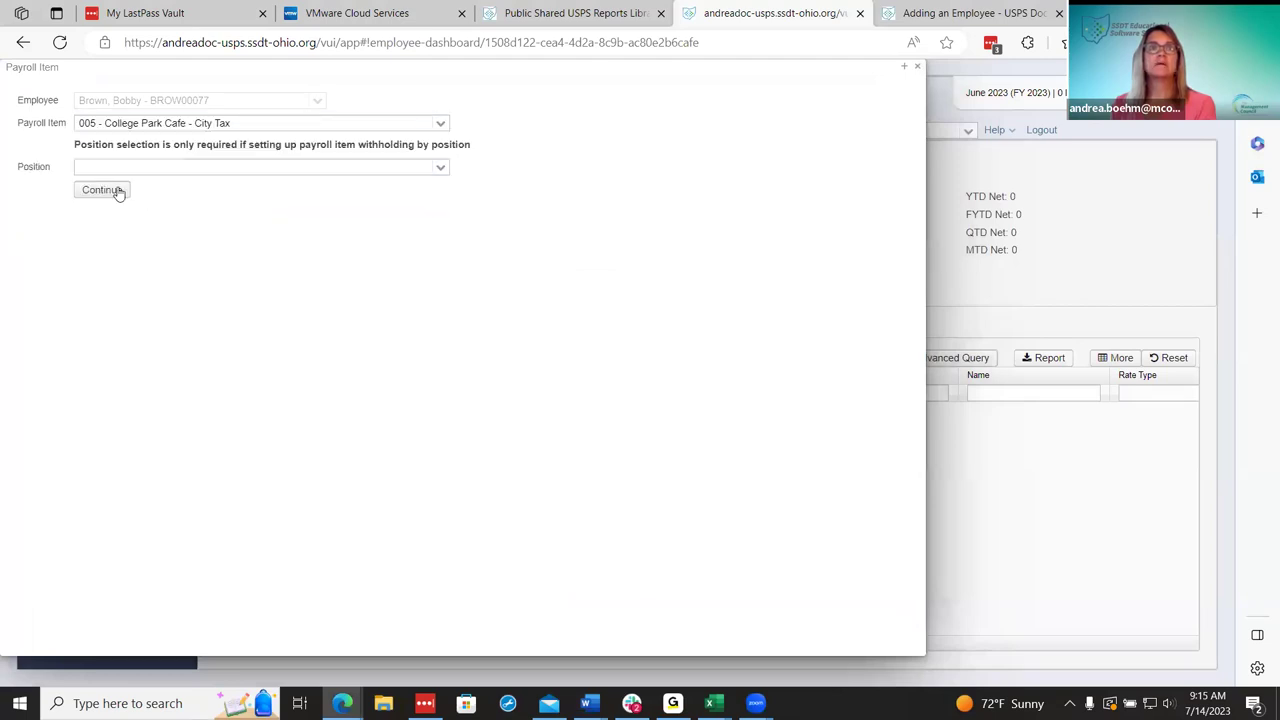
left_click(115, 191)
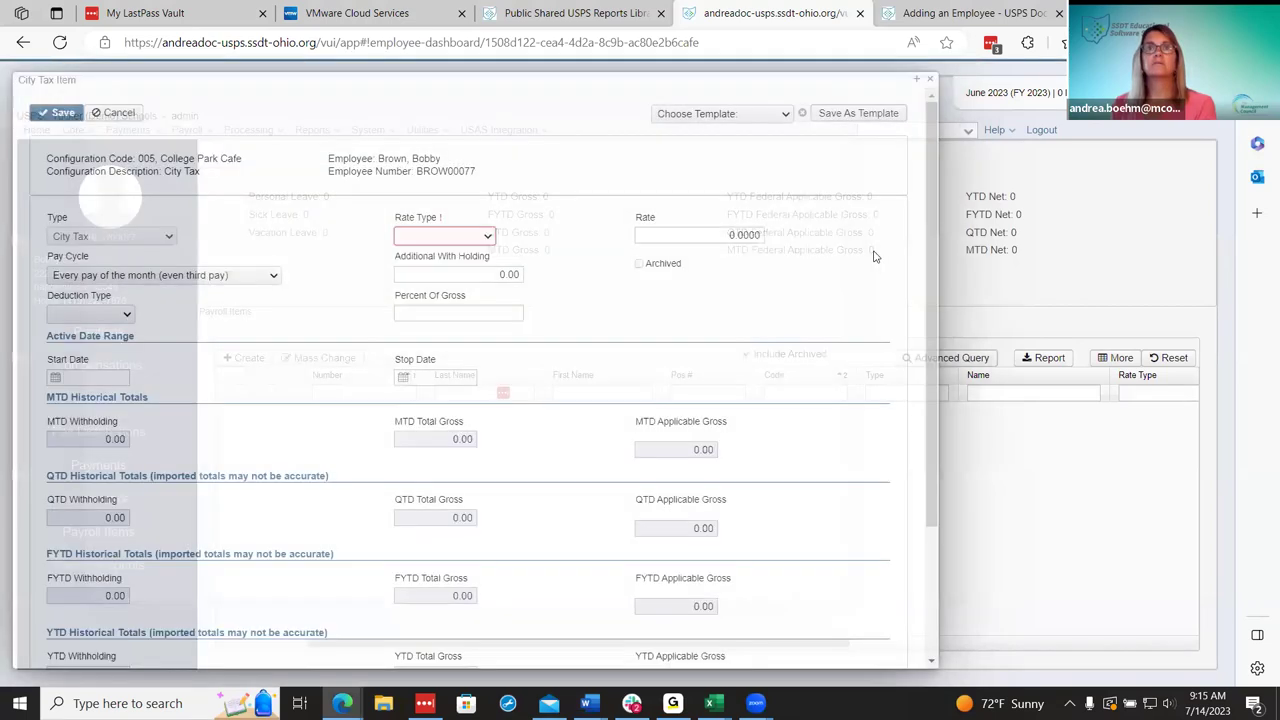
Apply the Default City Tax Item (003) template at 1.5 percent and save the item
left_click(786, 116)
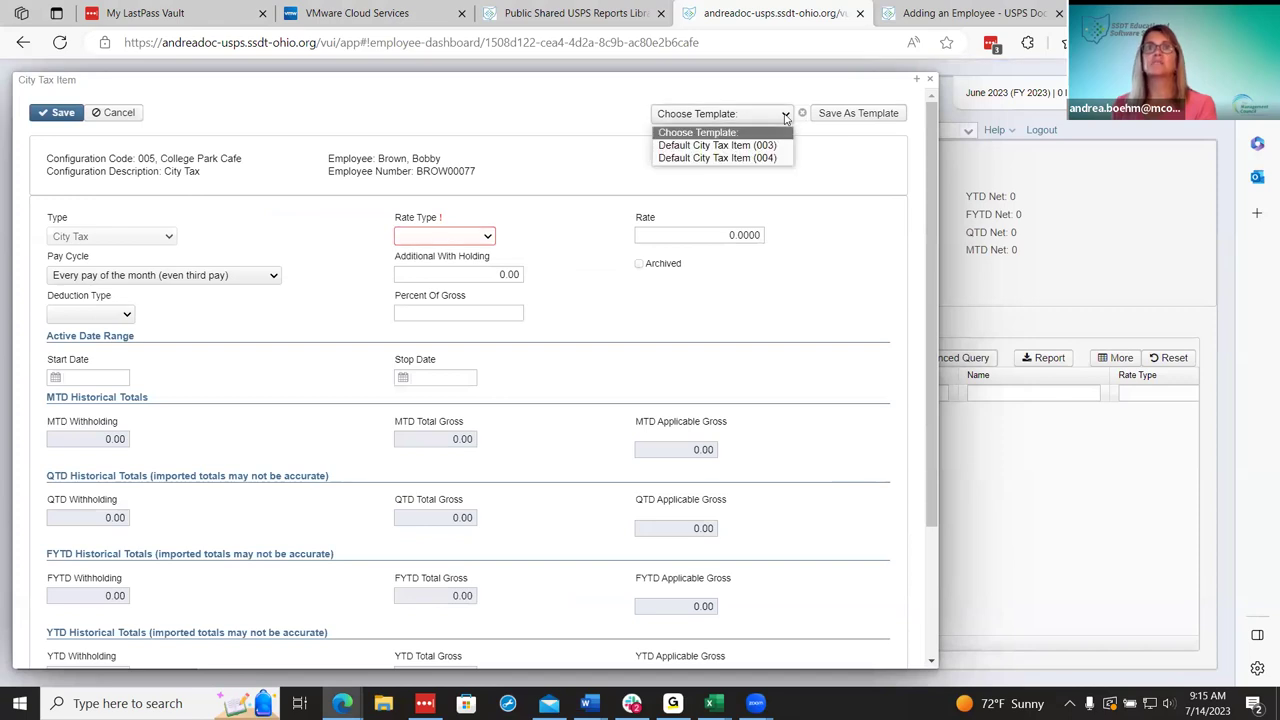
left_click(769, 146)
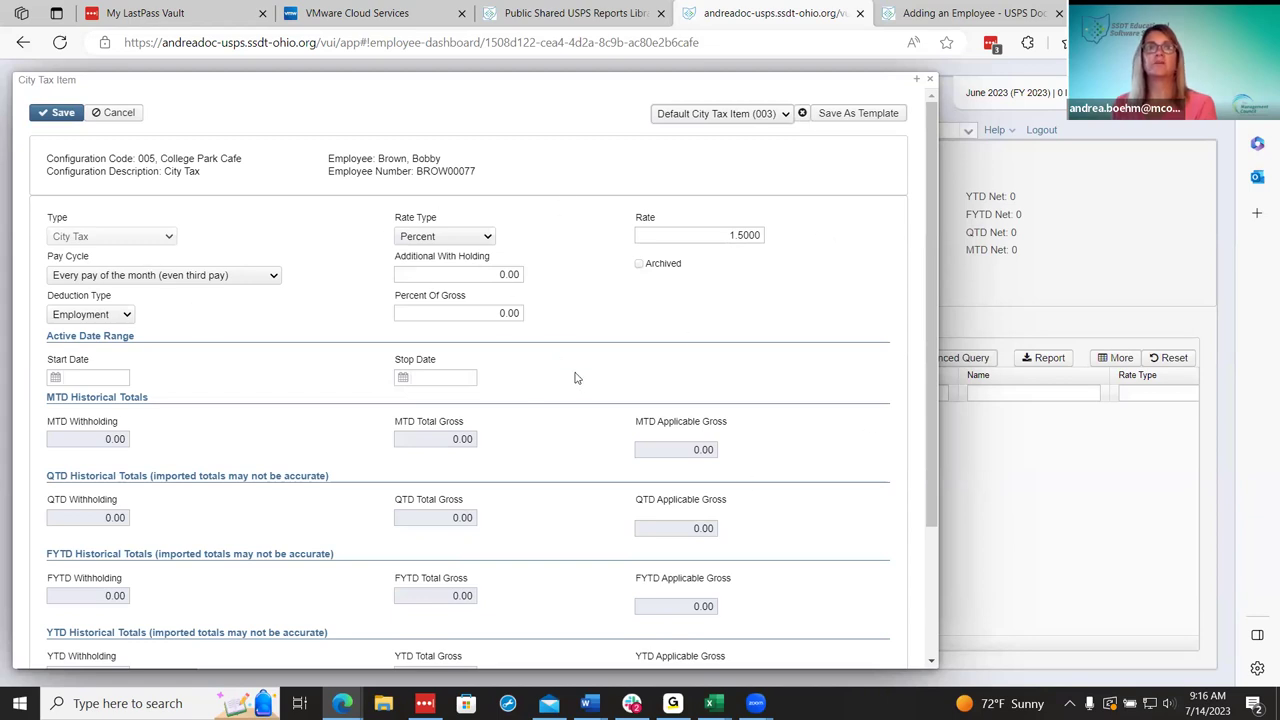
scroll(403, 374, "down", 2)
scroll(403, 374, "up", 2)
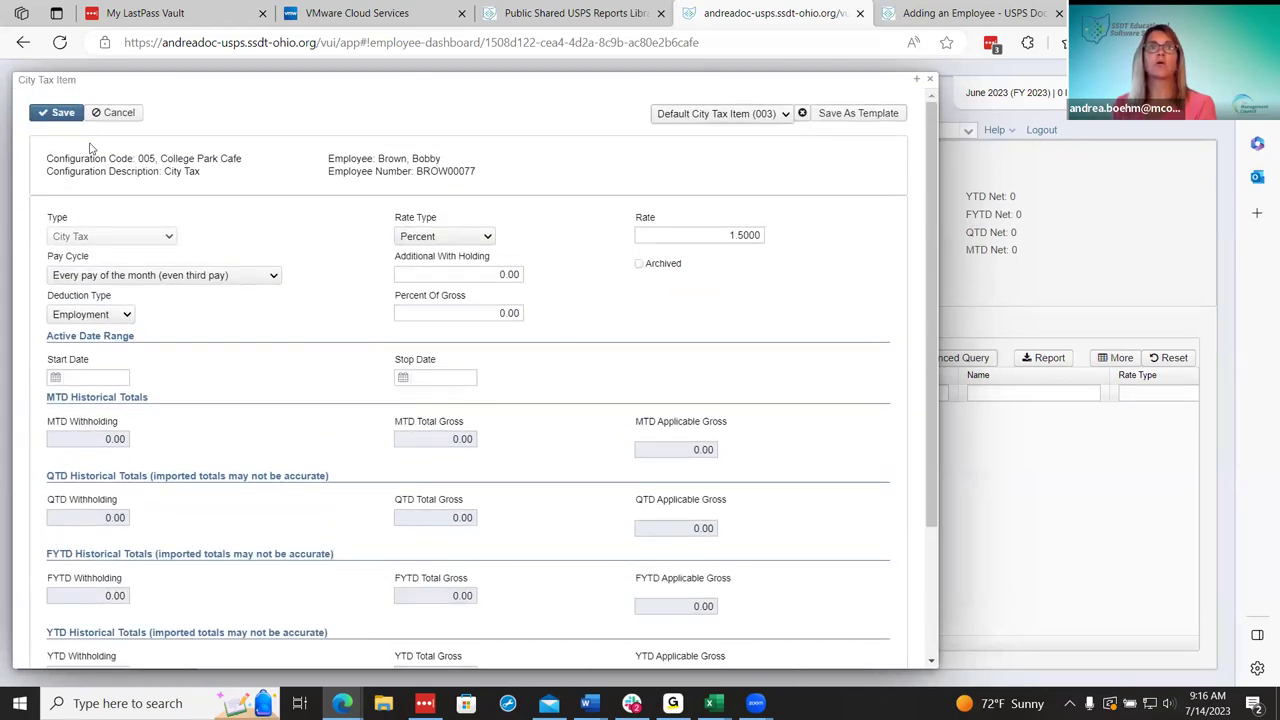
left_click(62, 113)
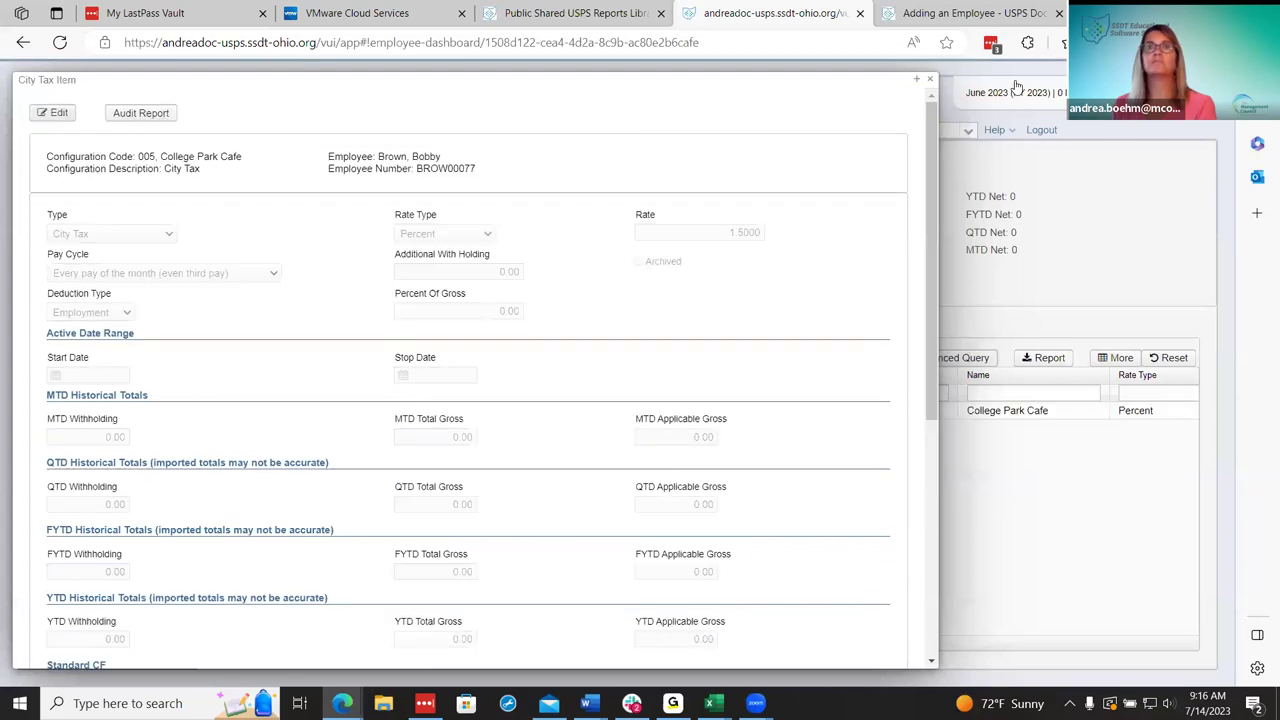
left_click(929, 82)
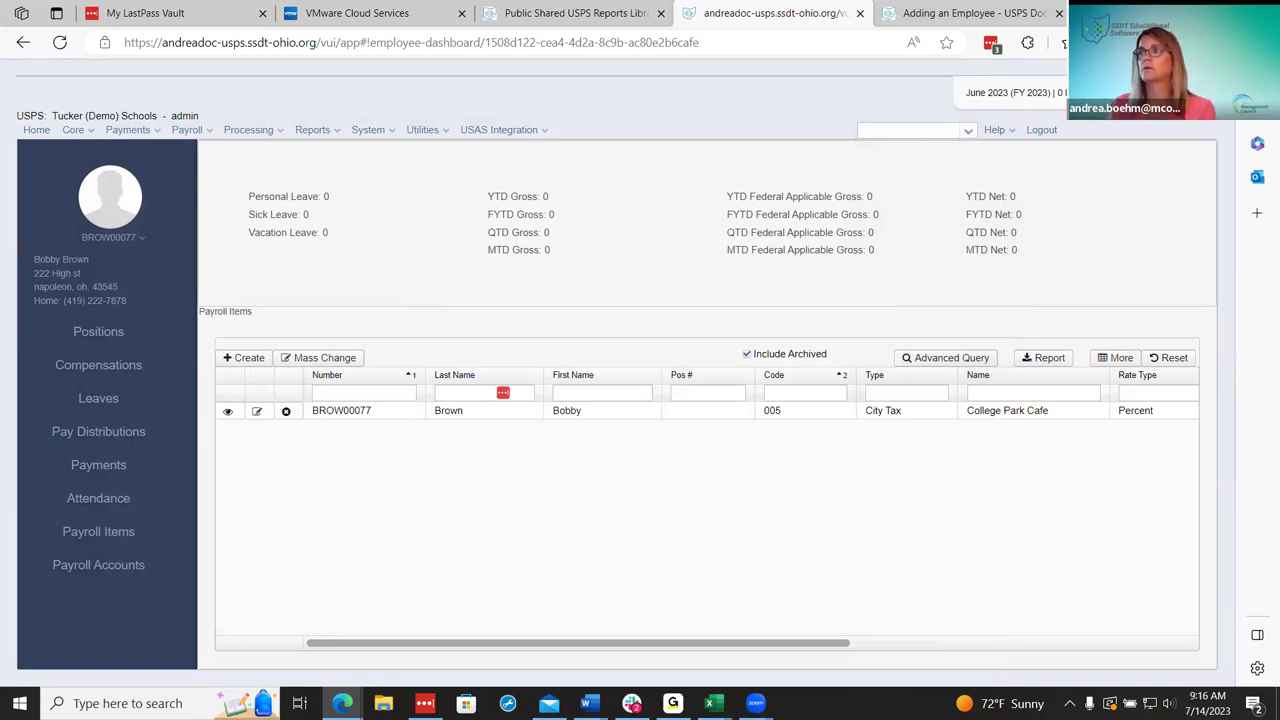
left_click(884, 8)
Read the wiki's Leaves steps, then start a new leave entry from the employee's Leaves list
scroll(777, 391, "down", 3)
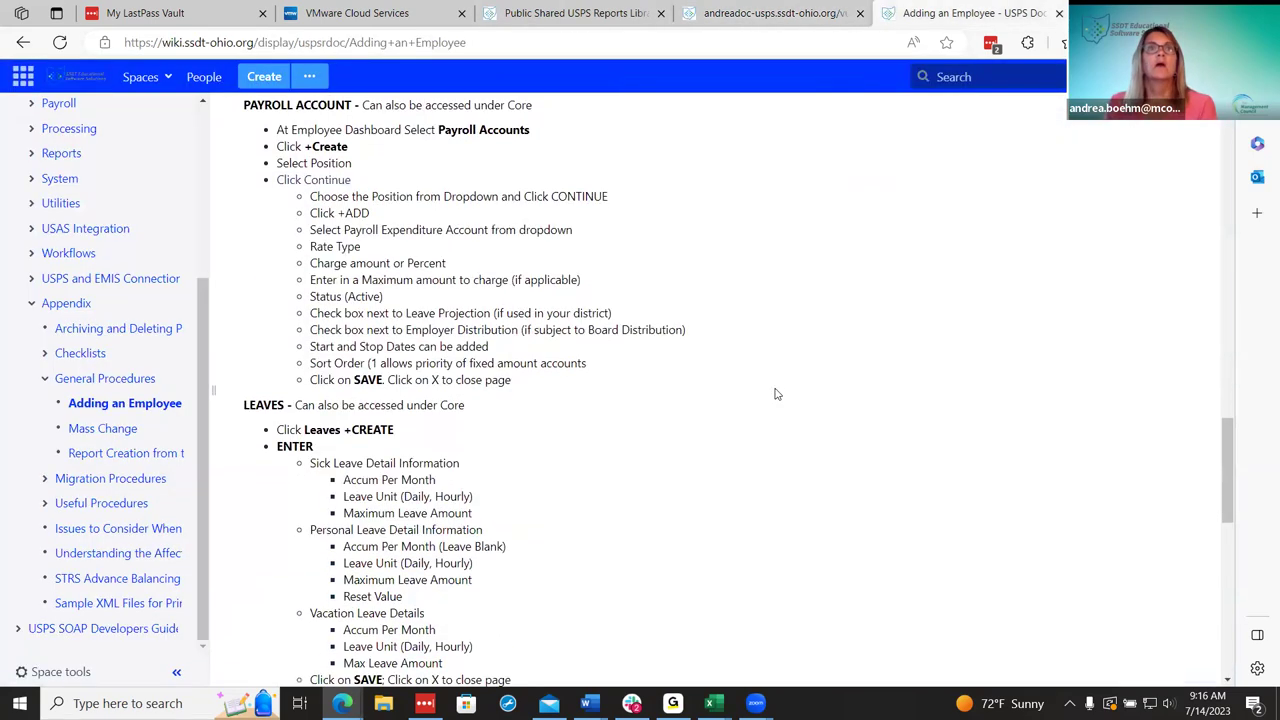
scroll(777, 394, "down", 1)
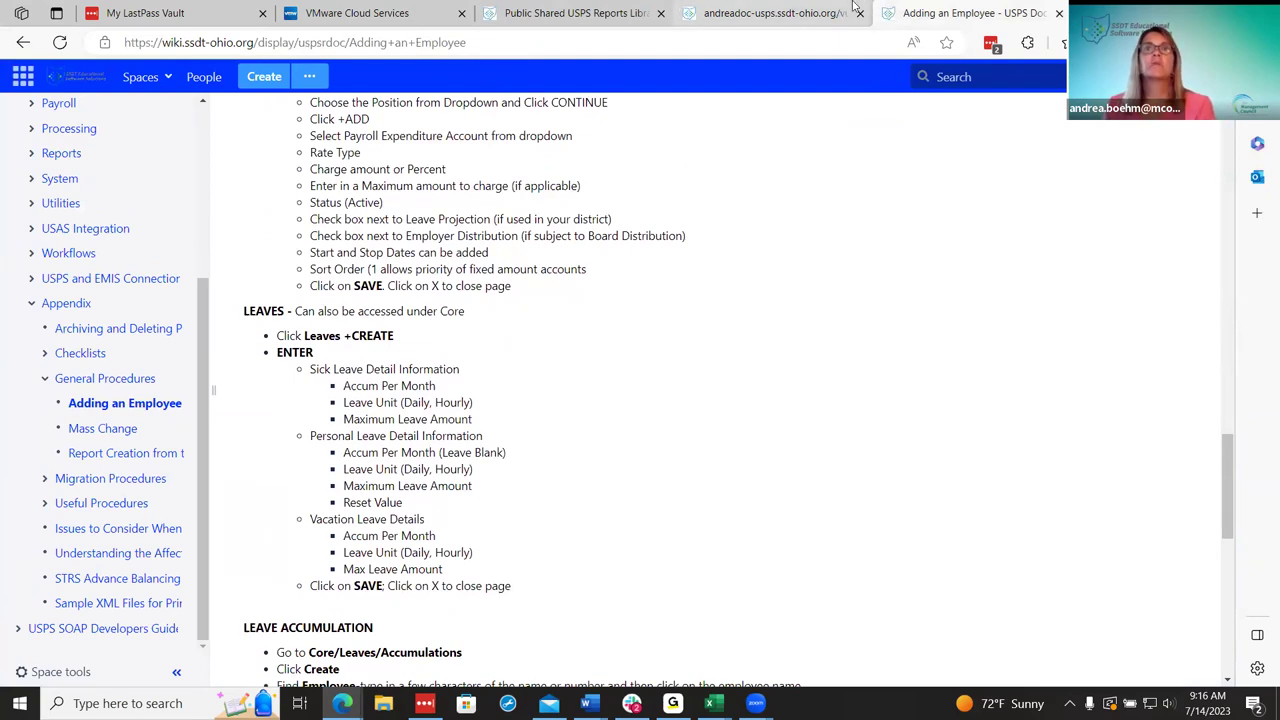
left_click(797, 13)
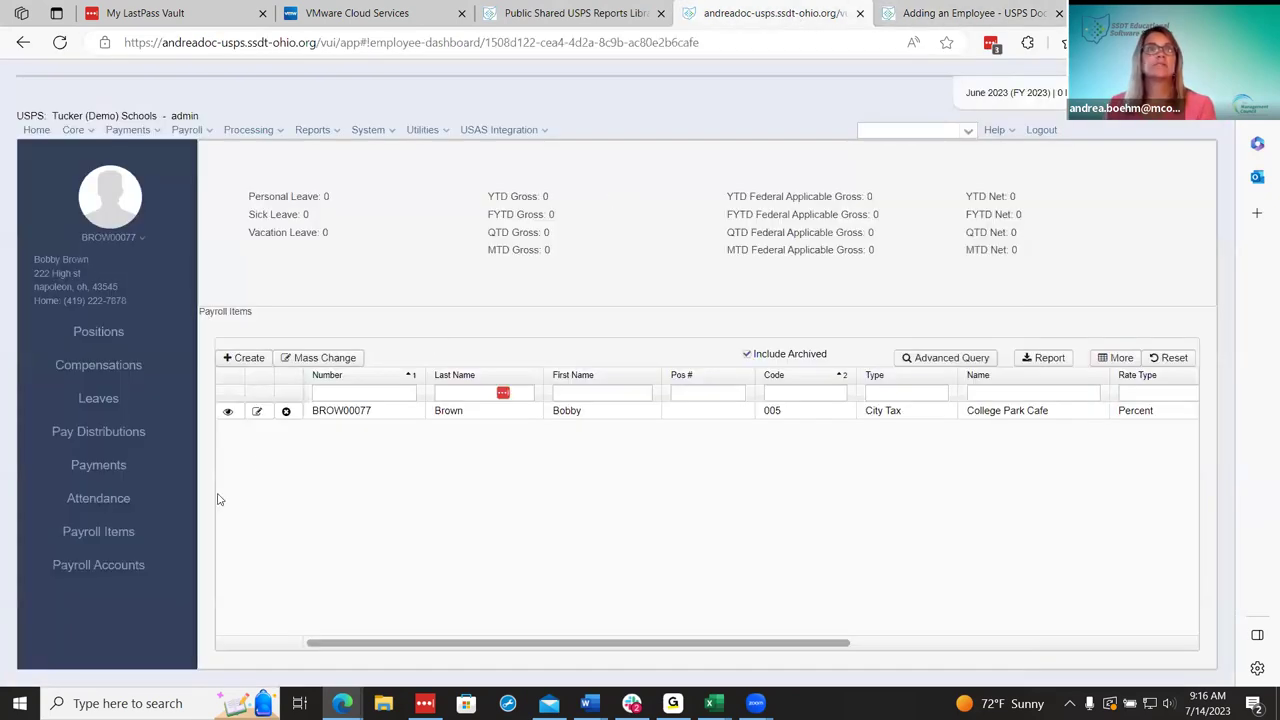
left_click(96, 399)
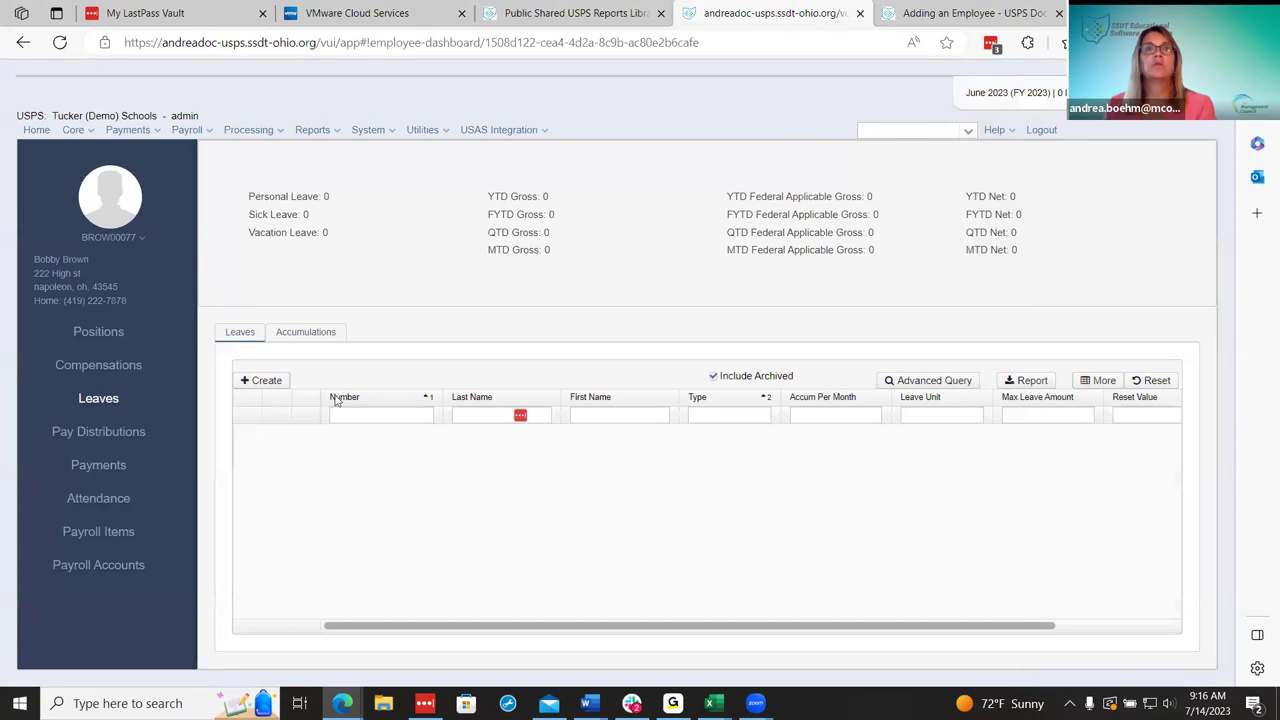
left_click(264, 381)
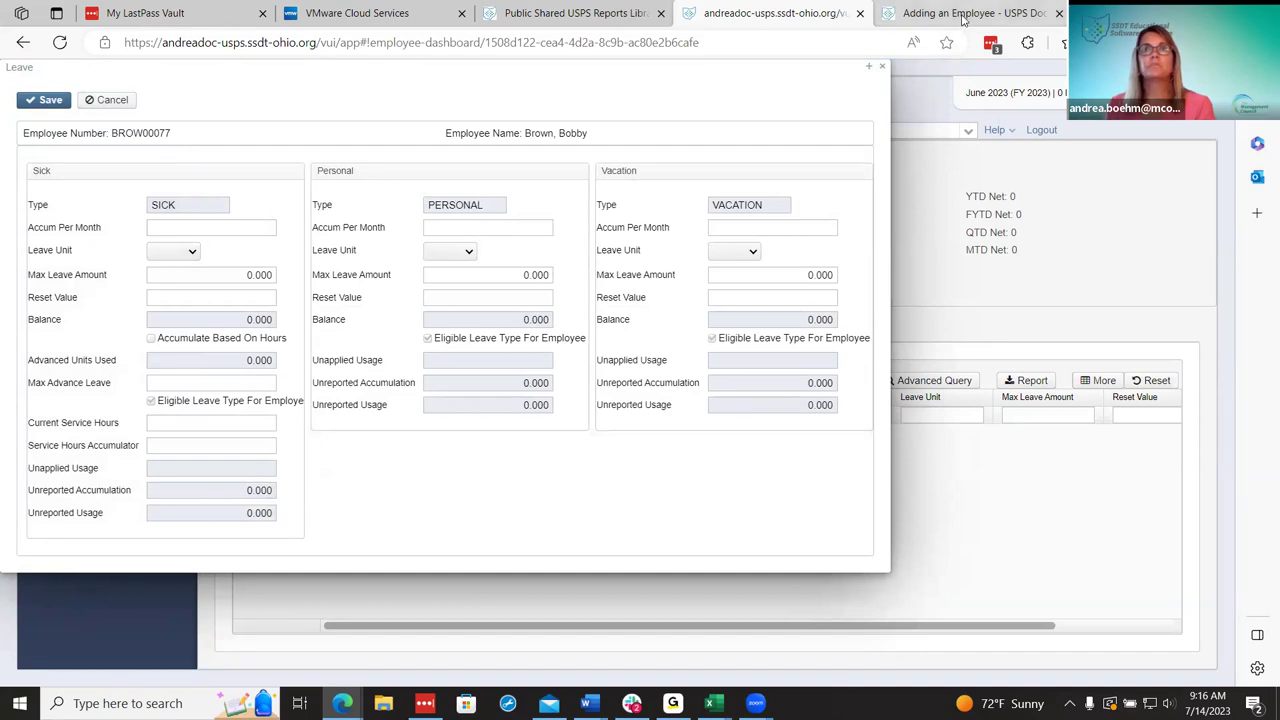
Recheck the wiki's leave instructions and close the new leave entry without saving
left_click(963, 14)
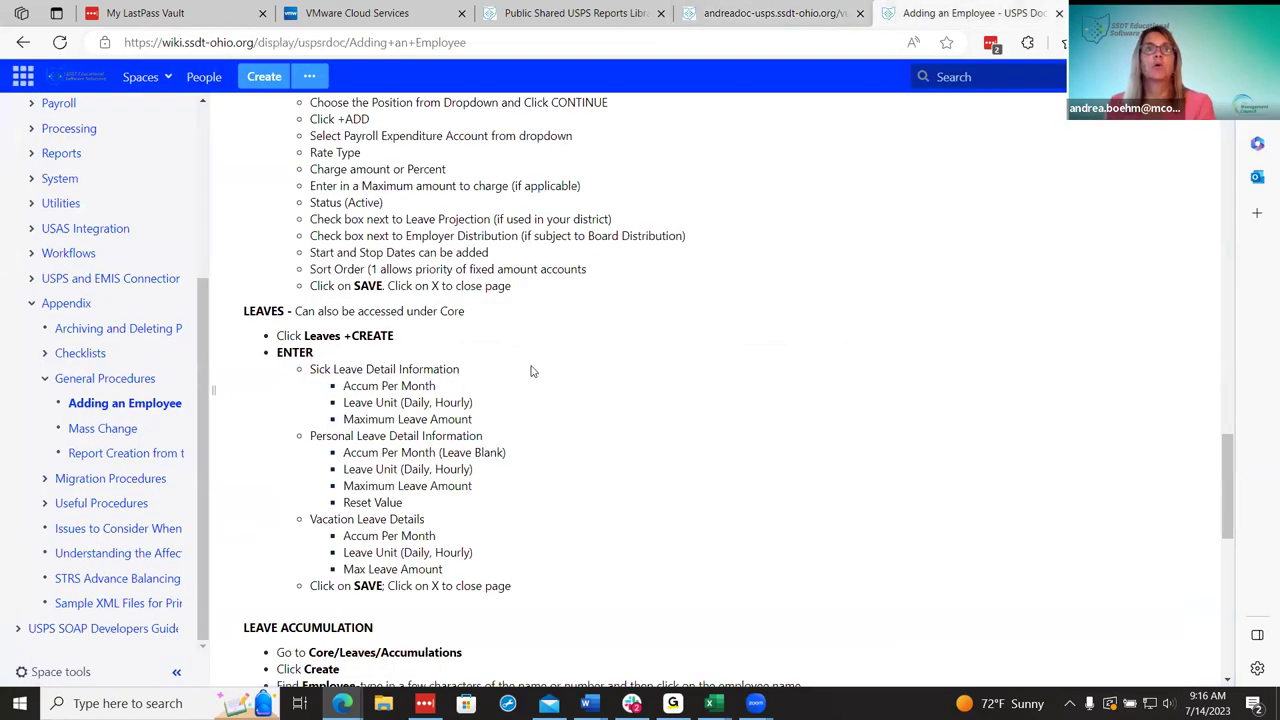
scroll(531, 371, "down", 1)
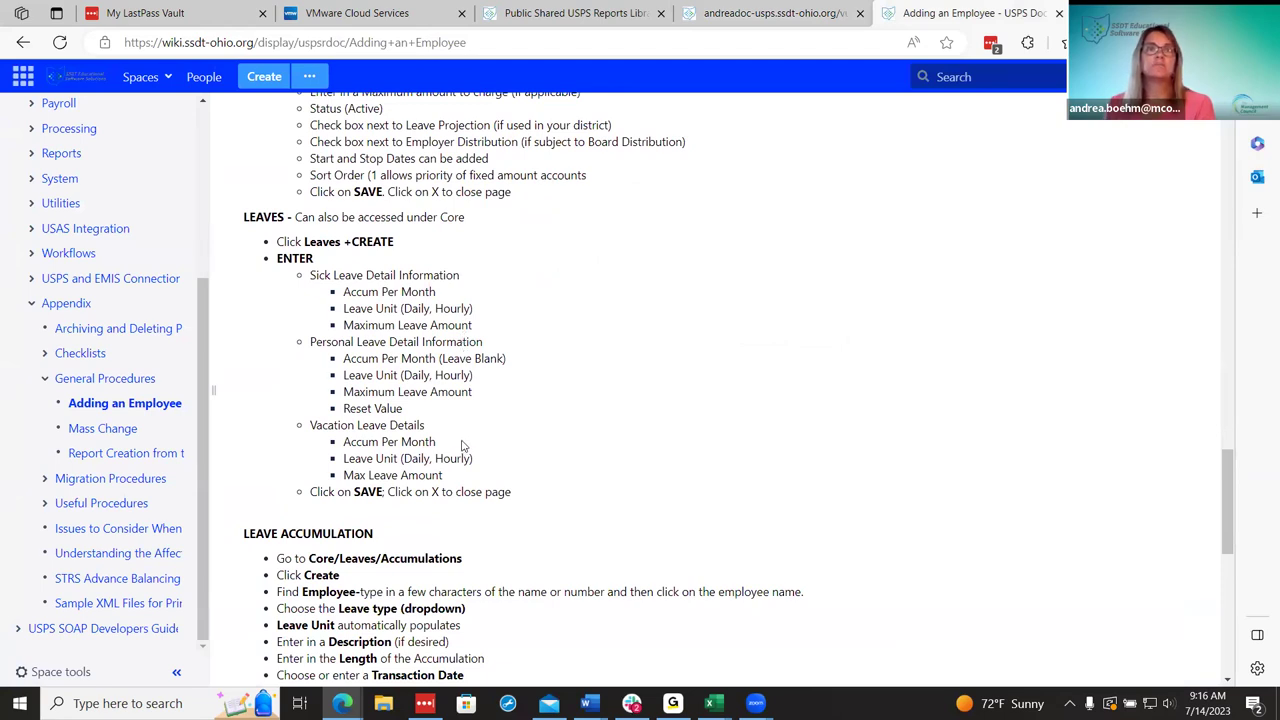
scroll(462, 445, "down", 2)
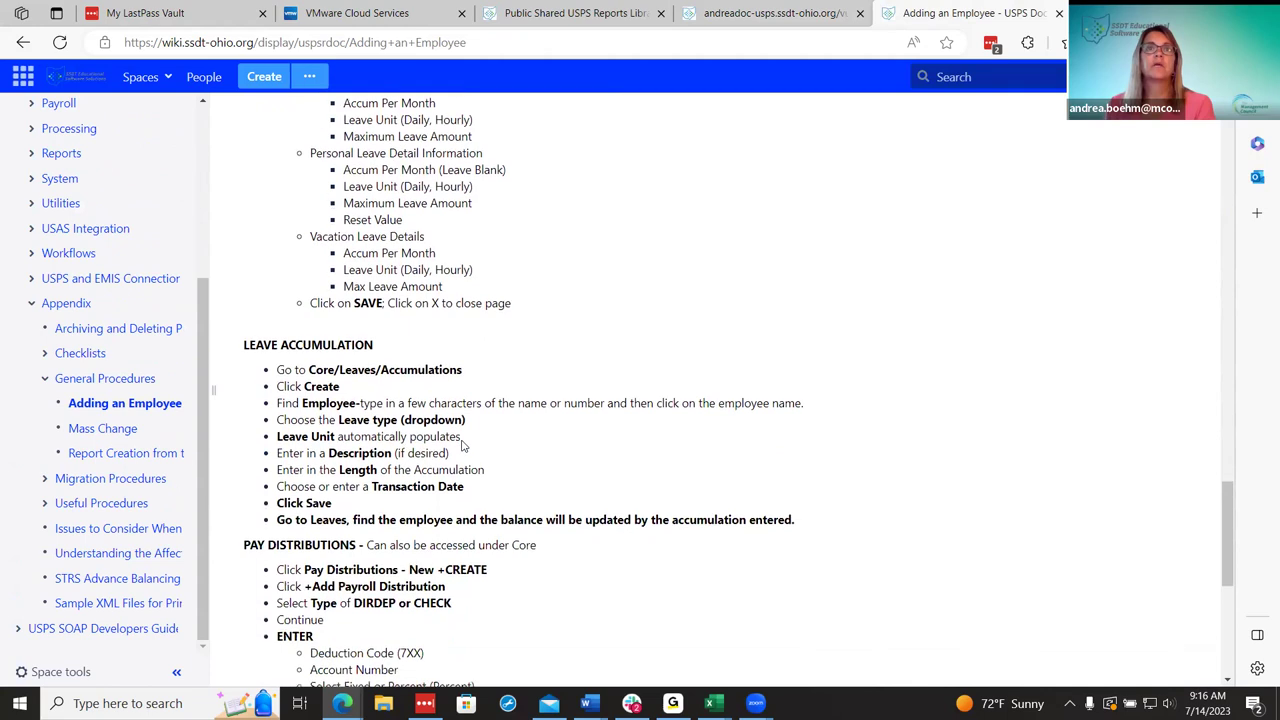
left_click(732, 20)
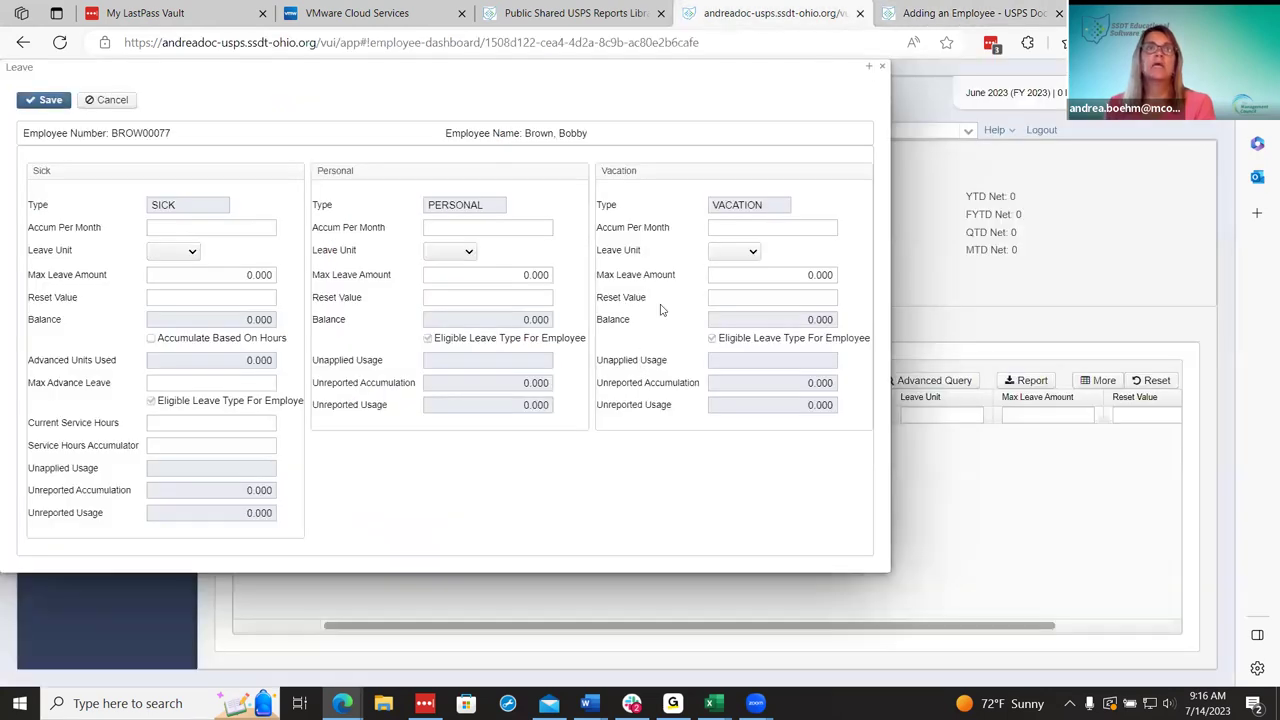
left_click(882, 67)
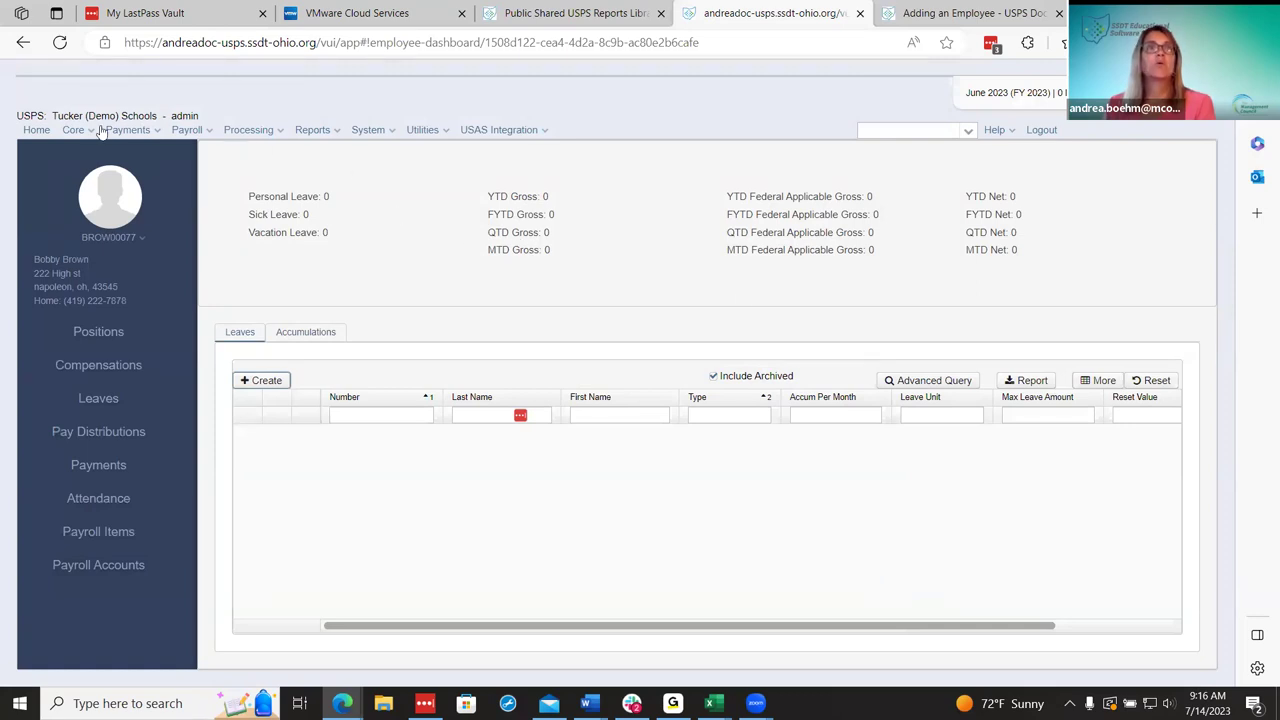
Bring up the Accumulations list under Core > Leaves
left_click(94, 132)
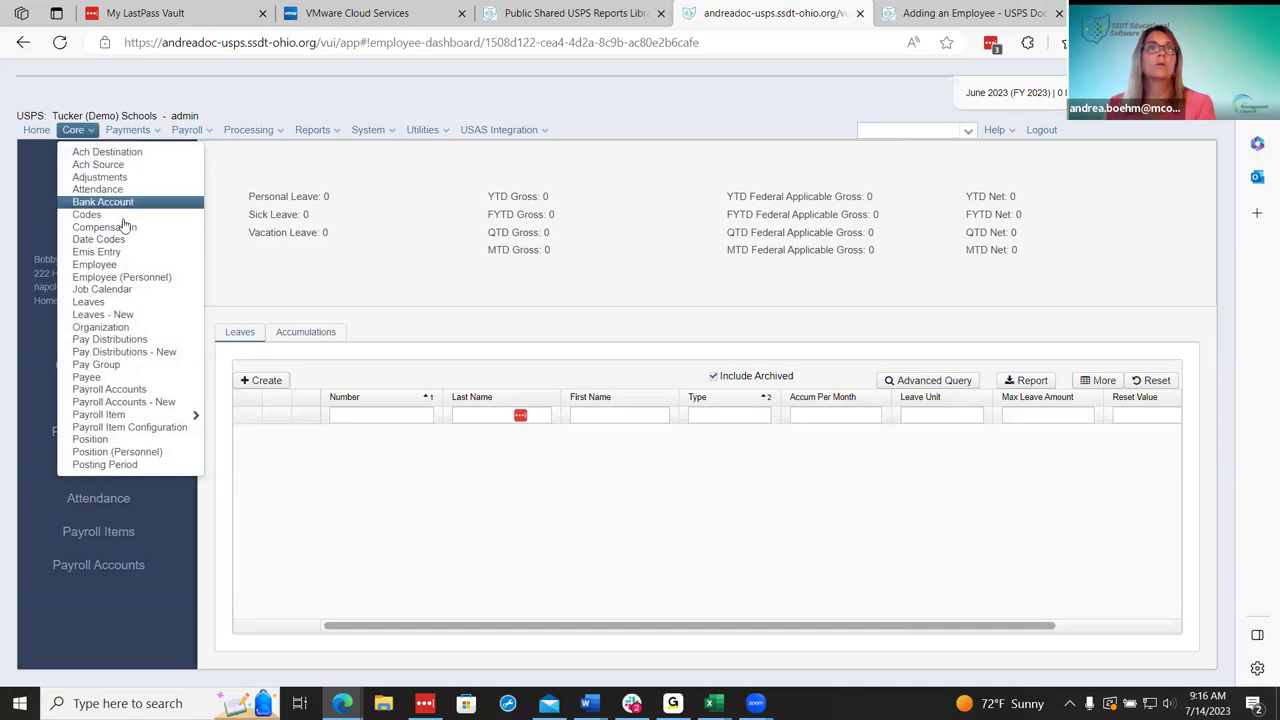
left_click(121, 300)
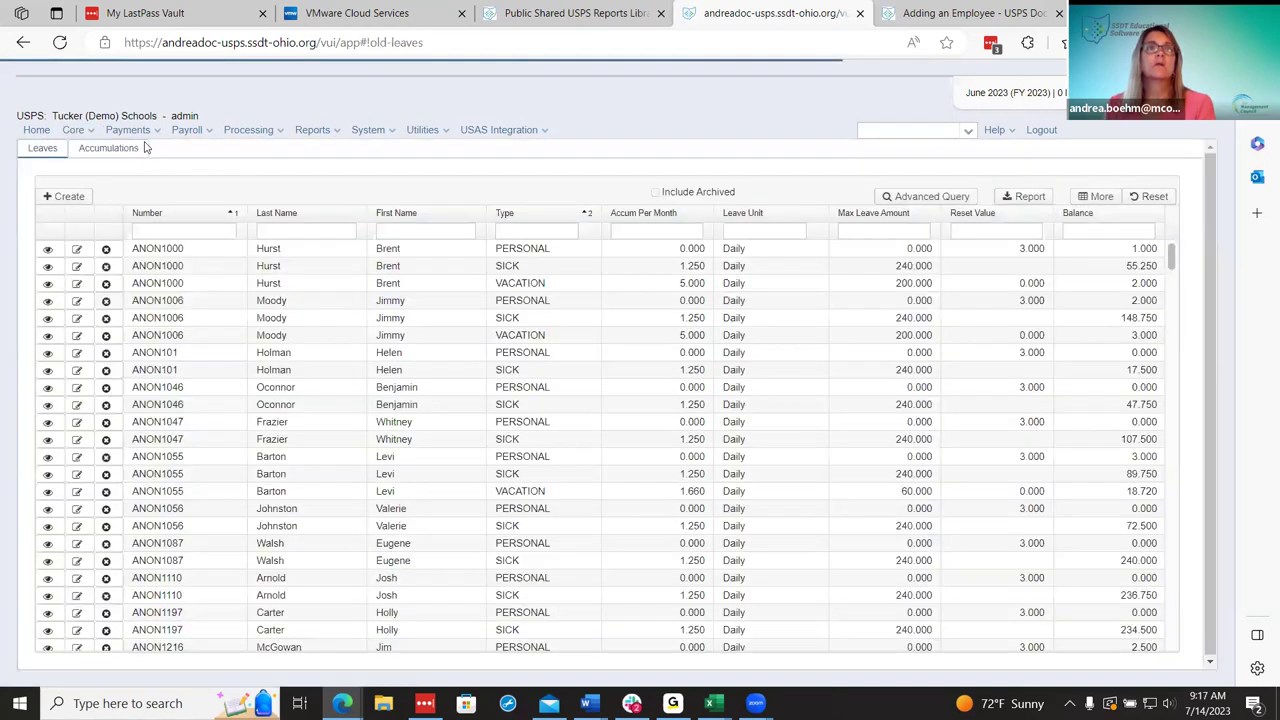
left_click(136, 149)
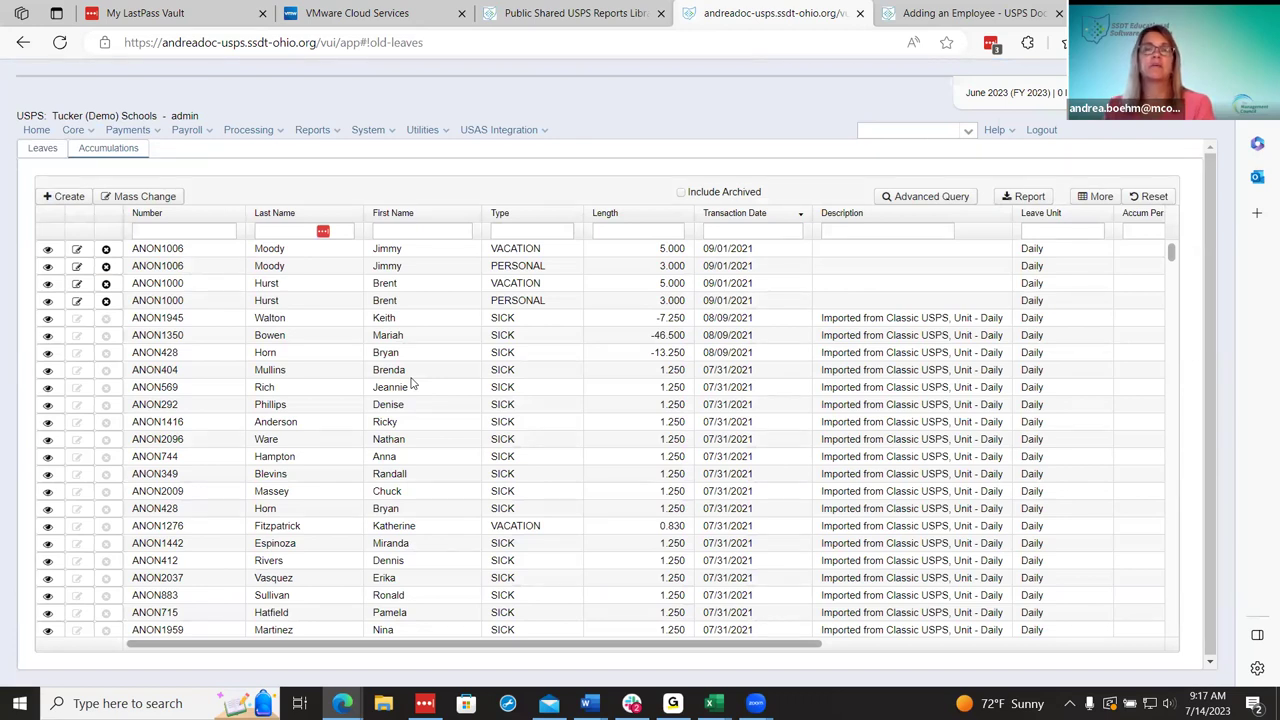
Read the Adding an Employee wiki page through Pay Distributions and Payroll Items to its closing note
left_click(998, 12)
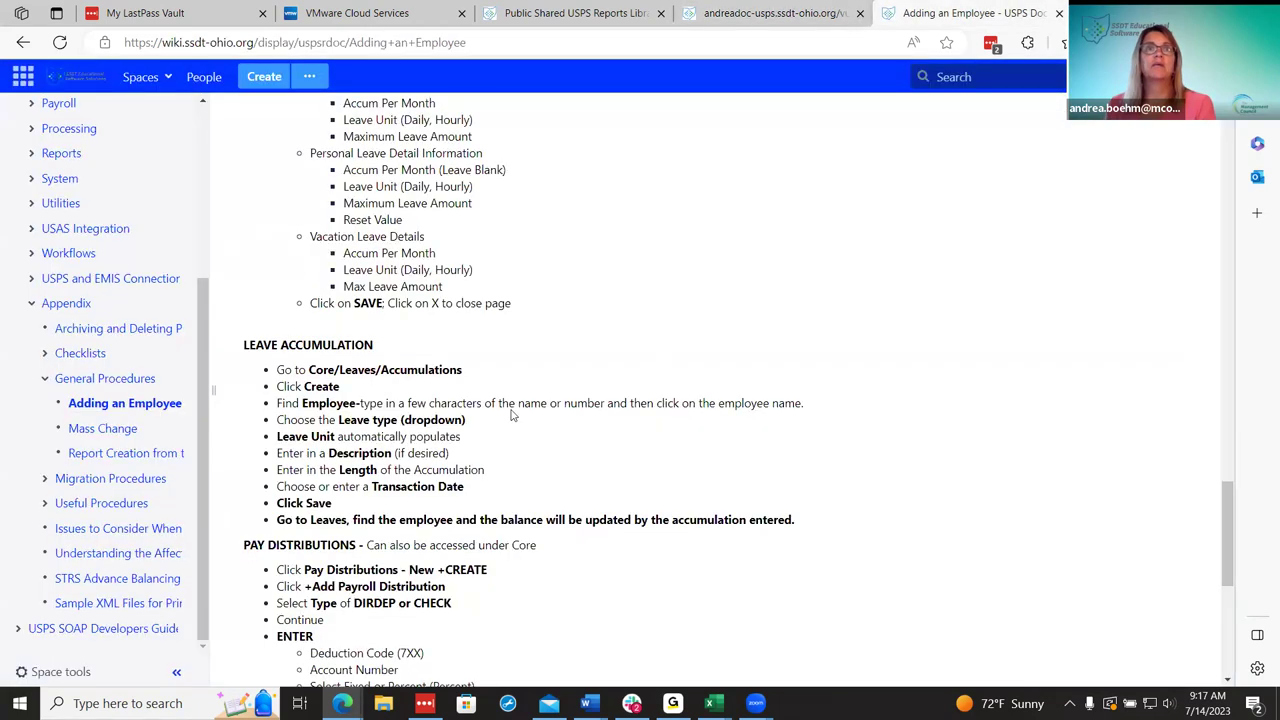
scroll(359, 325, "up", 2)
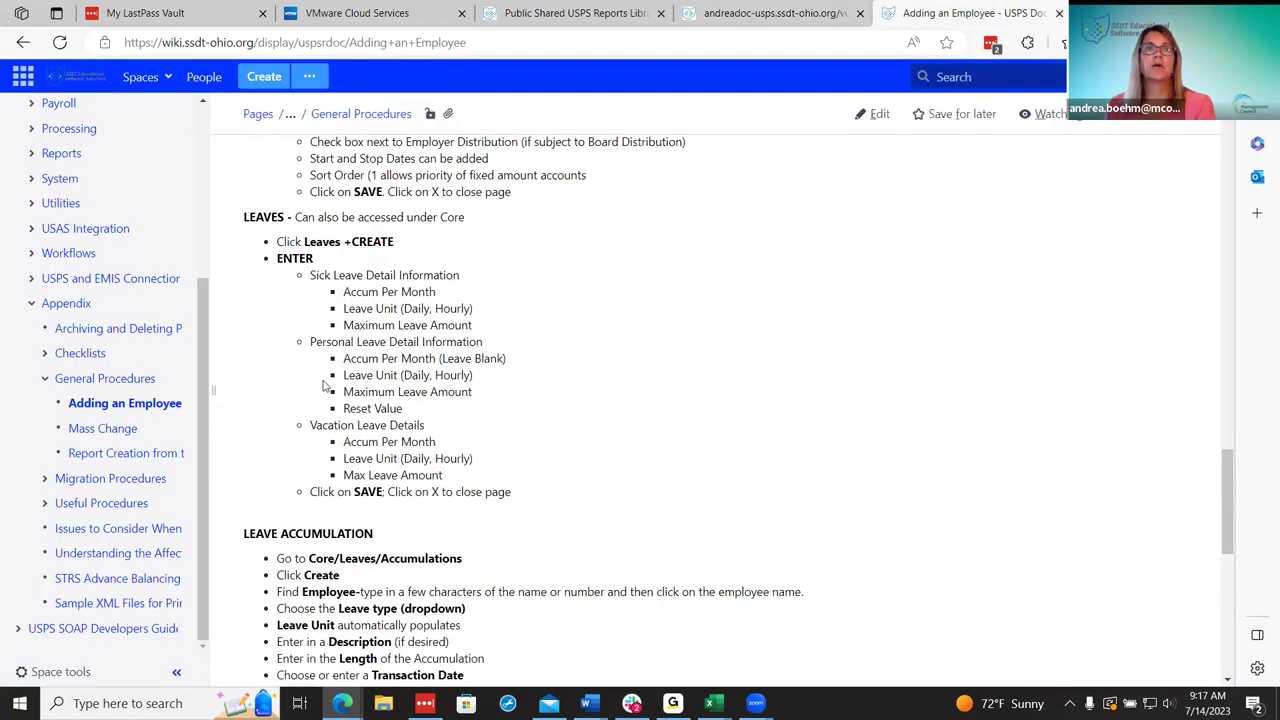
scroll(334, 485, "down", 1)
scroll(334, 485, "down", 2)
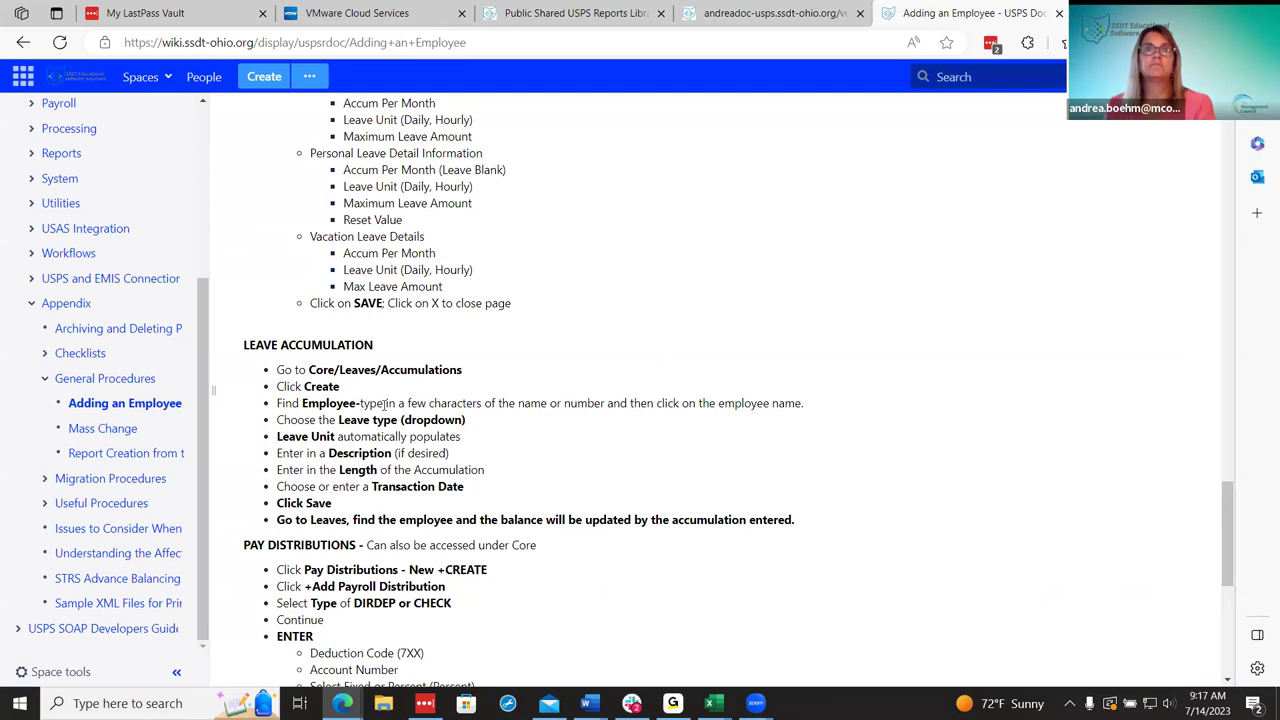
scroll(377, 460, "down", 1)
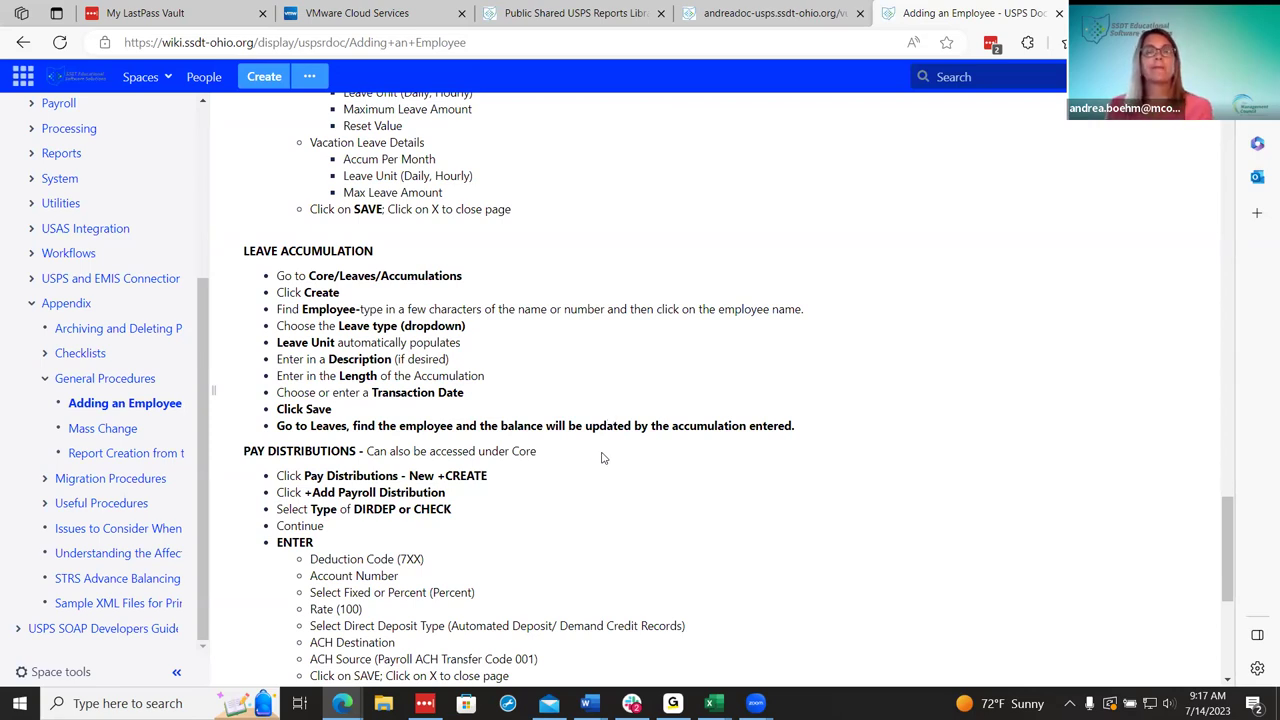
scroll(603, 458, "down", 1)
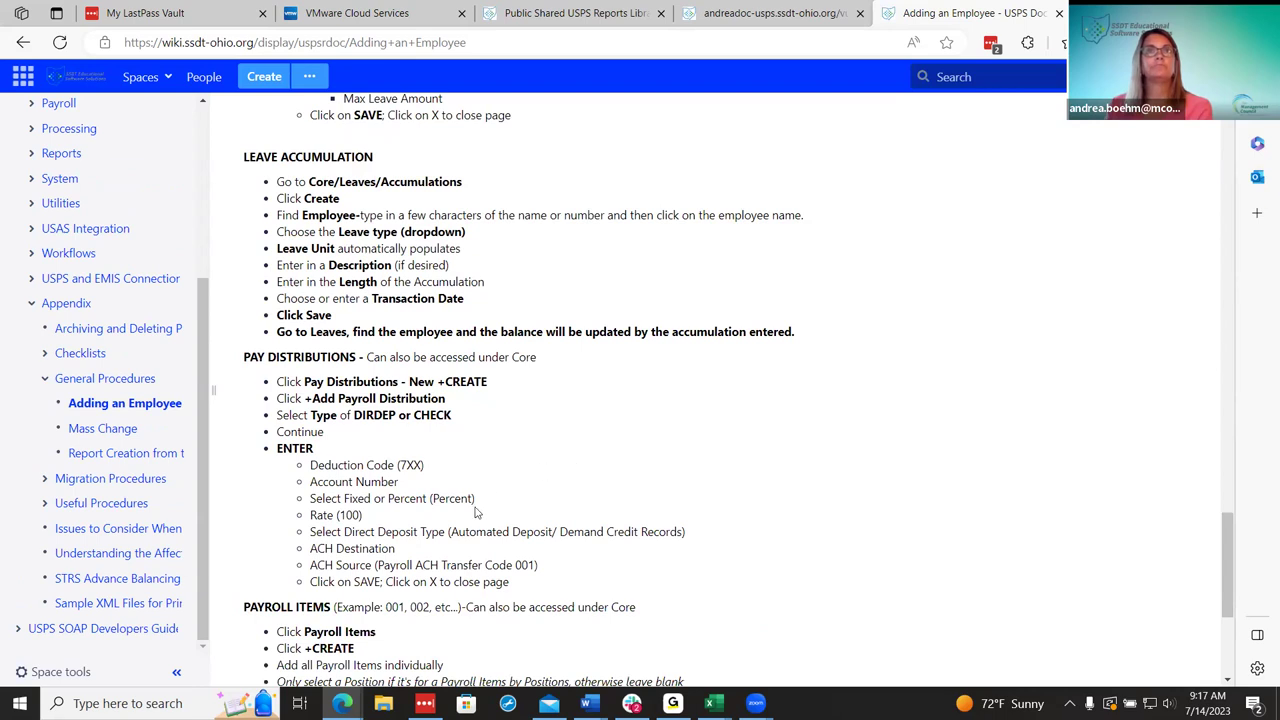
scroll(476, 512, "down", 1)
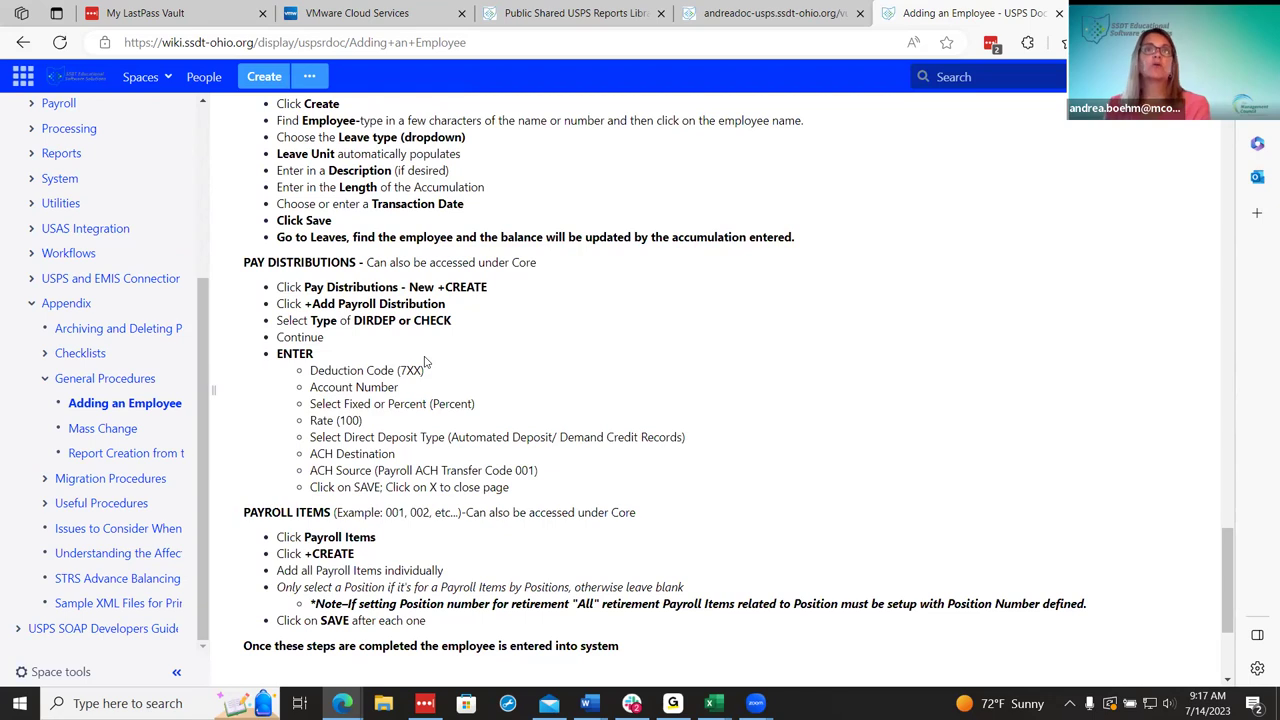
scroll(438, 372, "down", 1)
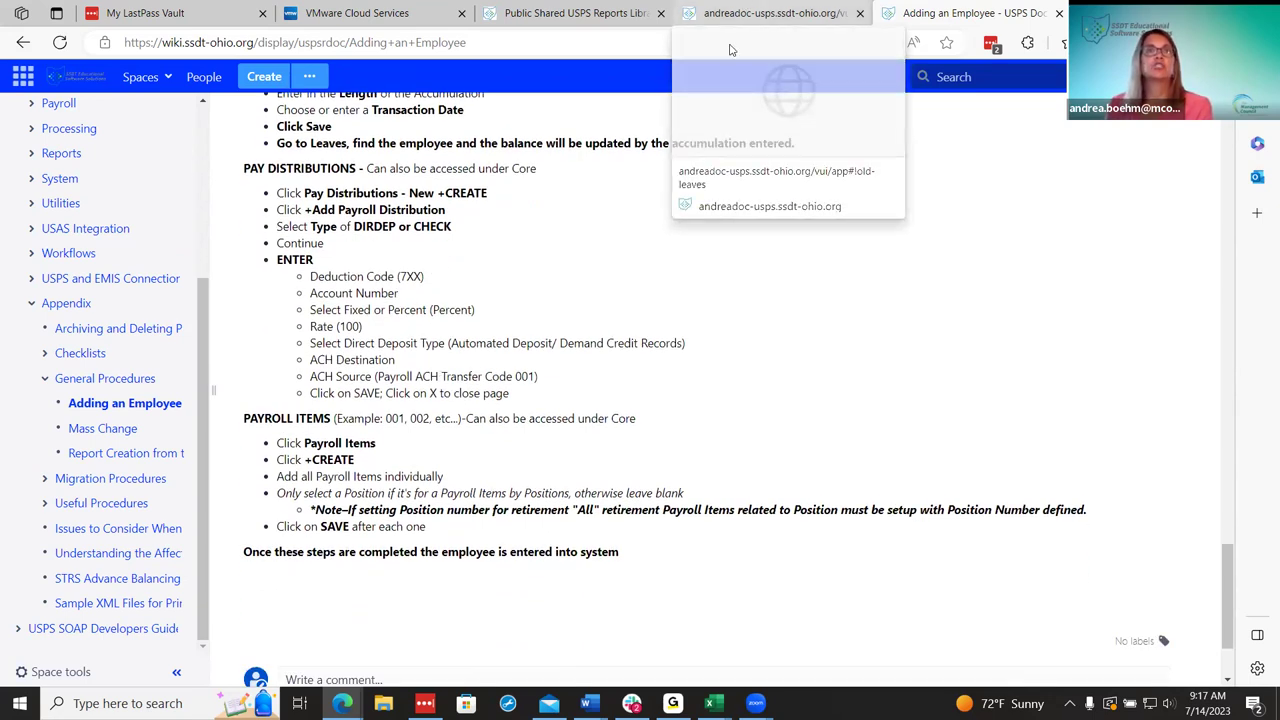
Search for the new employee by name in USPS and open their dashboard
left_click(745, 12)
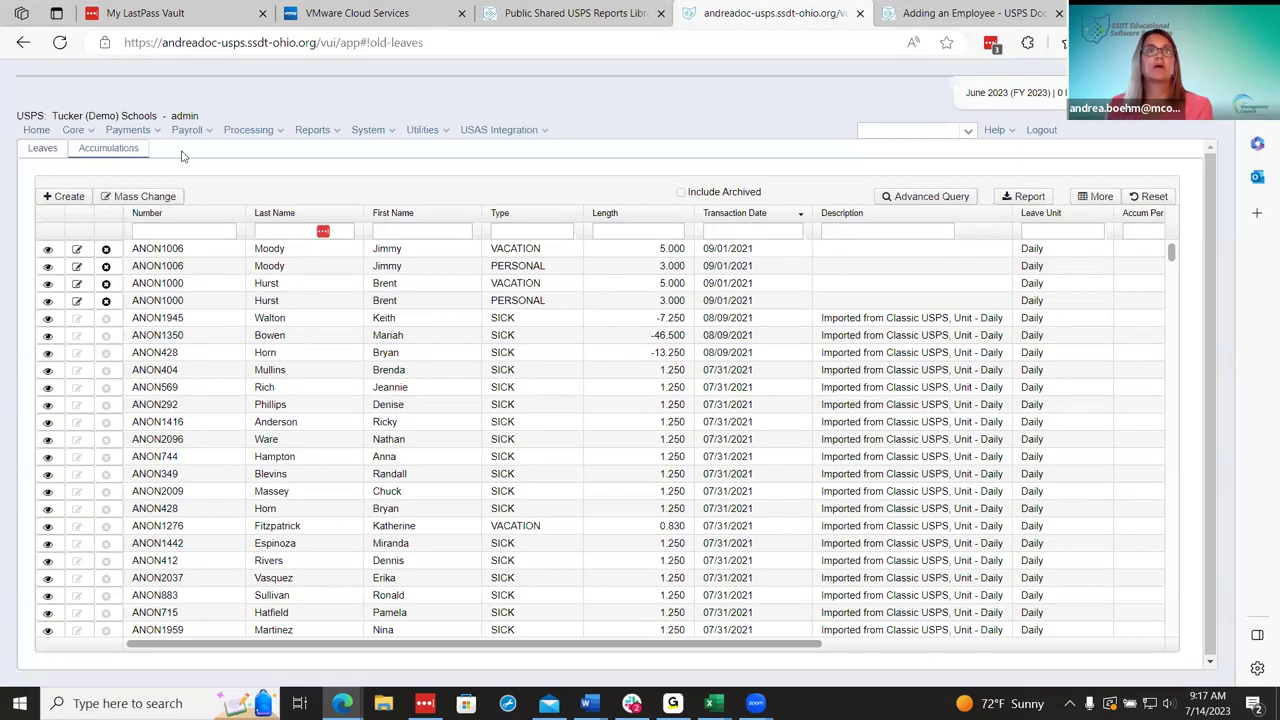
left_click(968, 133)
left_click(929, 137)
type("bobby")
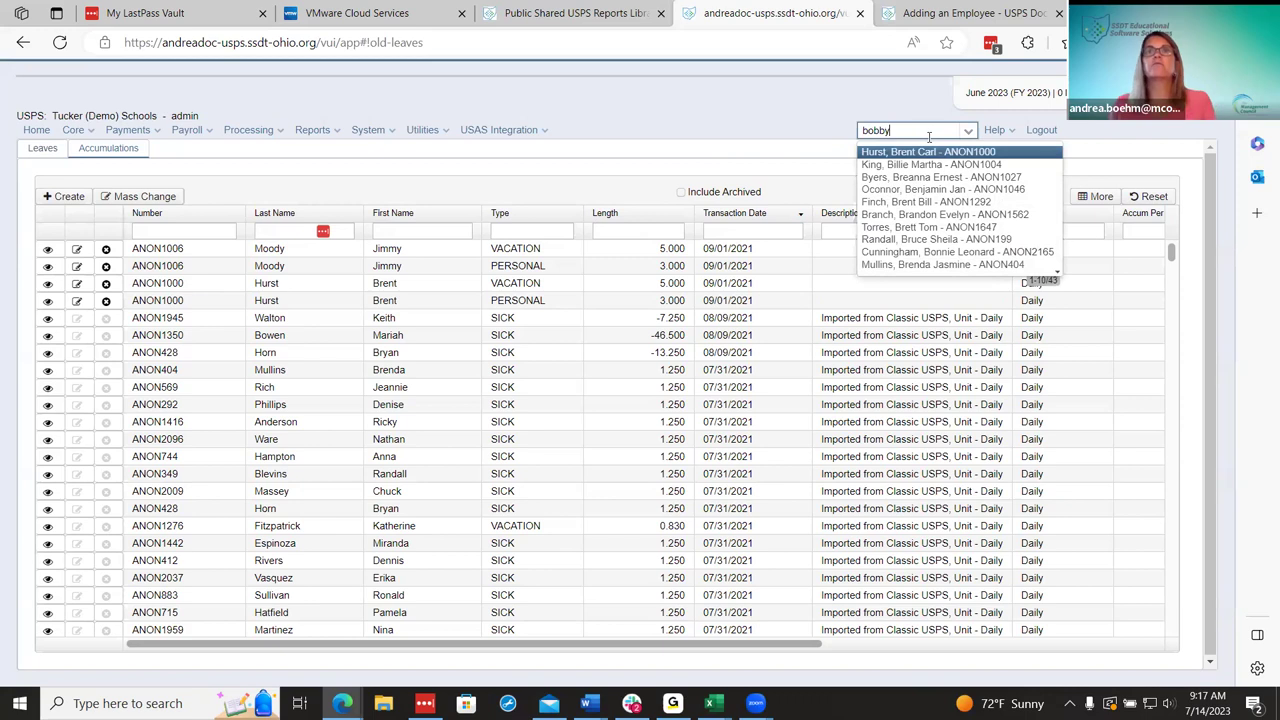
left_click(950, 158)
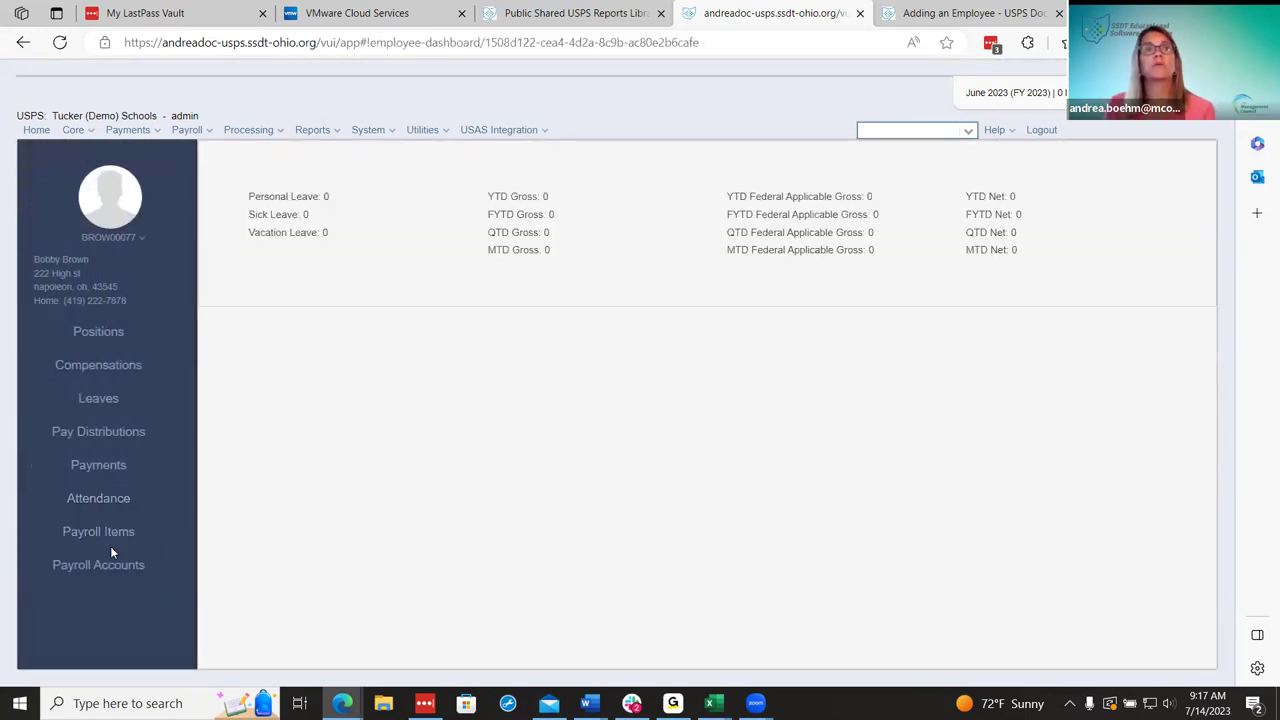
Start a DIRDEP pay distribution, close it unsaved, and go back to the wiki page
left_click(118, 437)
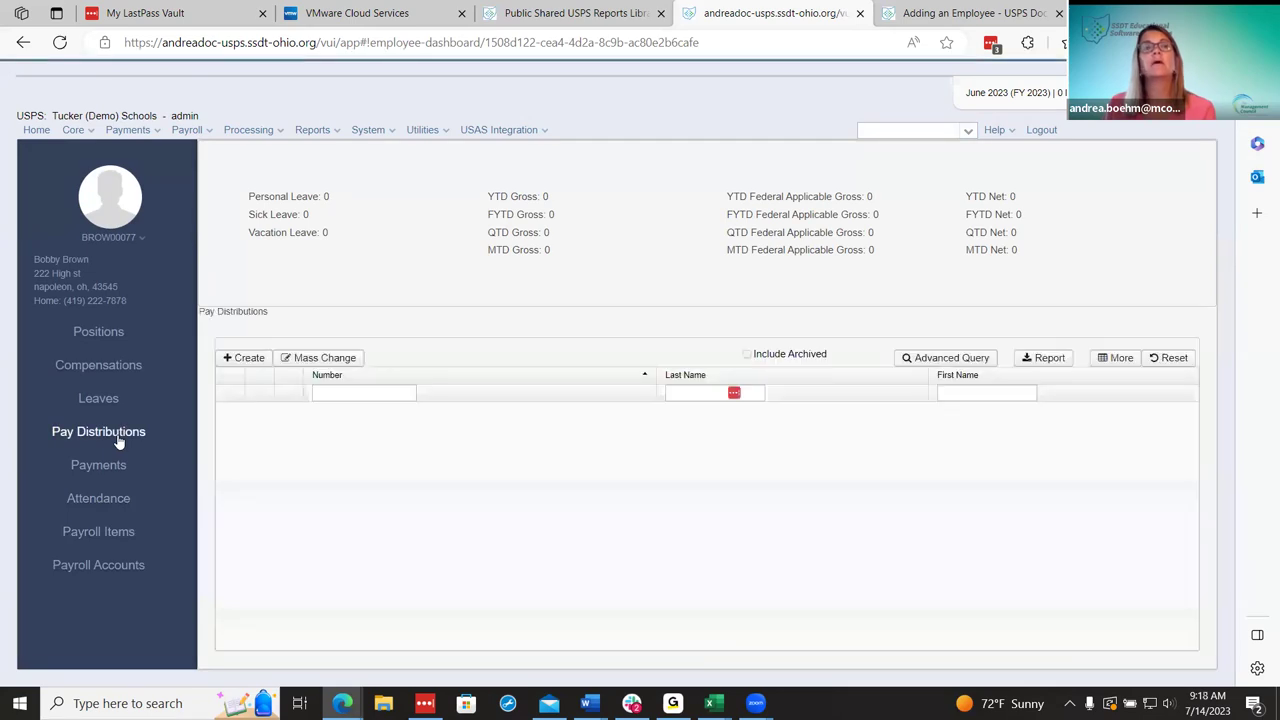
left_click(244, 358)
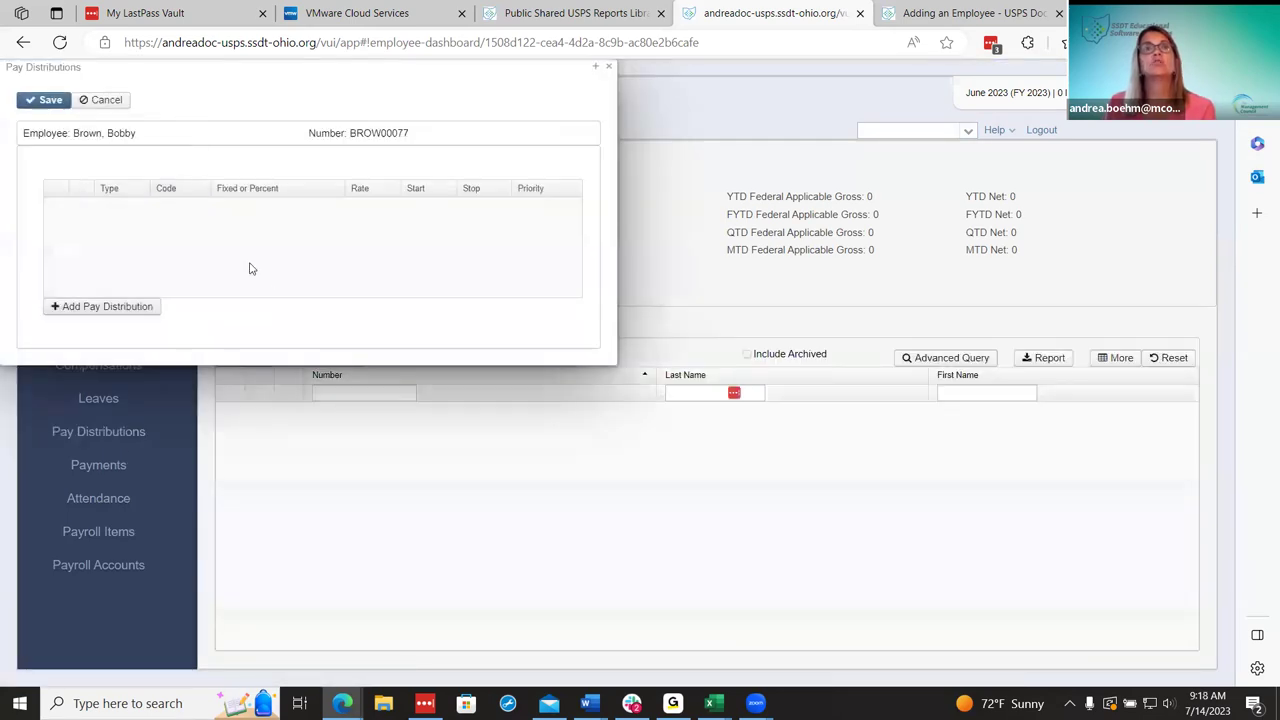
left_click(134, 308)
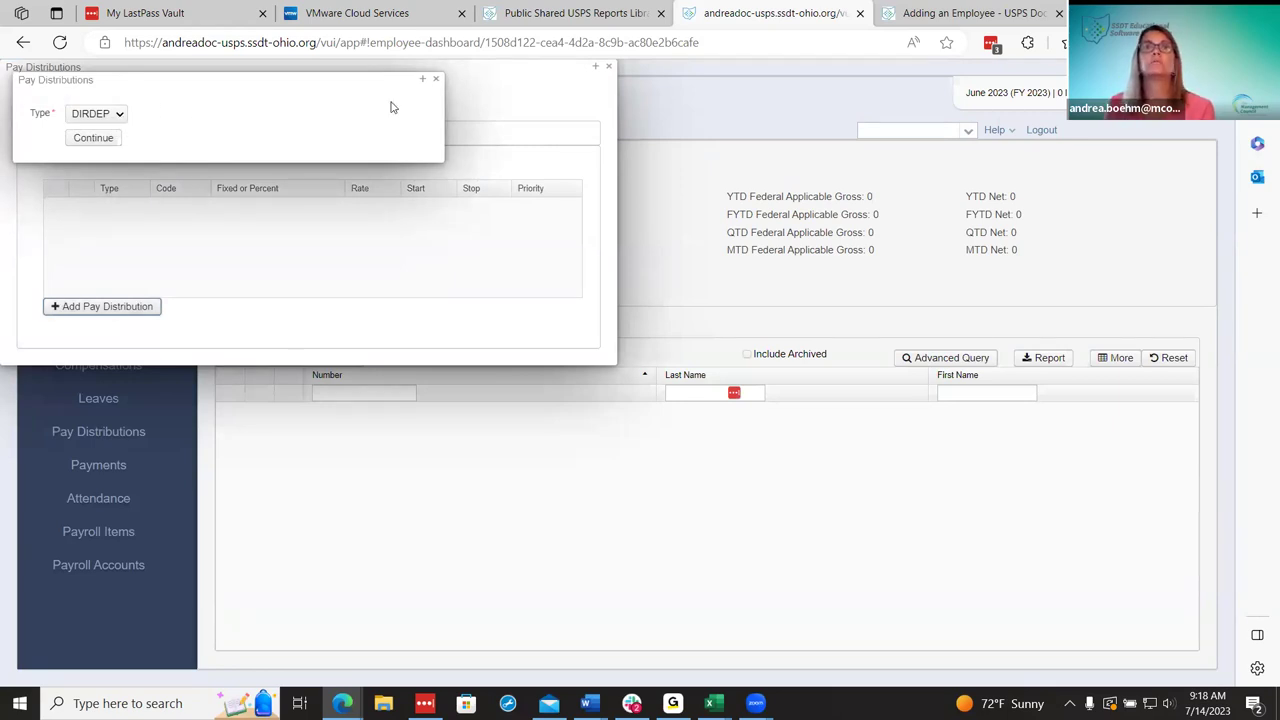
left_click(608, 67)
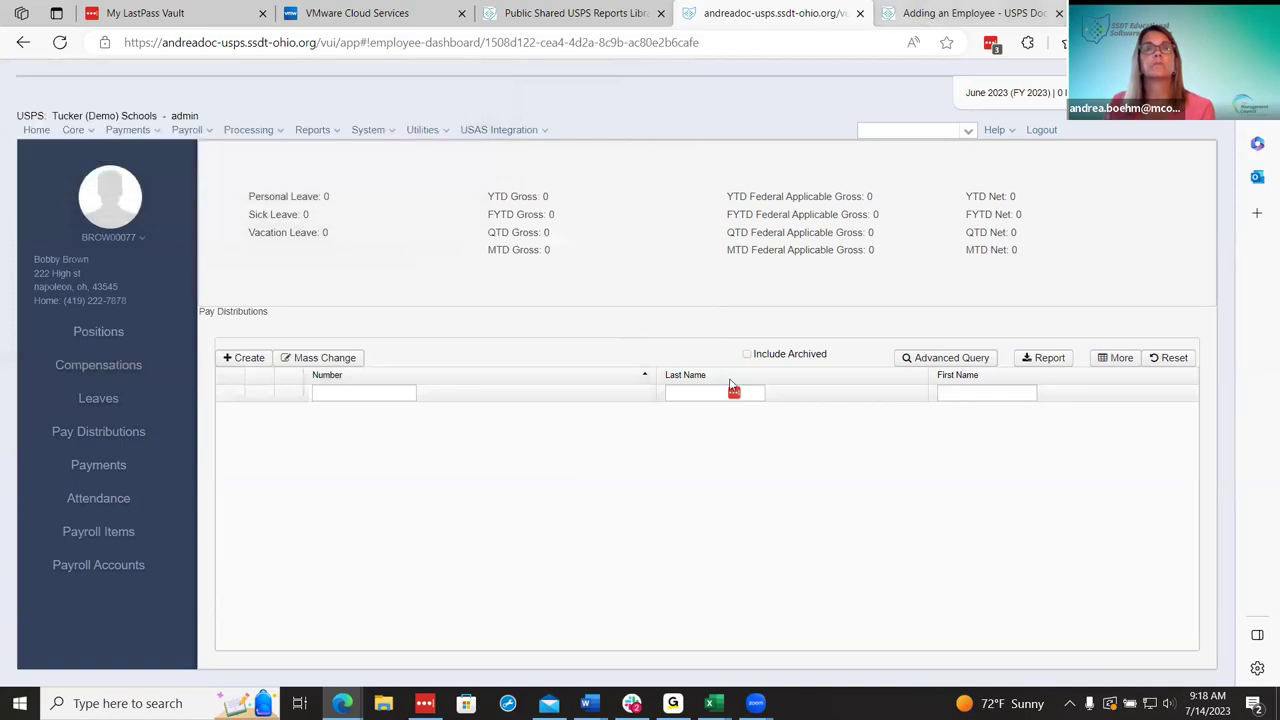
left_click(927, 14)
scroll(715, 447, "up", 2)
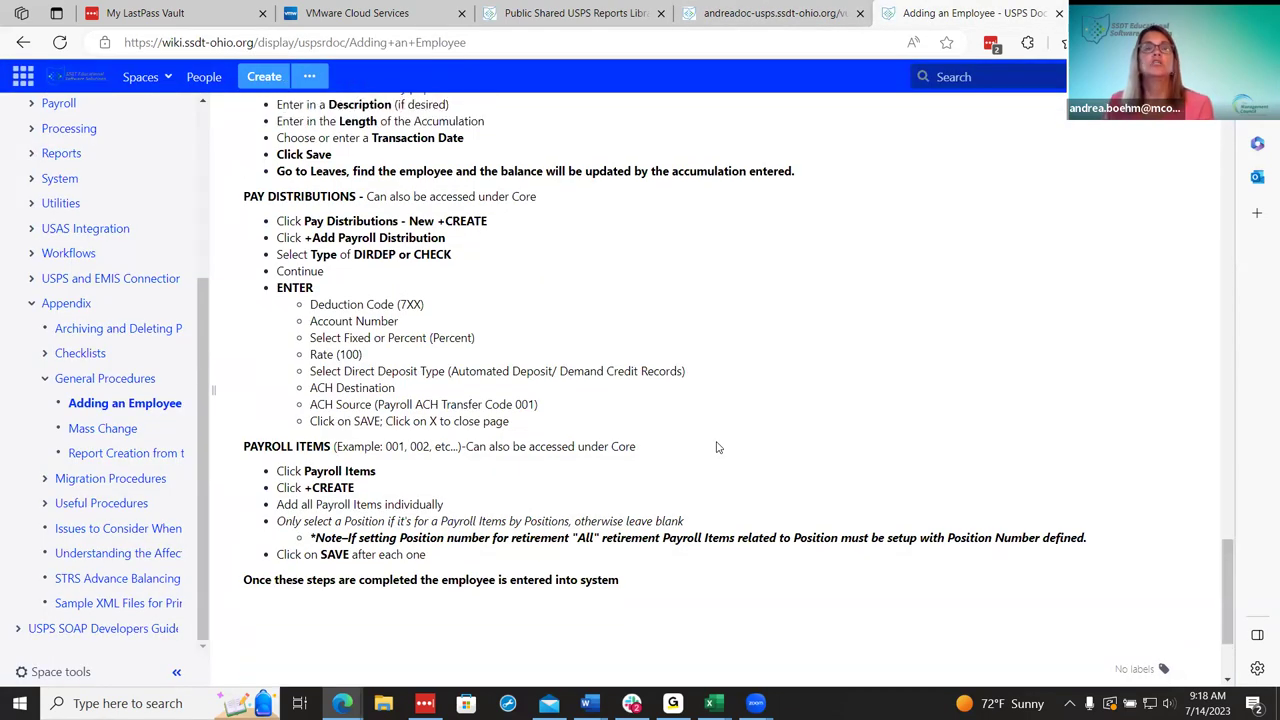
Show the employee's payroll items, including the City Tax item, in USPS
scroll(442, 551, "down", 2)
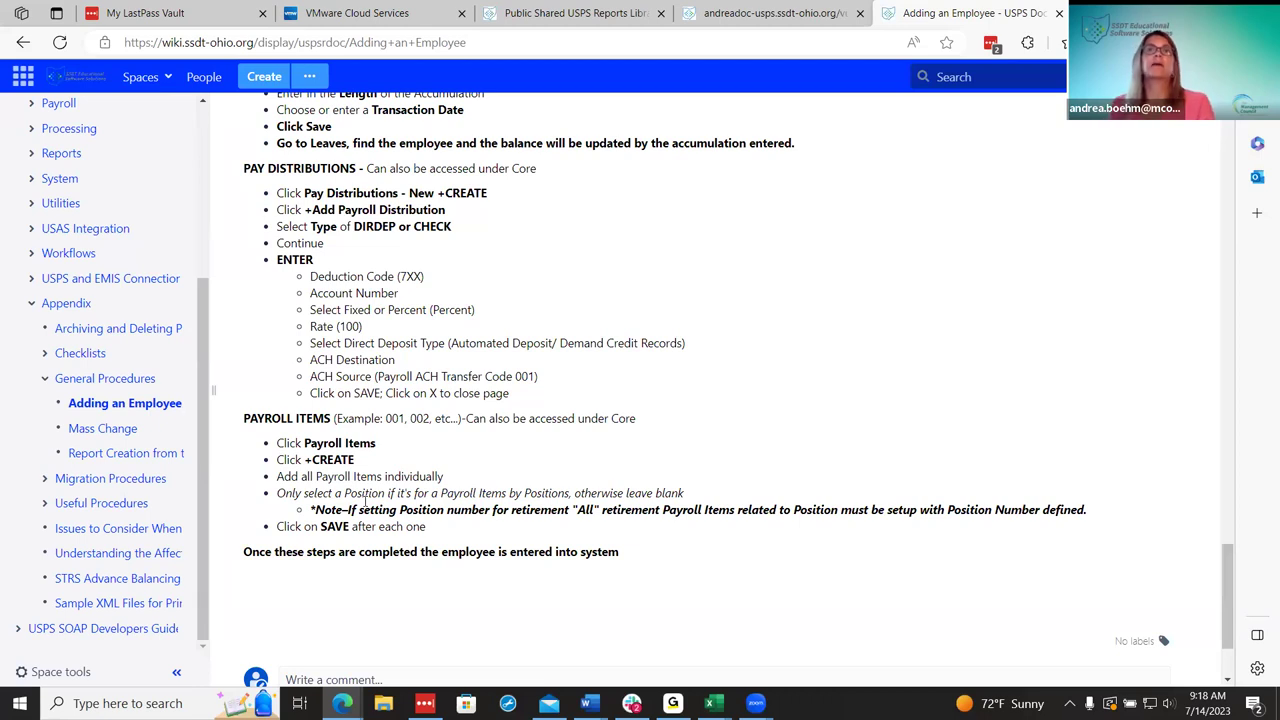
left_click(816, 10)
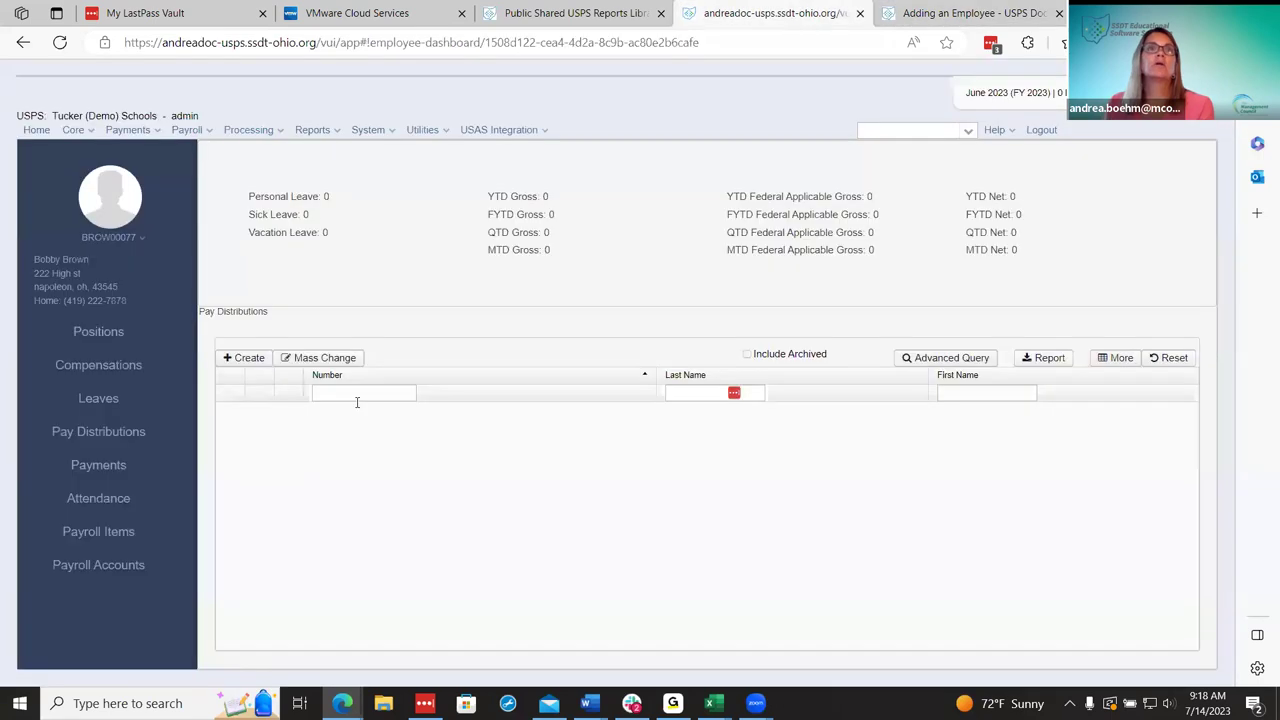
left_click(118, 531)
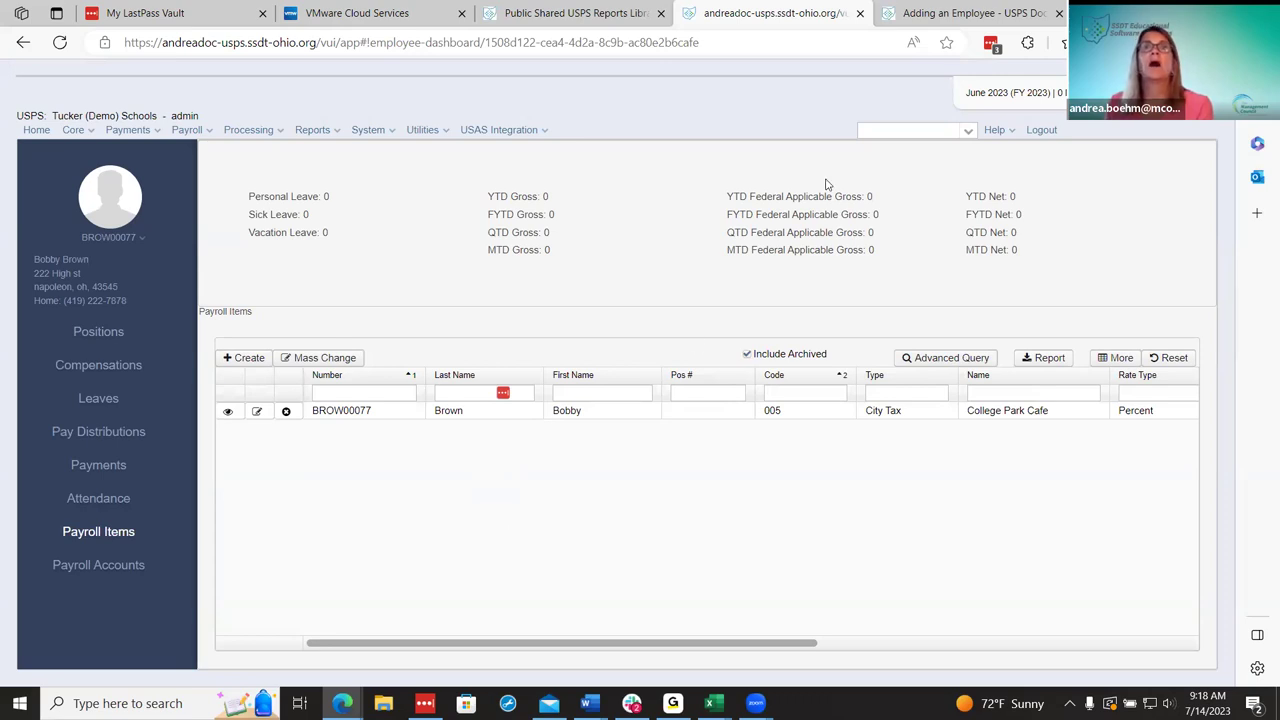
Return to the Adding an Employee wiki page and scroll back up
left_click(924, 20)
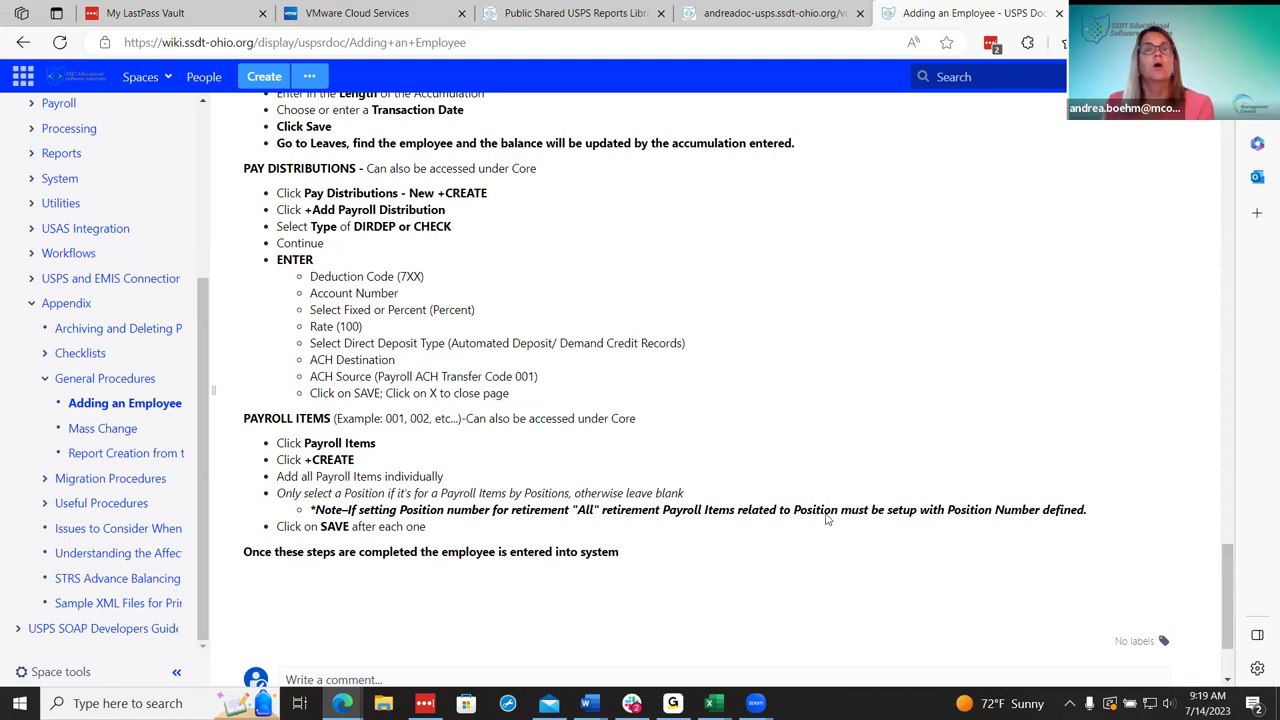
scroll(826, 519, "up", 3)
scroll(826, 519, "up", 15)
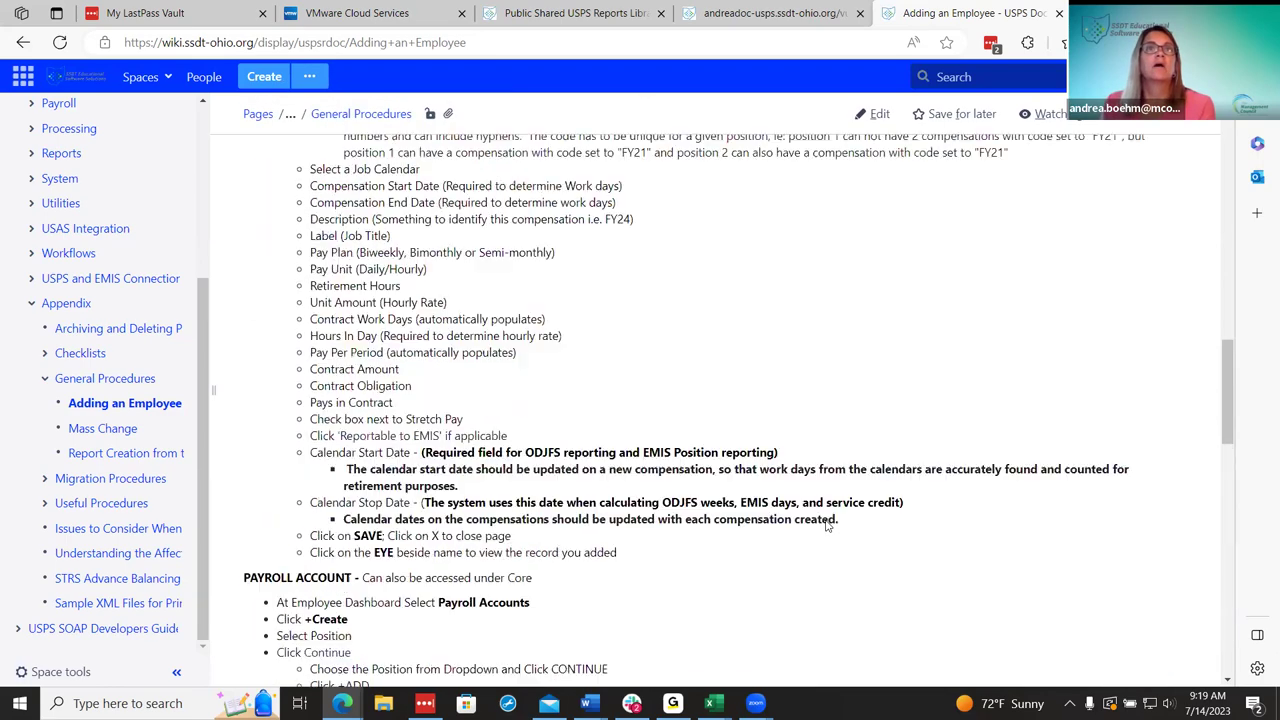
scroll(826, 526, "up", 10)
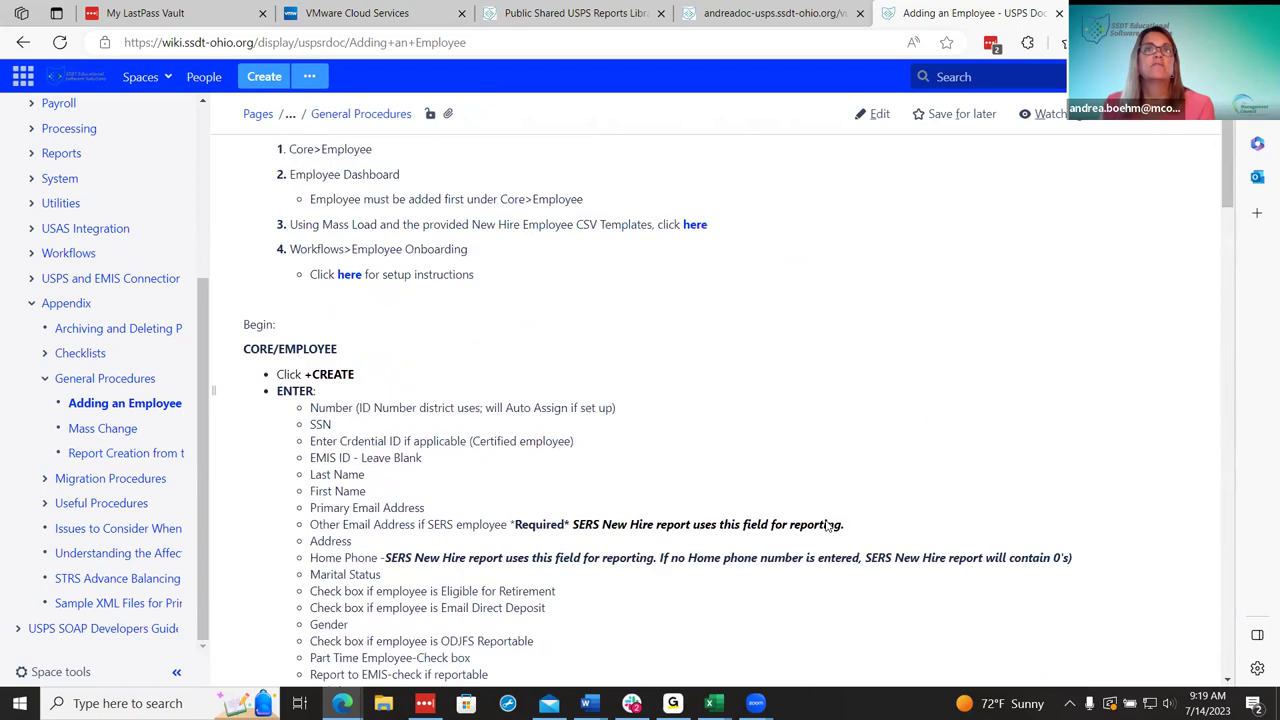
scroll(826, 526, "down", 5)
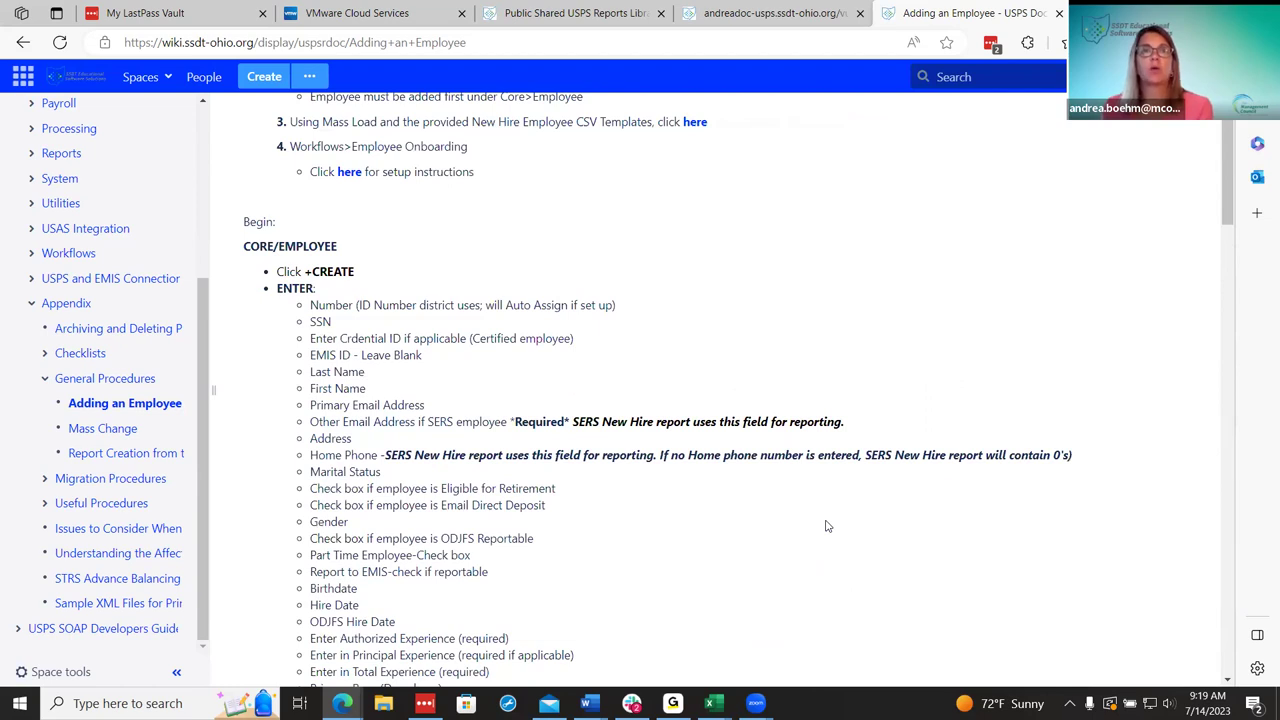
scroll(826, 526, "up", 3)
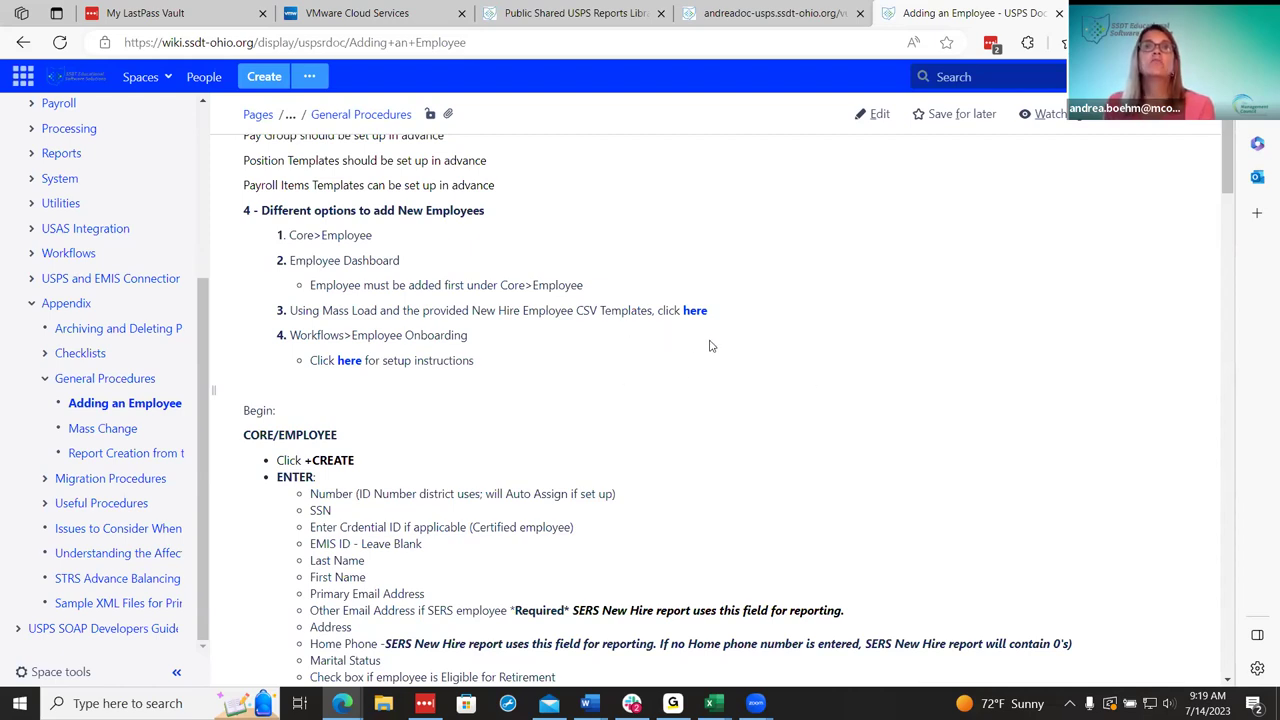
Open the Public Shared USPS Reports Library from USPS help, widen its content, and scan its report categories
left_click(770, 13)
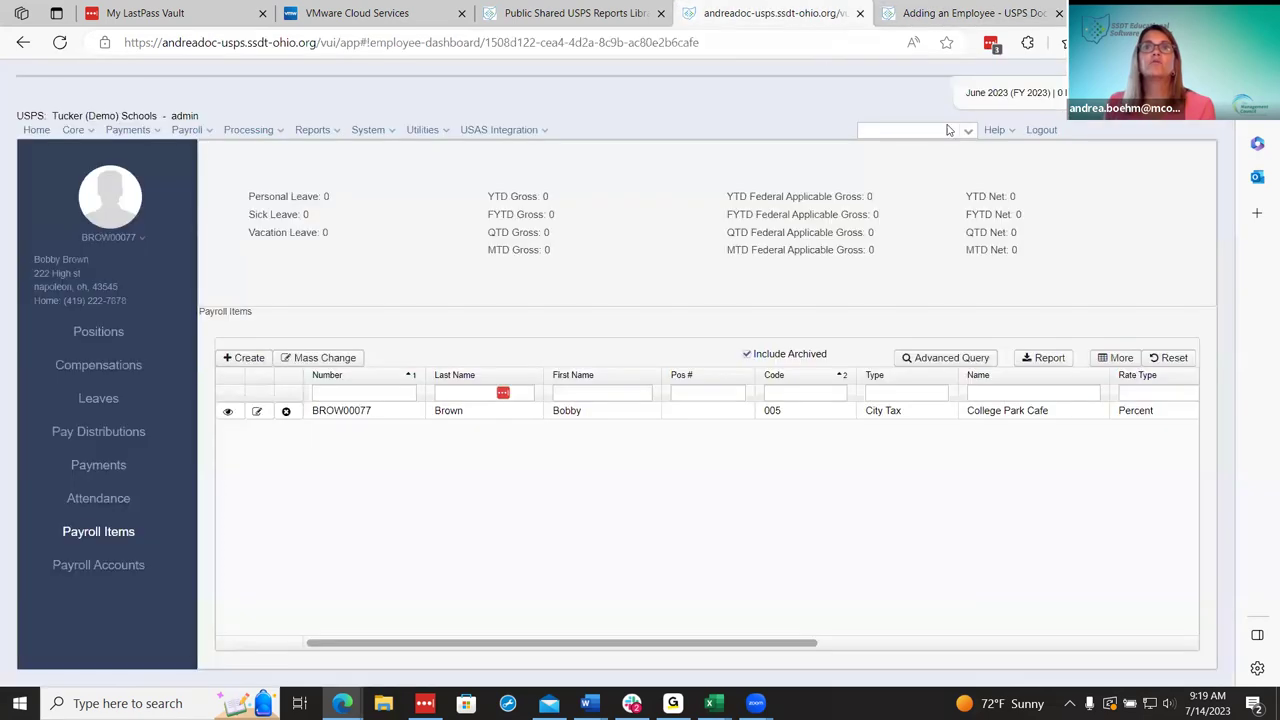
left_click(997, 132)
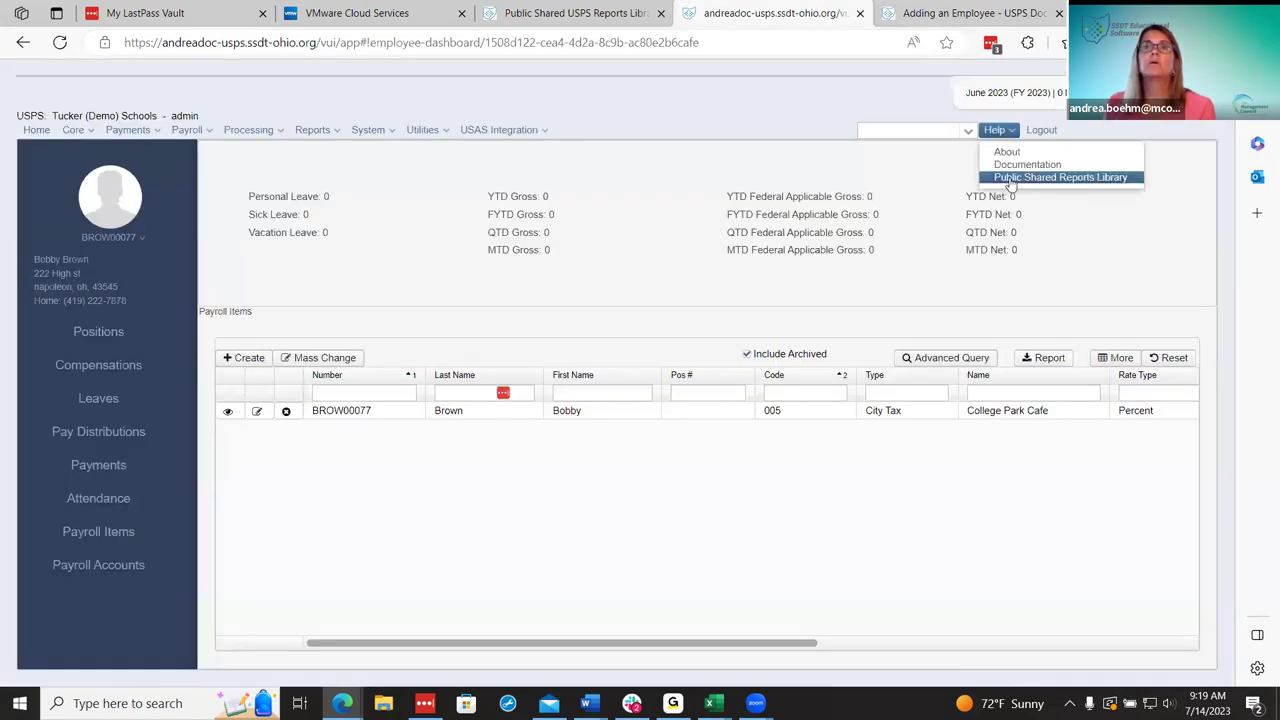
left_click(1010, 178)
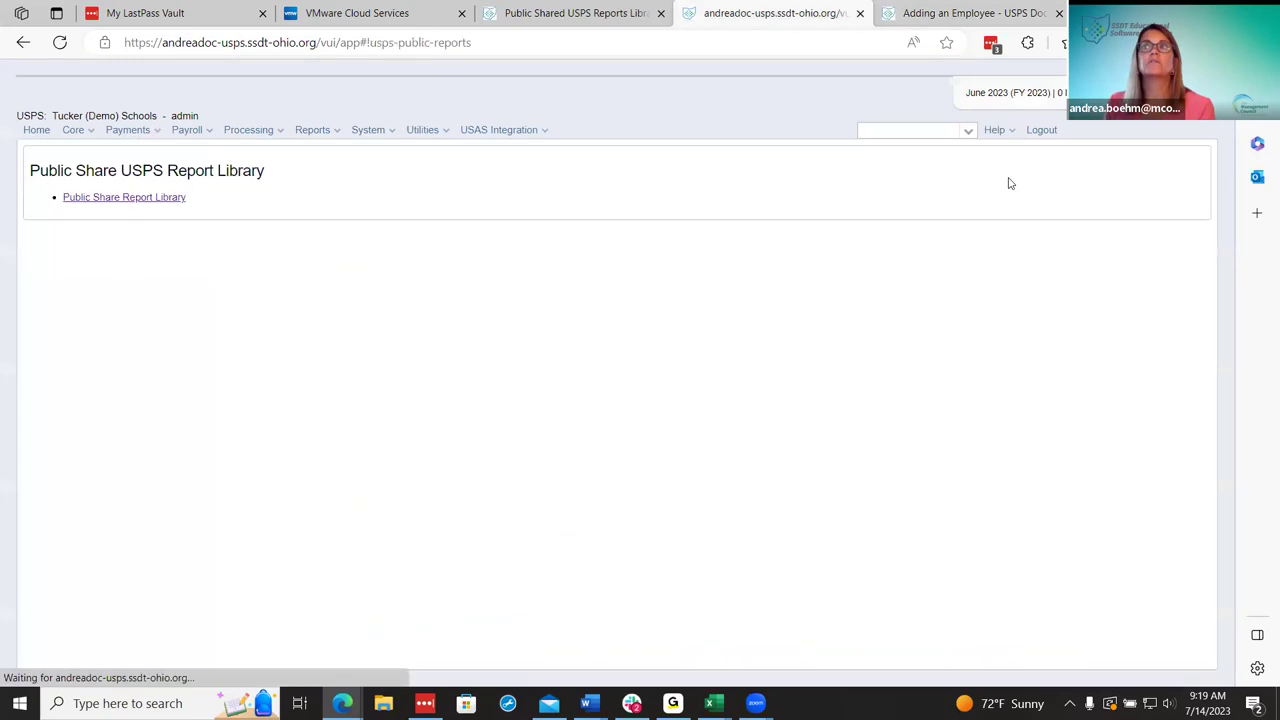
left_click(141, 203)
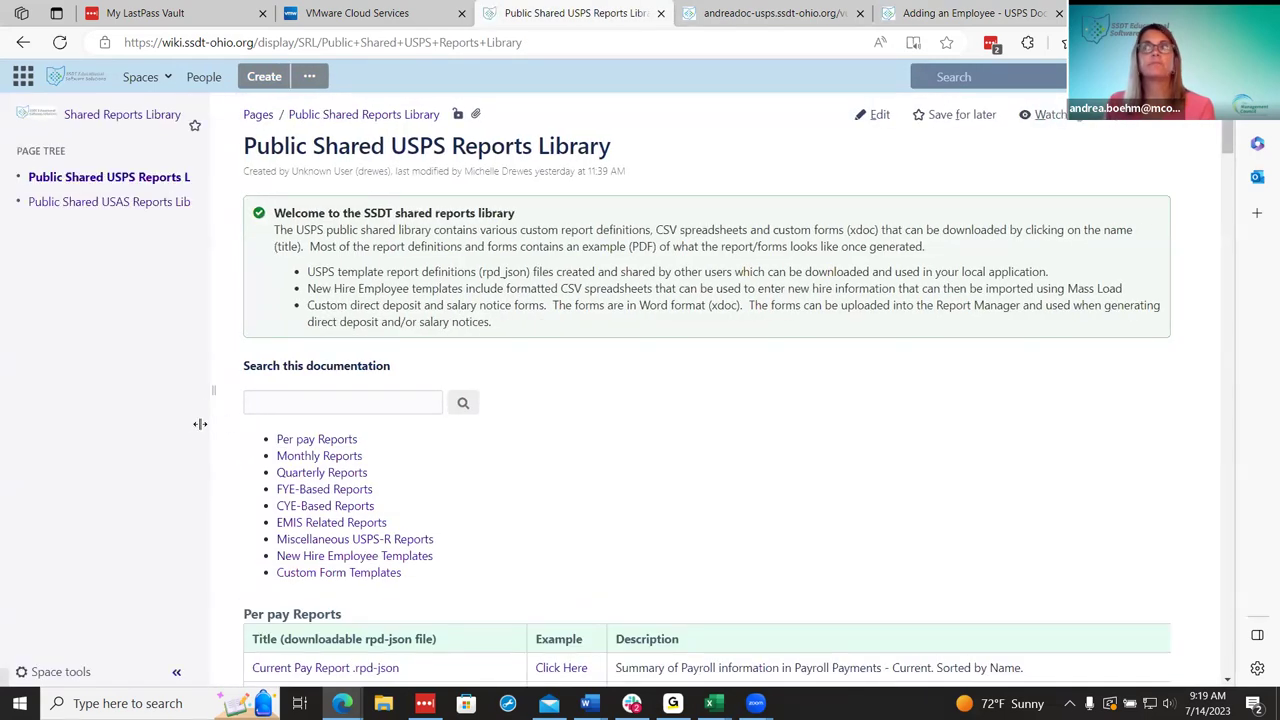
left_click_drag(200, 424, 165, 420)
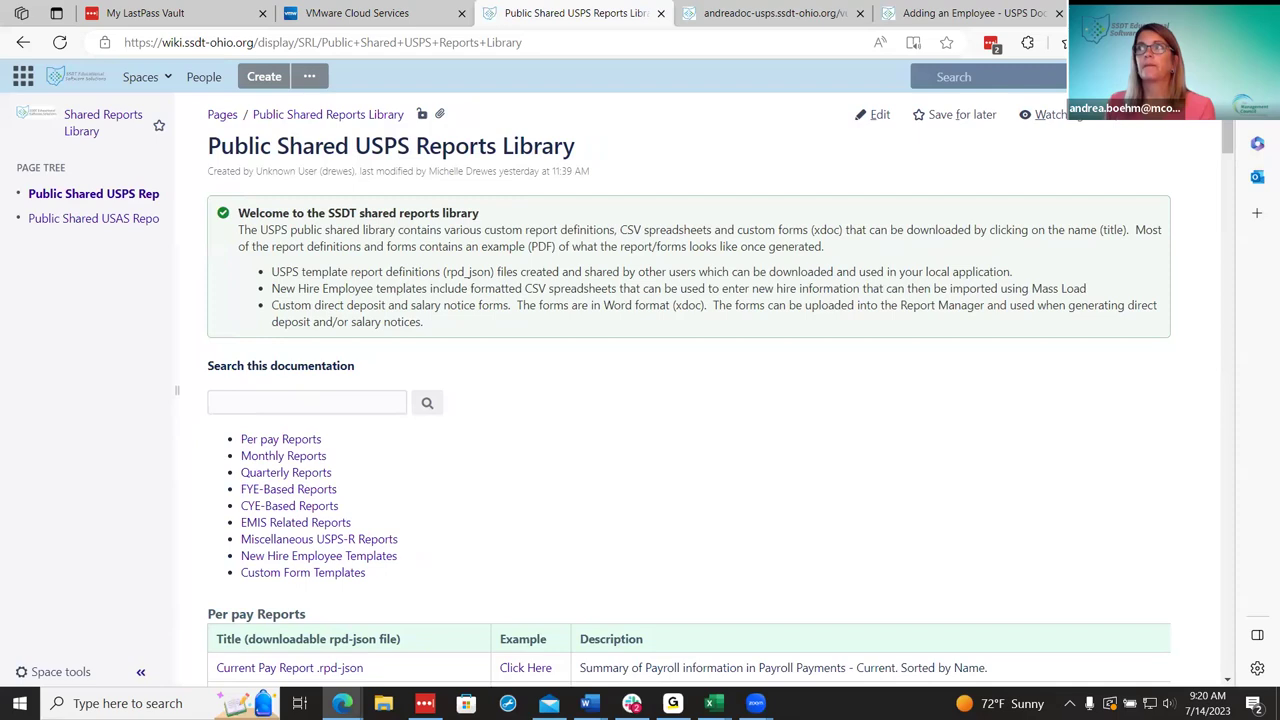
scroll(614, 457, "down", 1)
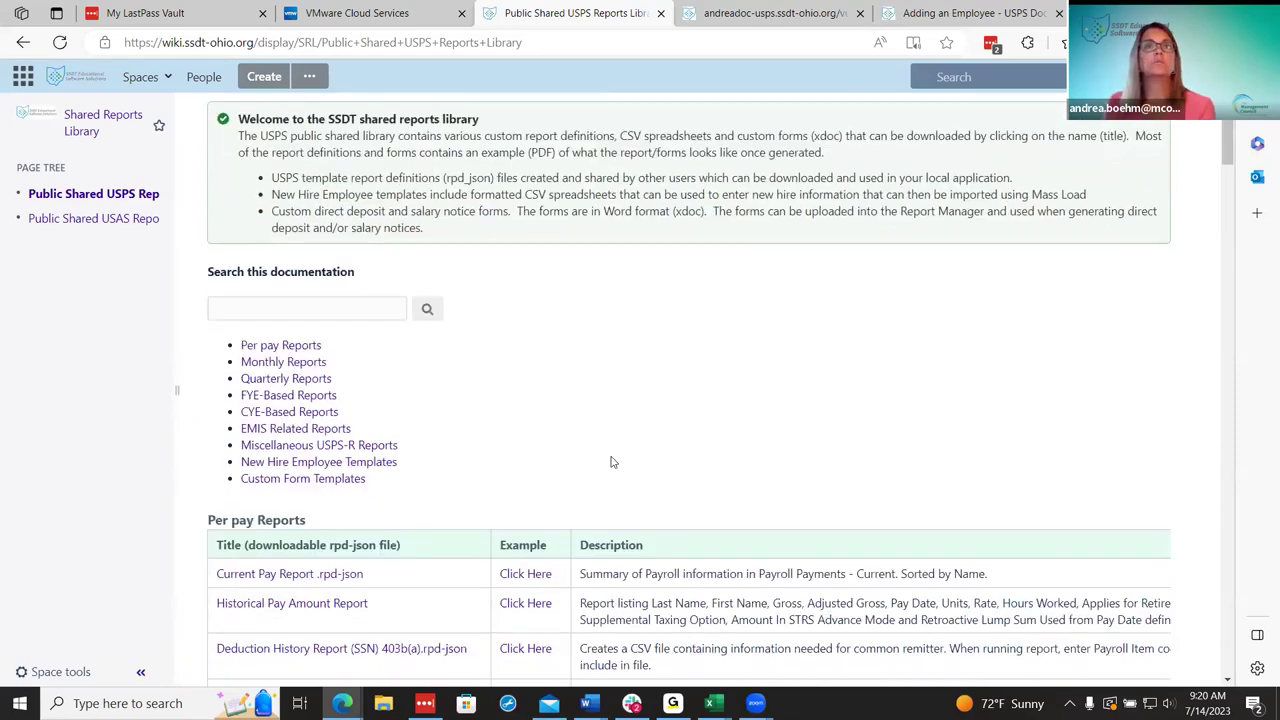
scroll(614, 460, "down", 1)
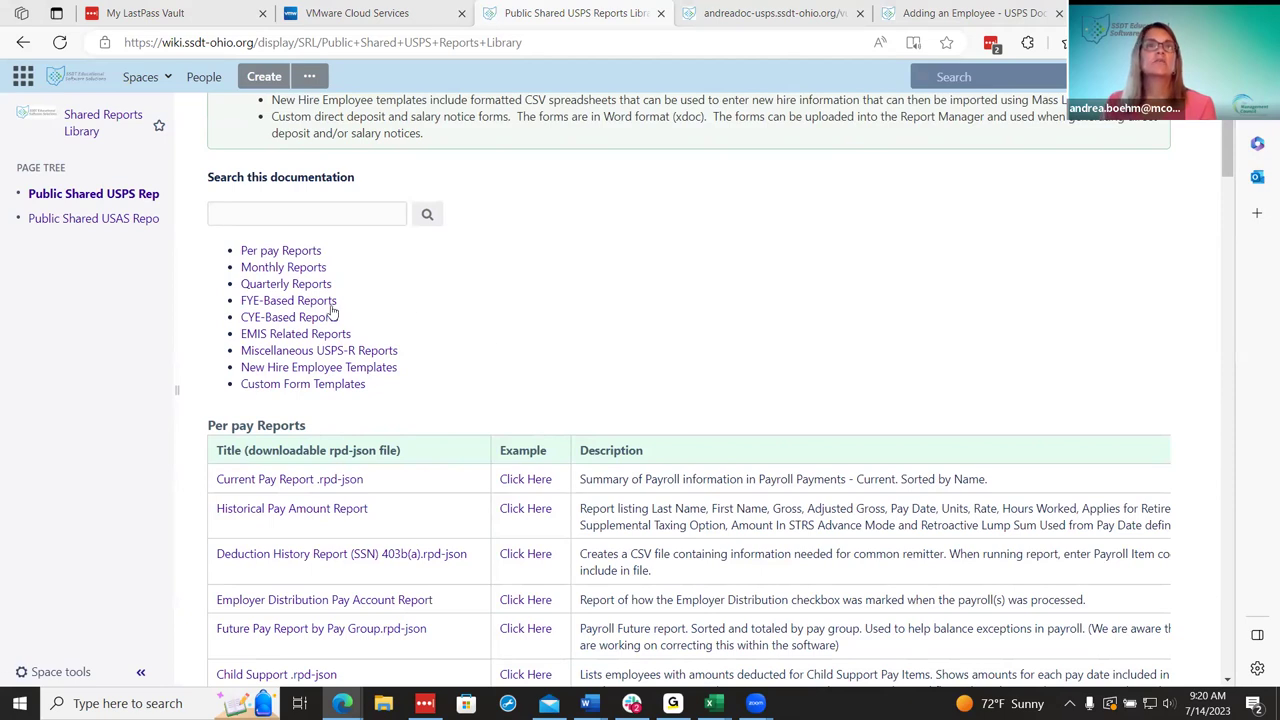
Download the New Employee CSV Template from the New Hire Employee Templates section
left_click(321, 372)
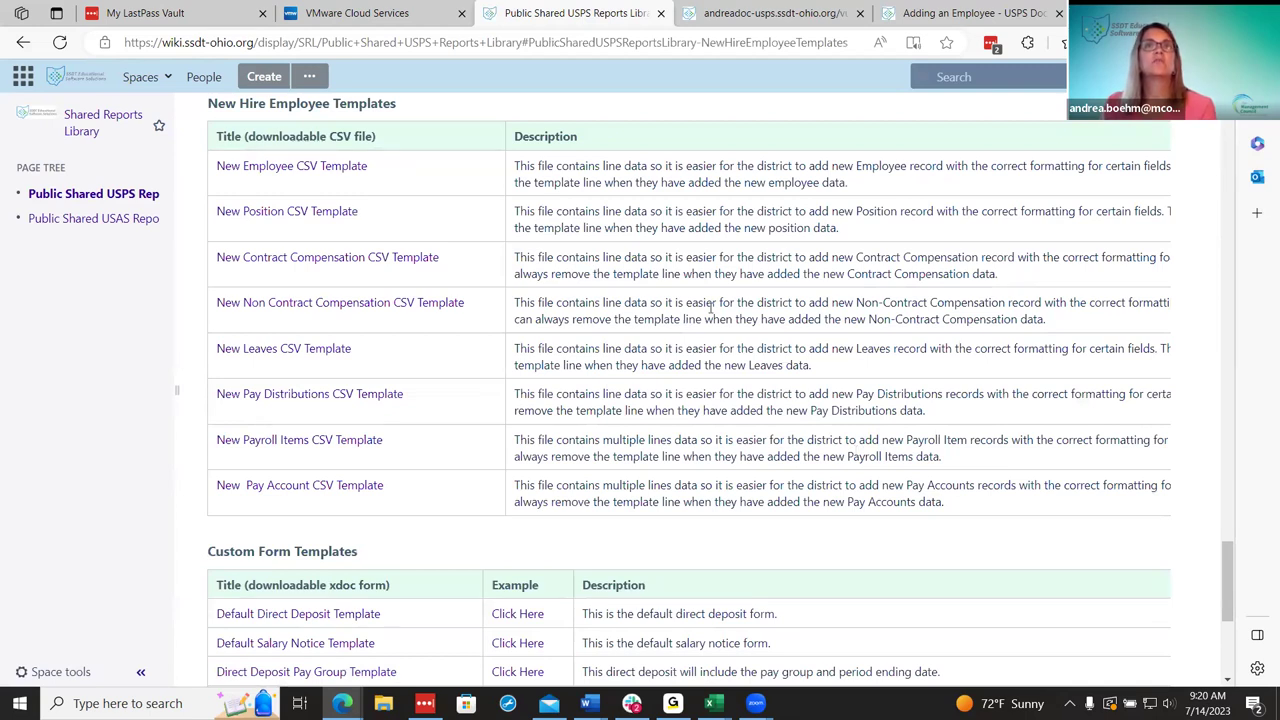
scroll(712, 310, "up", 1)
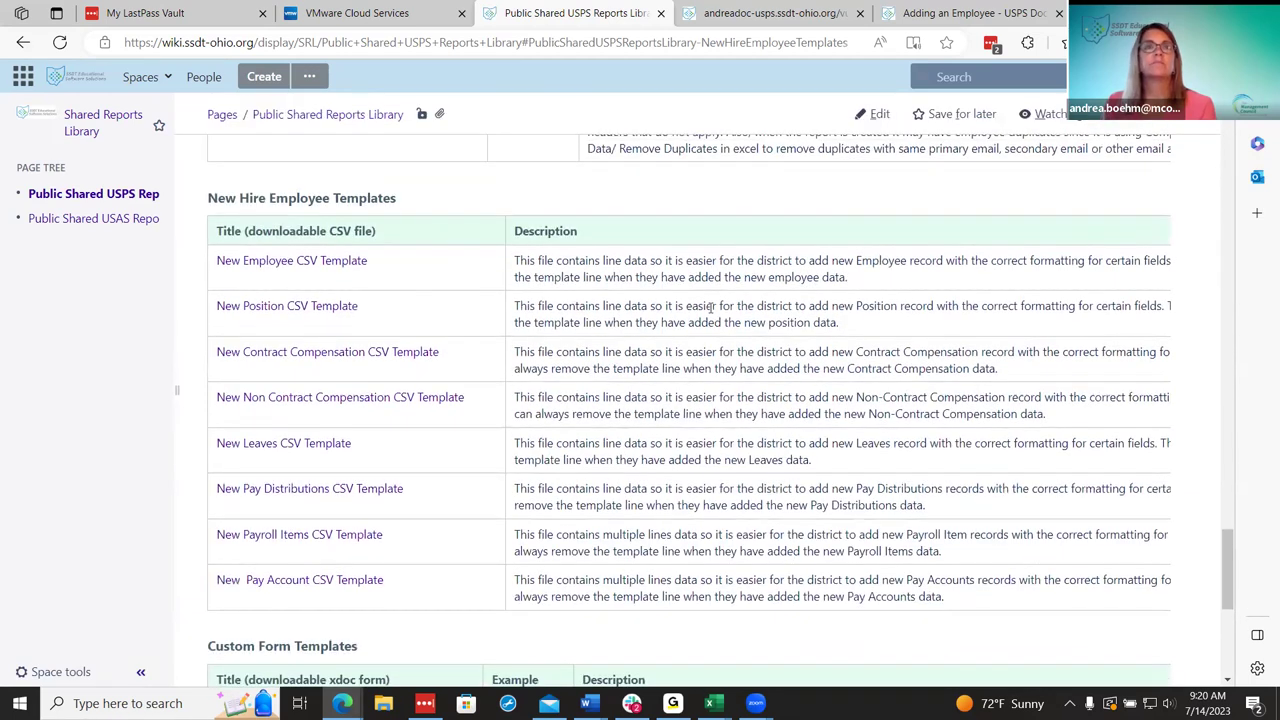
left_click(888, 7)
scroll(646, 304, "down", 3)
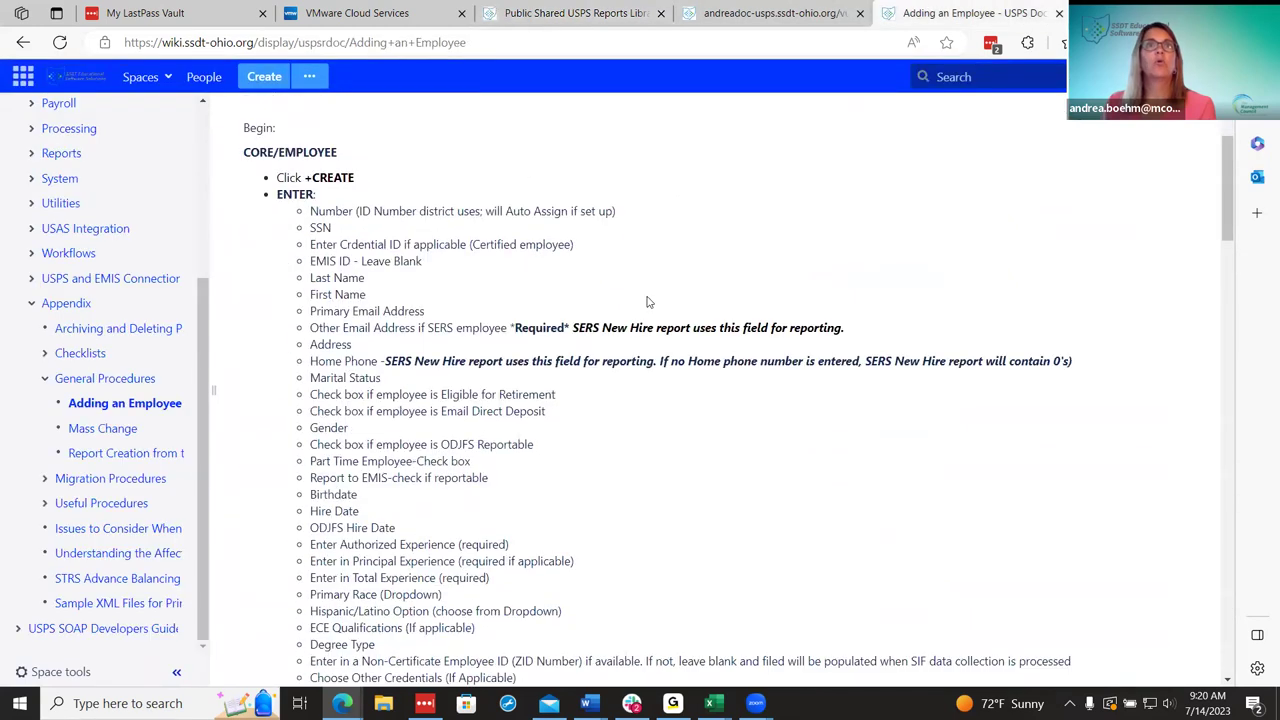
left_click(530, 9)
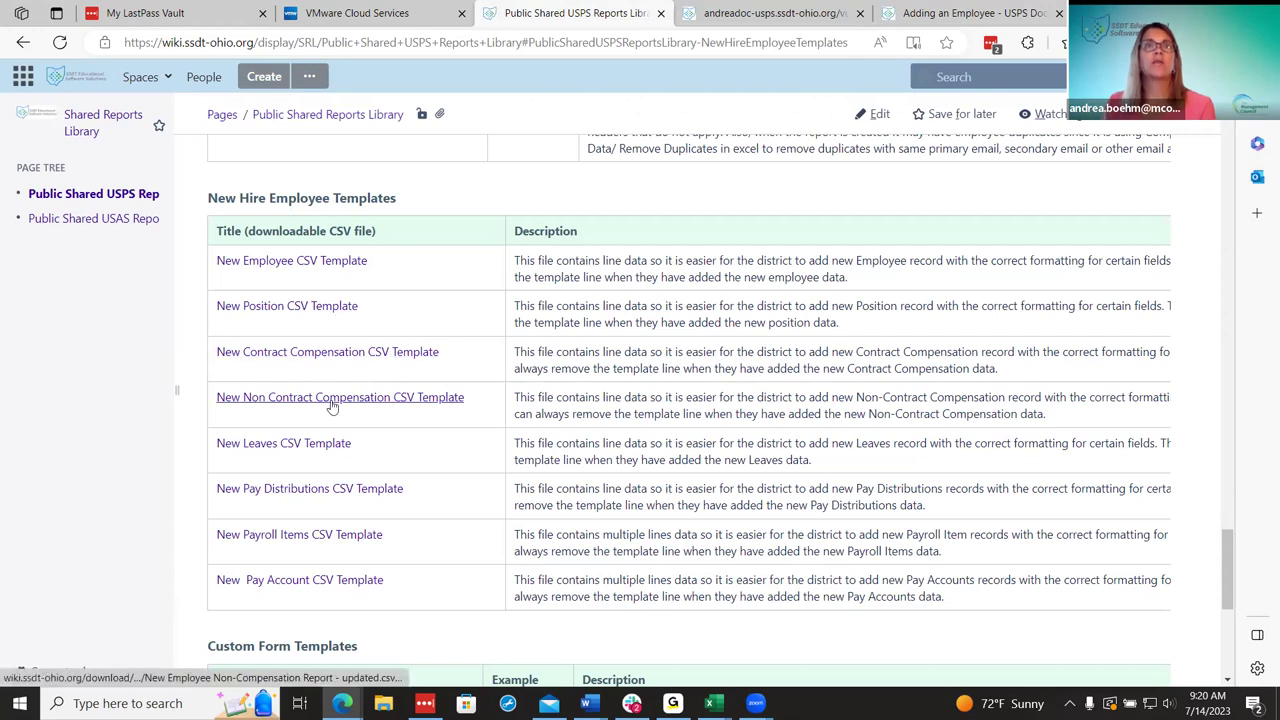
scroll(332, 405, "down", 1)
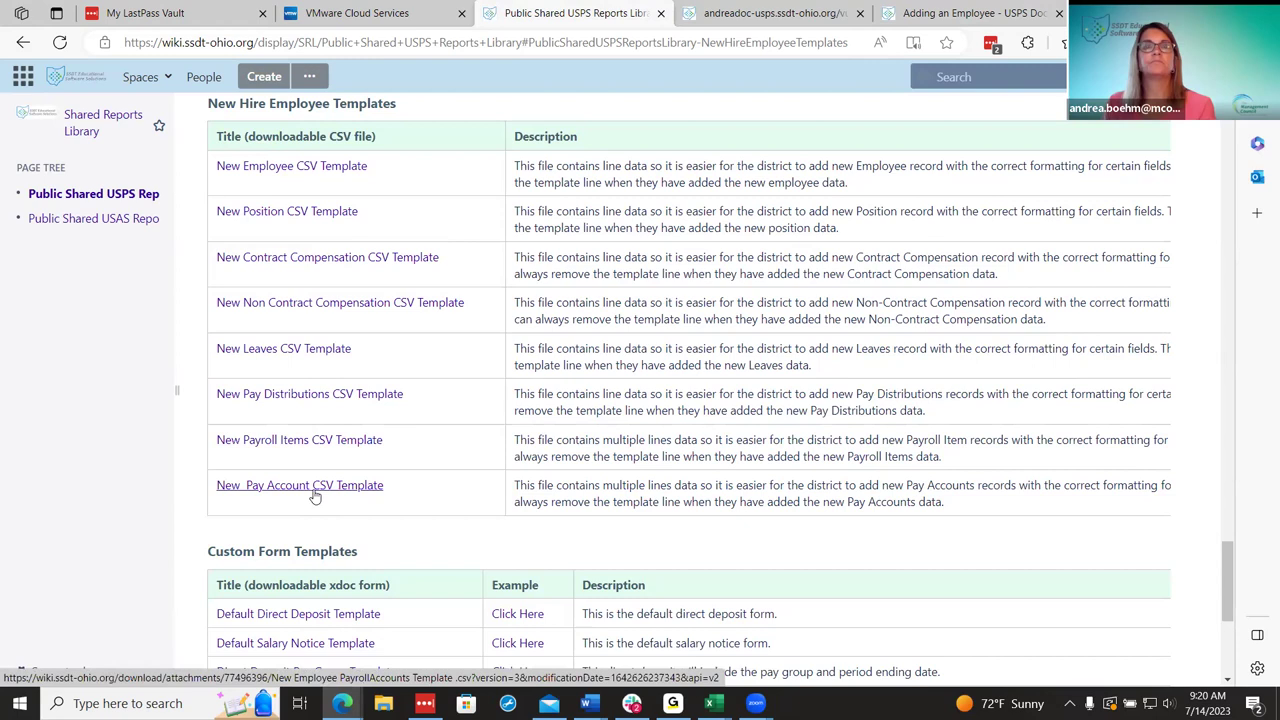
left_click(331, 176)
left_click(617, 456)
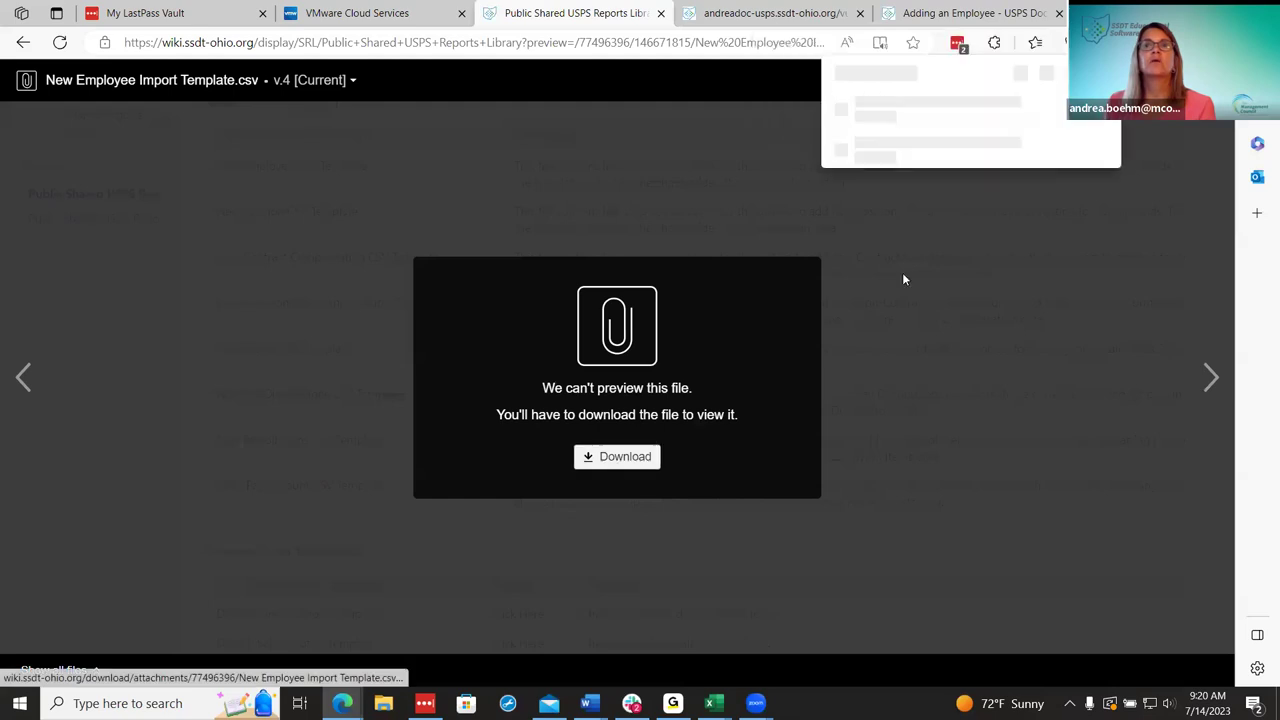
Open the New Employee Import Template in Excel and auto-fit all columns to their headers
left_click(908, 116)
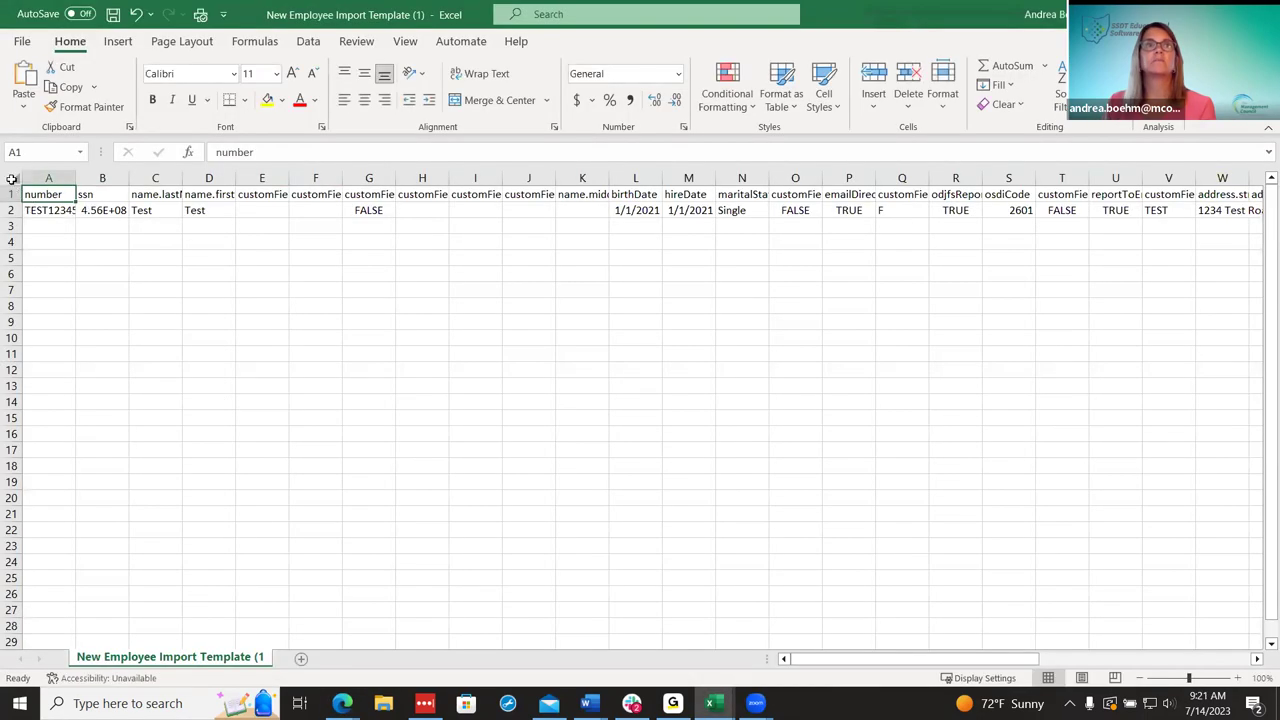
left_click(12, 178)
double_click(76, 178)
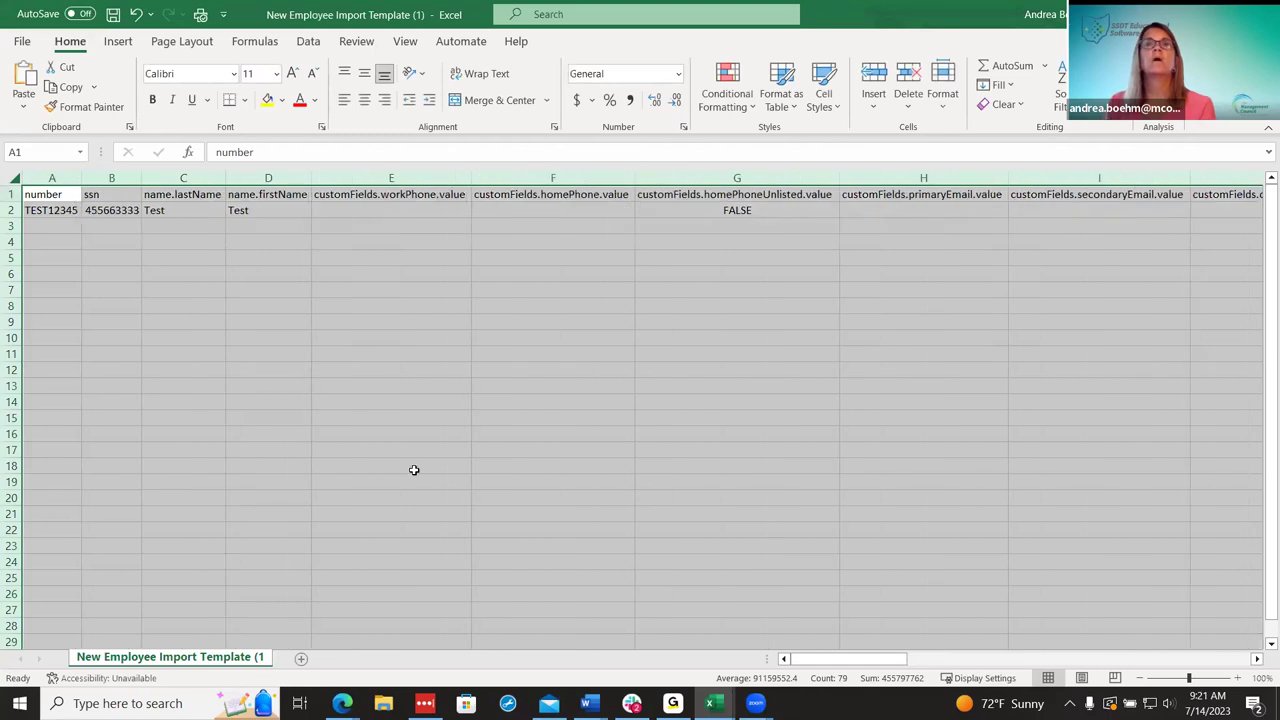
left_click(825, 662)
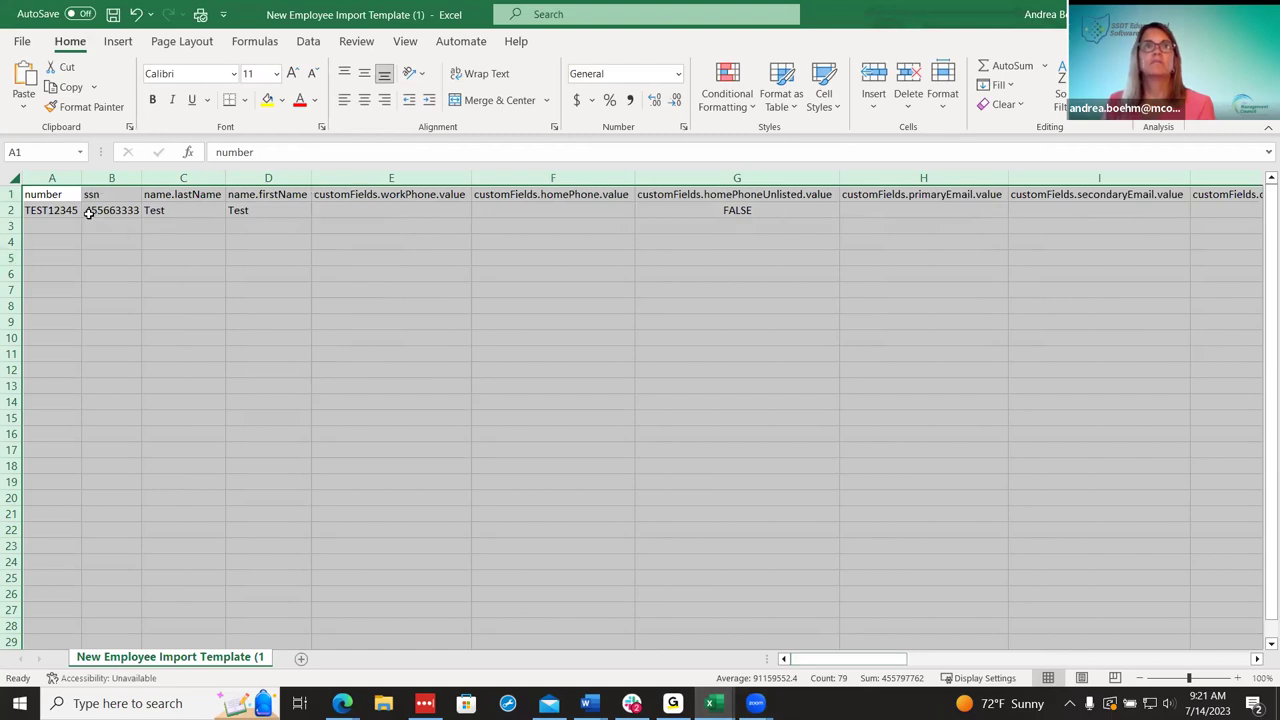
mouse_move(829, 664)
left_mouse_down()
mouse_move(1170, 660)
mouse_move(1220, 641)
mouse_move(1160, 666)
mouse_move(807, 672)
left_mouse_up()
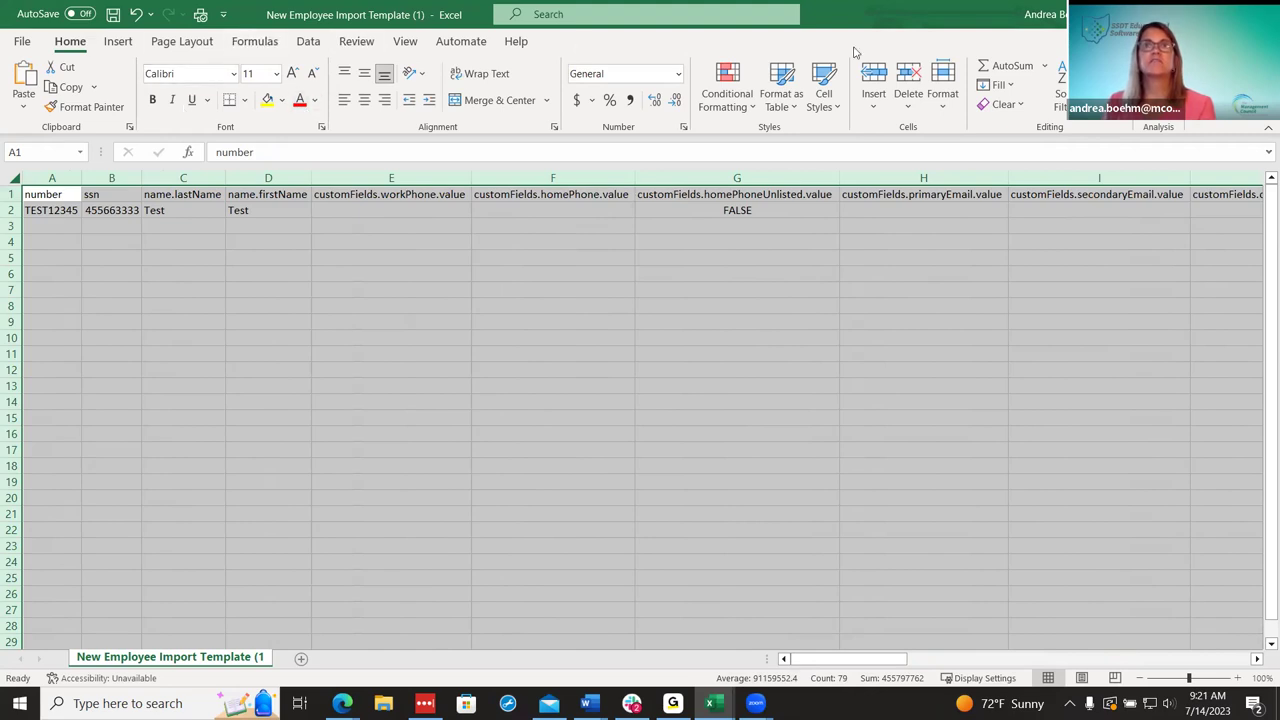
Close the file preview and return to the USPS Public Share Report Library page
key("ctrl+Tab")
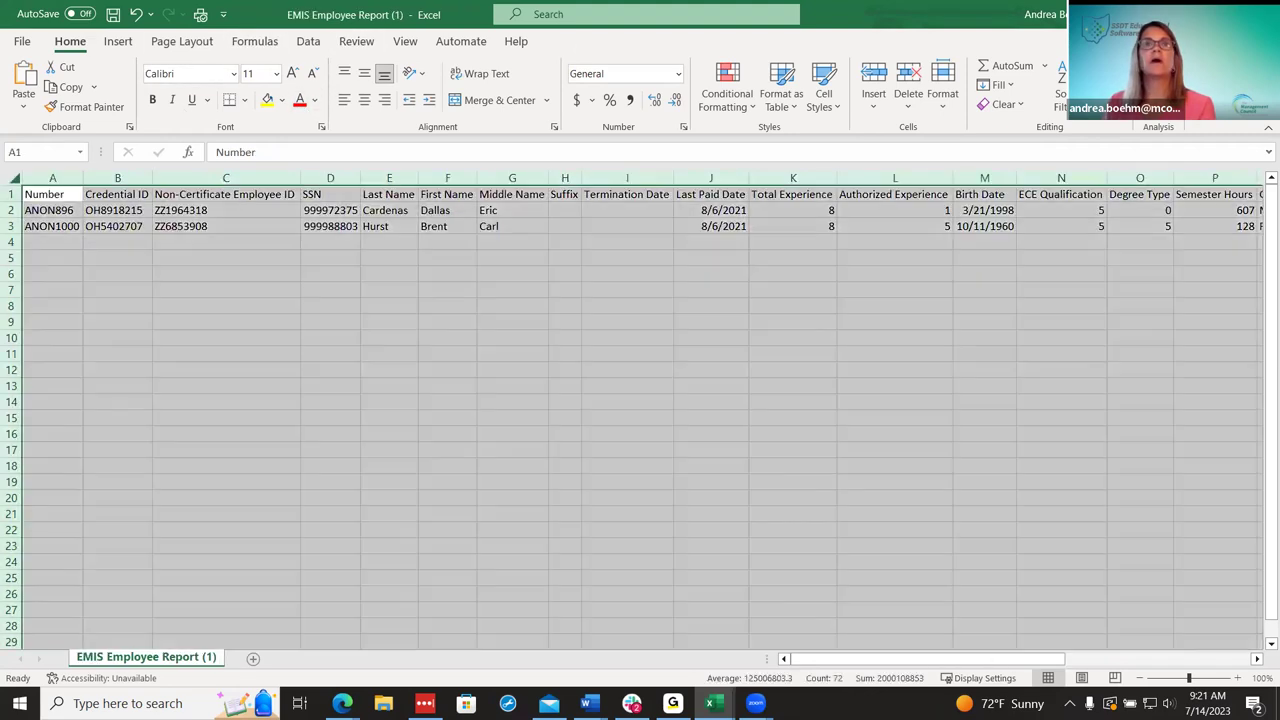
key("alt+Tab")
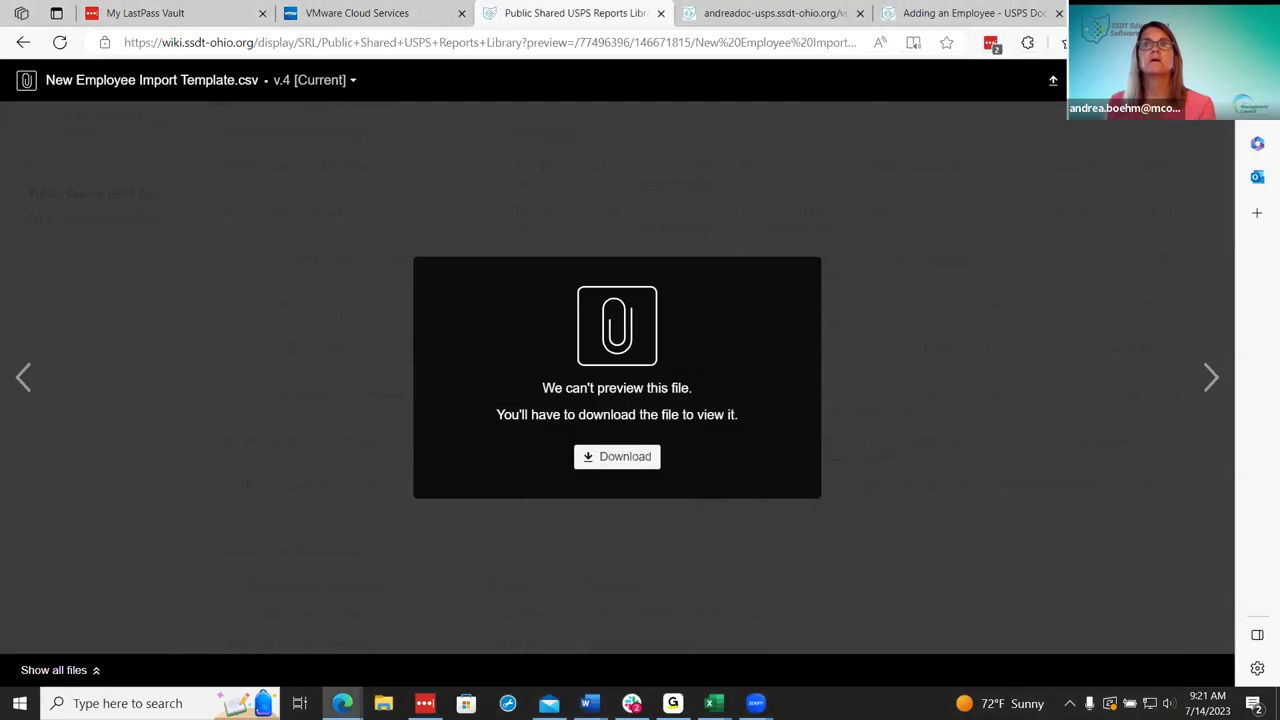
key("Escape")
left_click(755, 12)
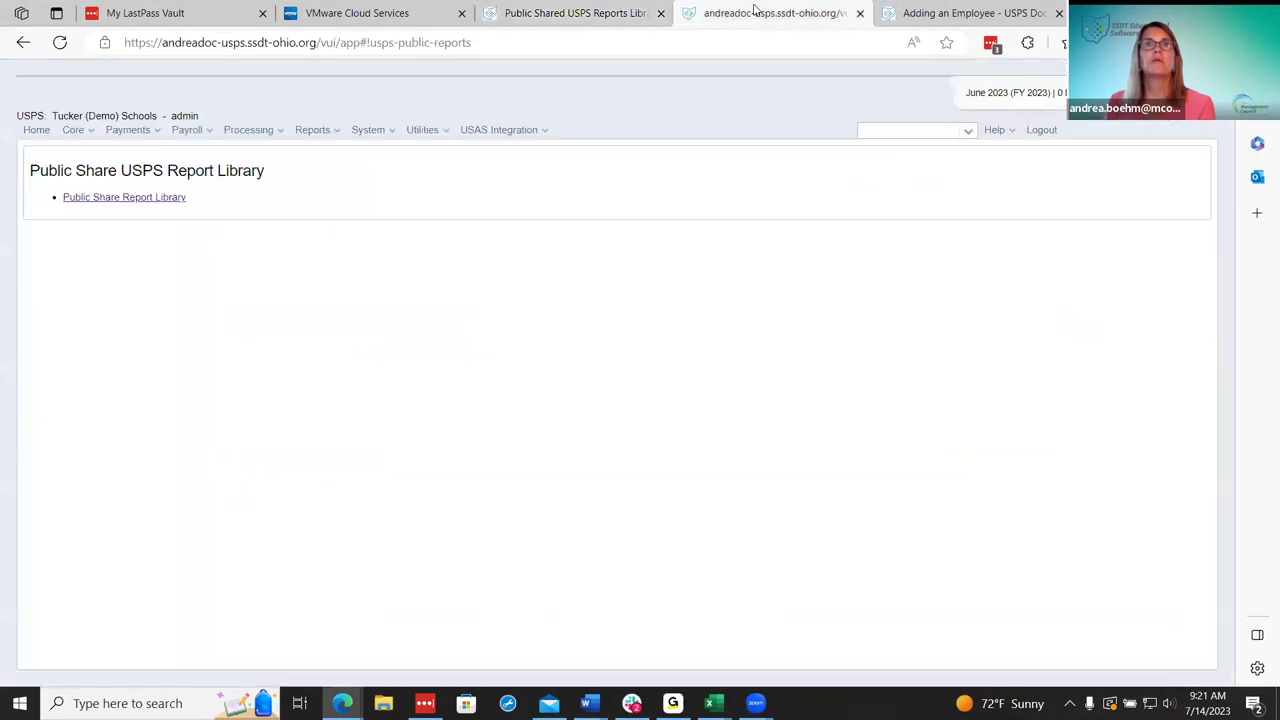
Open Utilities > Mass Load and pick Employee as the importable entity
left_click(369, 137)
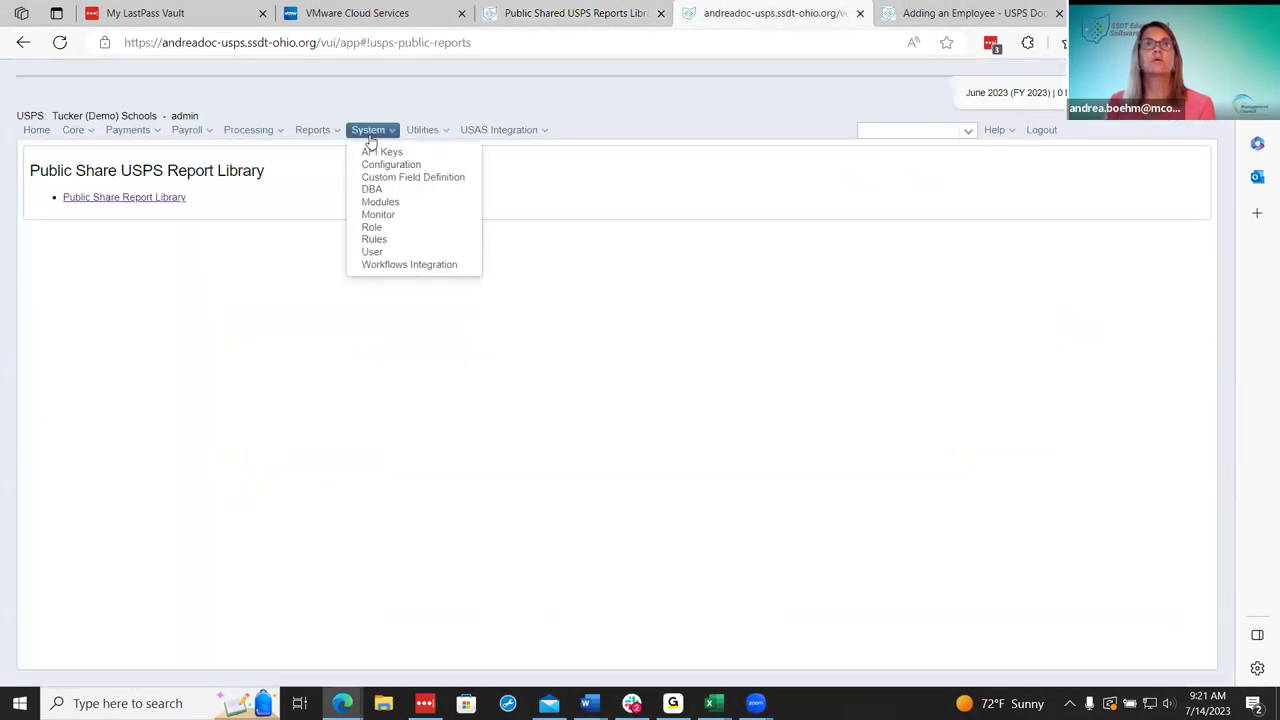
left_click(420, 130)
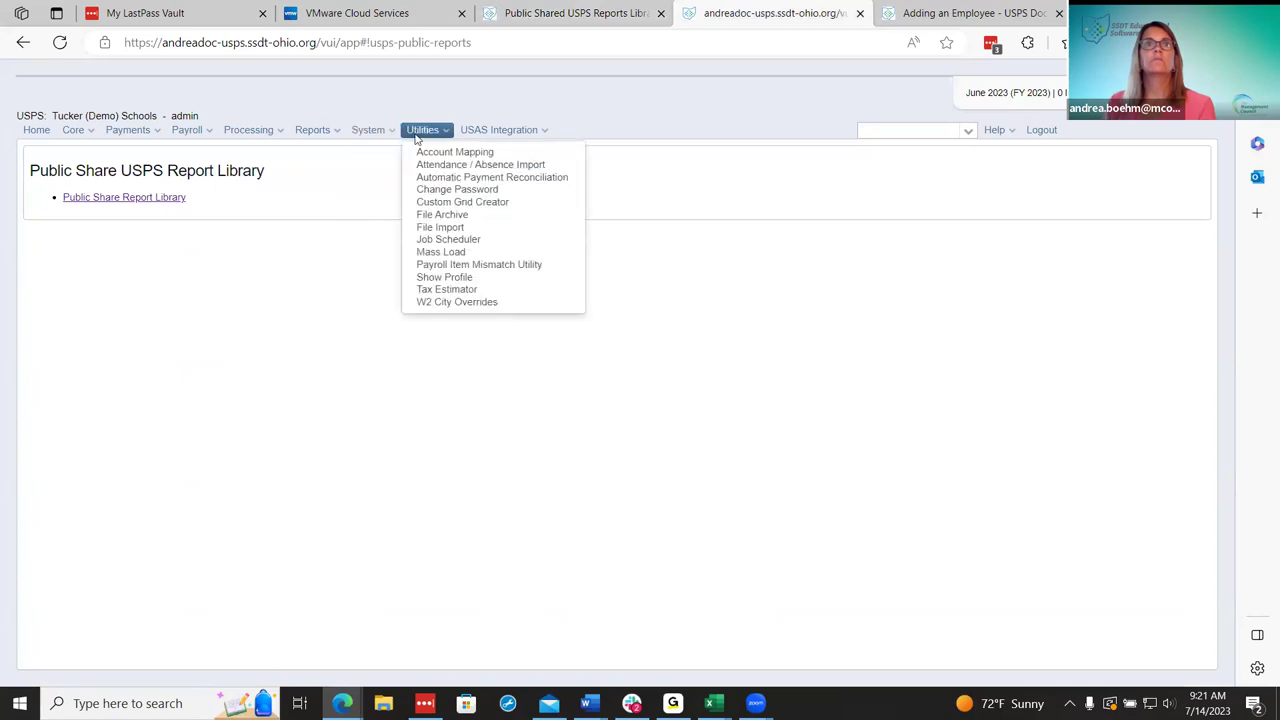
left_click(441, 252)
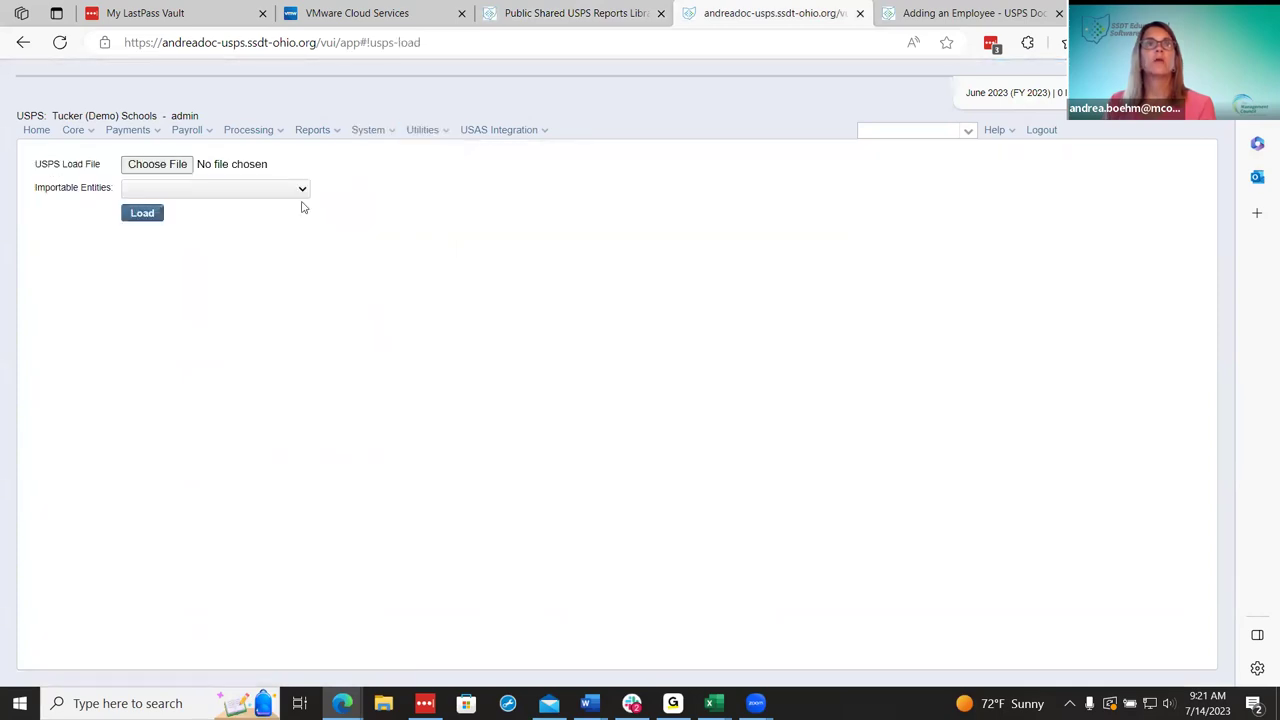
left_click(170, 190)
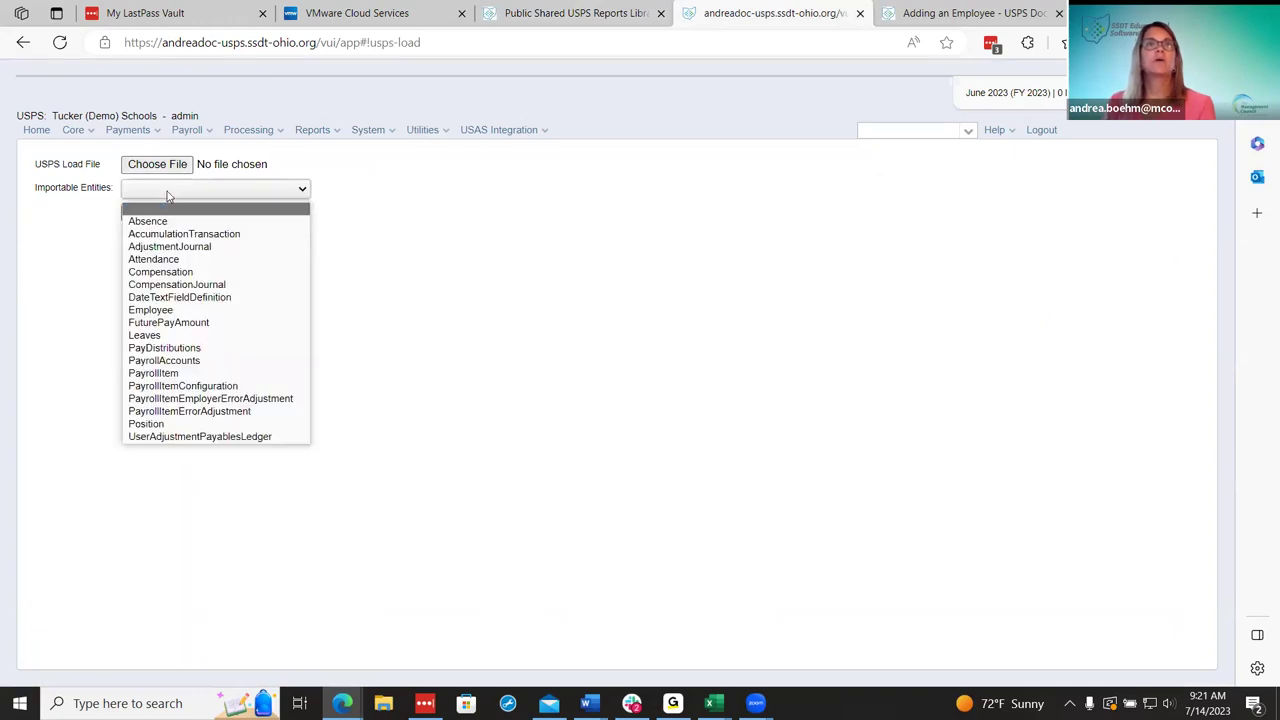
left_click(190, 311)
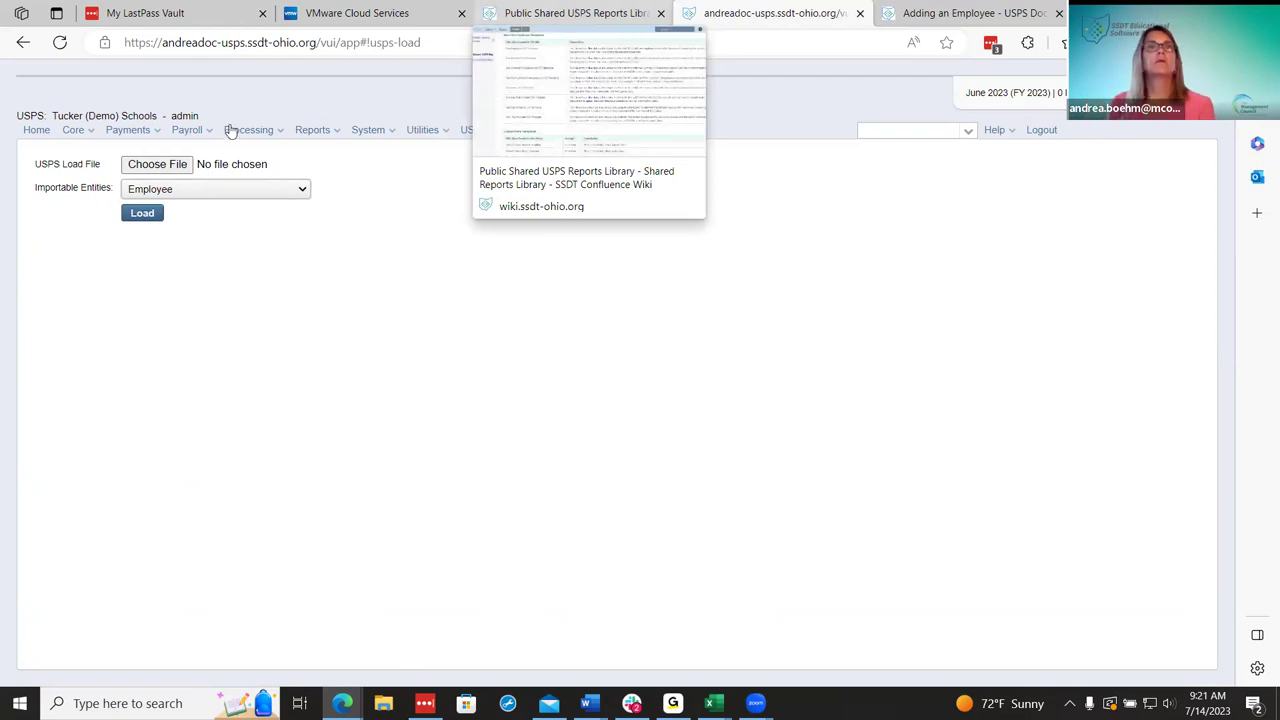
Review the importable entity list again, then return to the Adding an Employee wiki page
left_click(191, 190)
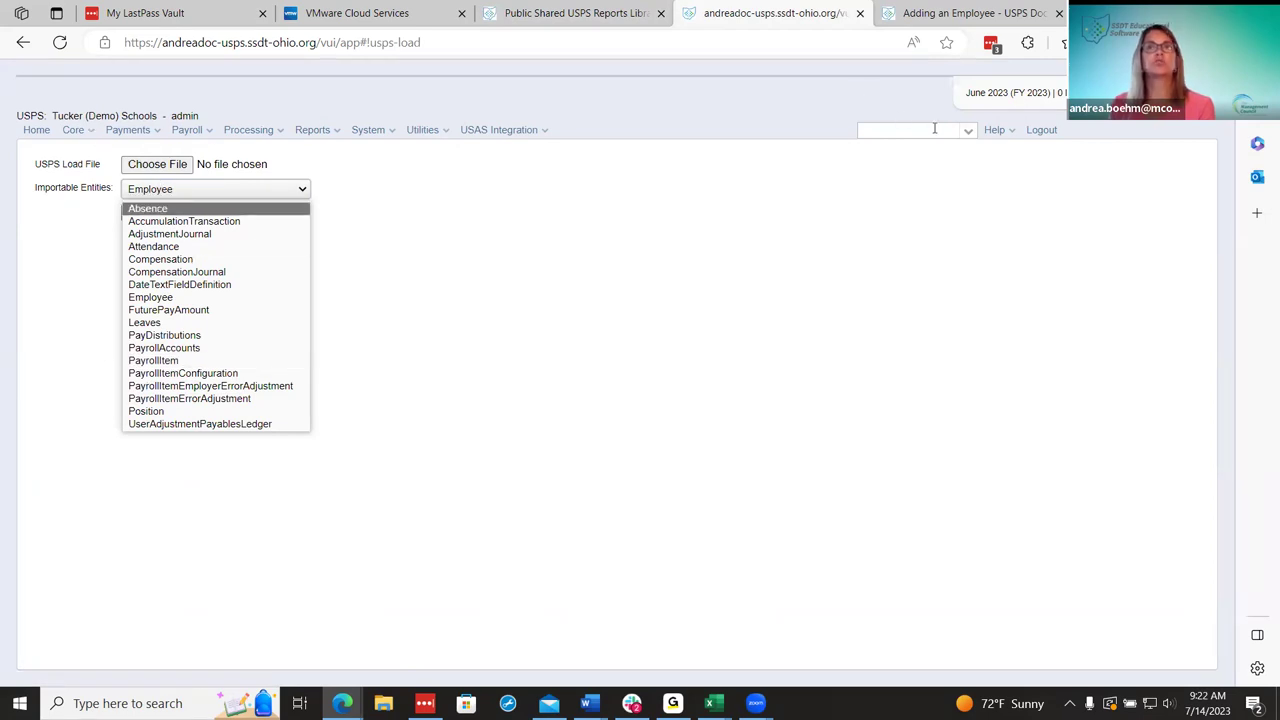
left_click(91, 134)
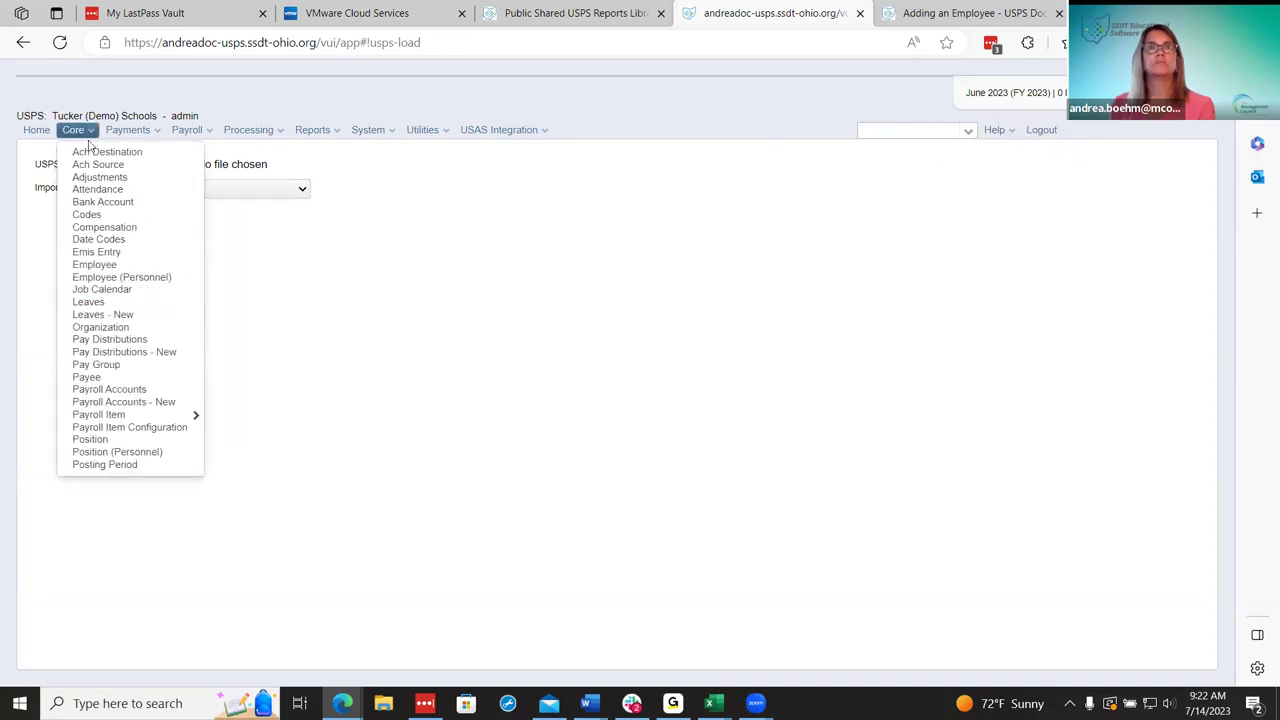
left_click(927, 8)
Open the New Hire Employee CSV Templates list and glance at USPS's Core menu
scroll(395, 398, "up", 3)
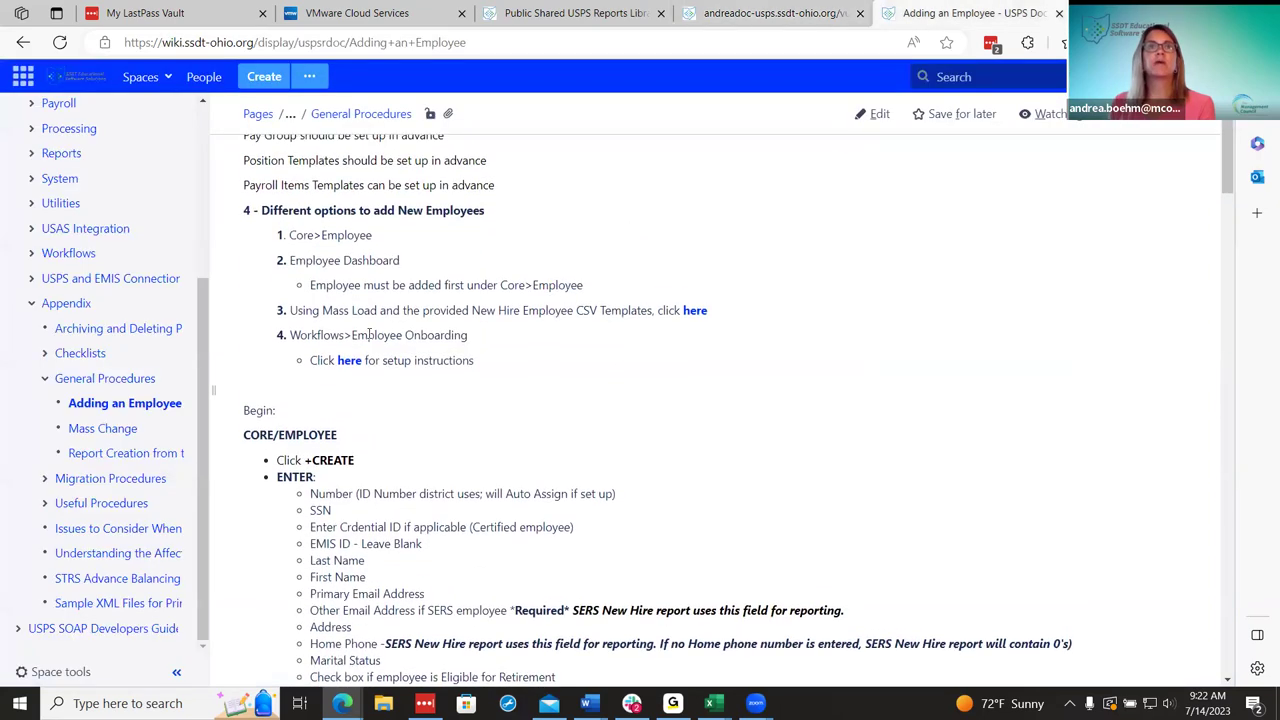
left_click(694, 310)
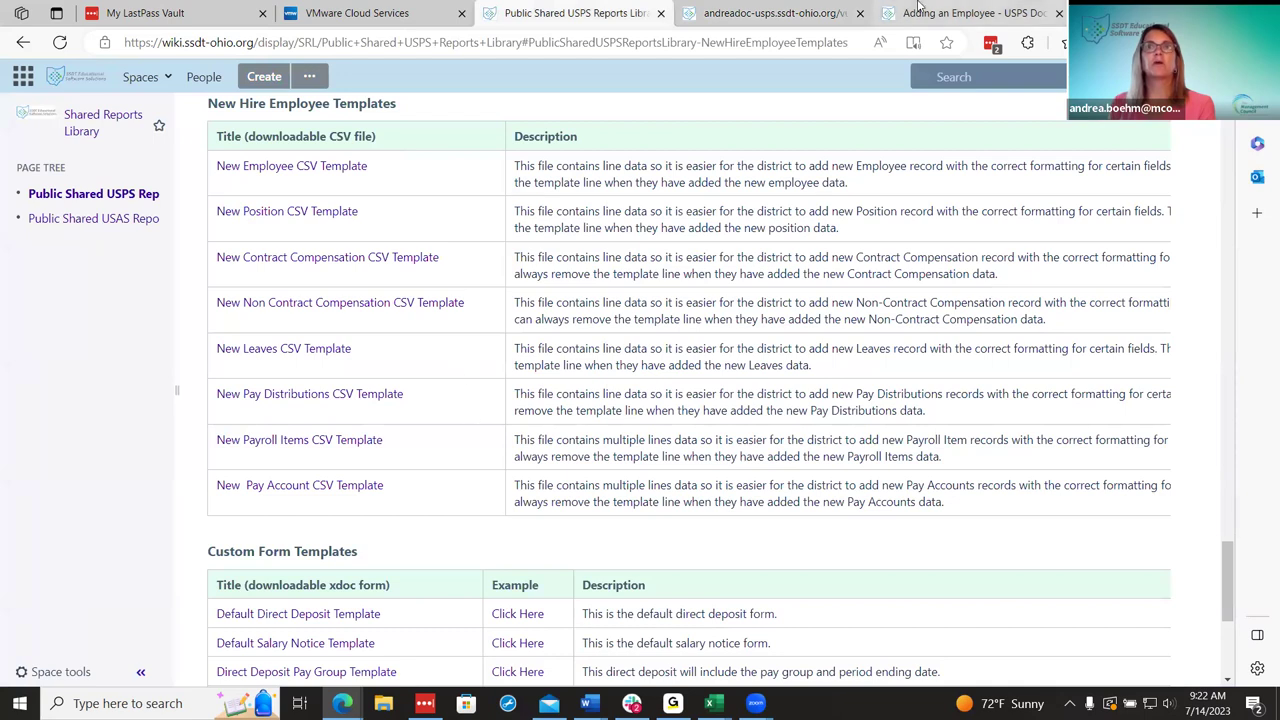
left_click(918, 8)
left_click(770, 13)
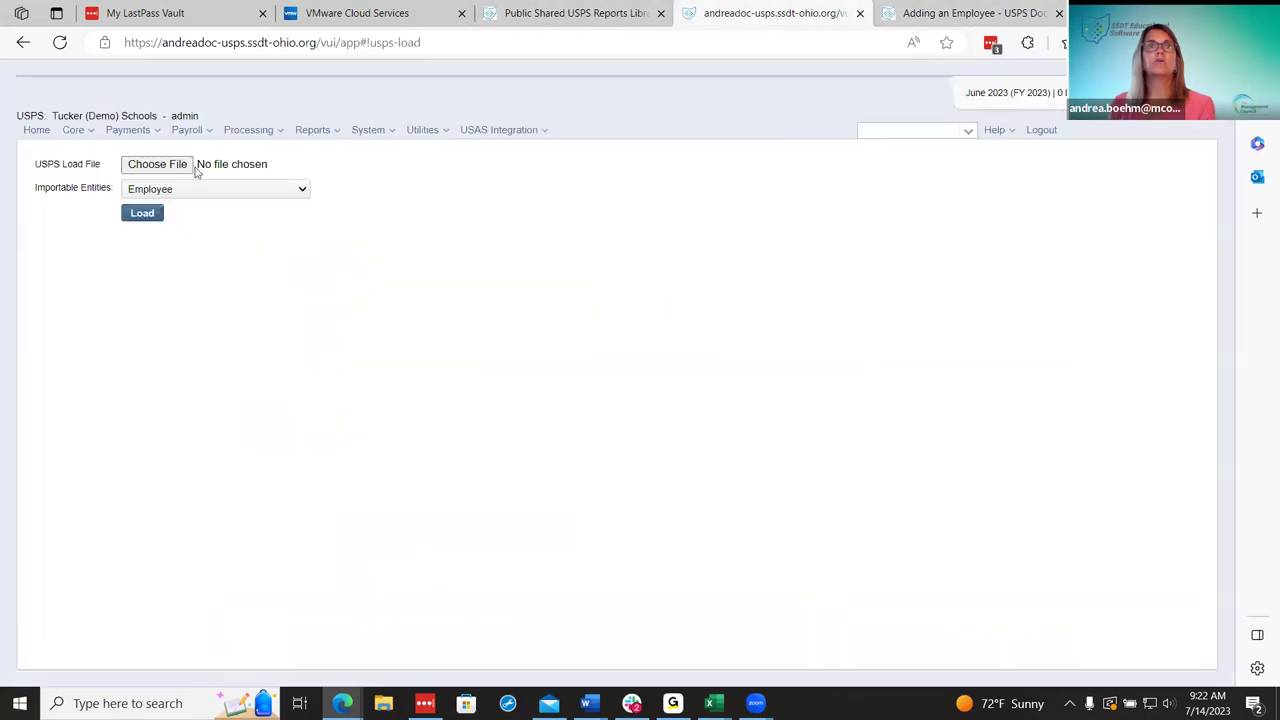
left_click(75, 130)
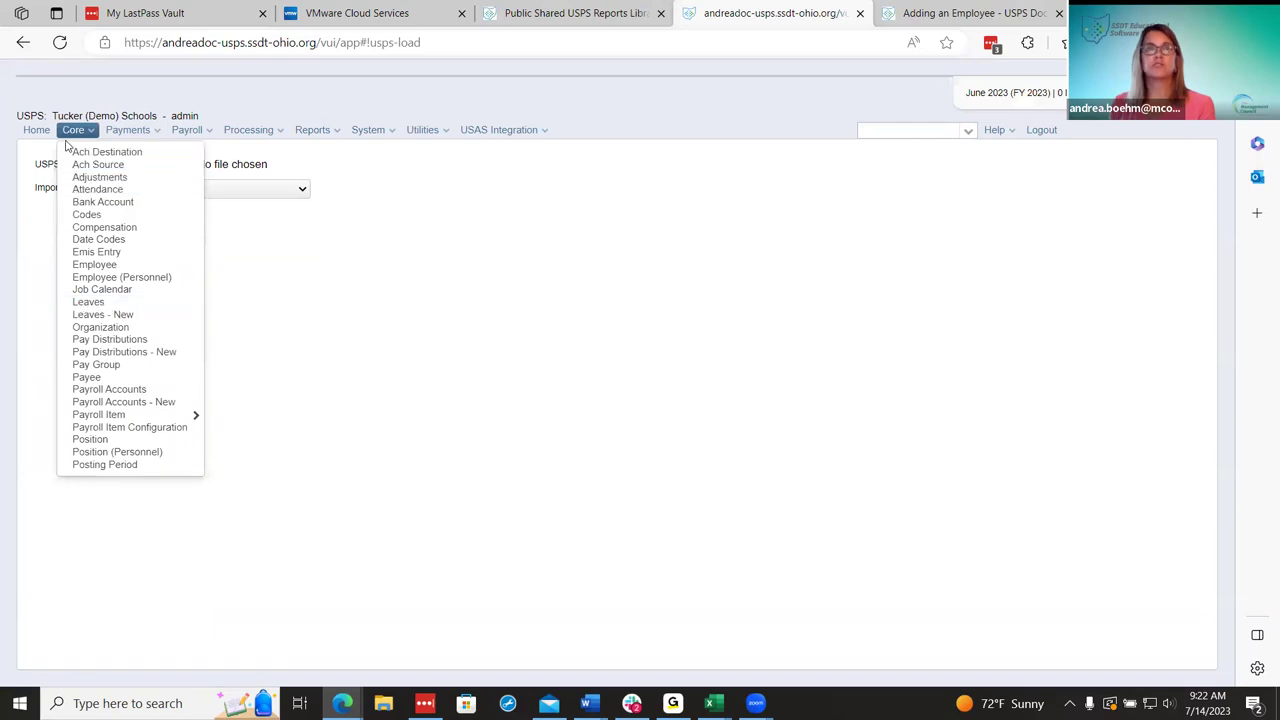
Scroll the Shared Reports Library back up to the report categories above Per pay Reports
left_click(634, 8)
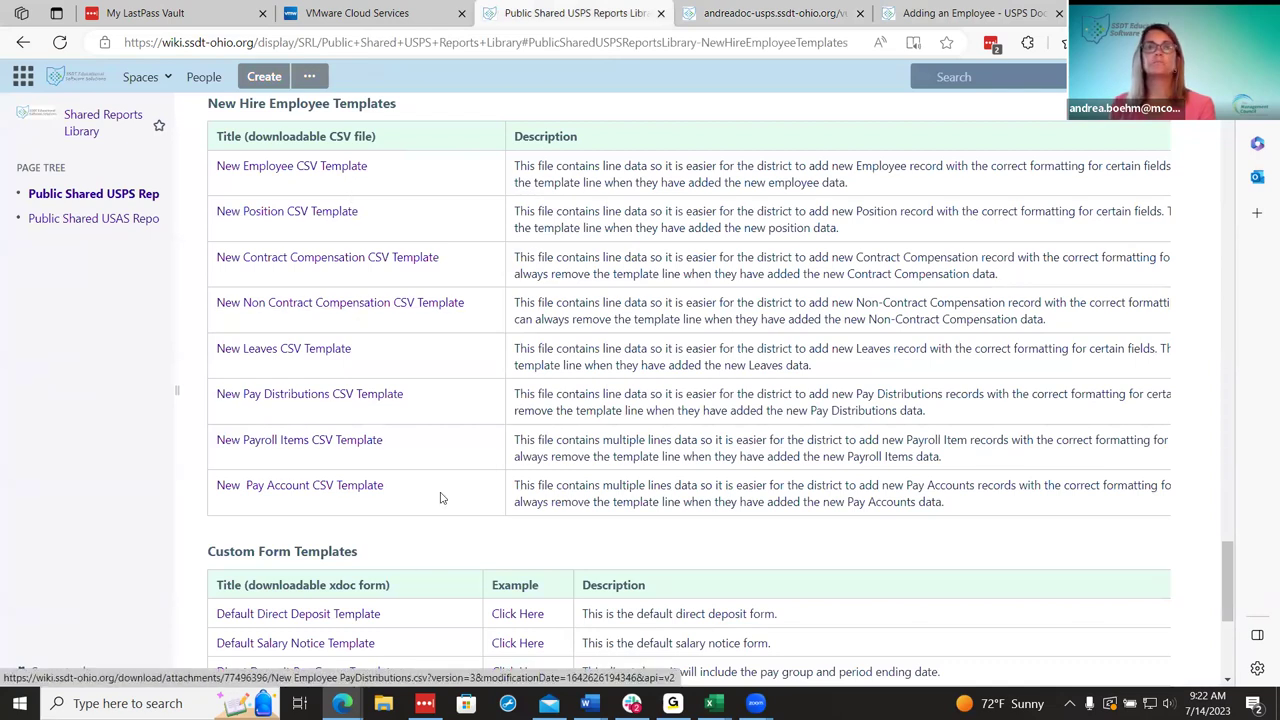
scroll(443, 498, "up", 1)
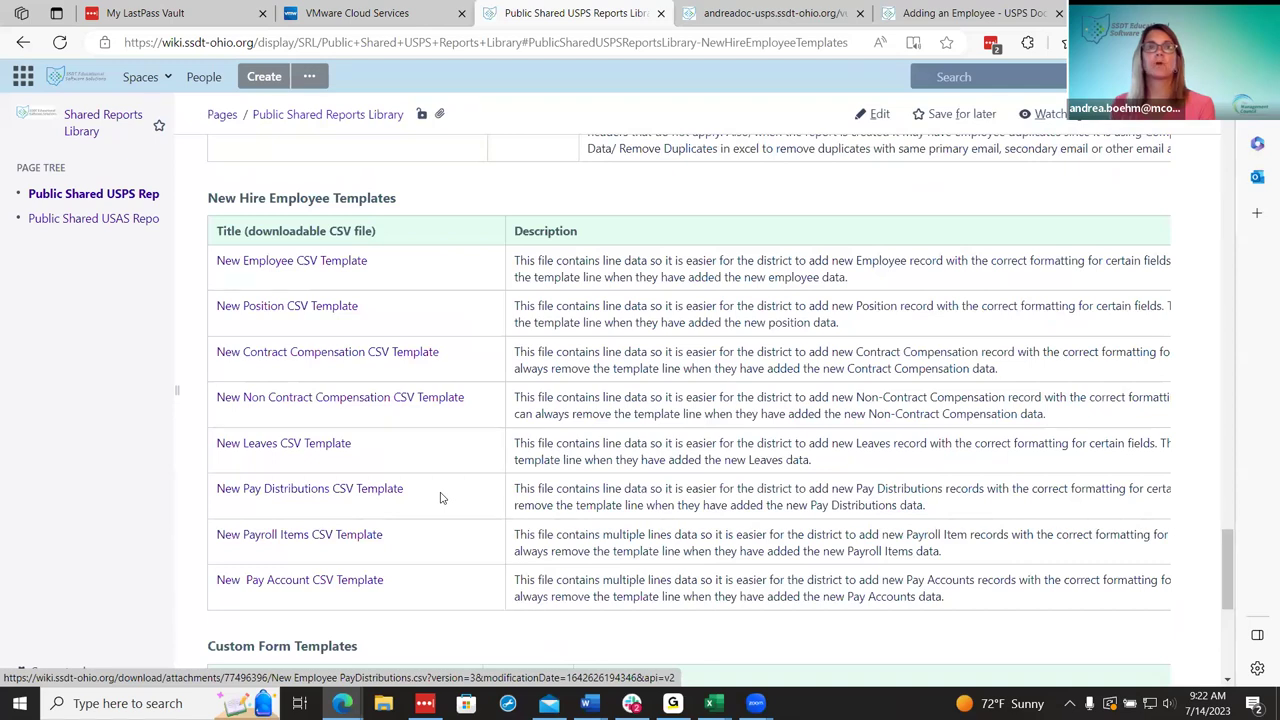
scroll(443, 498, "down", 2)
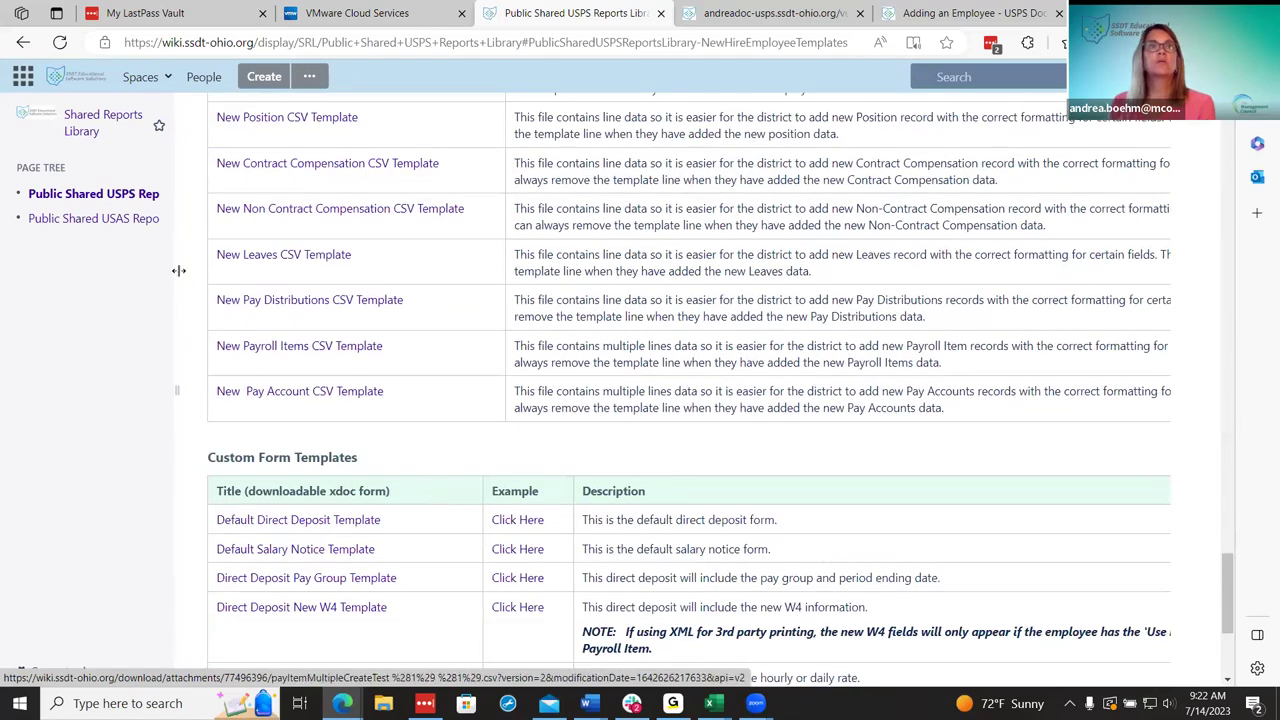
scroll(567, 397, "up", 20)
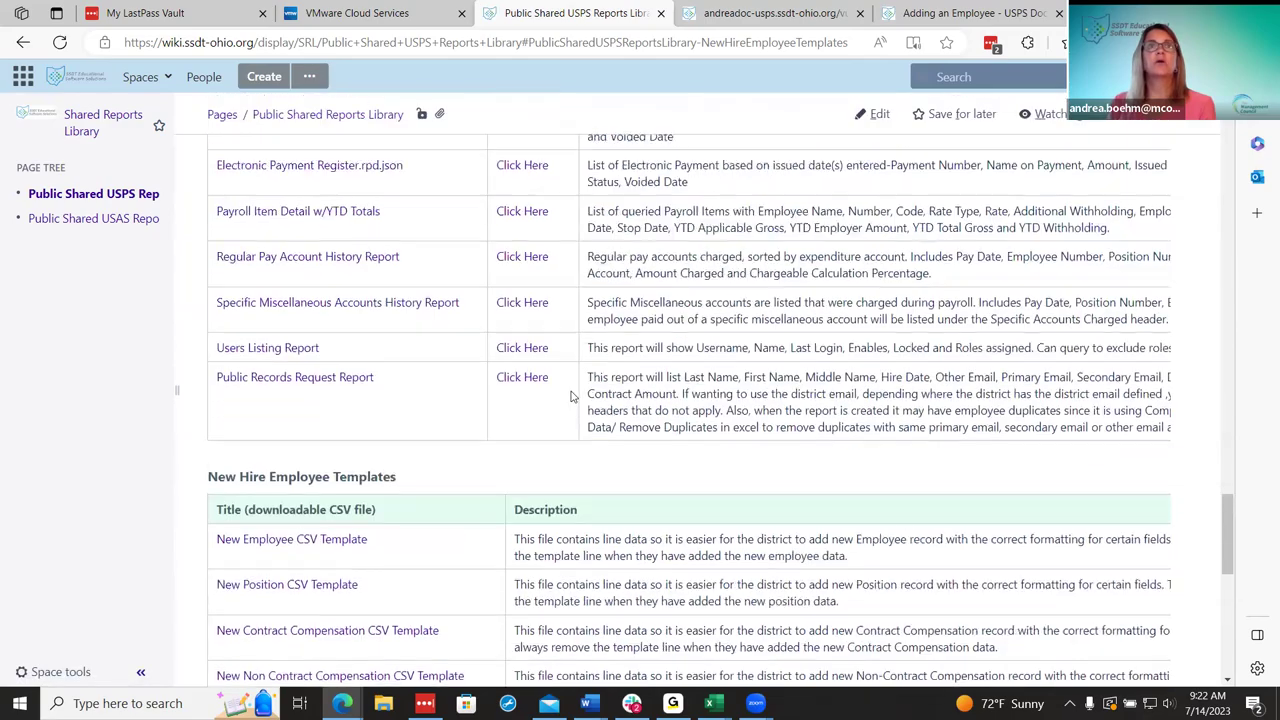
scroll(572, 397, "up", 20)
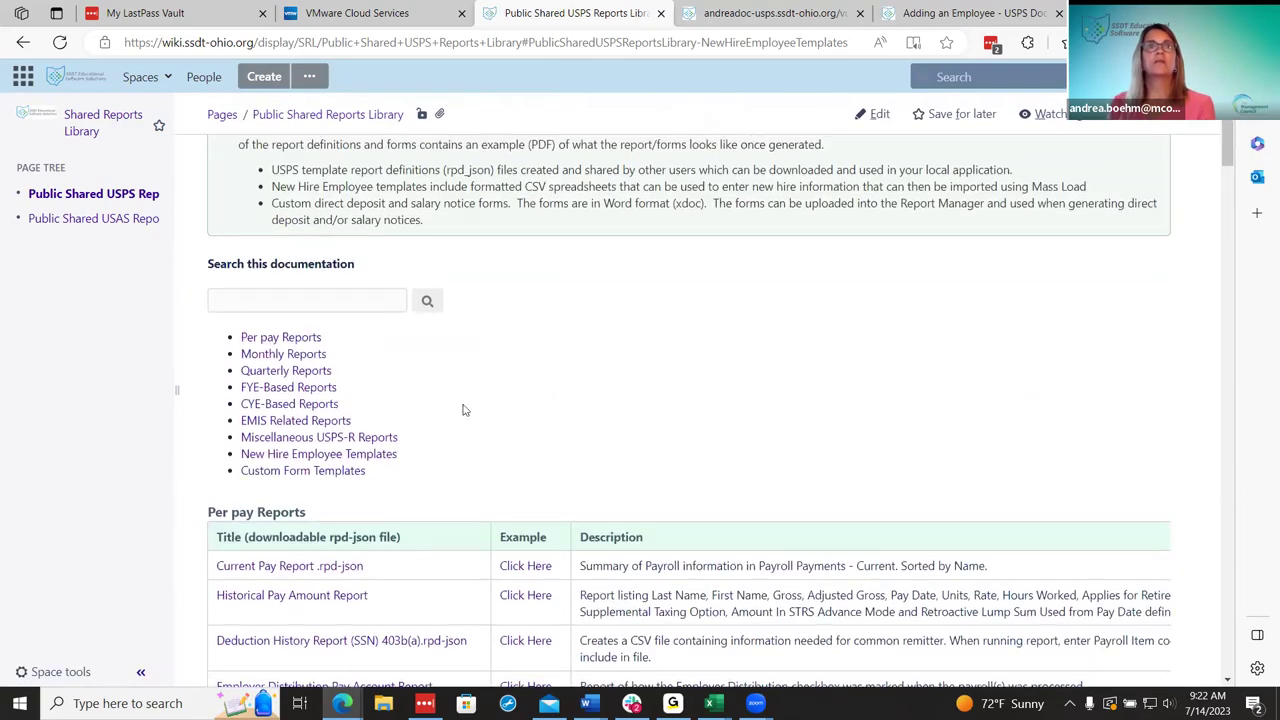
Download the New Employee EMIS Employee Report CSV from EMIS Related Reports and open it in Excel
left_click(328, 428)
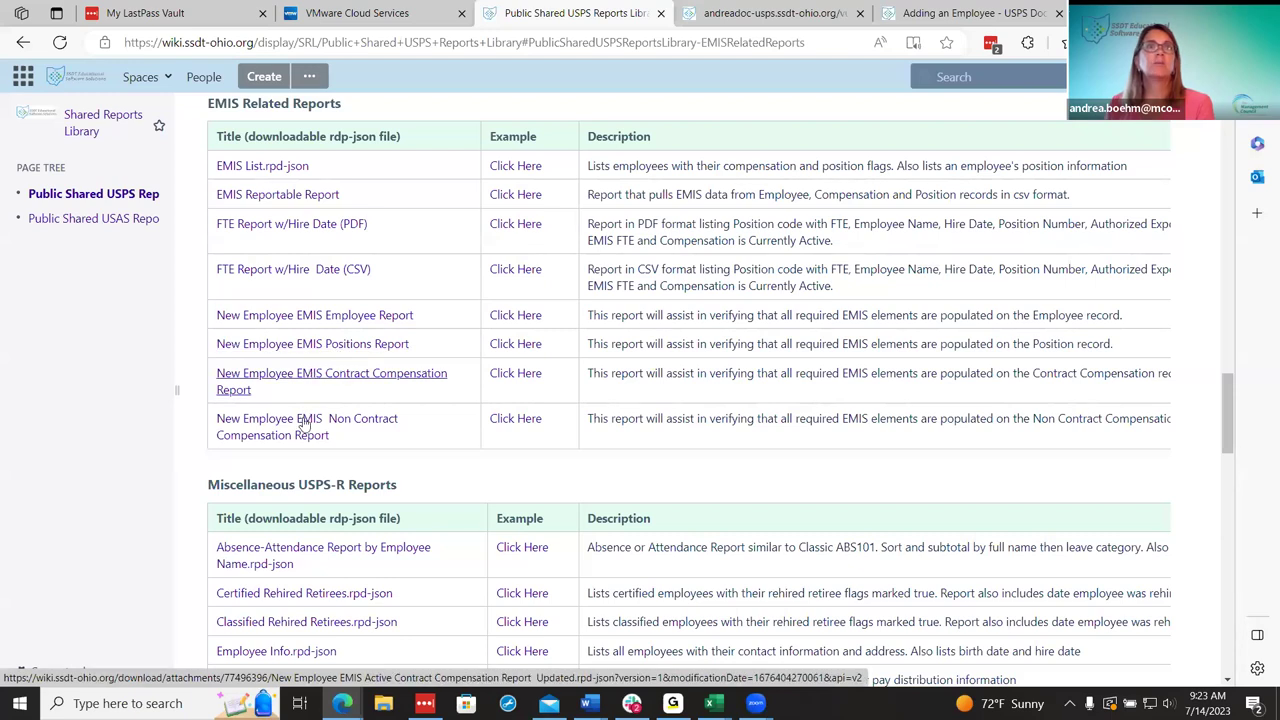
left_click(493, 319)
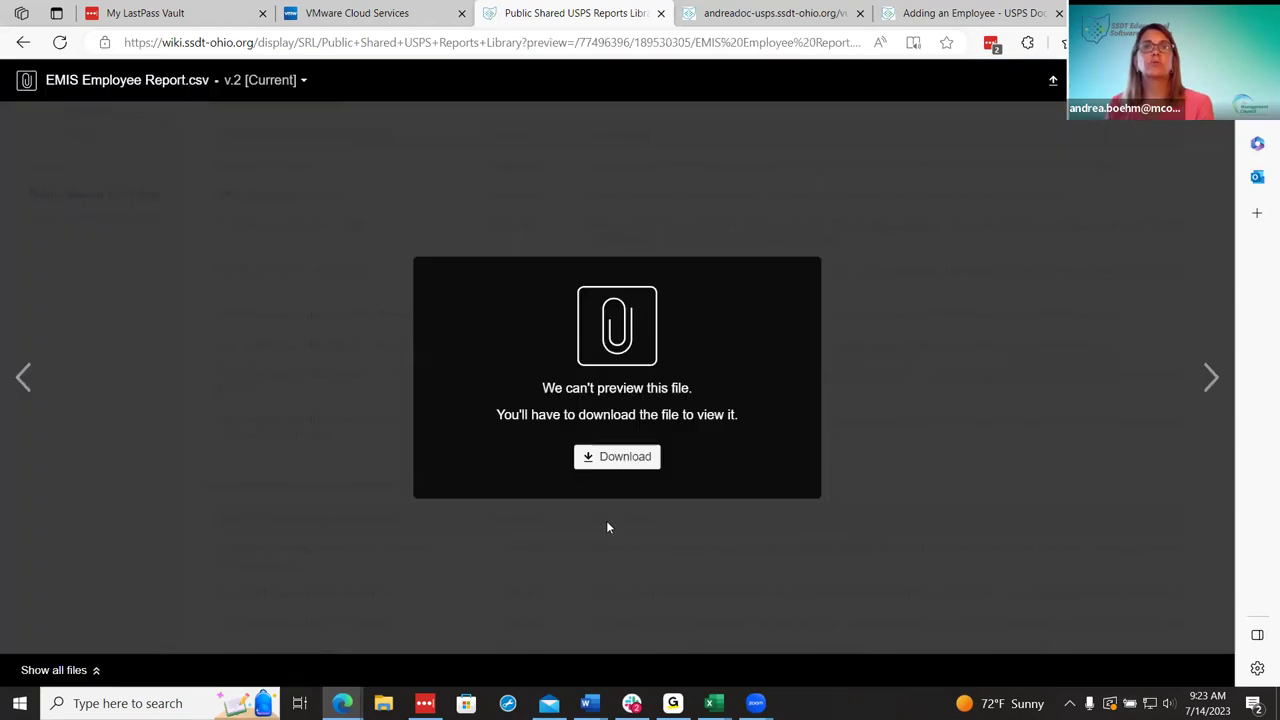
left_click(606, 462)
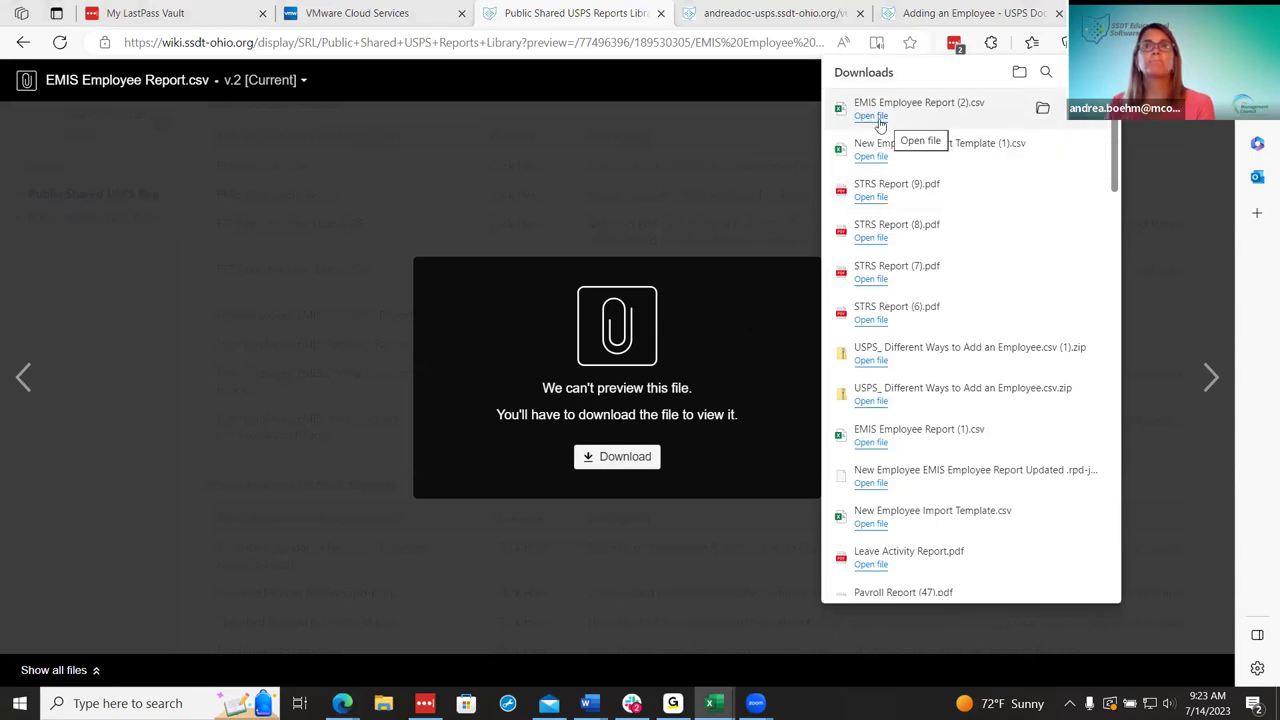
left_click(877, 118)
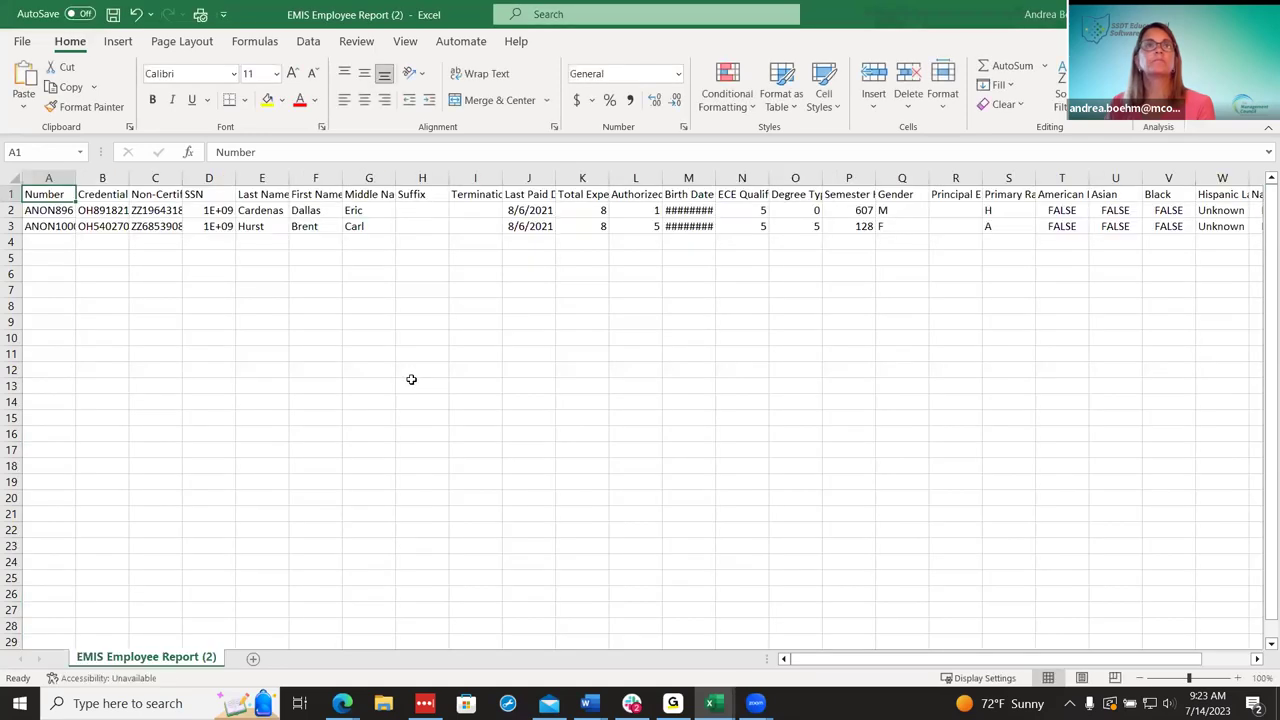
Auto-fit every column of EMIS Employee Report (2) and scroll across its data
left_click(15, 182)
double_click(75, 178)
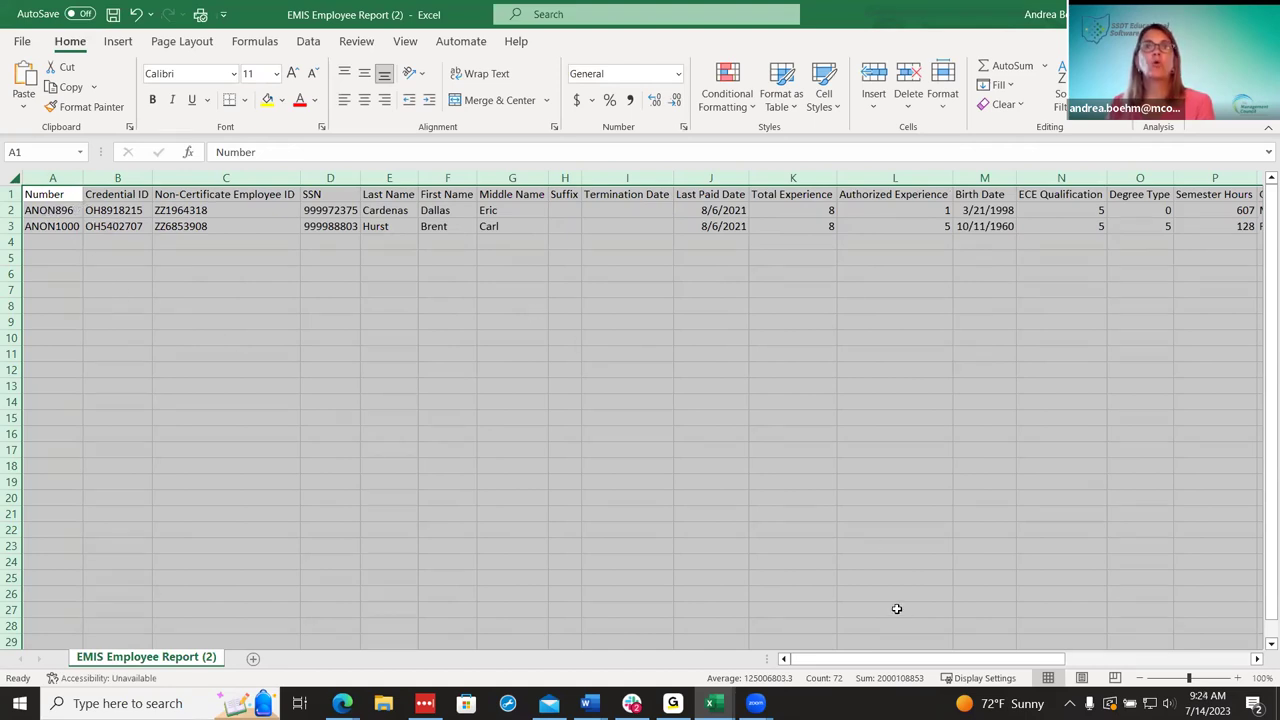
left_click_drag(962, 659, 1150, 618)
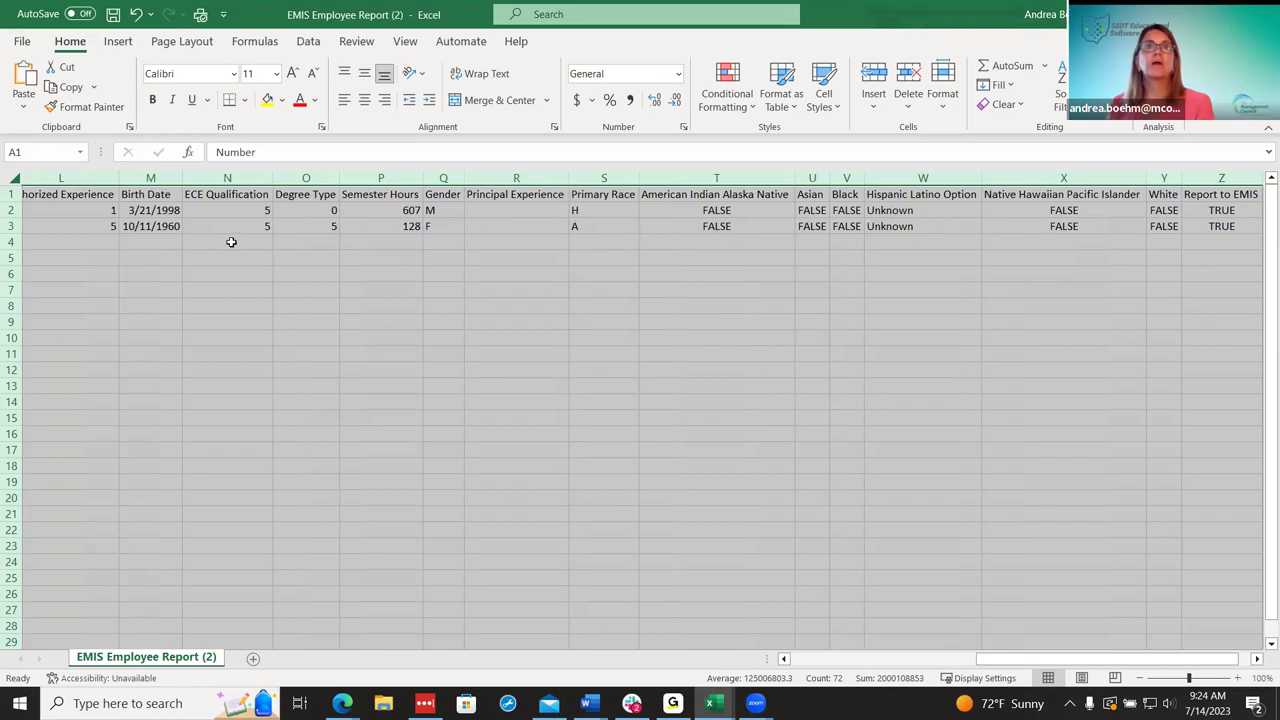
left_click_drag(1019, 660, 789, 645)
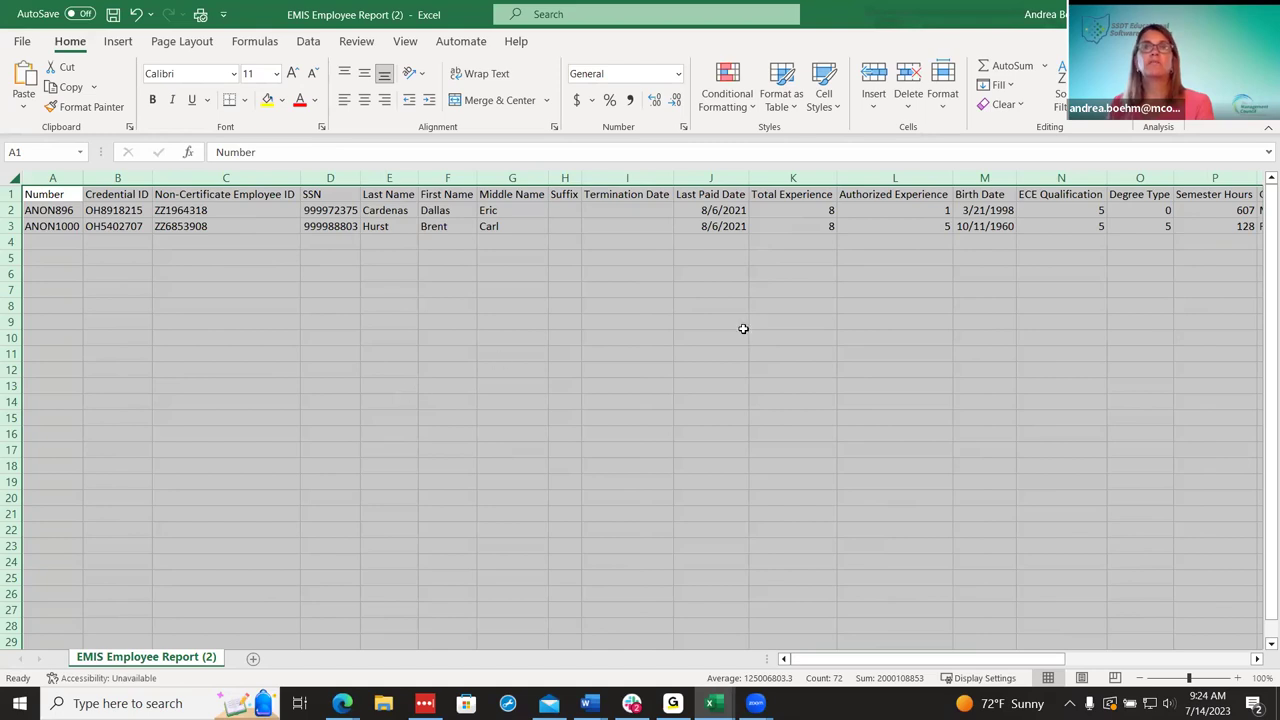
double_click(838, 14)
left_click(1040, 85)
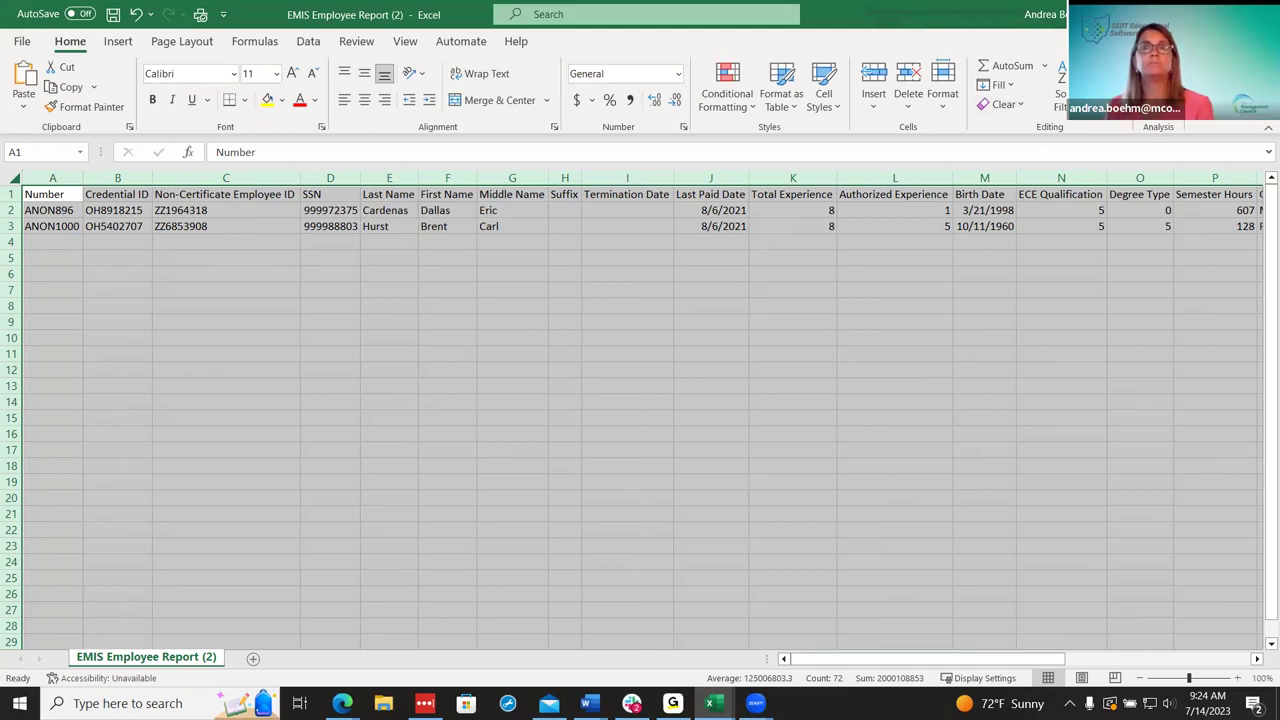
Close both EMIS Employee Report workbooks choosing Don't Save
key("ctrl+w")
left_click(666, 375)
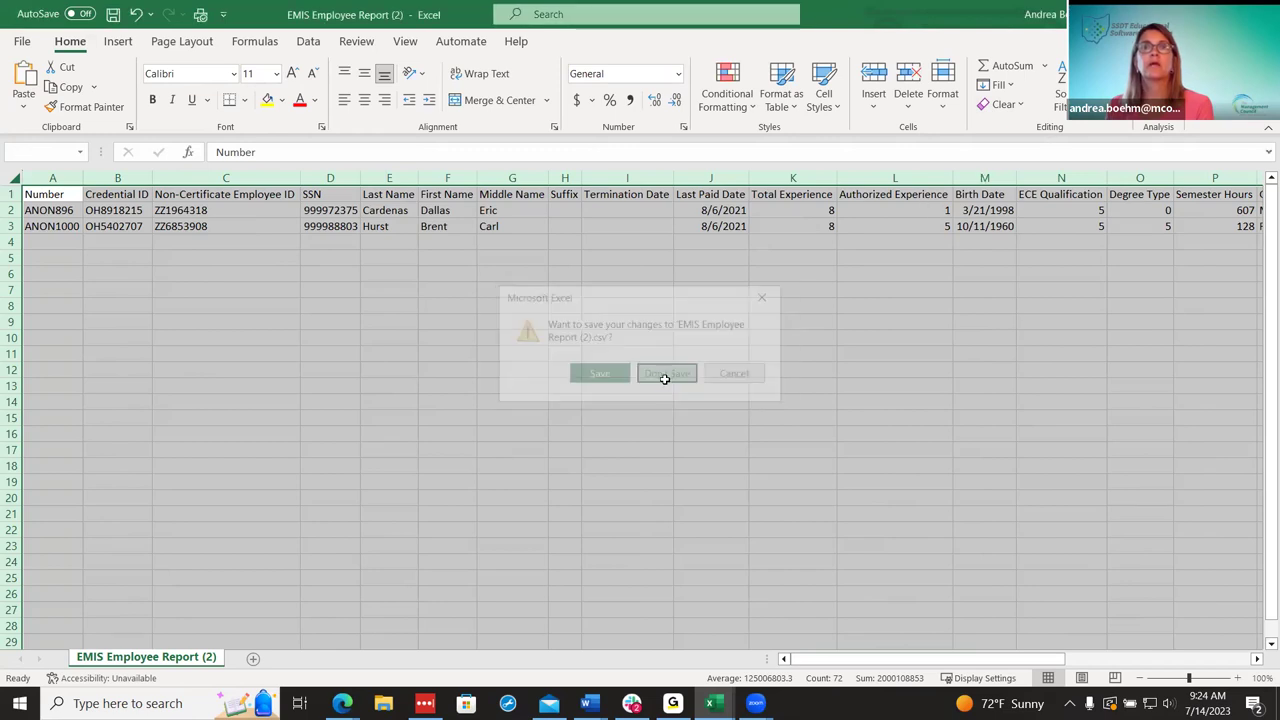
key("ctrl+w")
left_click(737, 385)
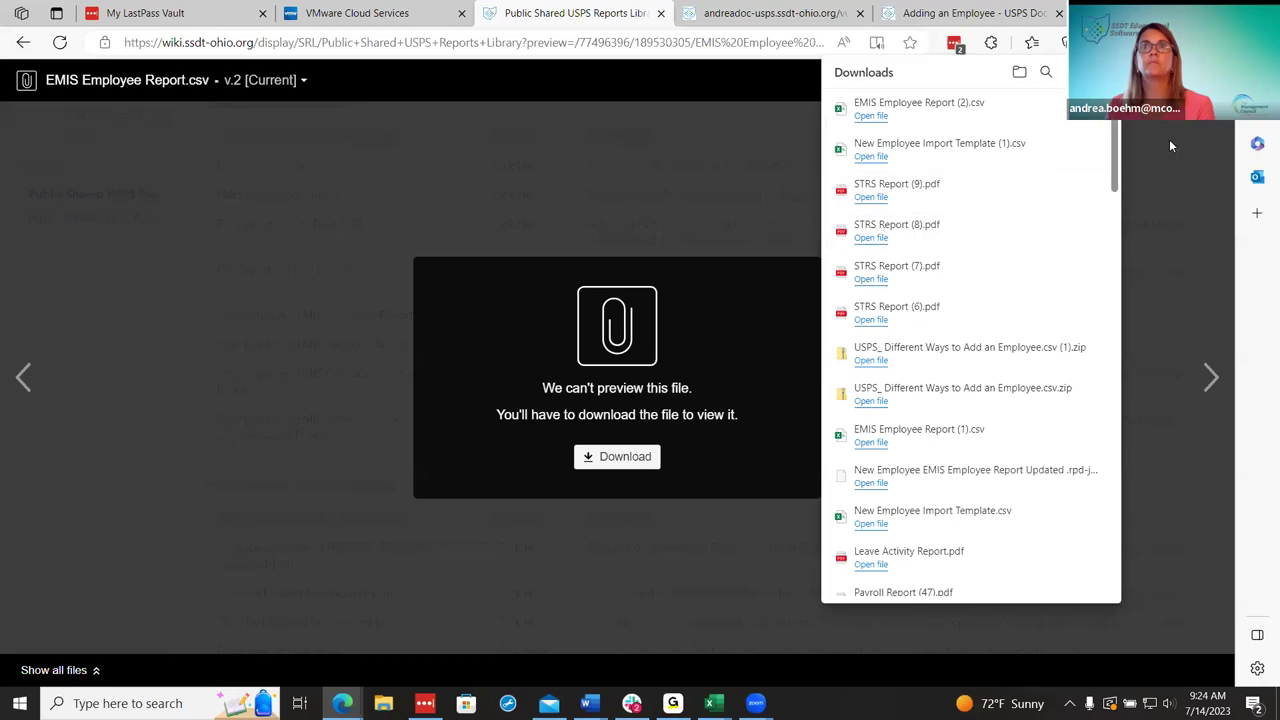
Download the New Employee EMIS Employee Report Updated .rpd-json file from the wiki and go to USPS
left_click(1169, 139)
key("Escape")
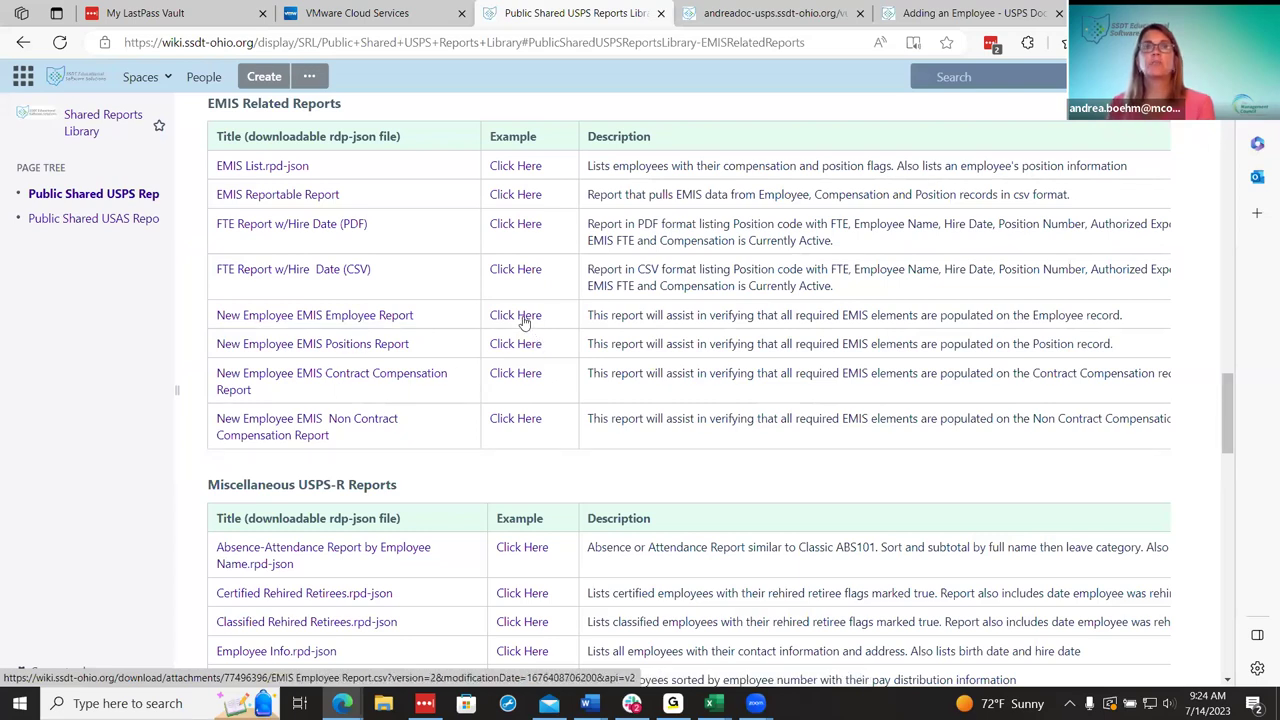
left_click(353, 316)
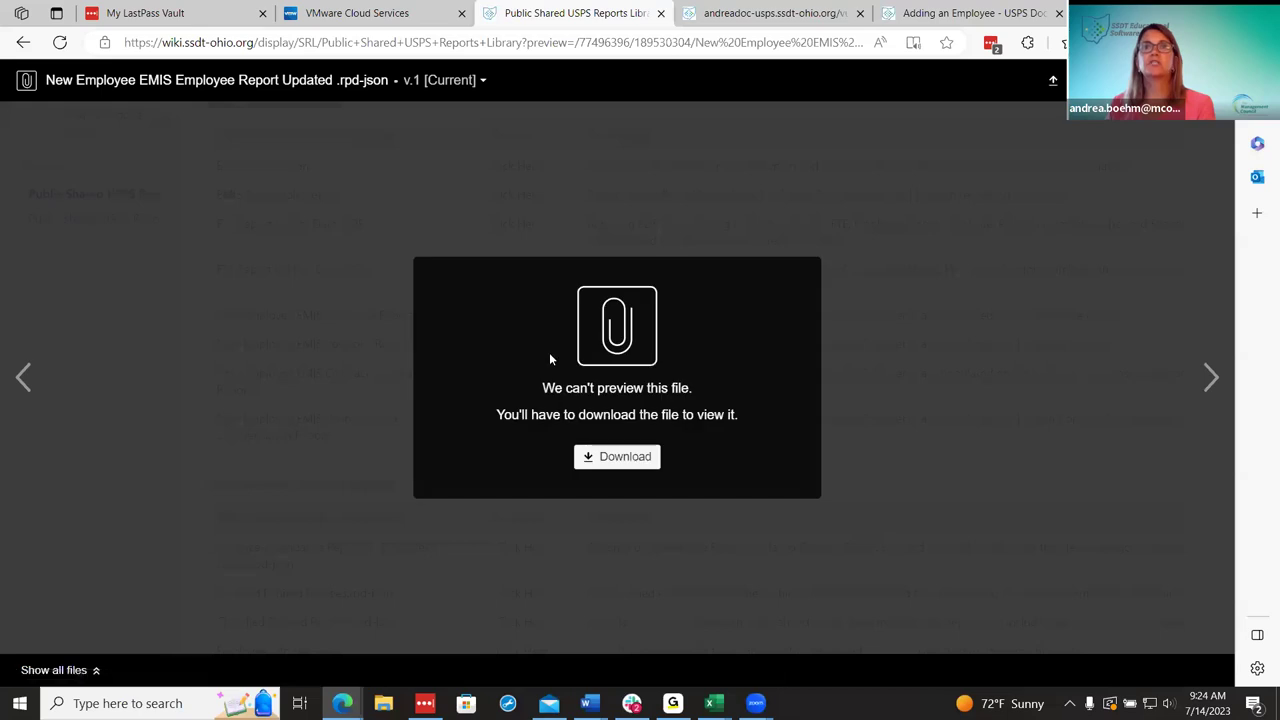
left_click(632, 460)
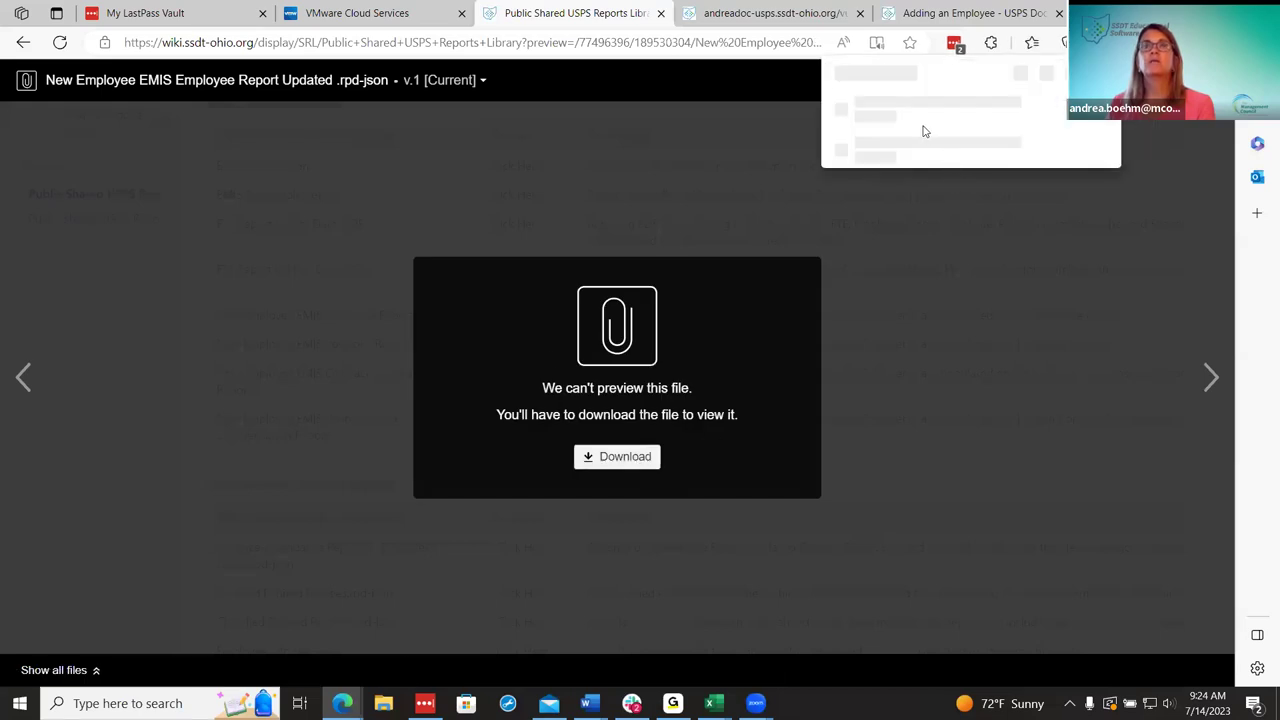
key("Escape")
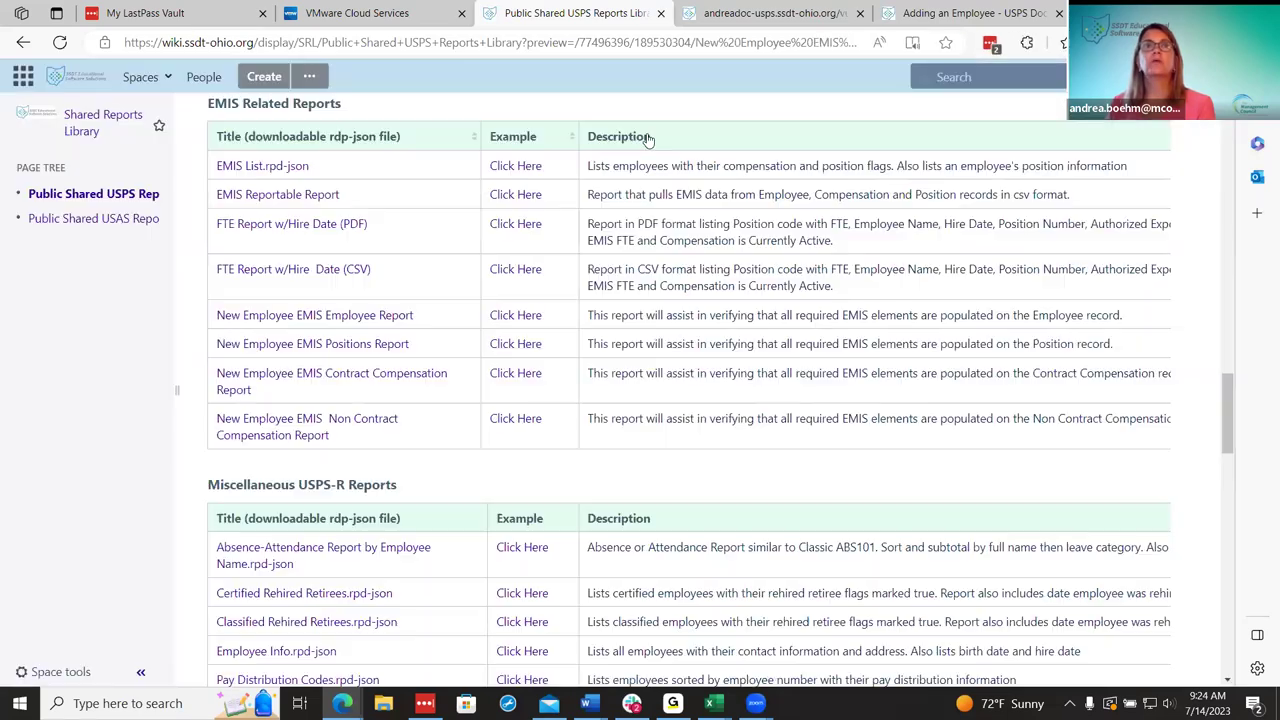
left_click(770, 13)
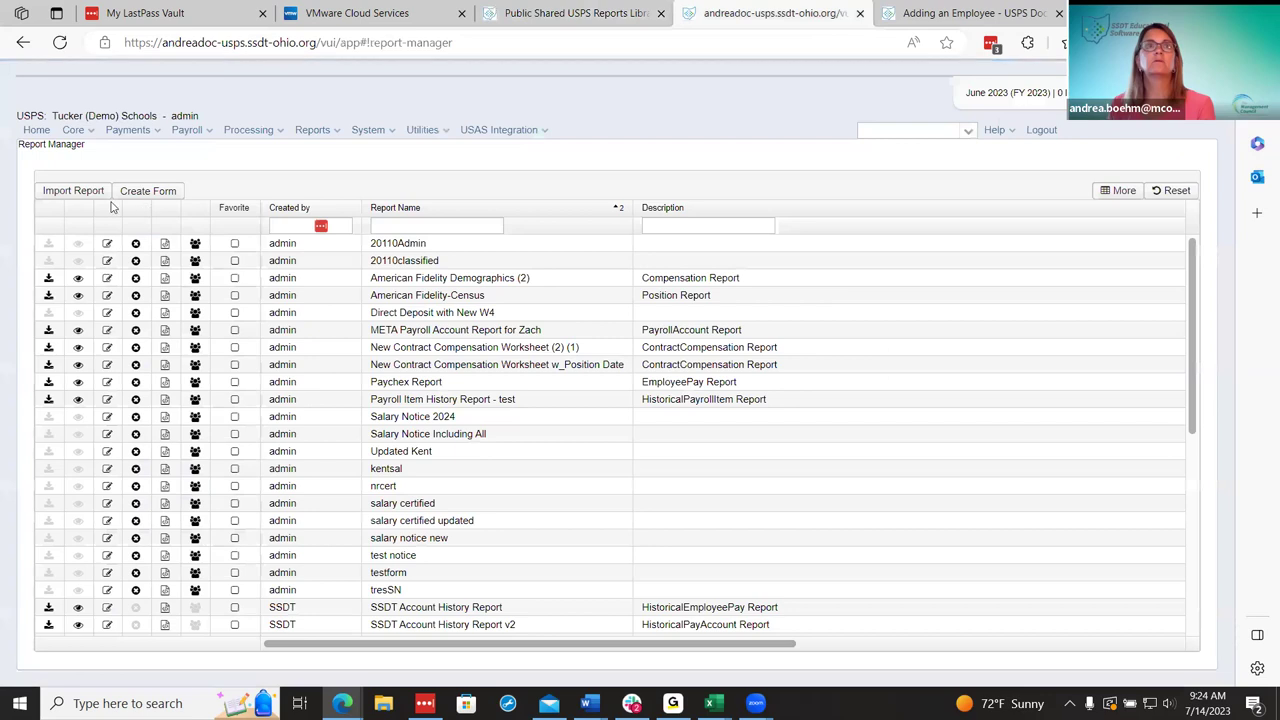
Import New Employee EMIS Employee Report Updated (1).rpd-json into Report Manager and save it
left_click(73, 190)
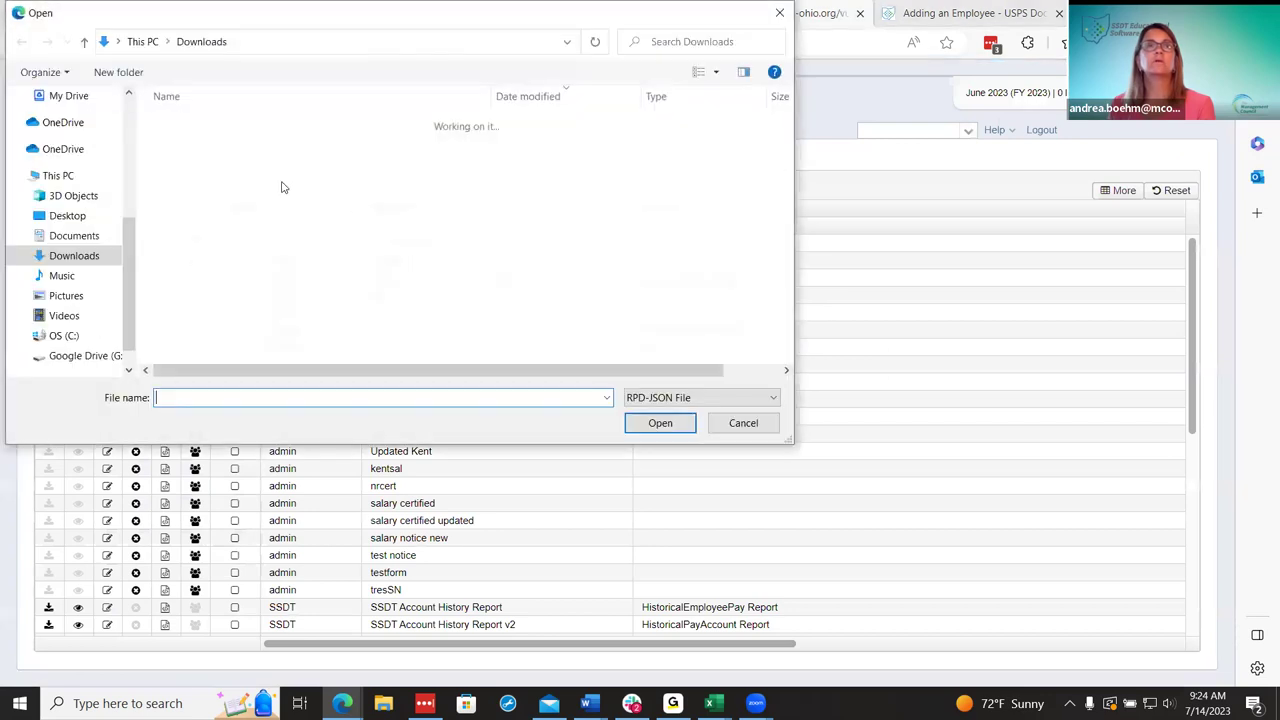
left_click(258, 149)
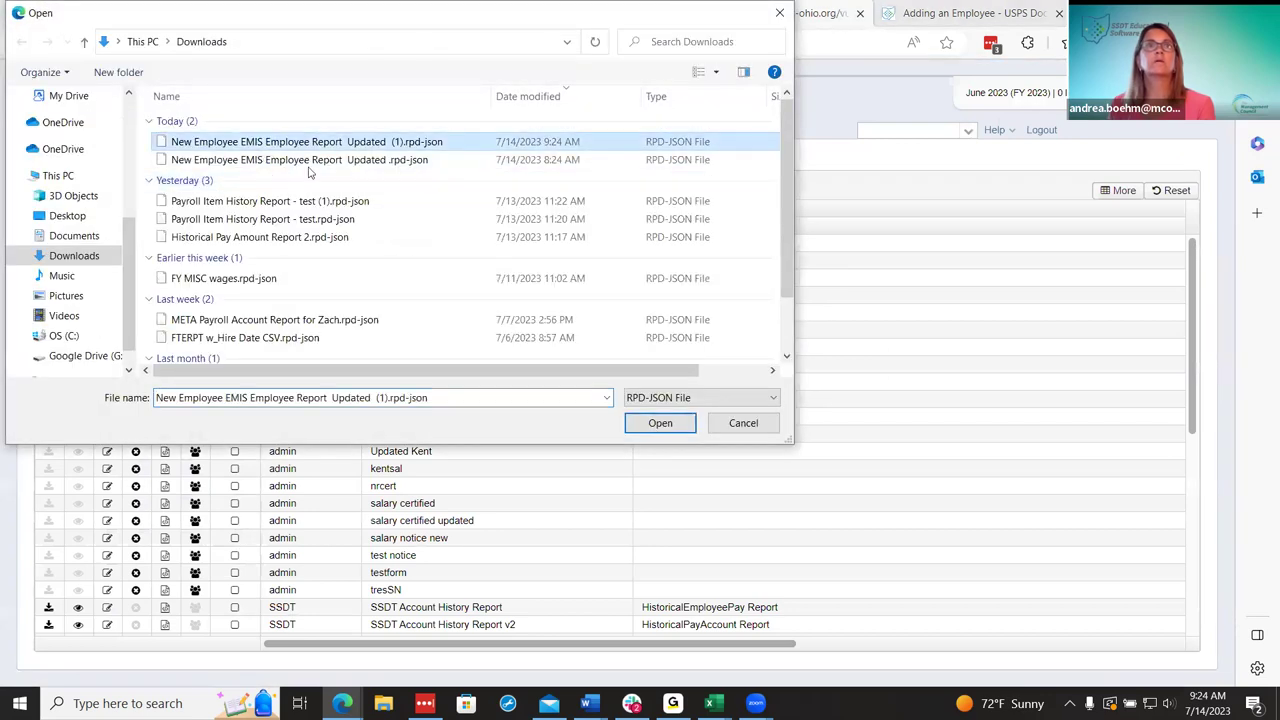
left_click(650, 422)
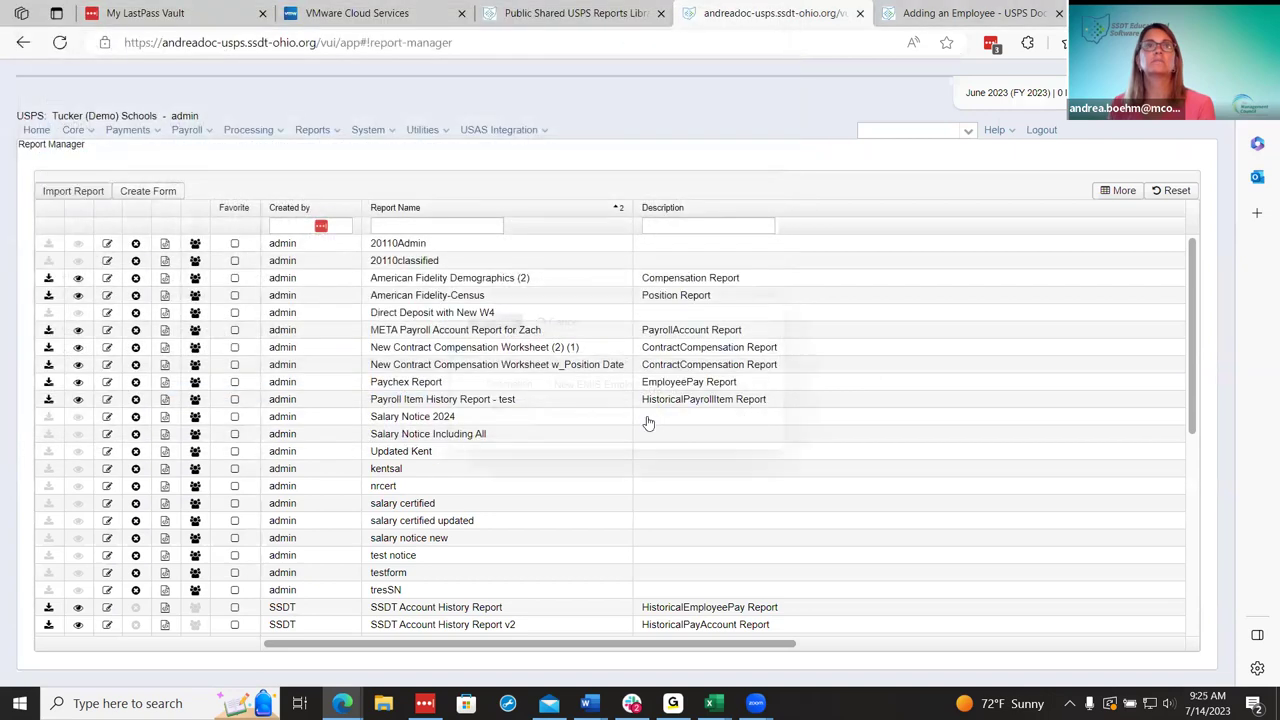
left_click(496, 326)
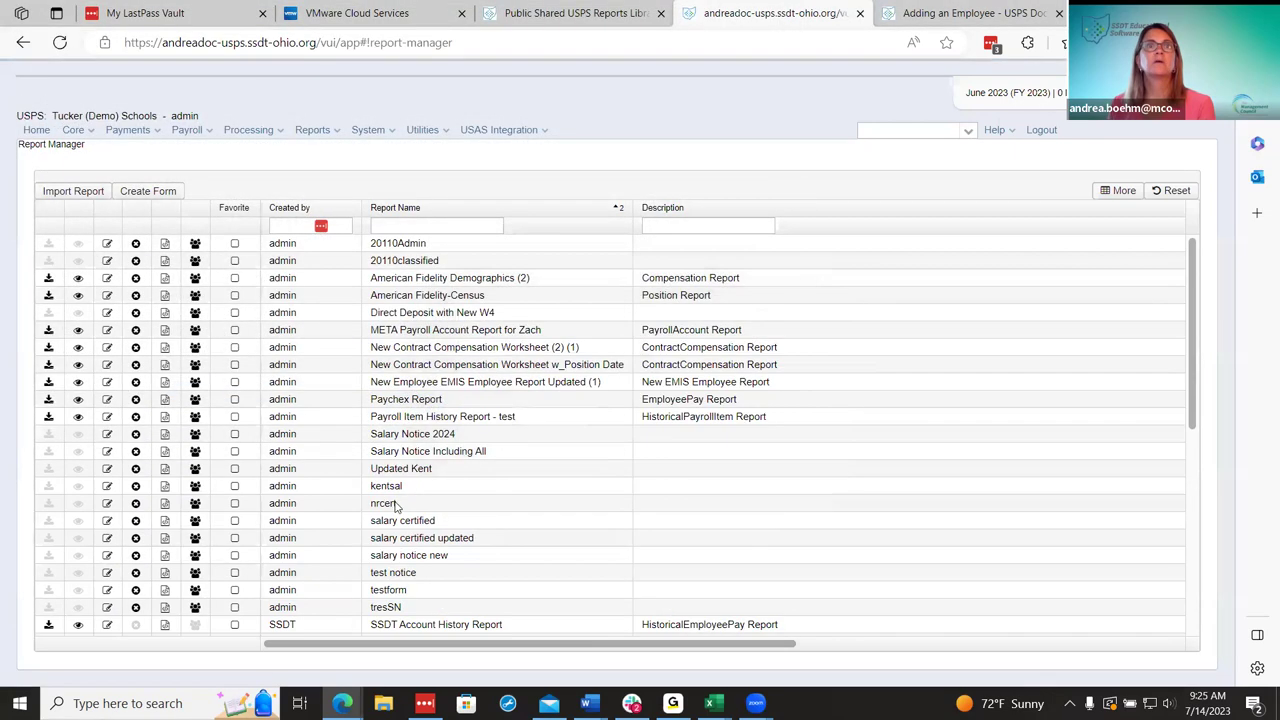
scroll(435, 481, "down", 2)
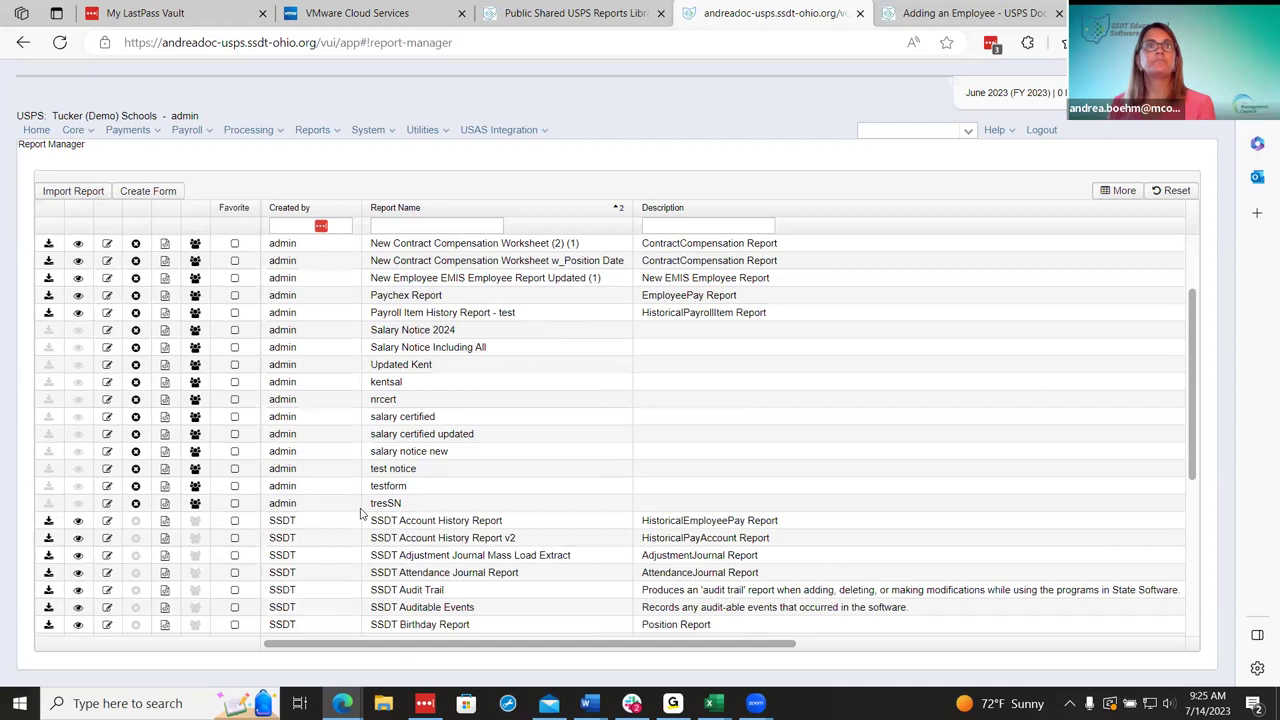
scroll(357, 513, "up", 2)
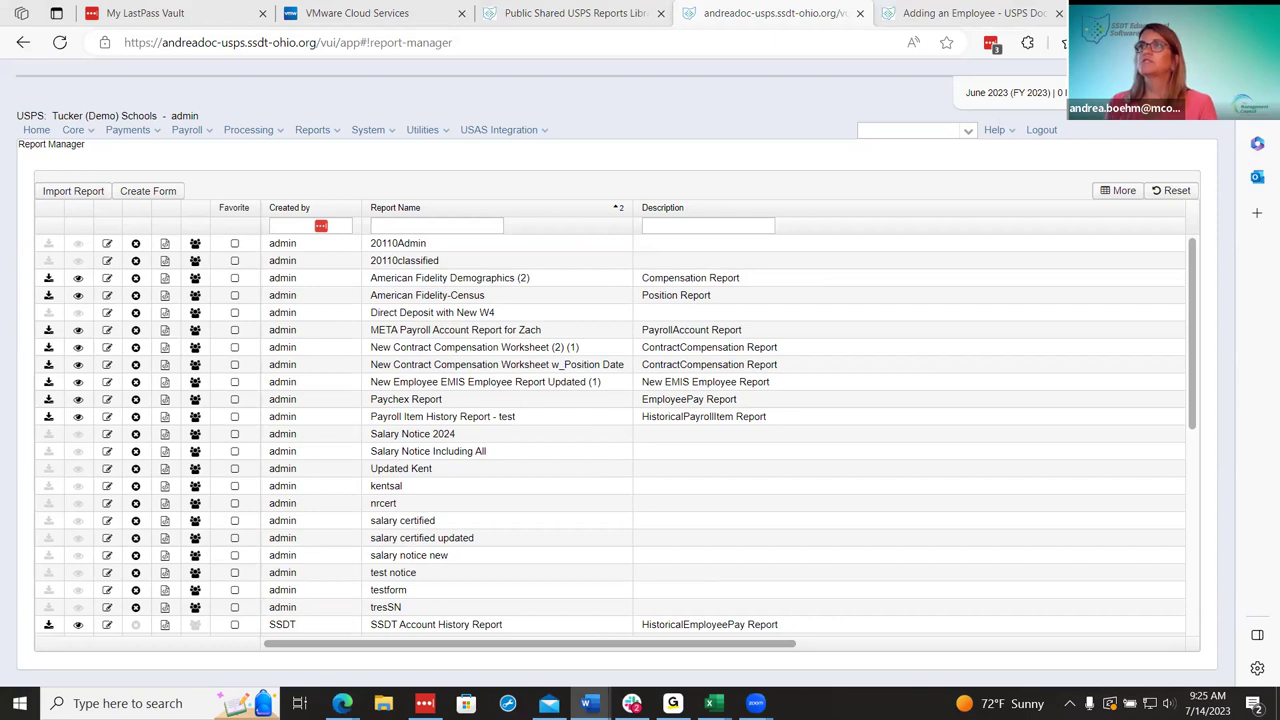
left_click(978, 12)
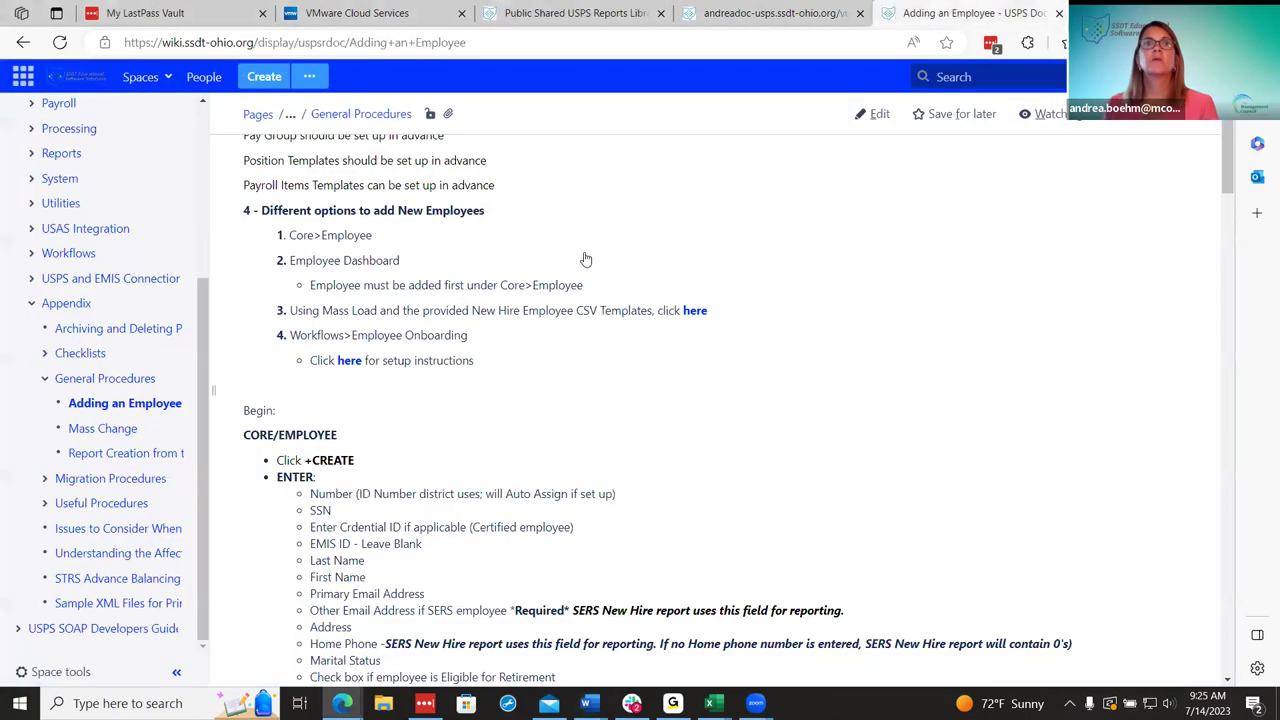
Follow the 'here' link under Workflows > Employee Onboarding to the Workflows Installation Guide
scroll(430, 400, "up", 2)
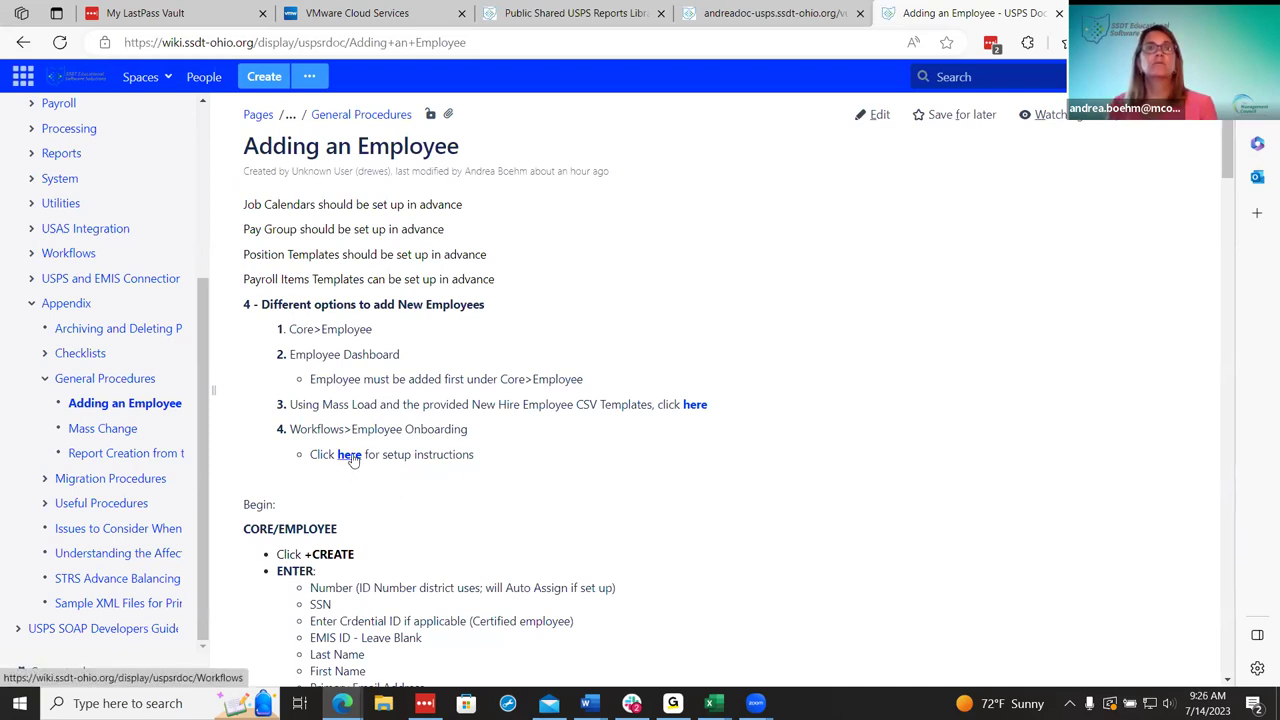
left_click(350, 455)
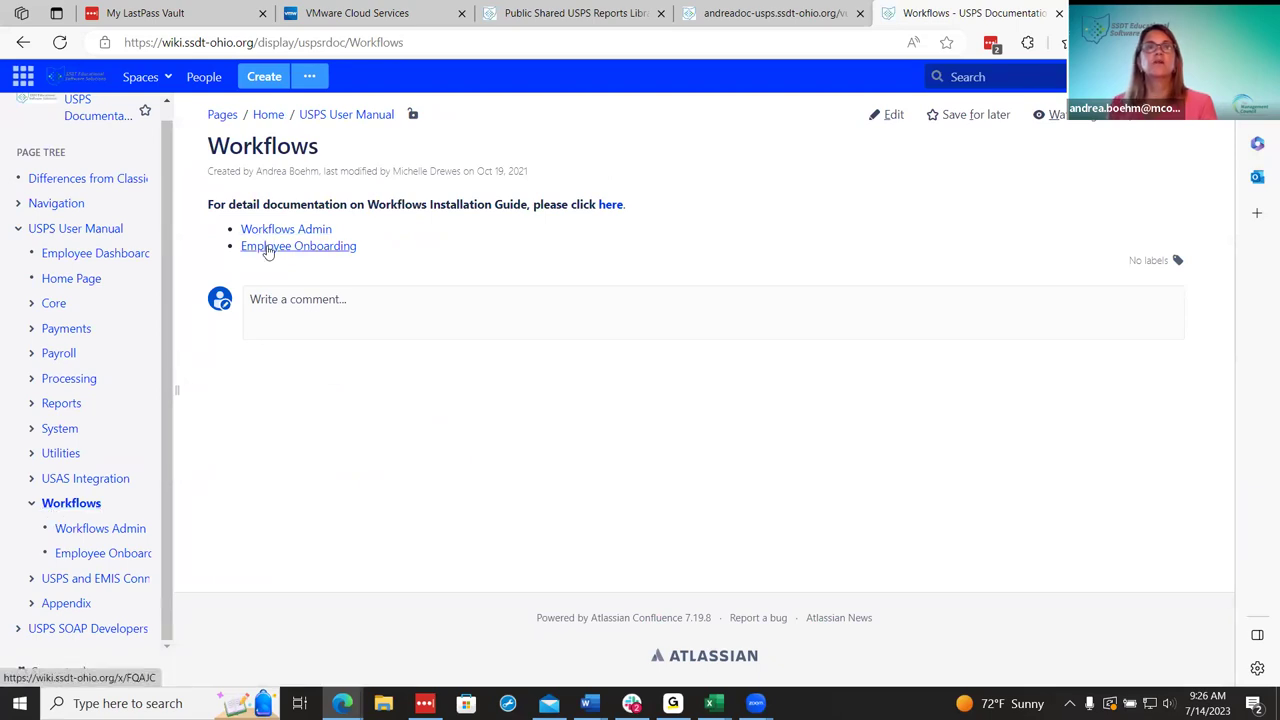
left_click(612, 208)
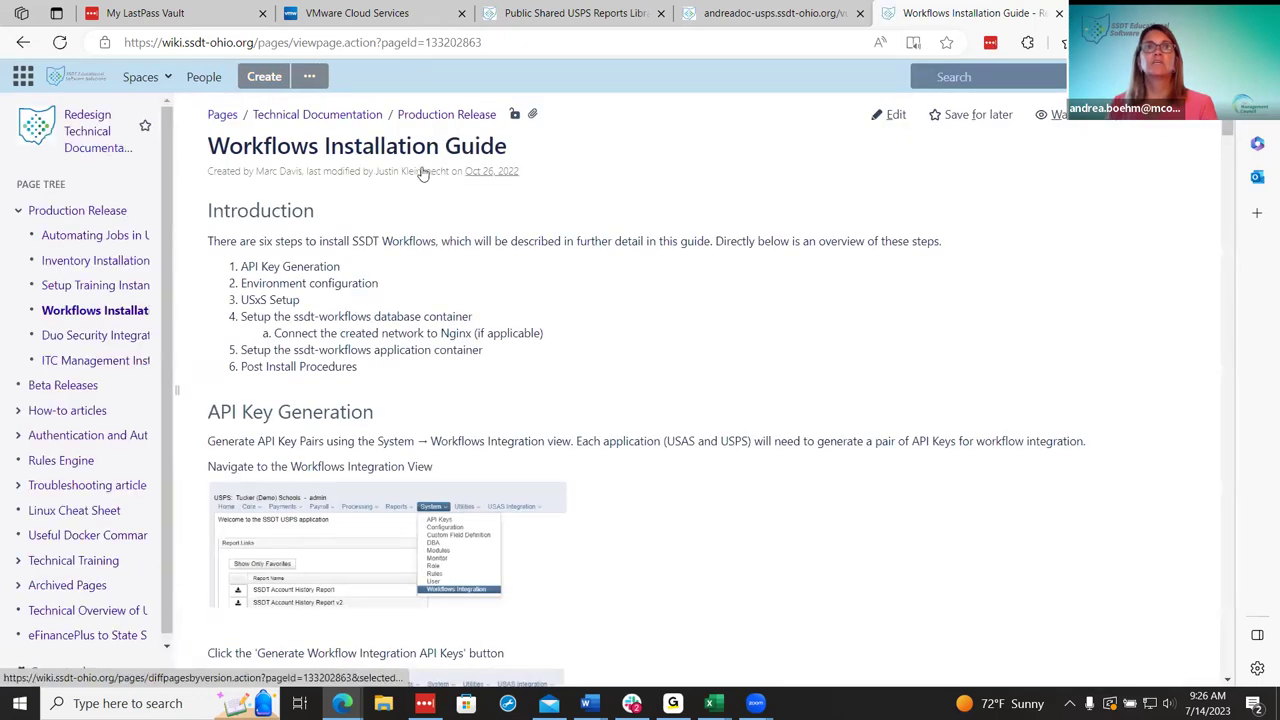
Read through the six-step Workflows Installation Guide, then go back to the Workflows page
mouse_move(431, 173)
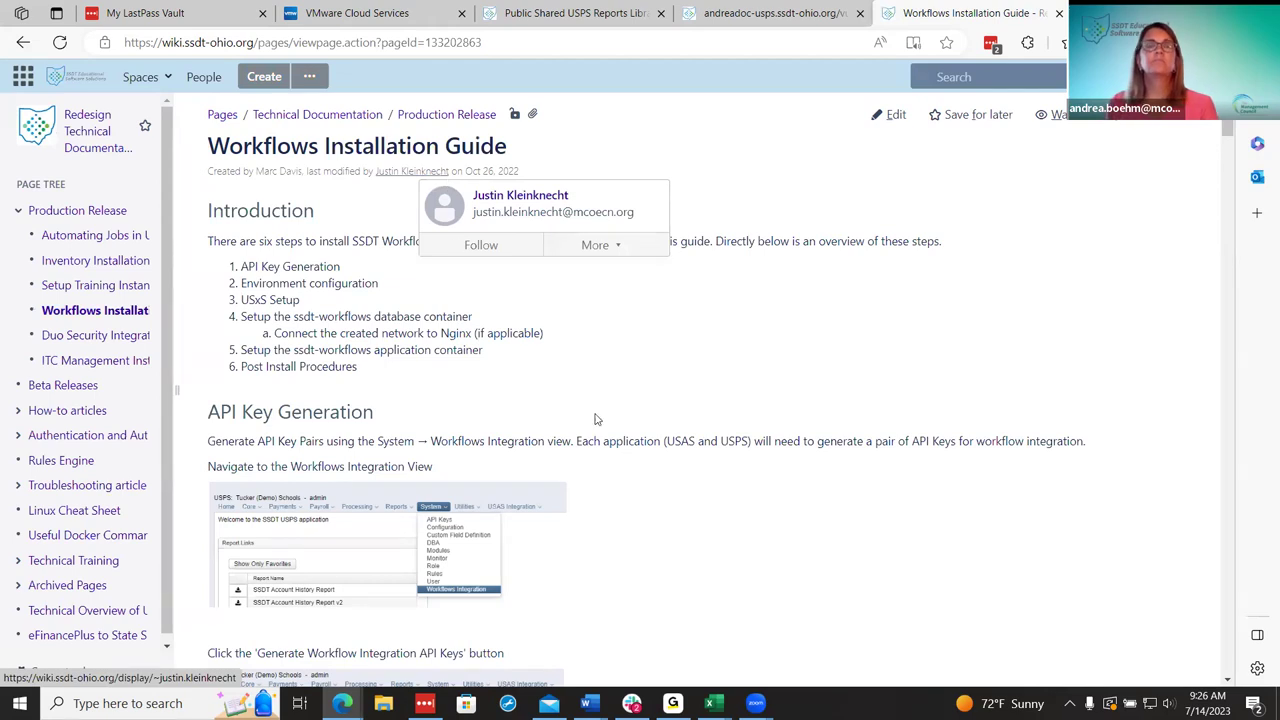
scroll(828, 368, "down", 1)
scroll(828, 368, "down", 2)
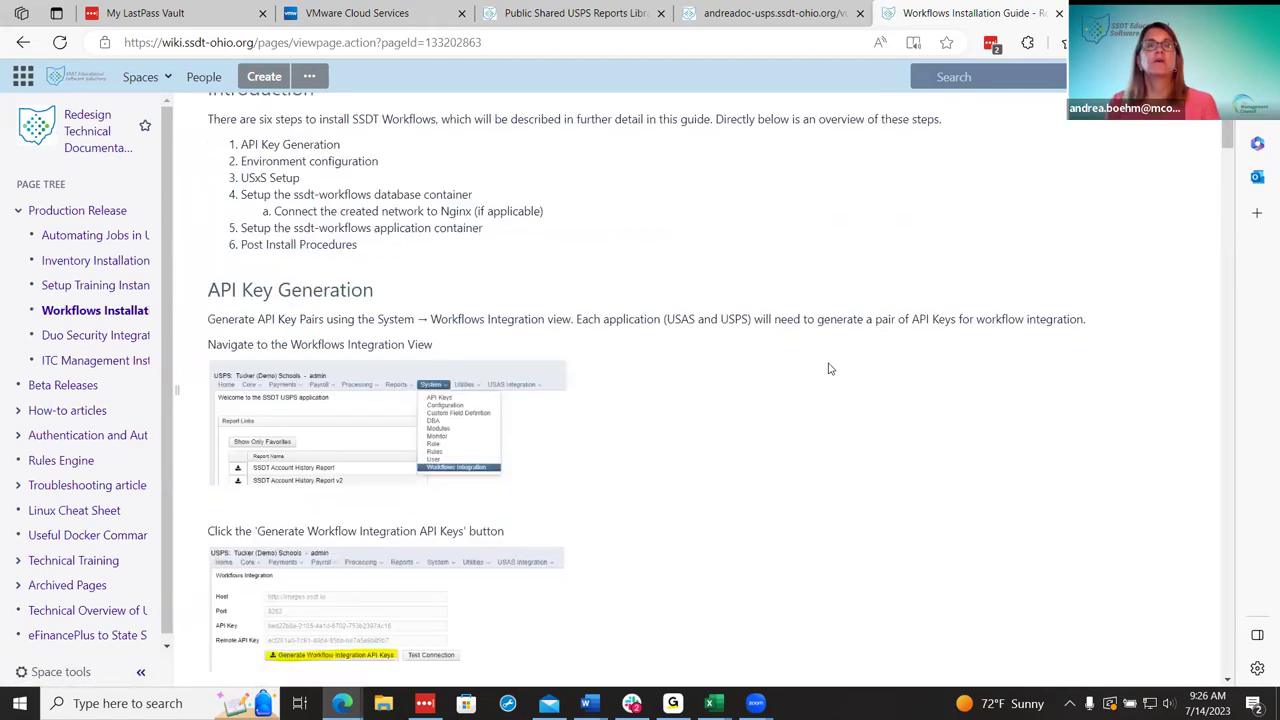
scroll(828, 369, "down", 2)
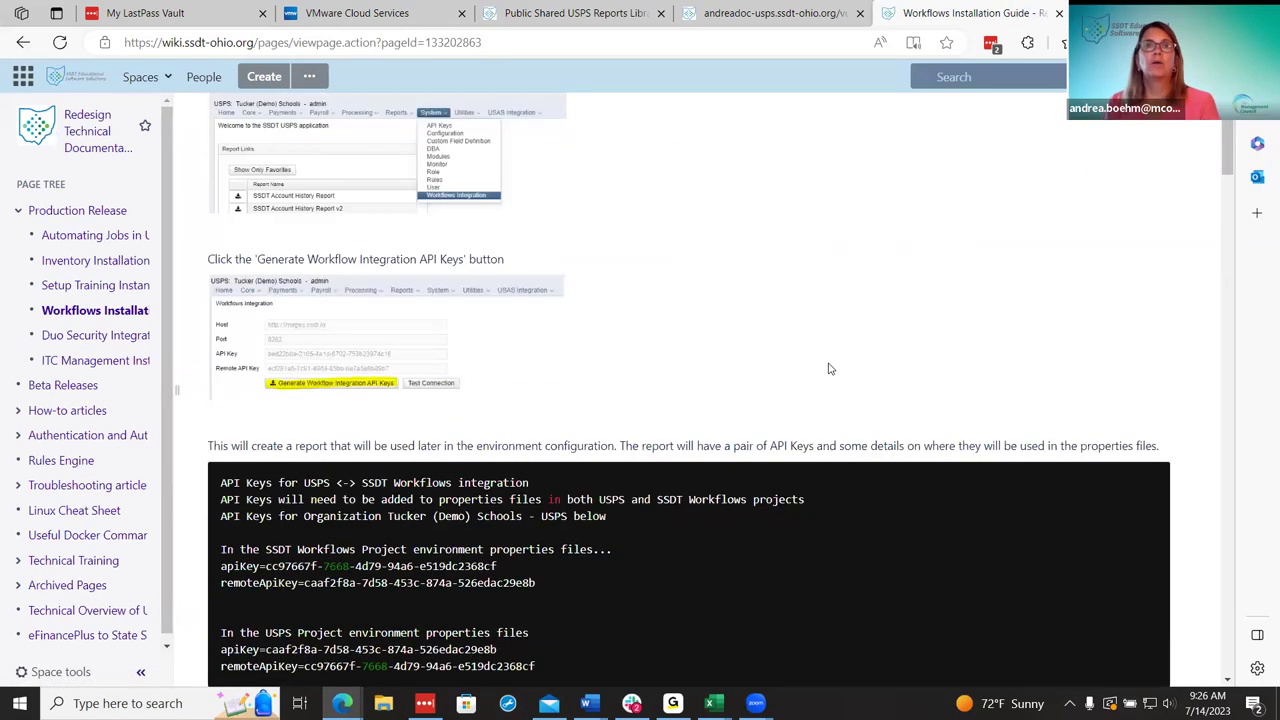
scroll(828, 369, "up", 5)
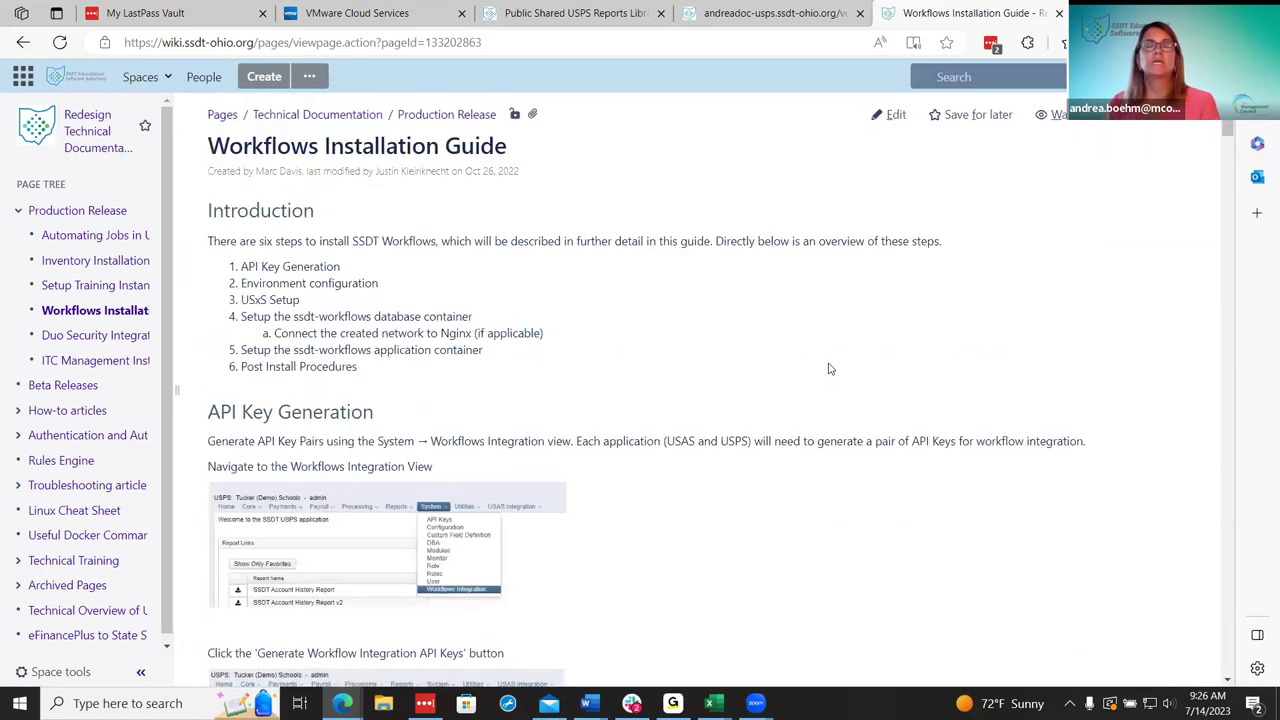
scroll(828, 369, "down", 2)
scroll(828, 369, "up", 2)
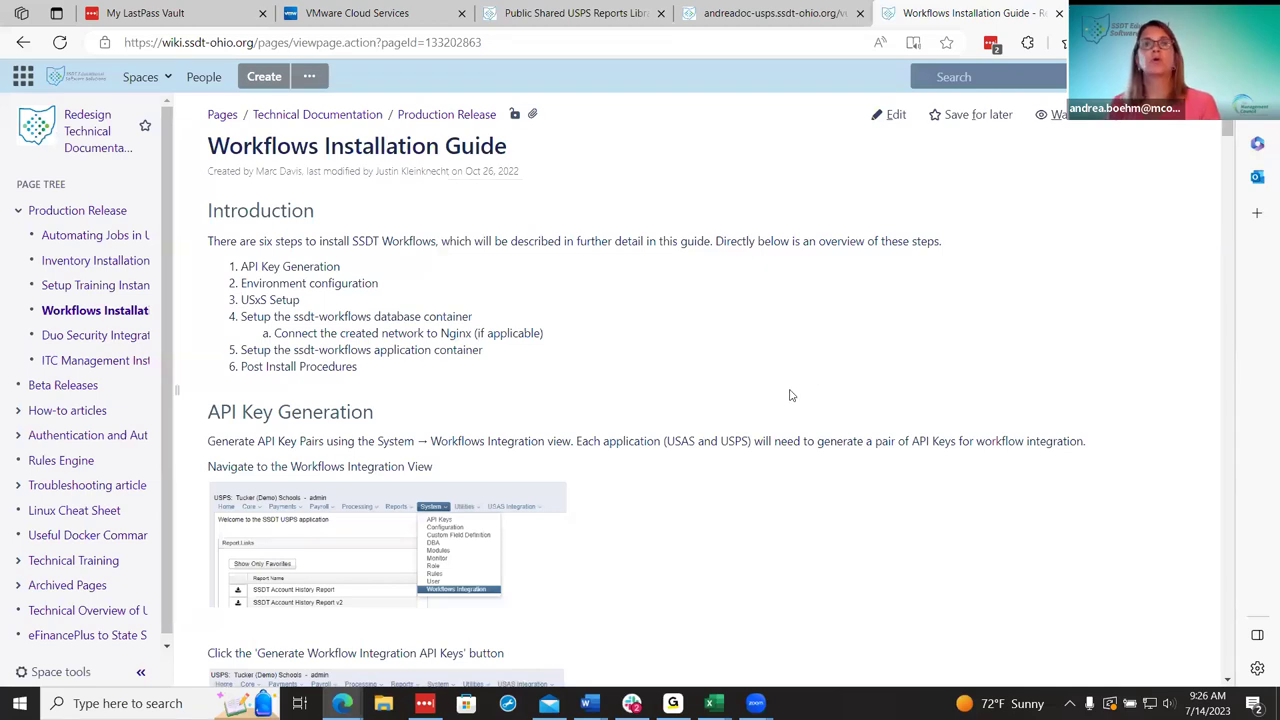
scroll(789, 395, "down", 5)
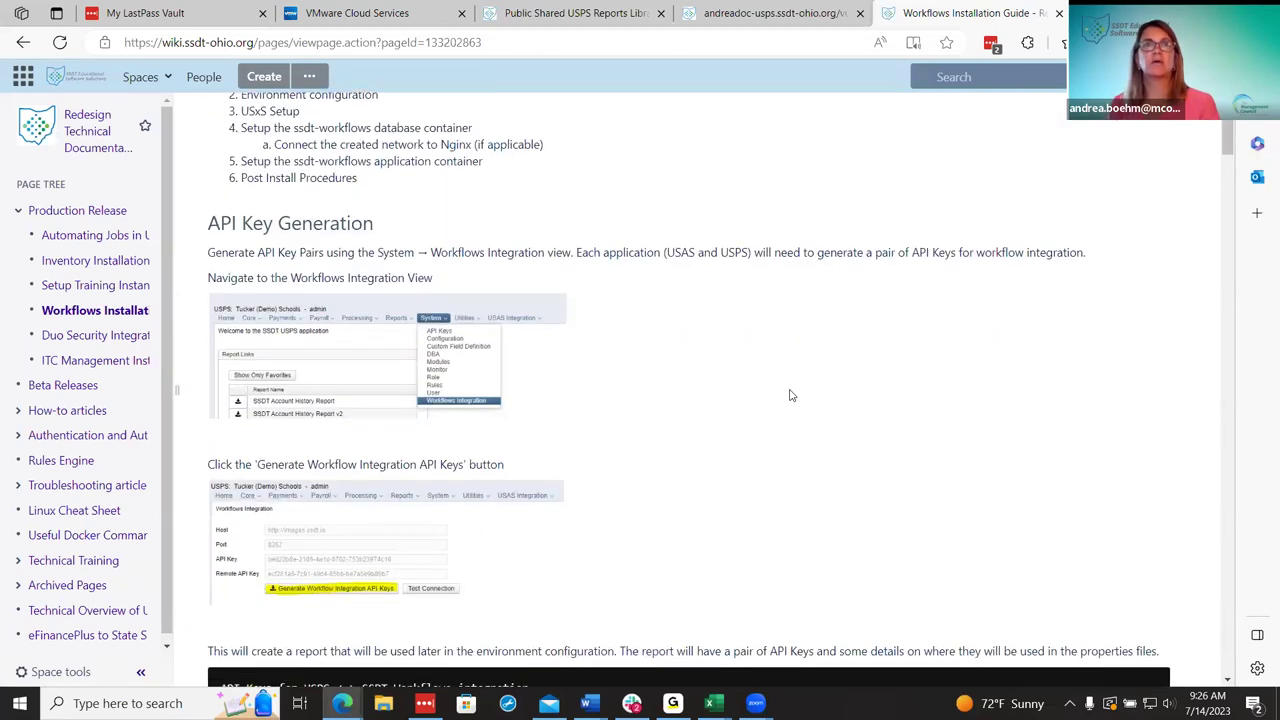
scroll(789, 395, "up", 2)
scroll(789, 395, "up", 2)
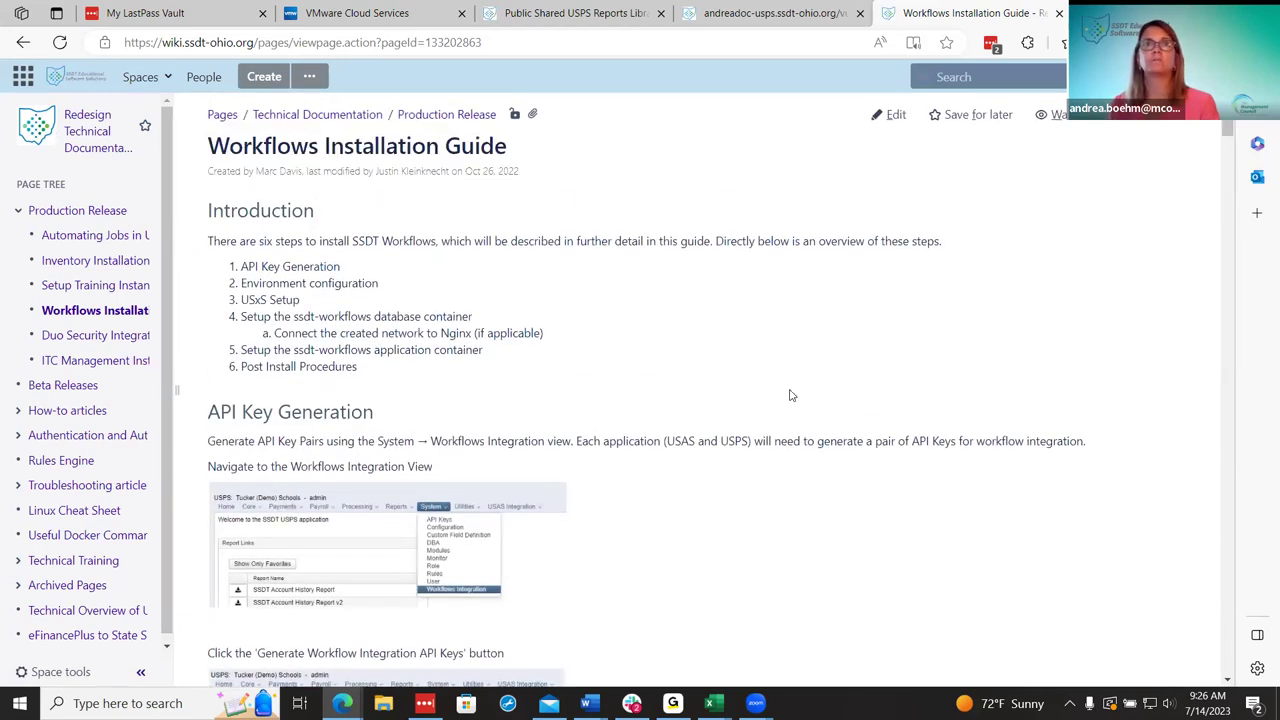
left_click(18, 46)
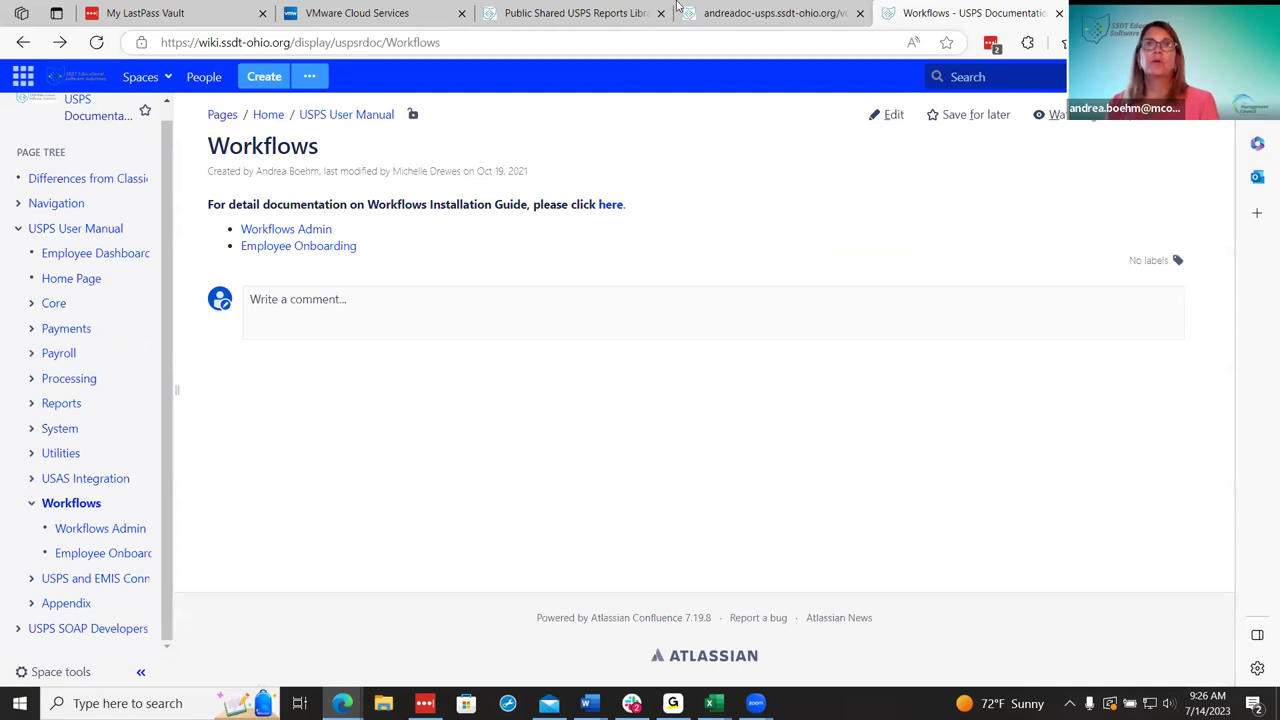
Check USPS Workflows Integration settings (workflows host, port 443, API keys), then return to the wiki
left_click(708, 9)
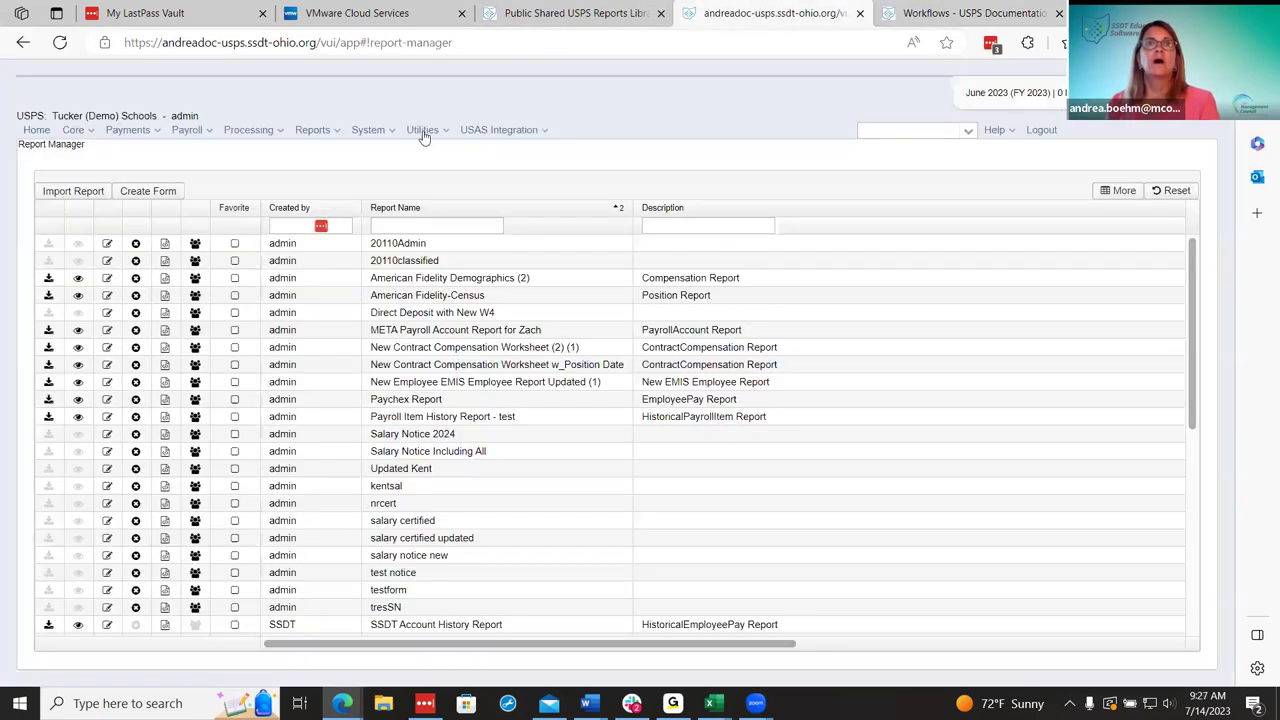
left_click(376, 130)
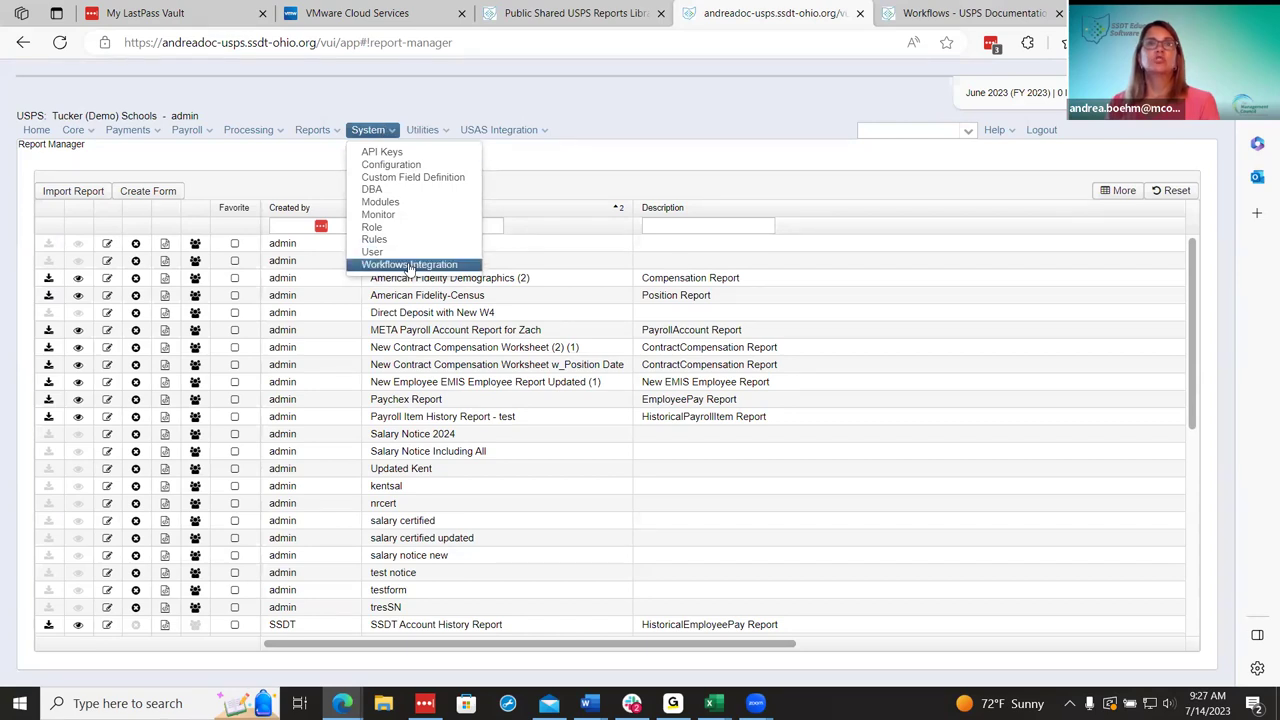
left_click(409, 265)
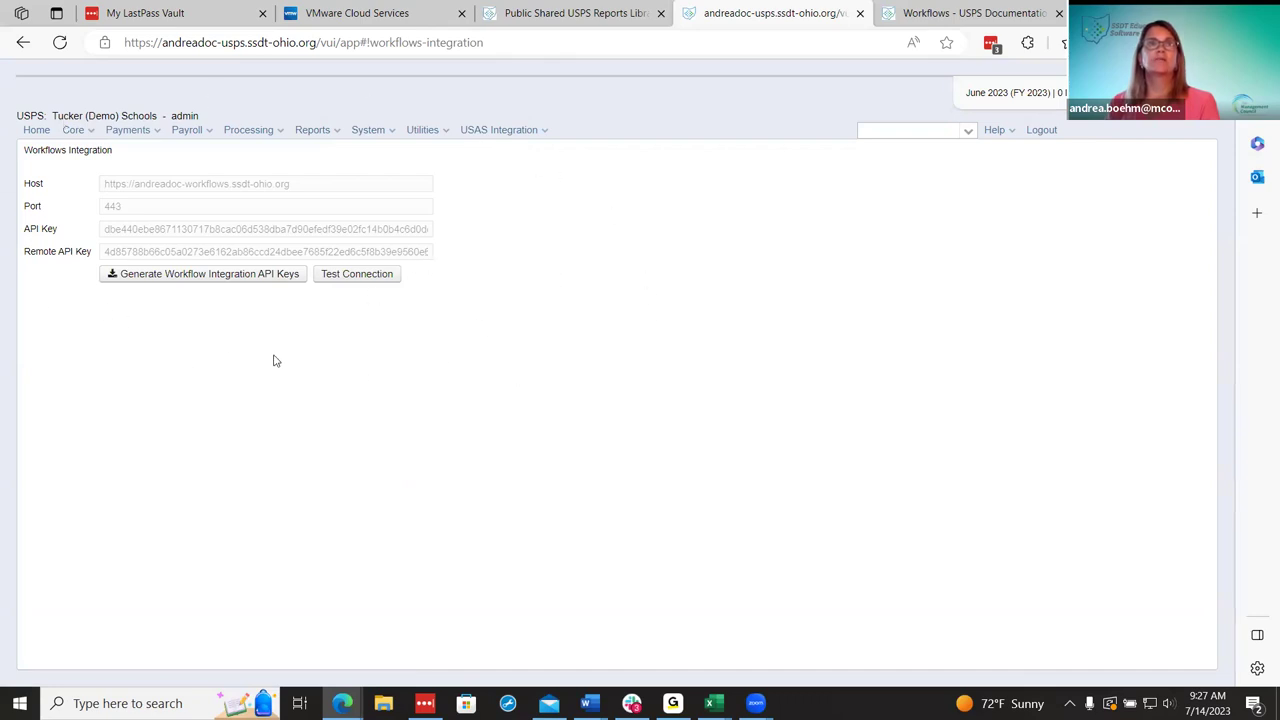
left_click(381, 136)
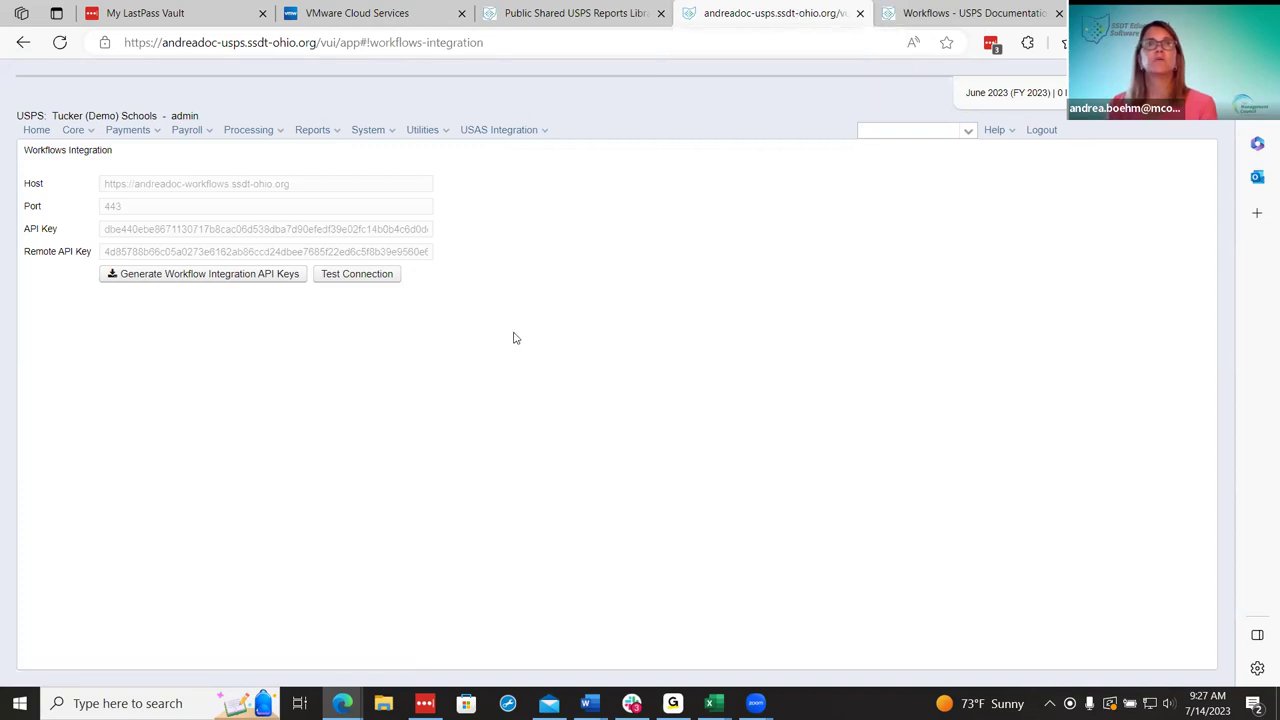
left_click(357, 134)
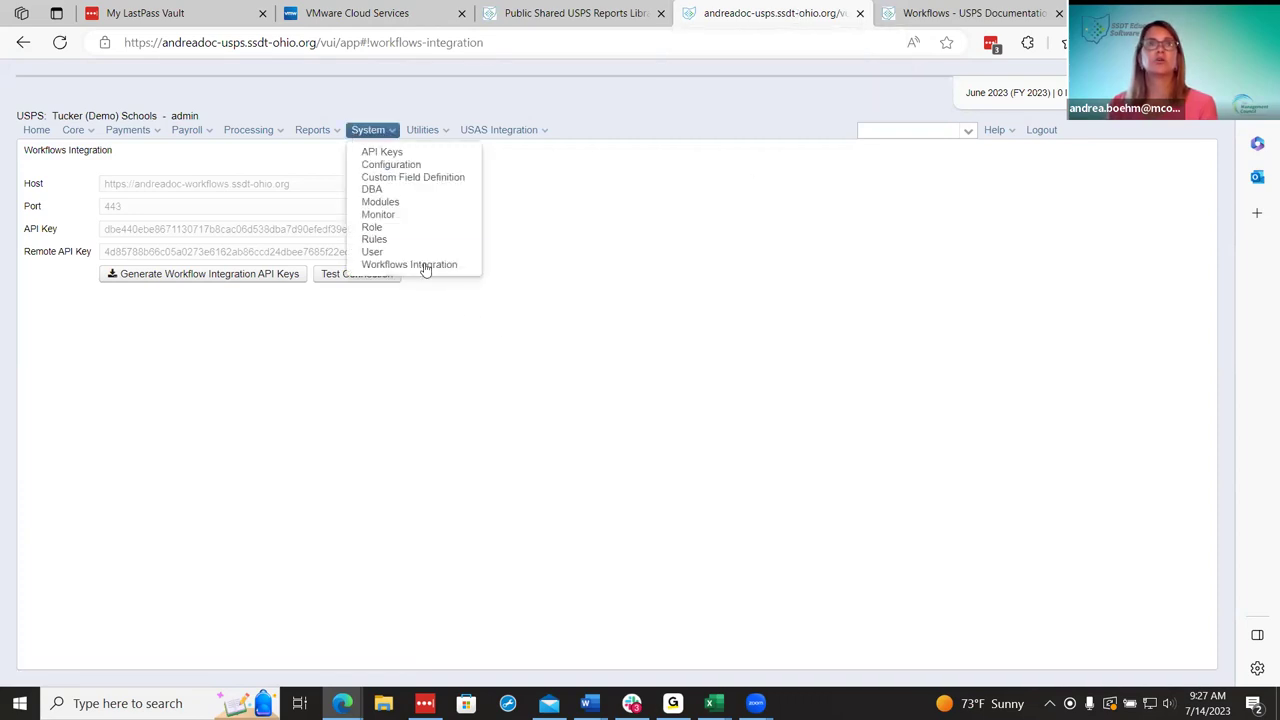
left_click(755, 205)
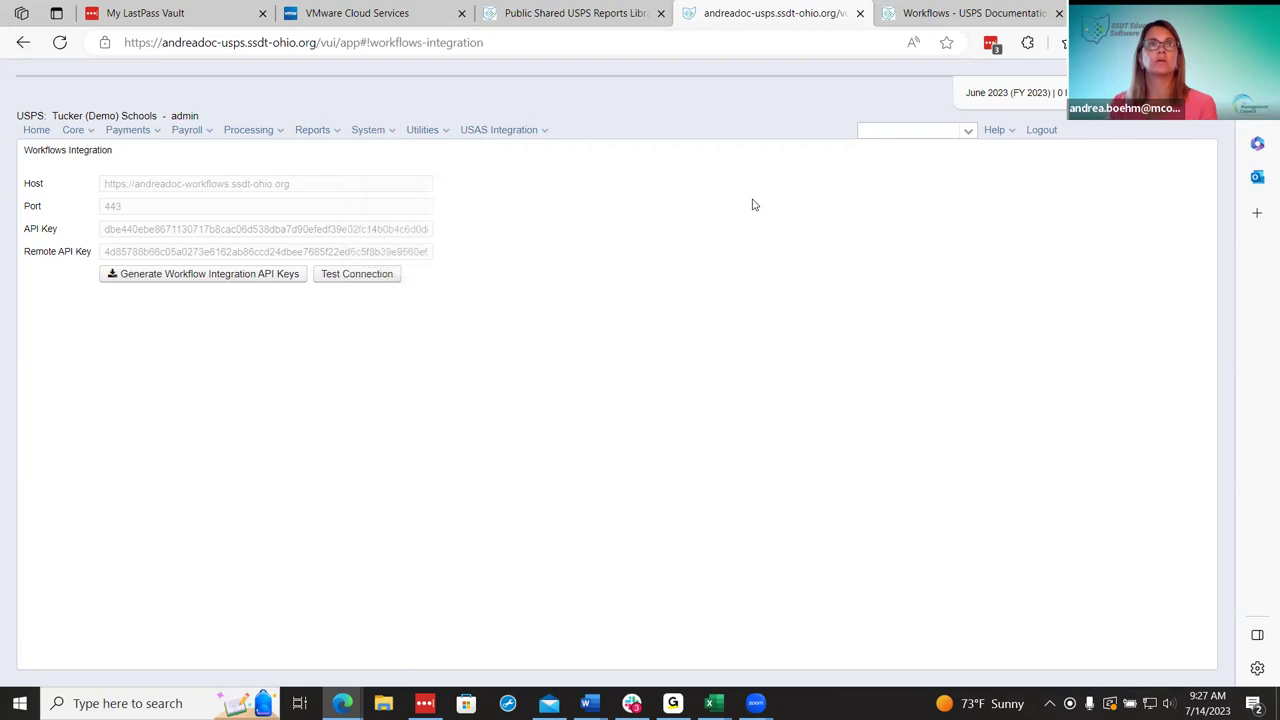
left_click(933, 10)
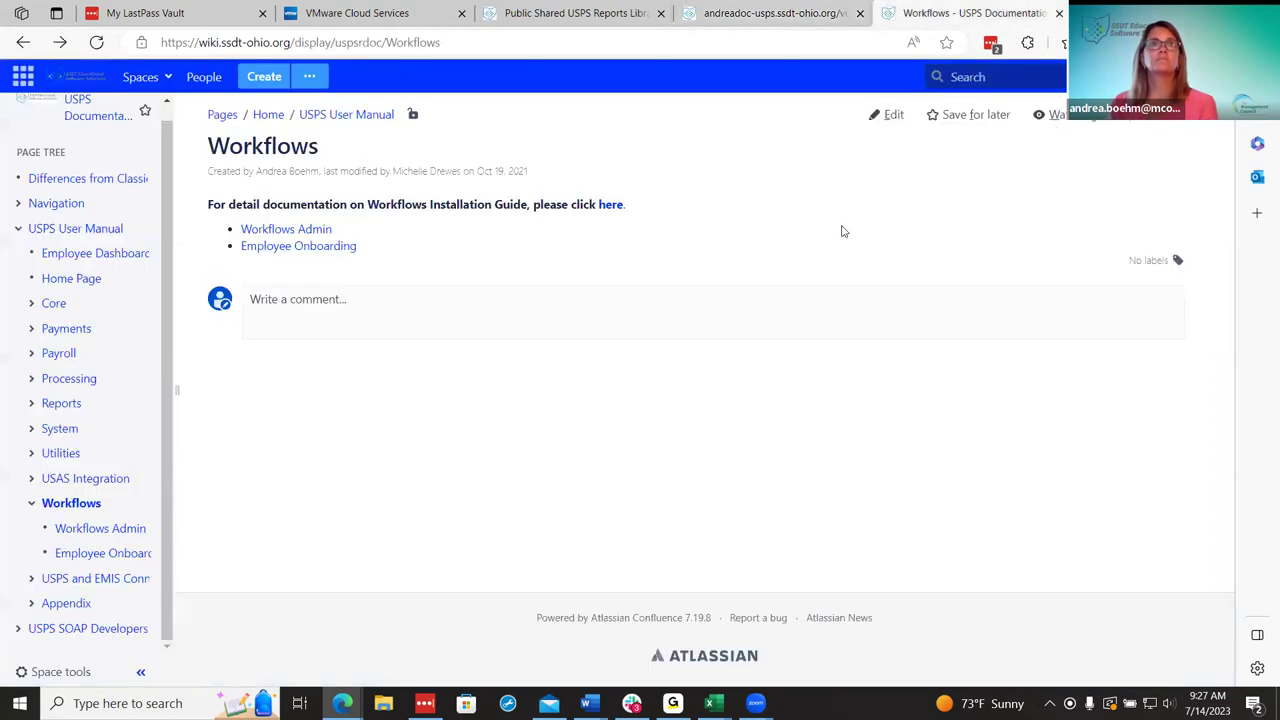
Open and read the Workflows Admin documentation page
left_click(318, 238)
key("ctrl+shift+Tab")
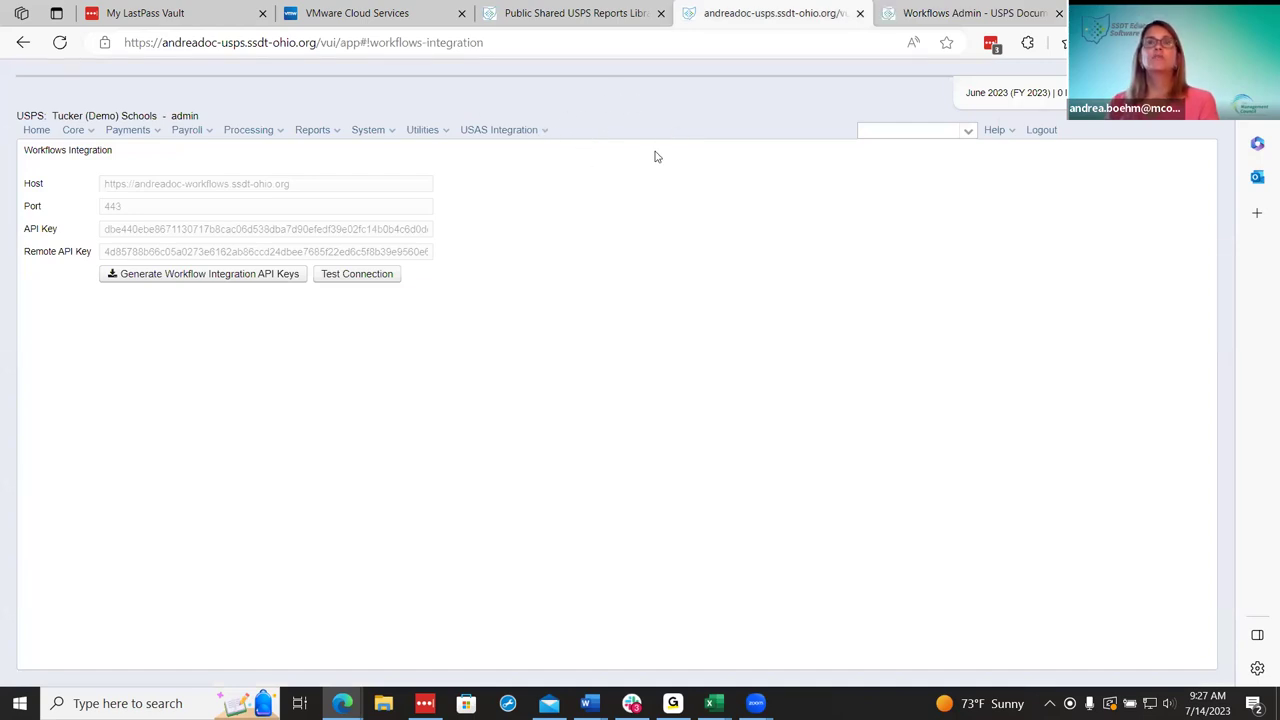
left_click(566, 134)
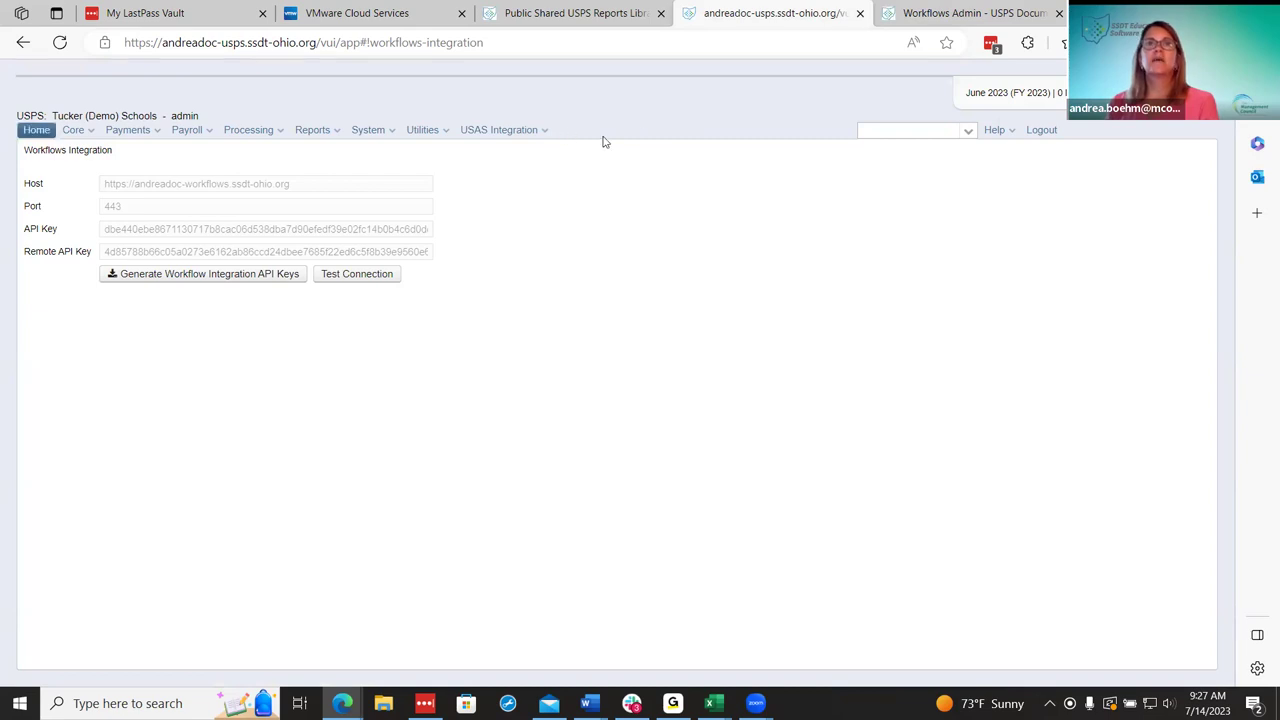
left_click(923, 8)
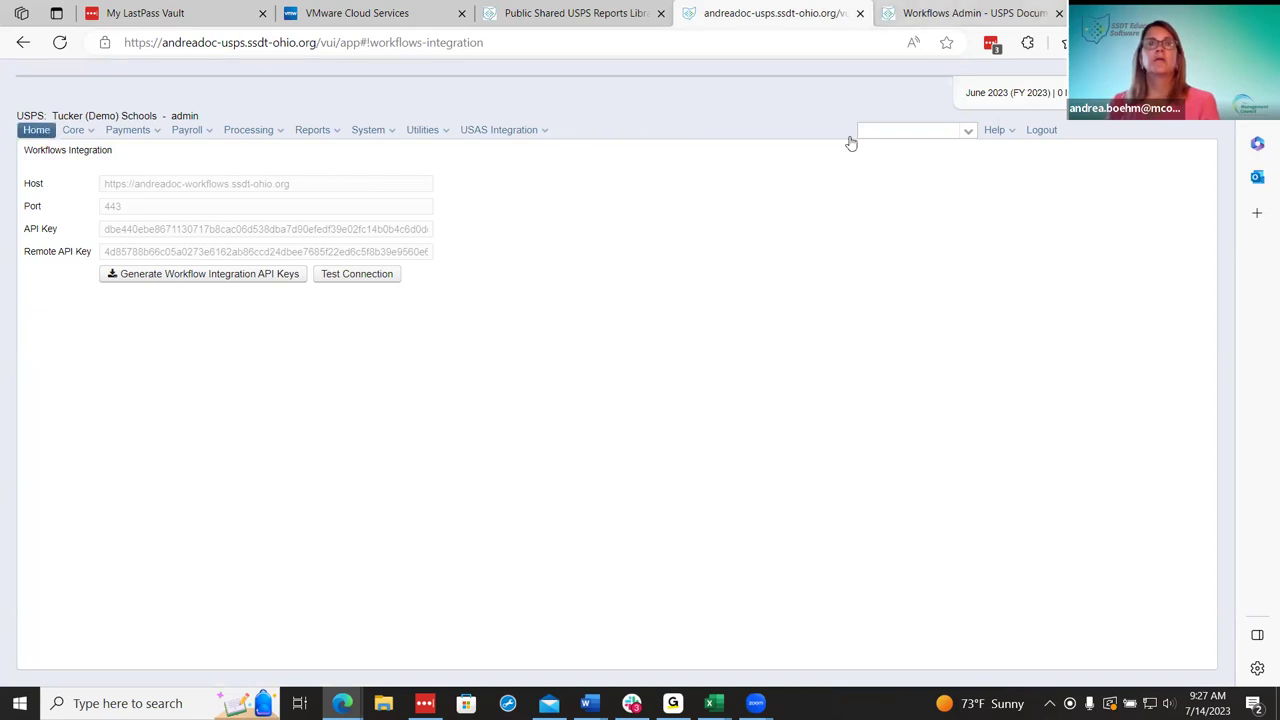
scroll(765, 405, "down", 1)
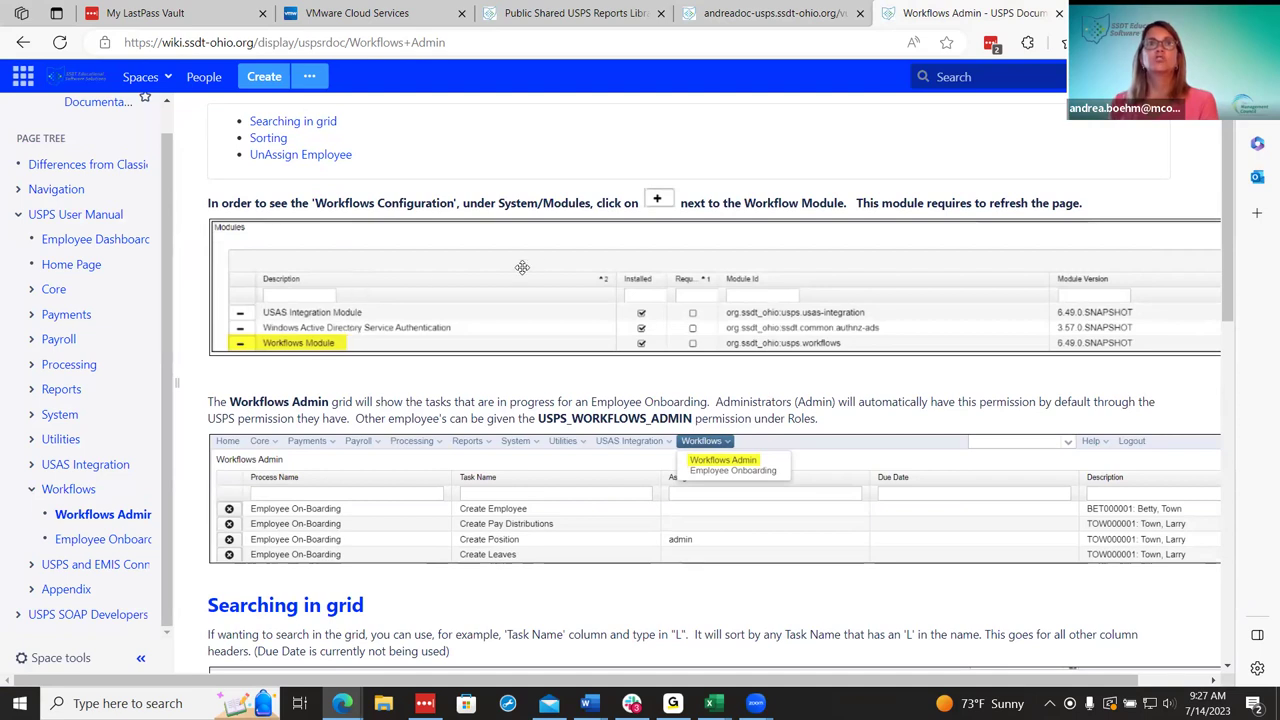
Open the USPS Modules list under System
left_click(758, 20)
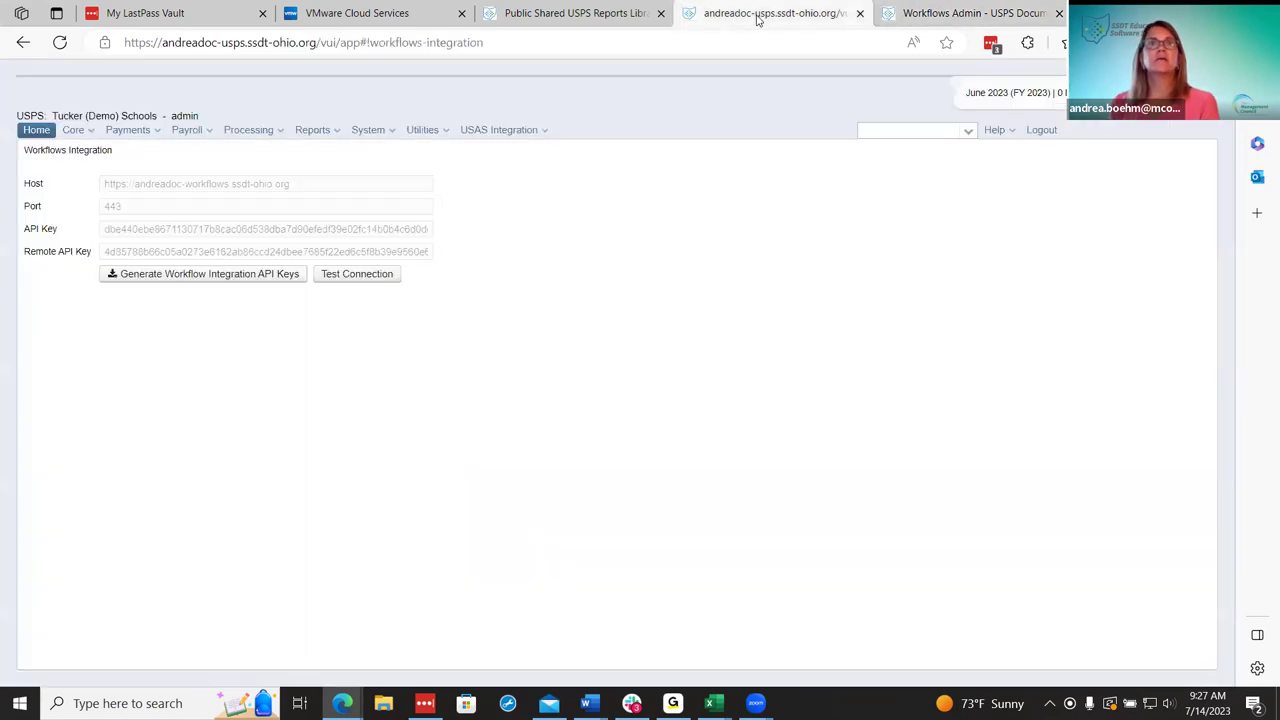
left_click(367, 132)
left_click(379, 202)
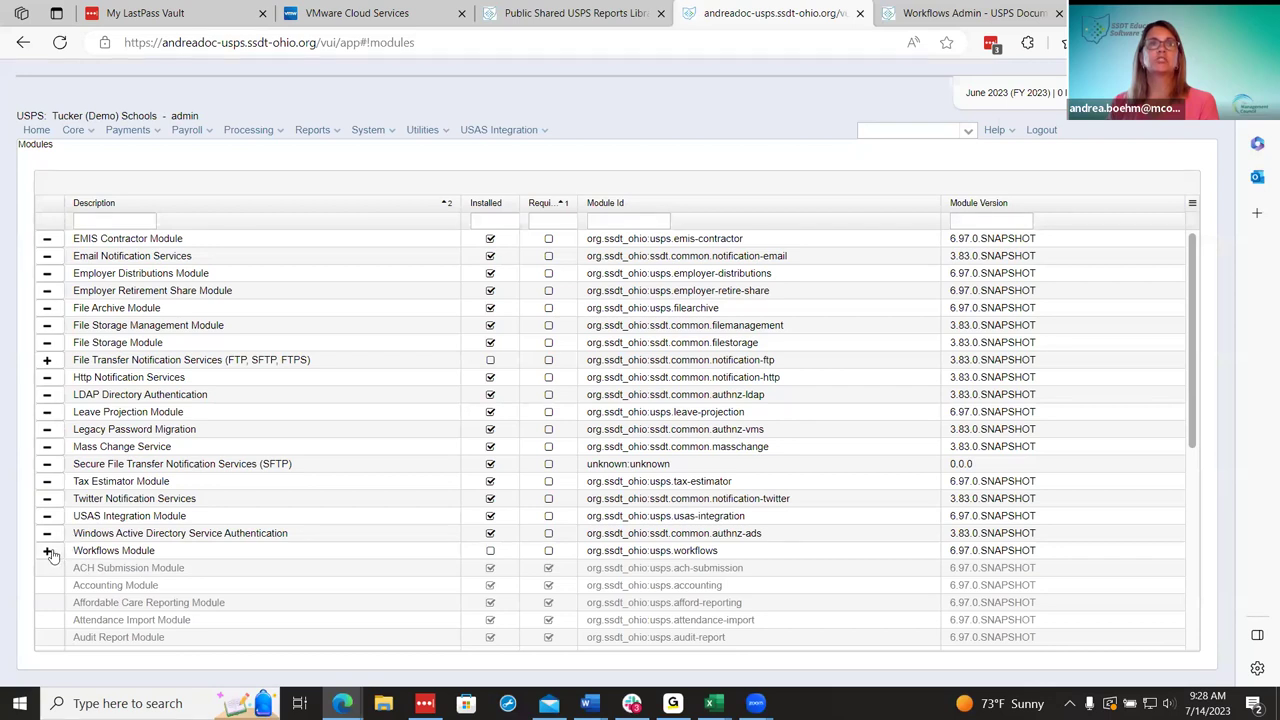
Install Workflows Module 6.97.0.SNAPSHOT and refresh to reveal Workflows Admin and Employee Onboarding
left_click(47, 551)
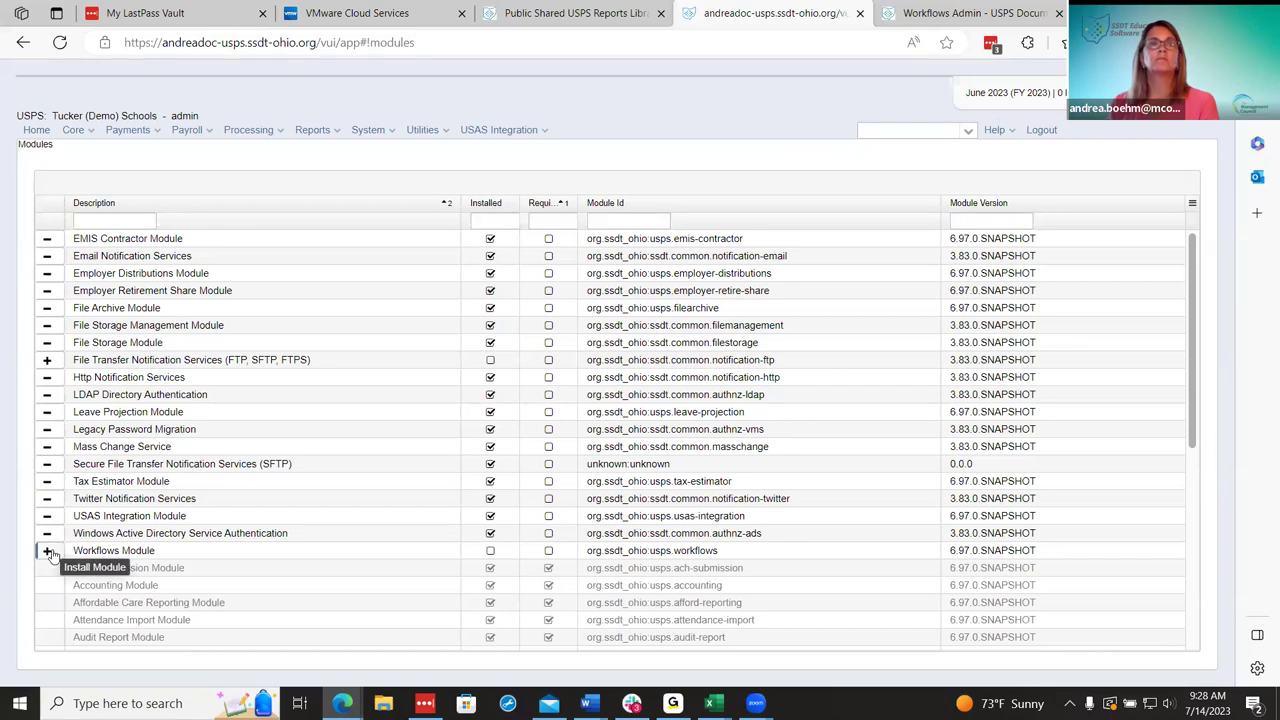
left_click(605, 182)
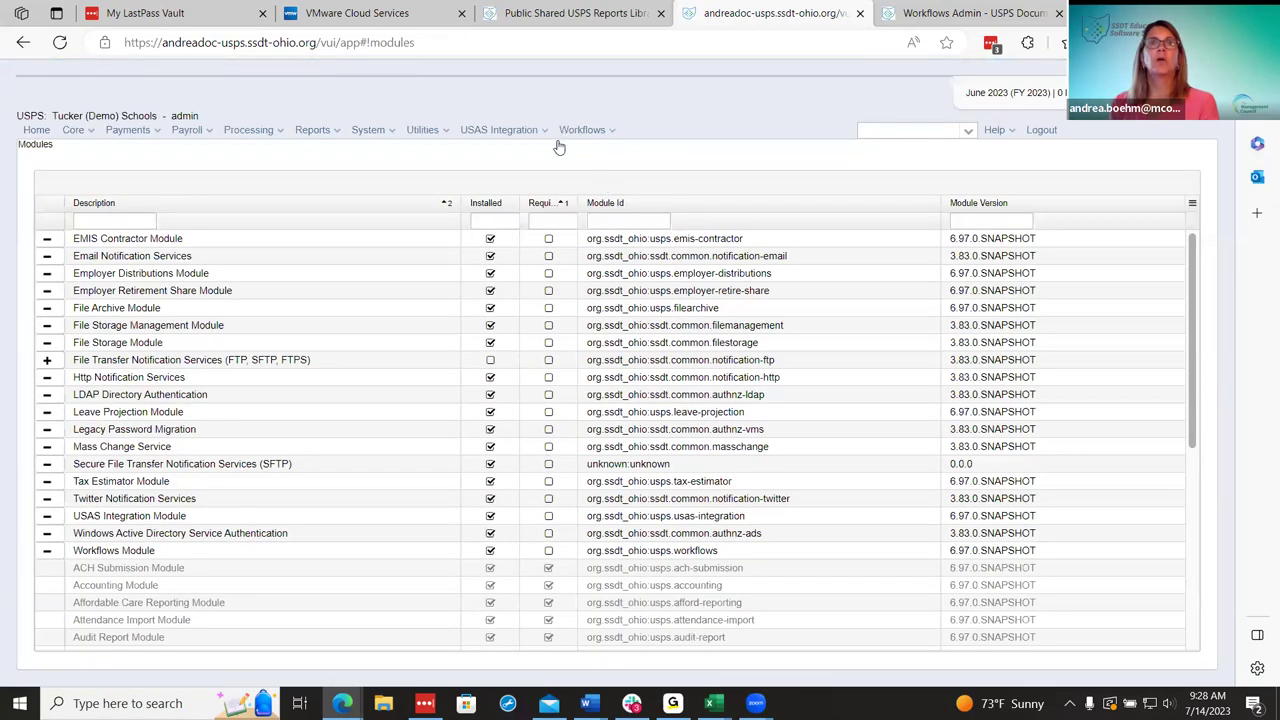
left_click(607, 131)
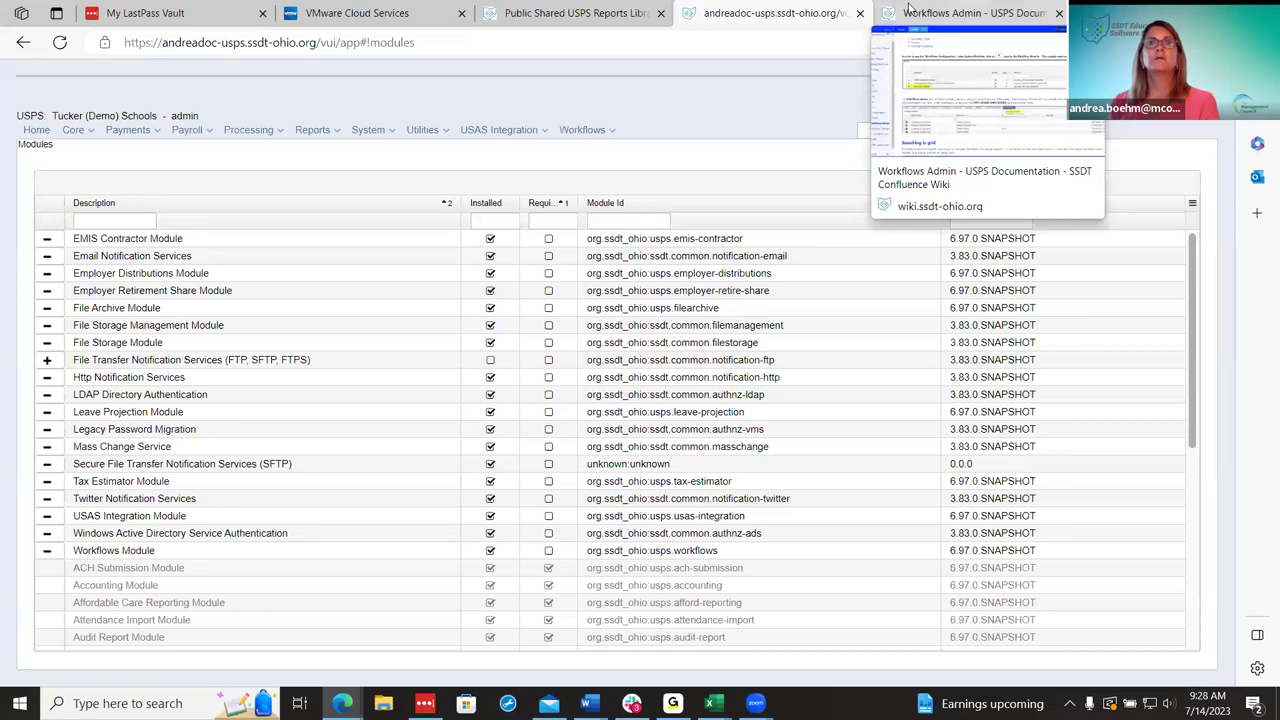
Tick Employee Onboarding in the Workflows Configuration, save it, and refresh the page
mouse_move(366, 136)
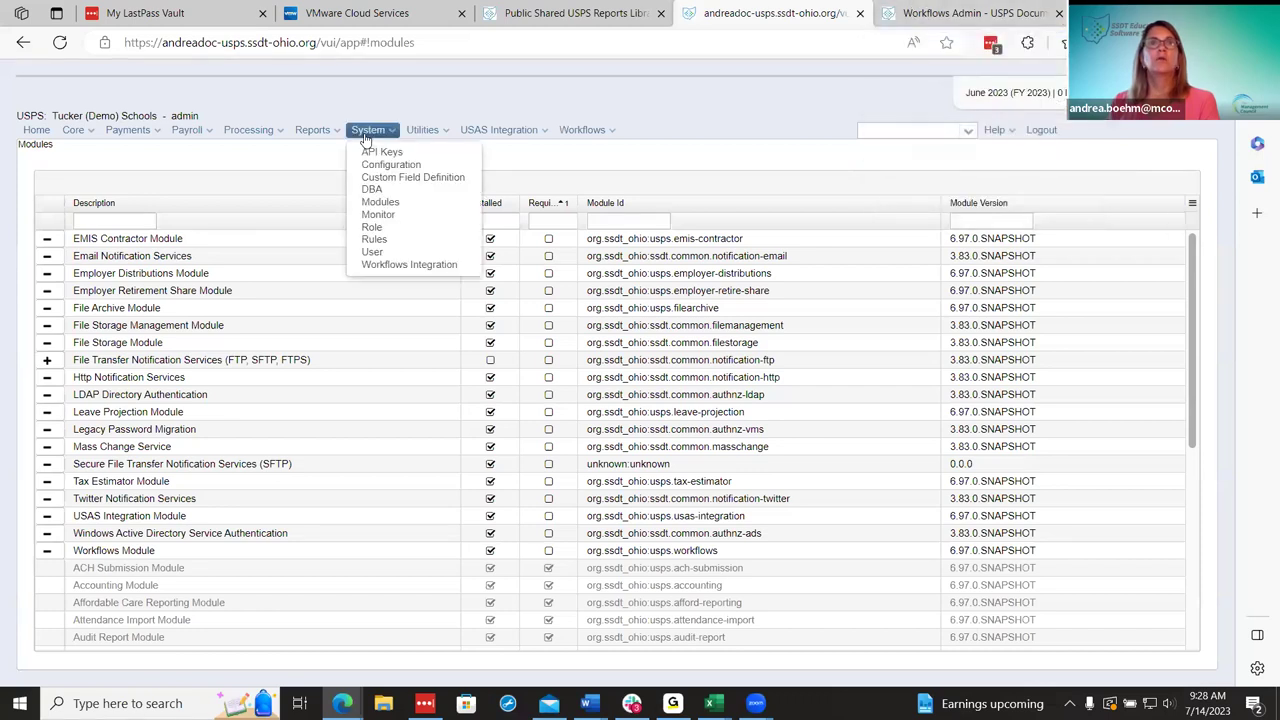
left_click(380, 165)
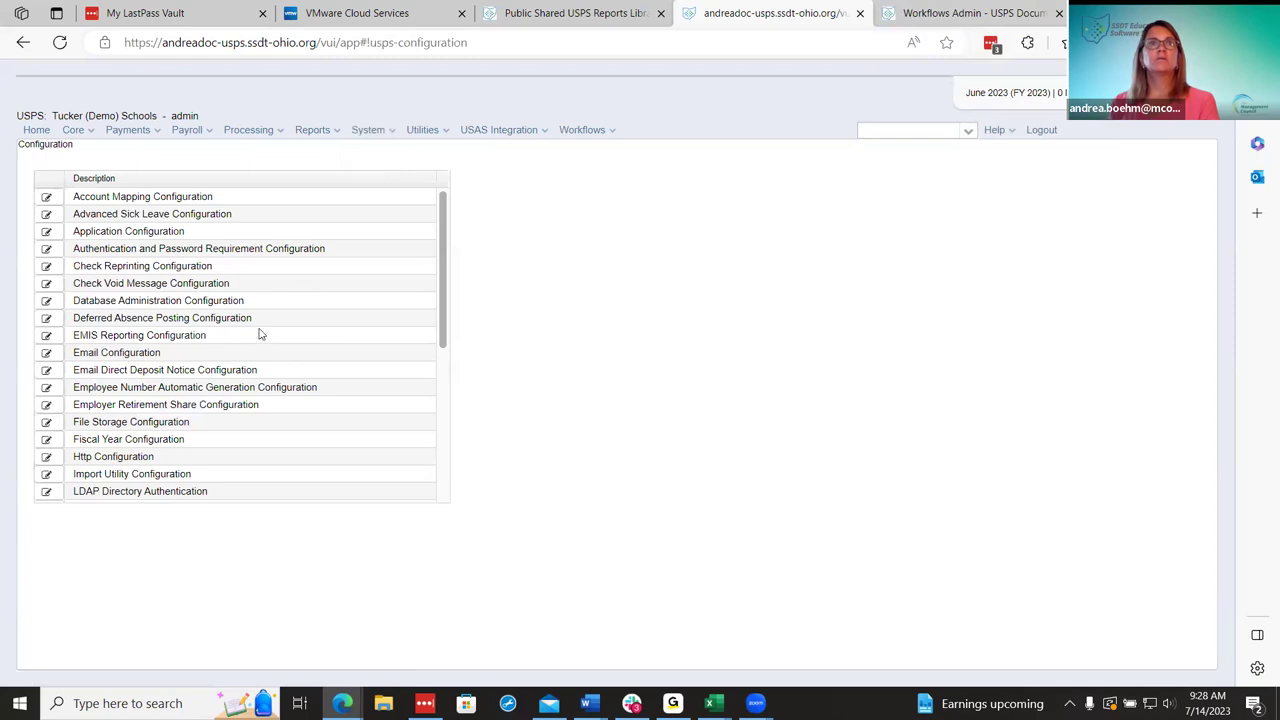
scroll(260, 335, "down", 3)
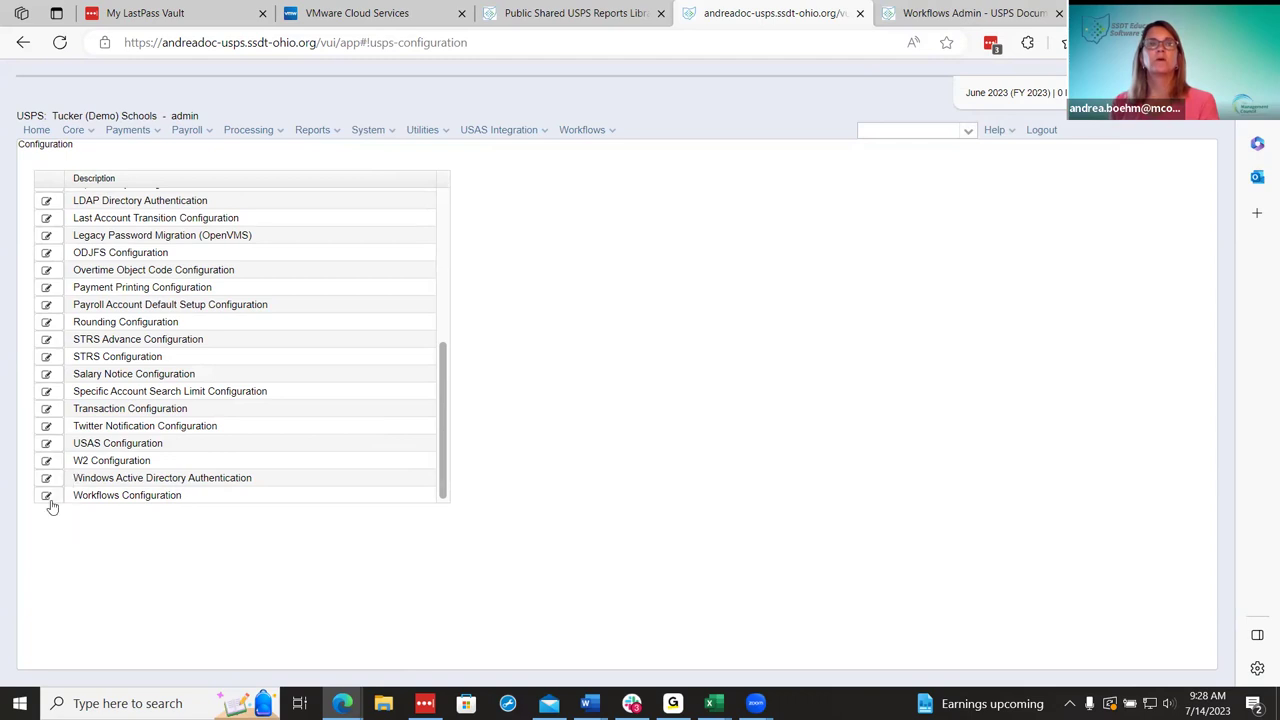
left_click(47, 497)
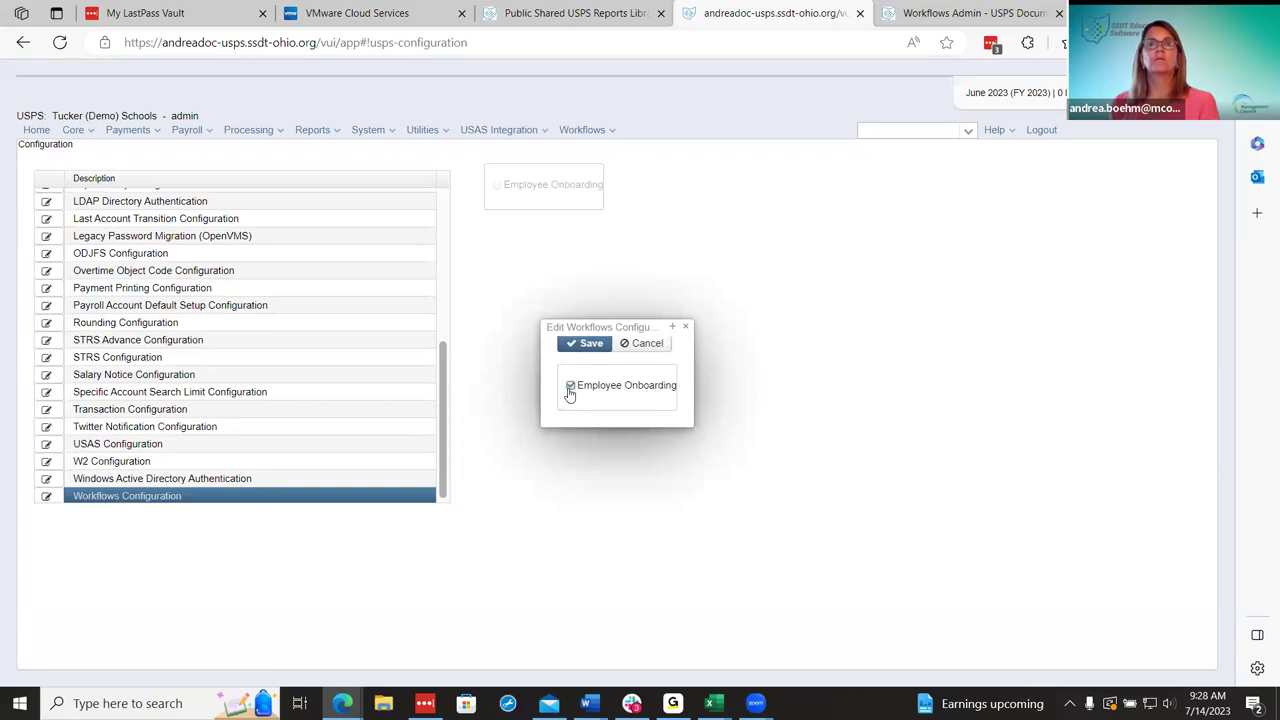
left_click(587, 344)
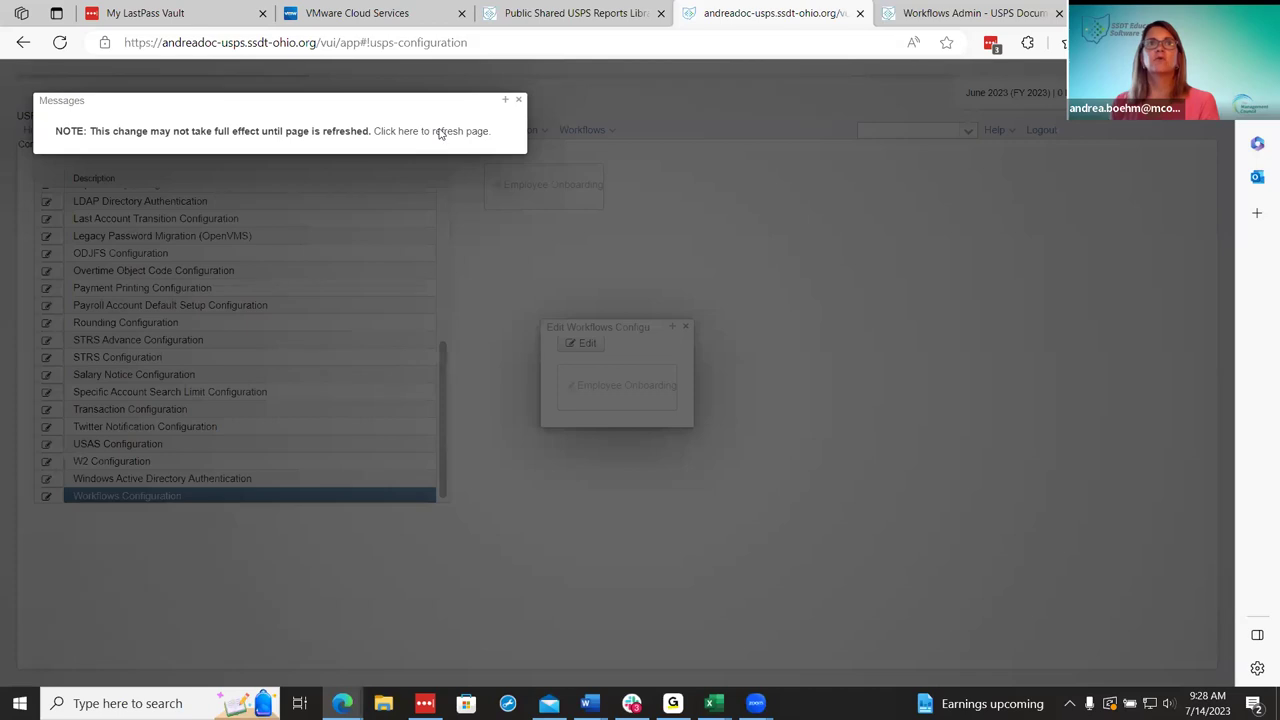
left_click(438, 131)
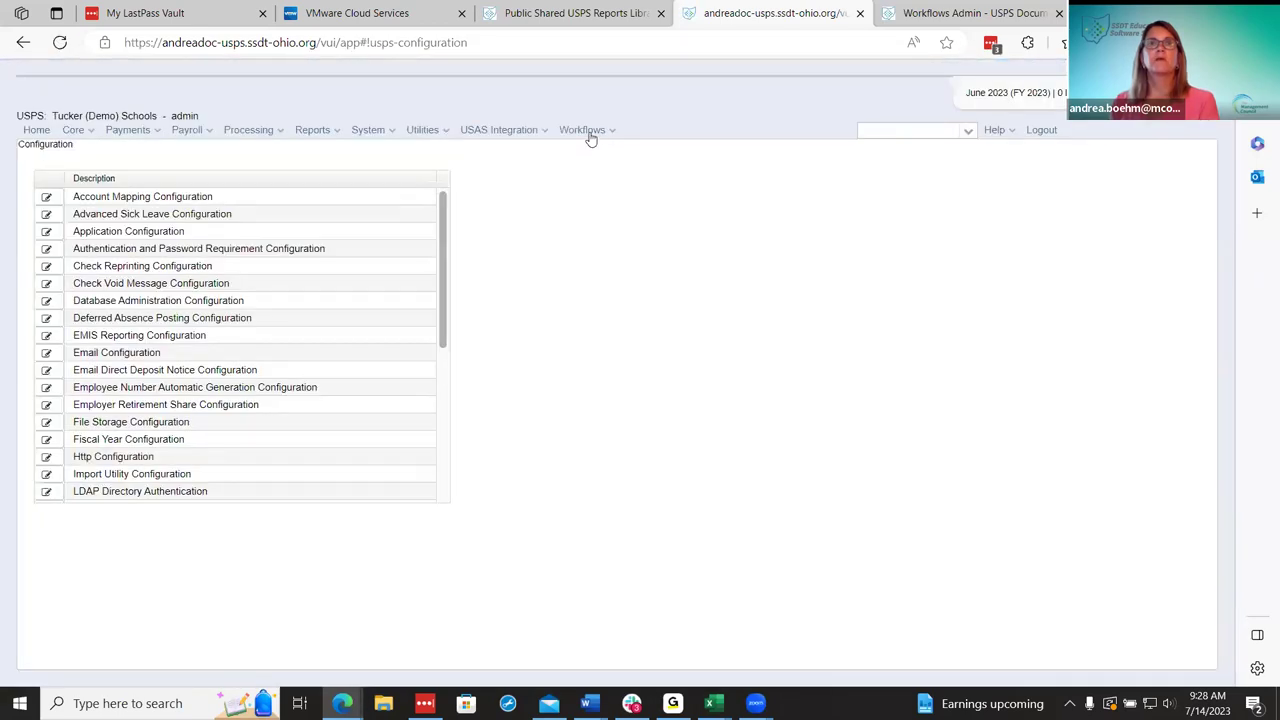
left_click(590, 130)
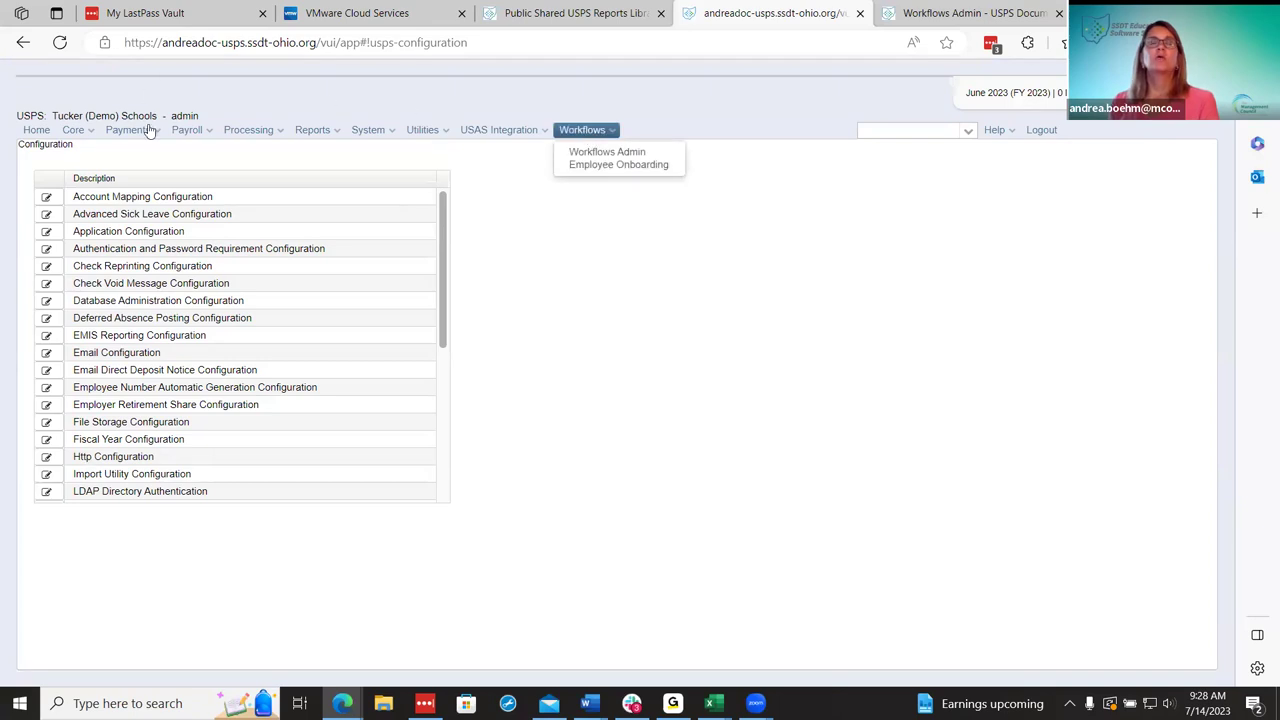
Open the Role maintenance list under System
left_click(187, 130)
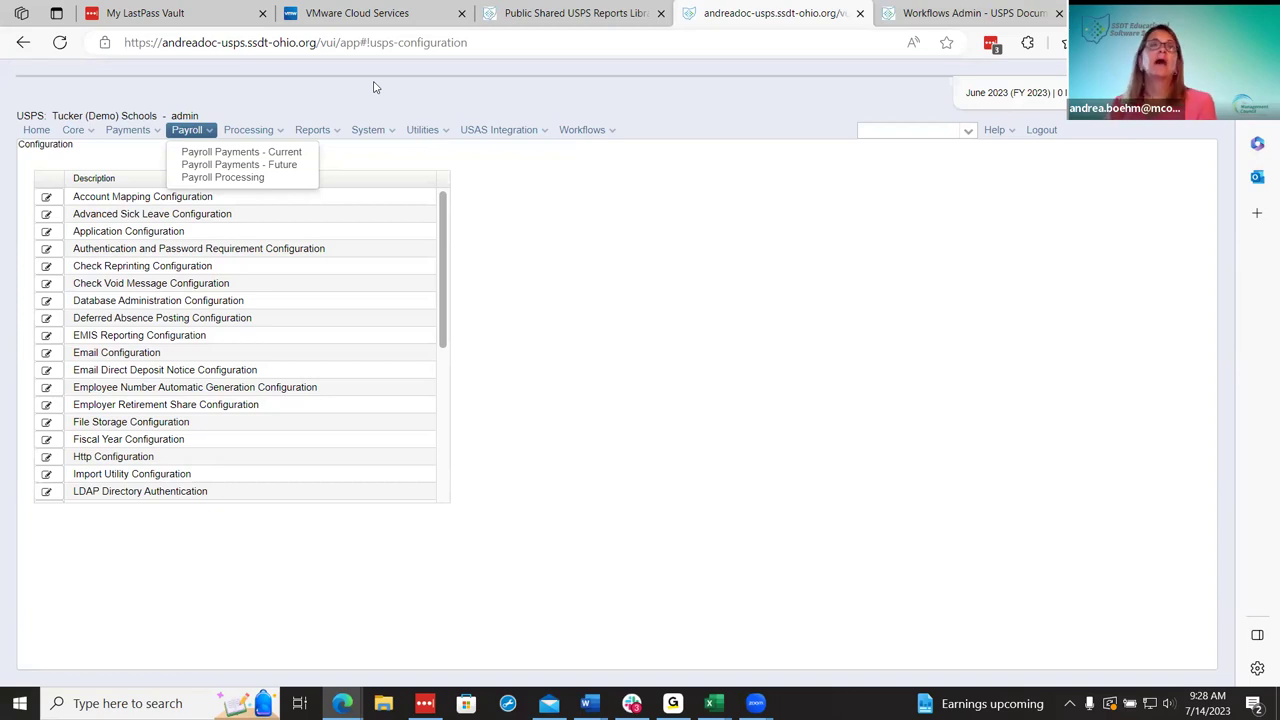
left_click(411, 132)
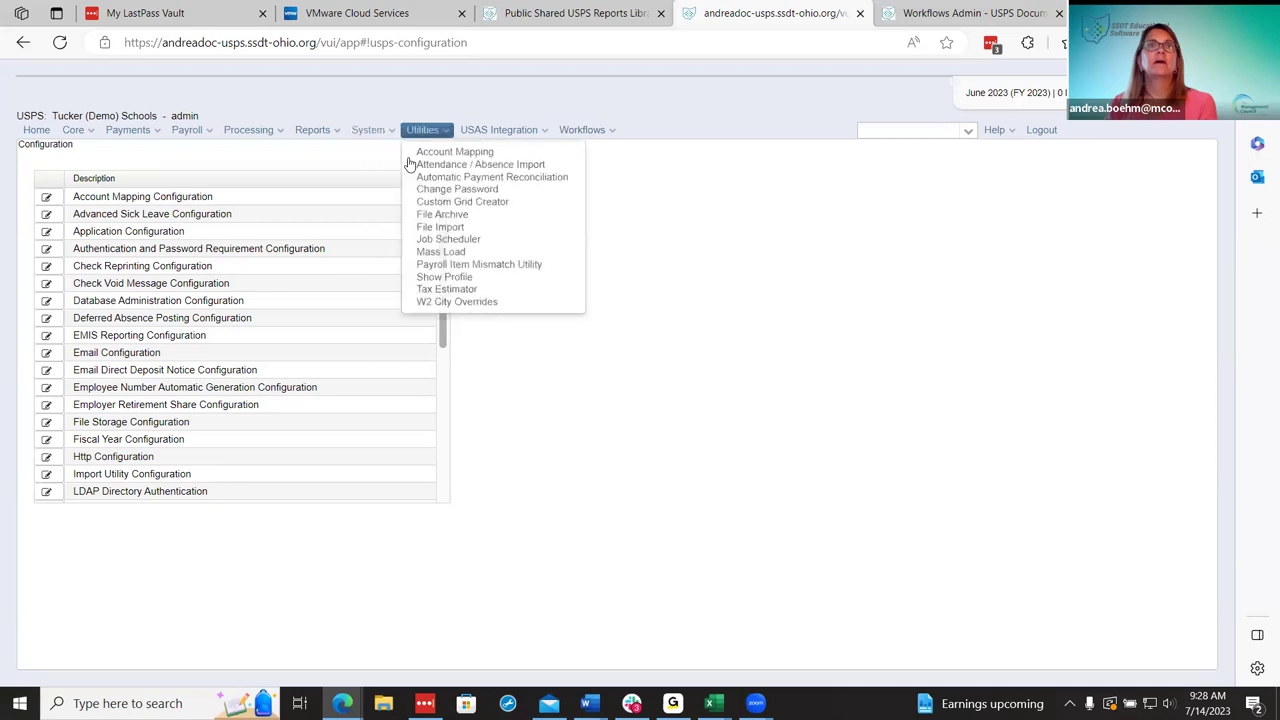
mouse_move(380, 137)
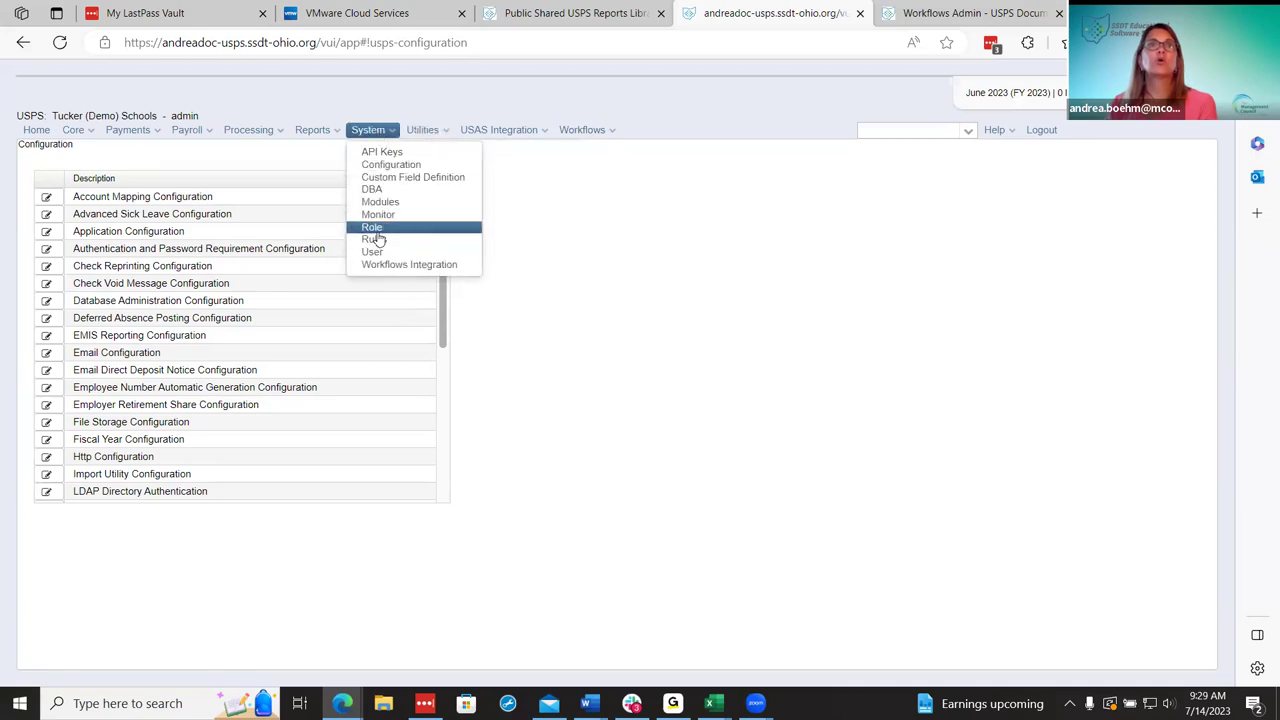
left_click(374, 227)
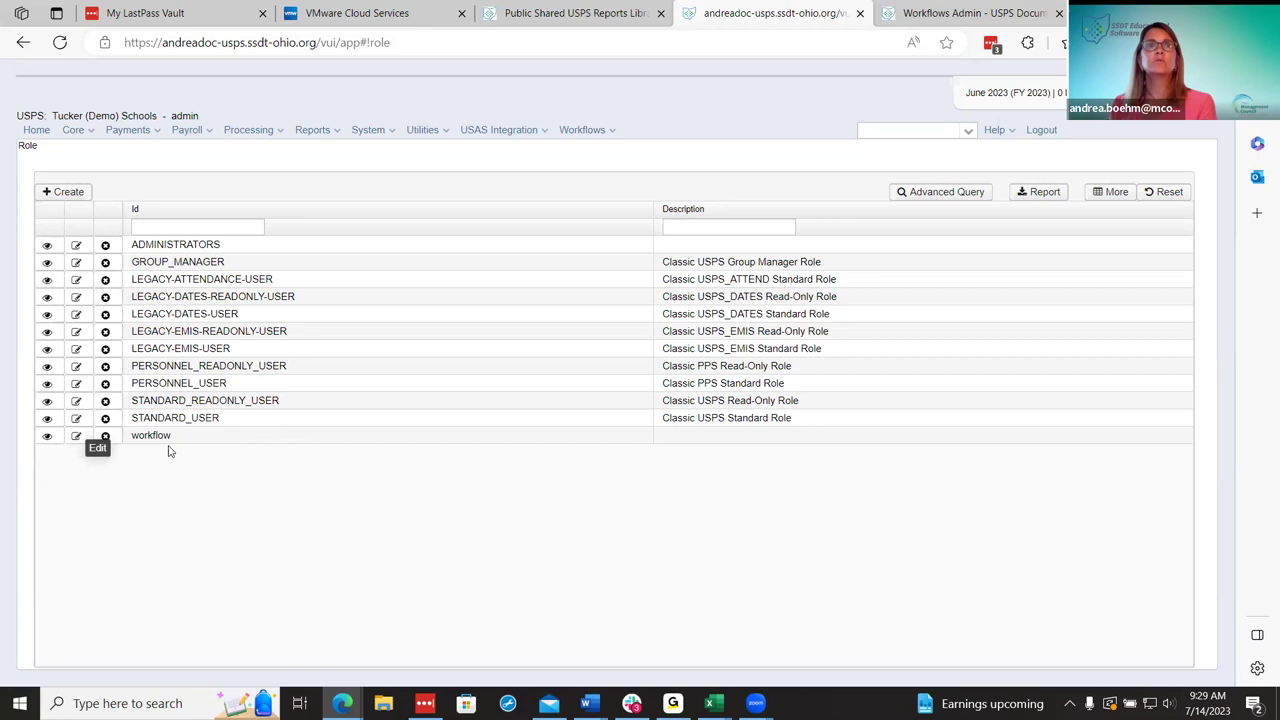
Save the workflow role with employee, position, compensation, leave, payroll and USPS_WORKFLOWS_ADMIN rights
left_click(77, 436)
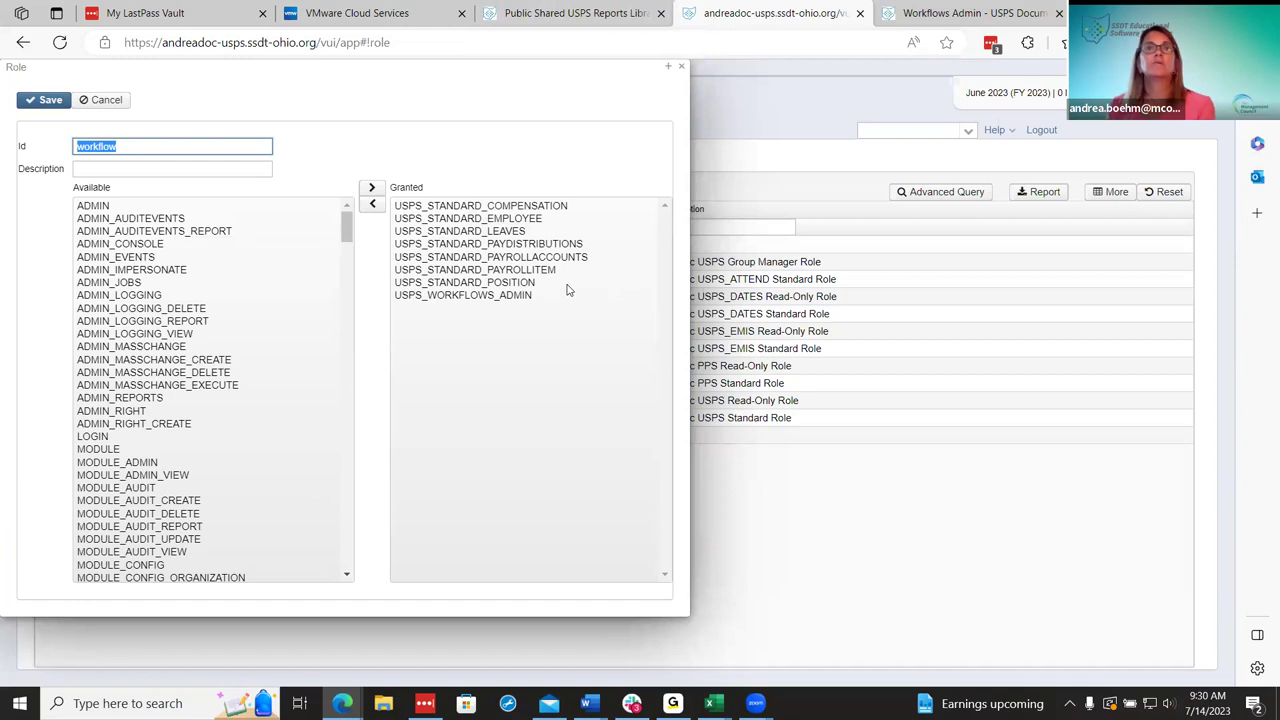
left_click(48, 100)
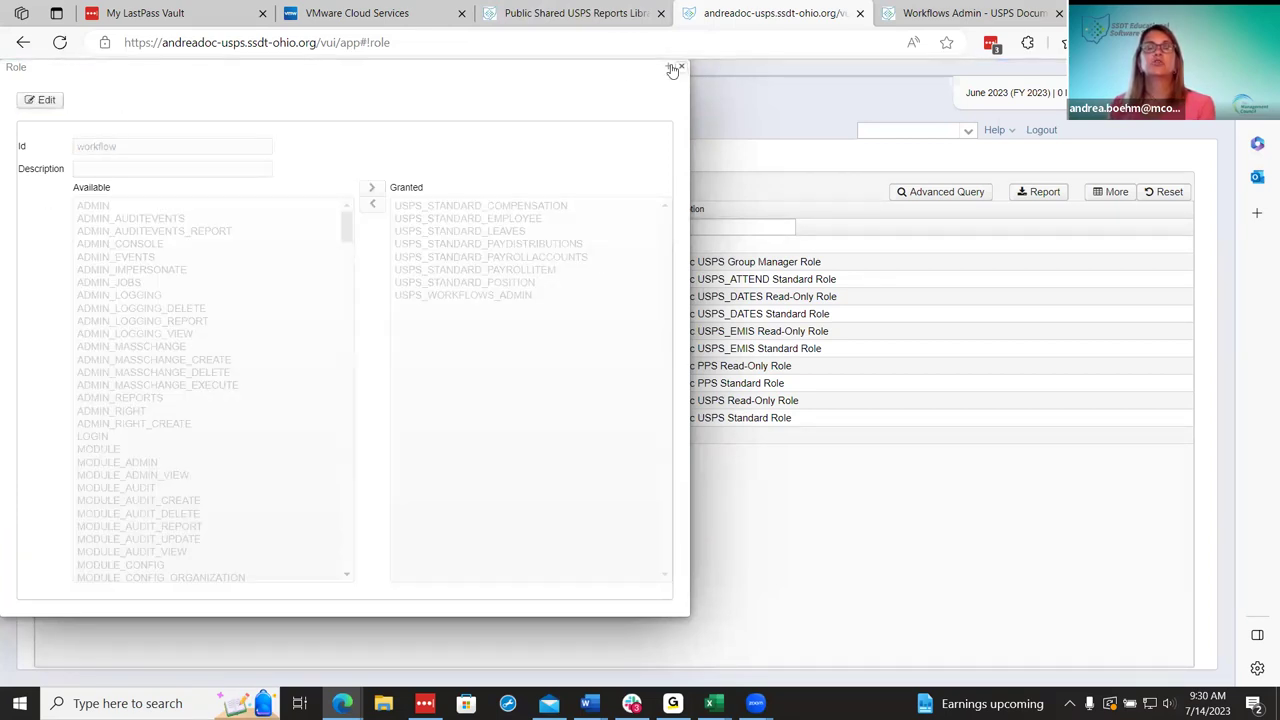
left_click(679, 67)
left_click(424, 130)
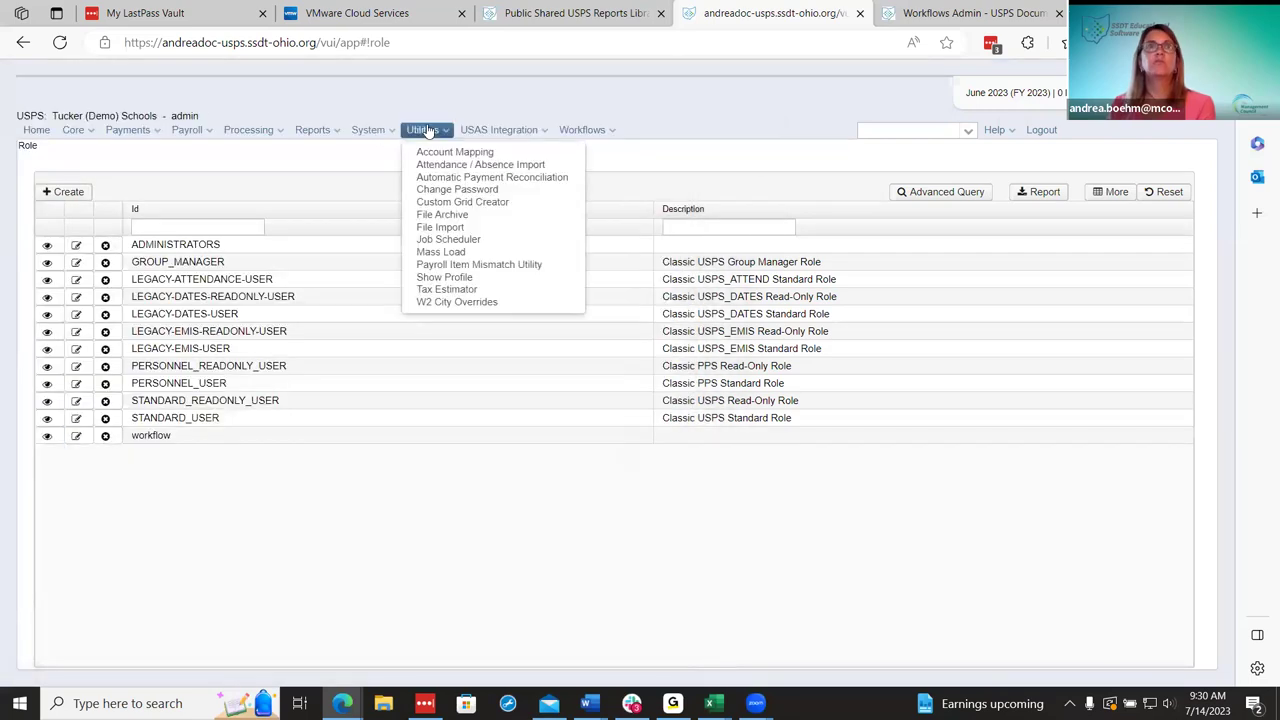
Open the User list under System with the Username filter cleared
left_click(368, 130)
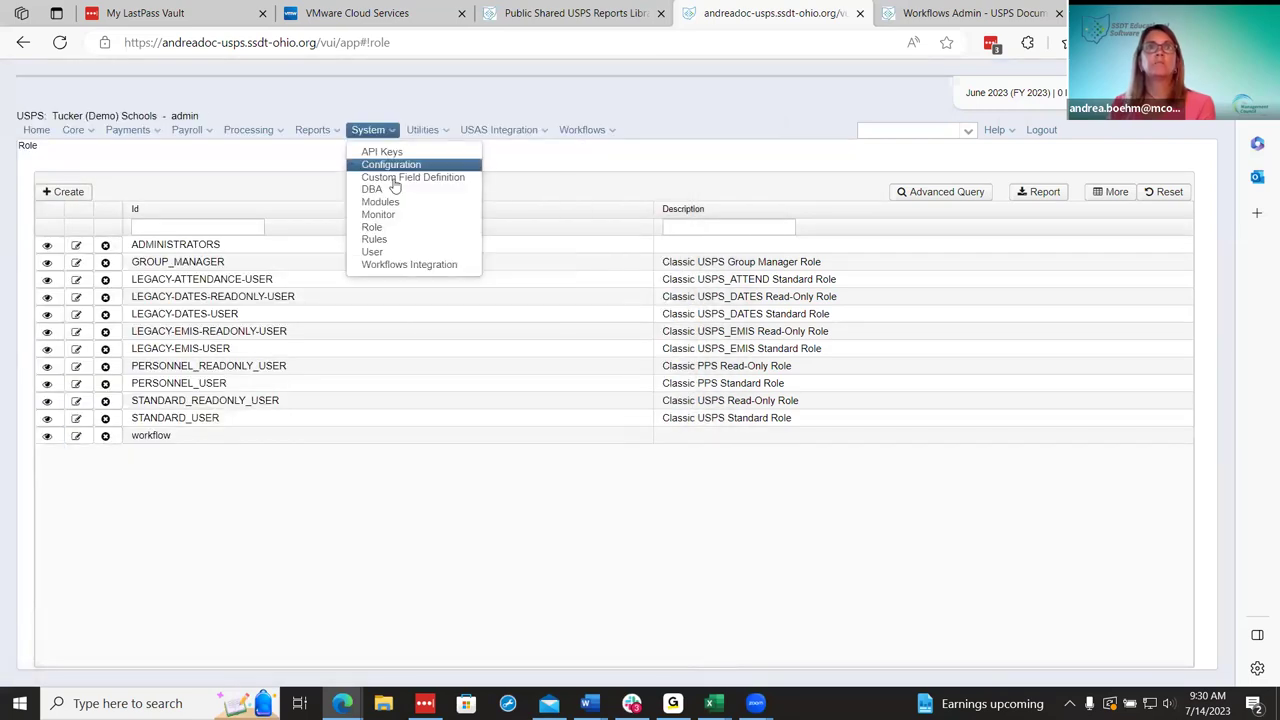
left_click(405, 252)
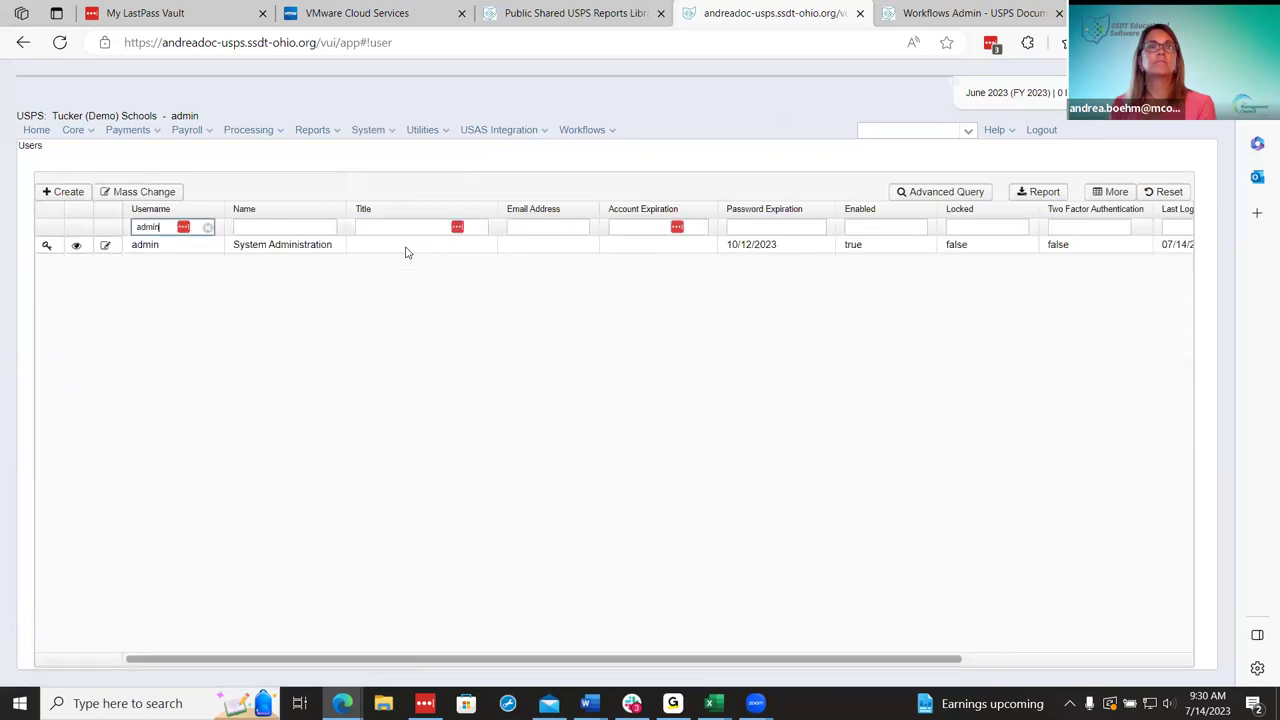
left_click(207, 227)
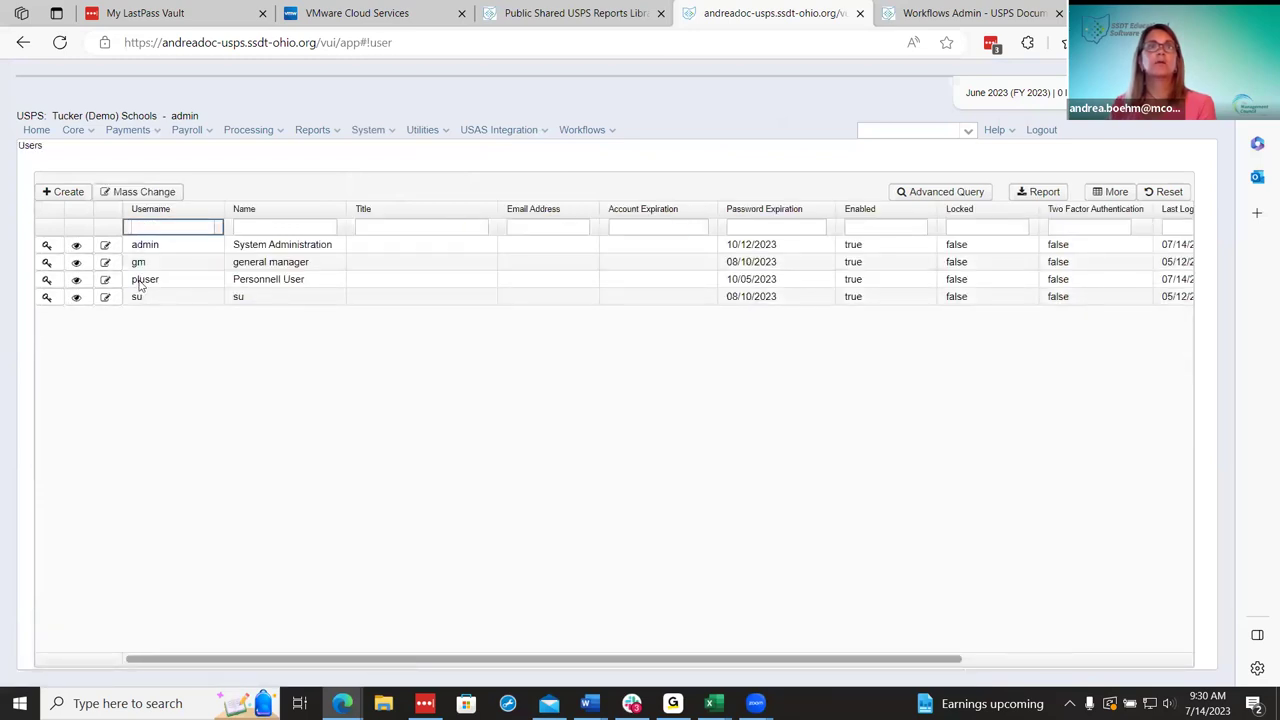
Save the personnel user with PERSONNEL_USER and workflow roles assigned, then log out
left_click(76, 279)
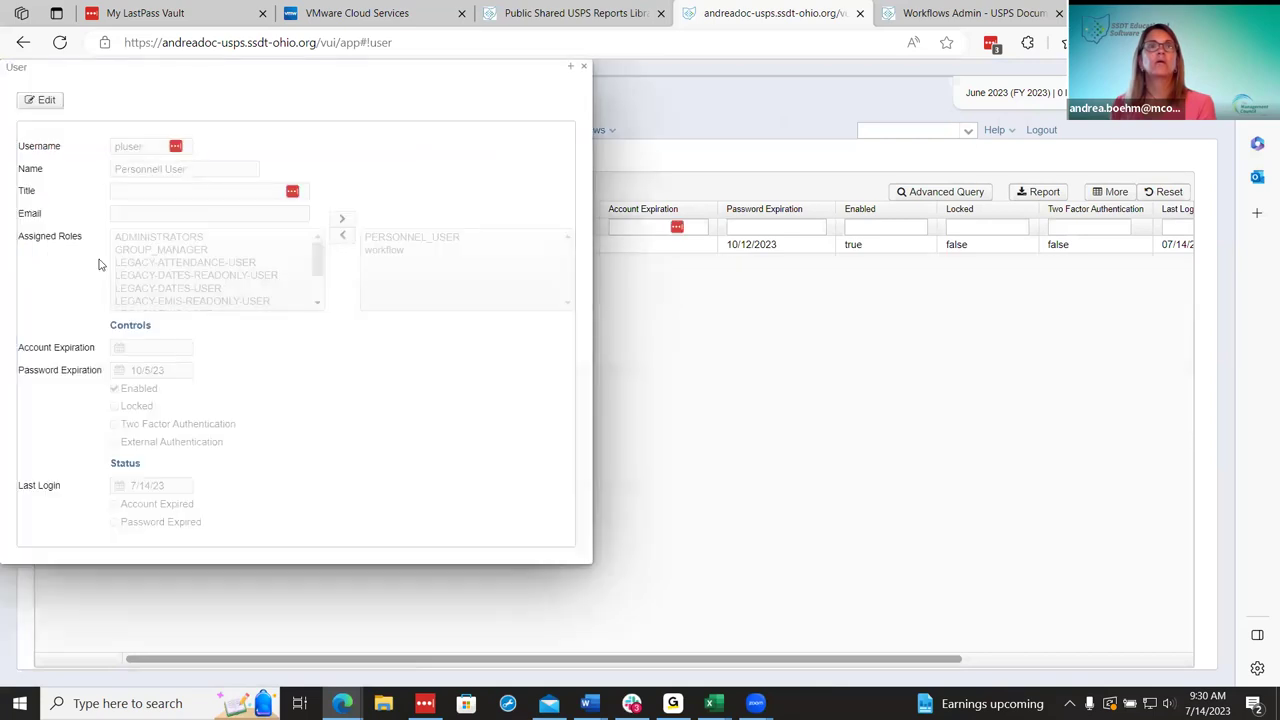
left_click(46, 99)
scroll(230, 295, "down", 2)
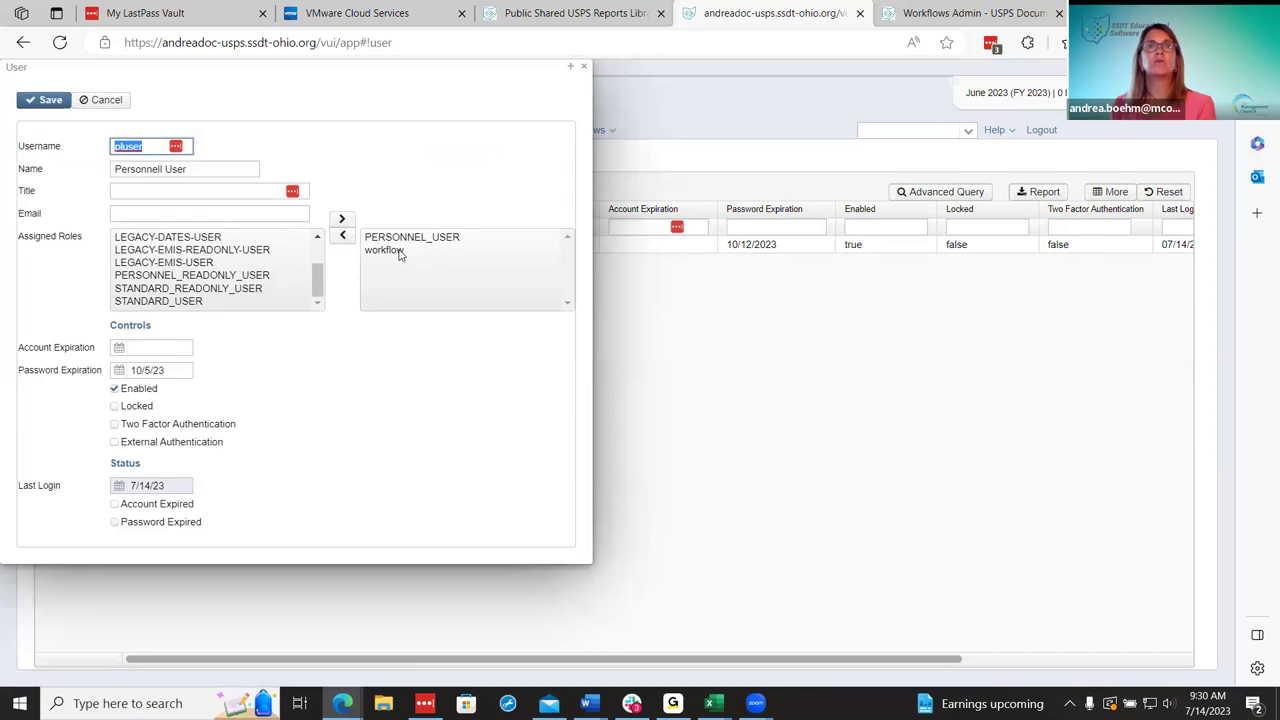
left_click(48, 100)
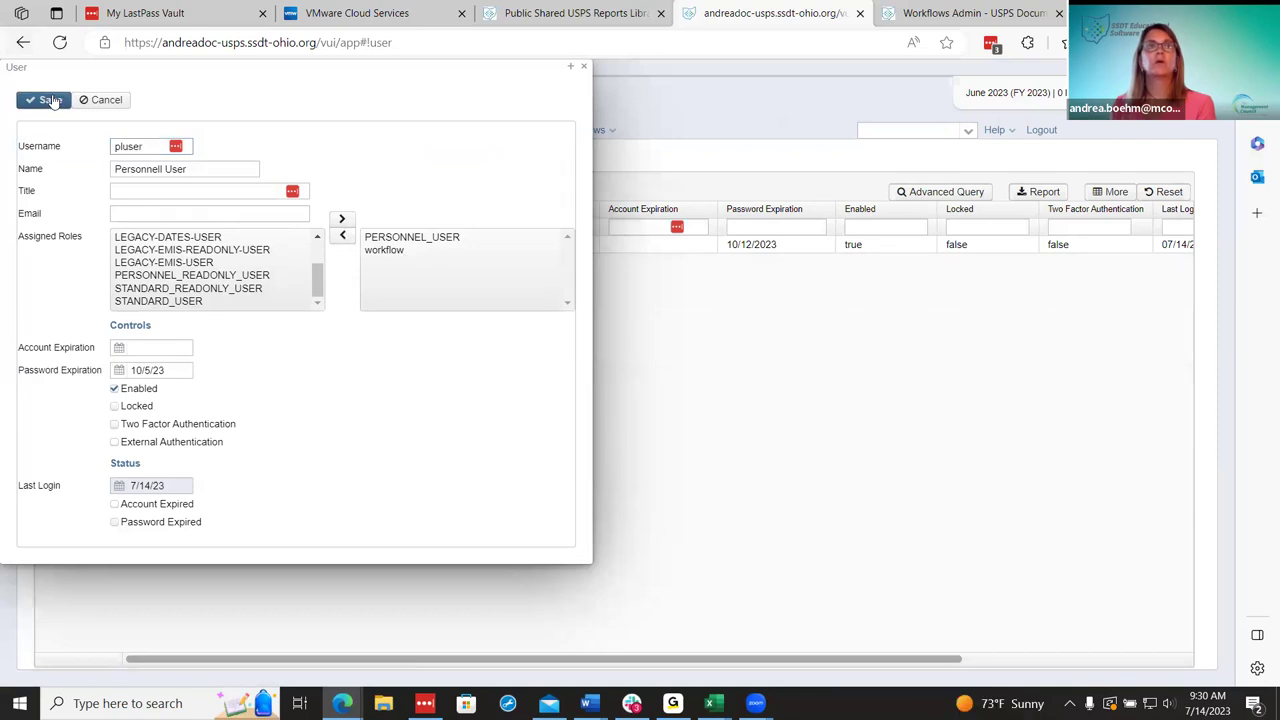
left_click(584, 67)
left_click(573, 138)
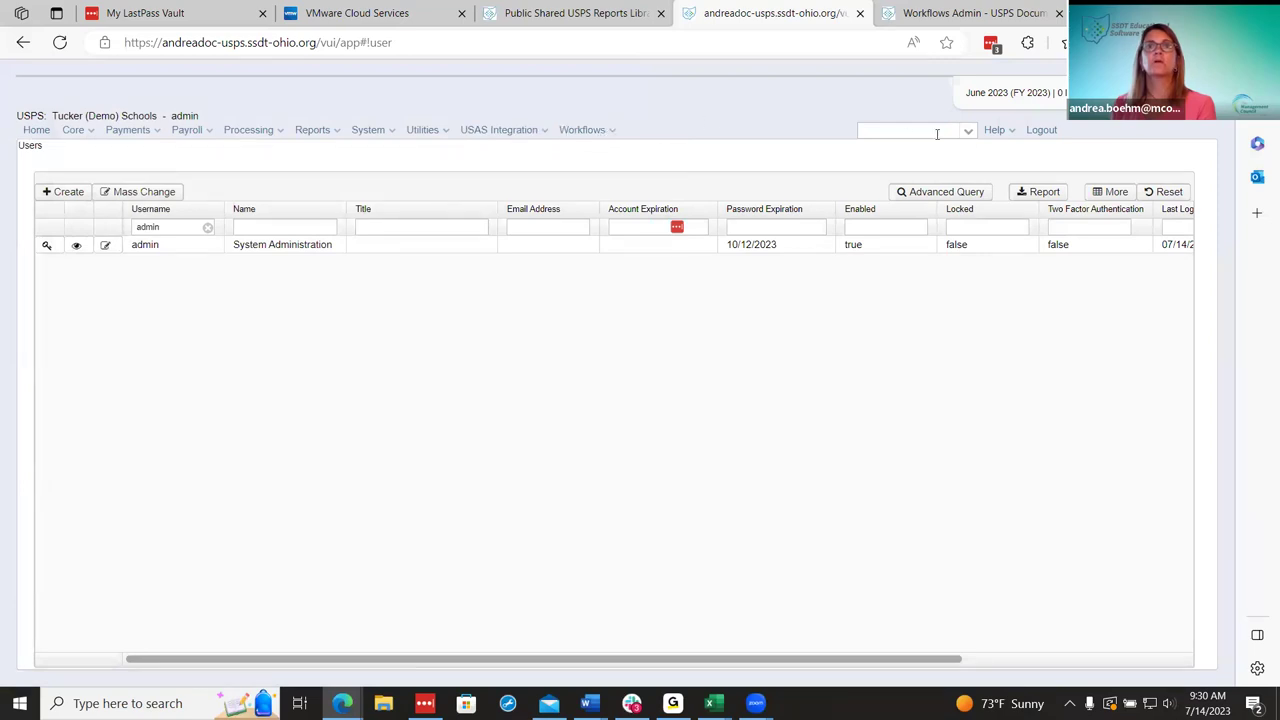
left_click(1041, 131)
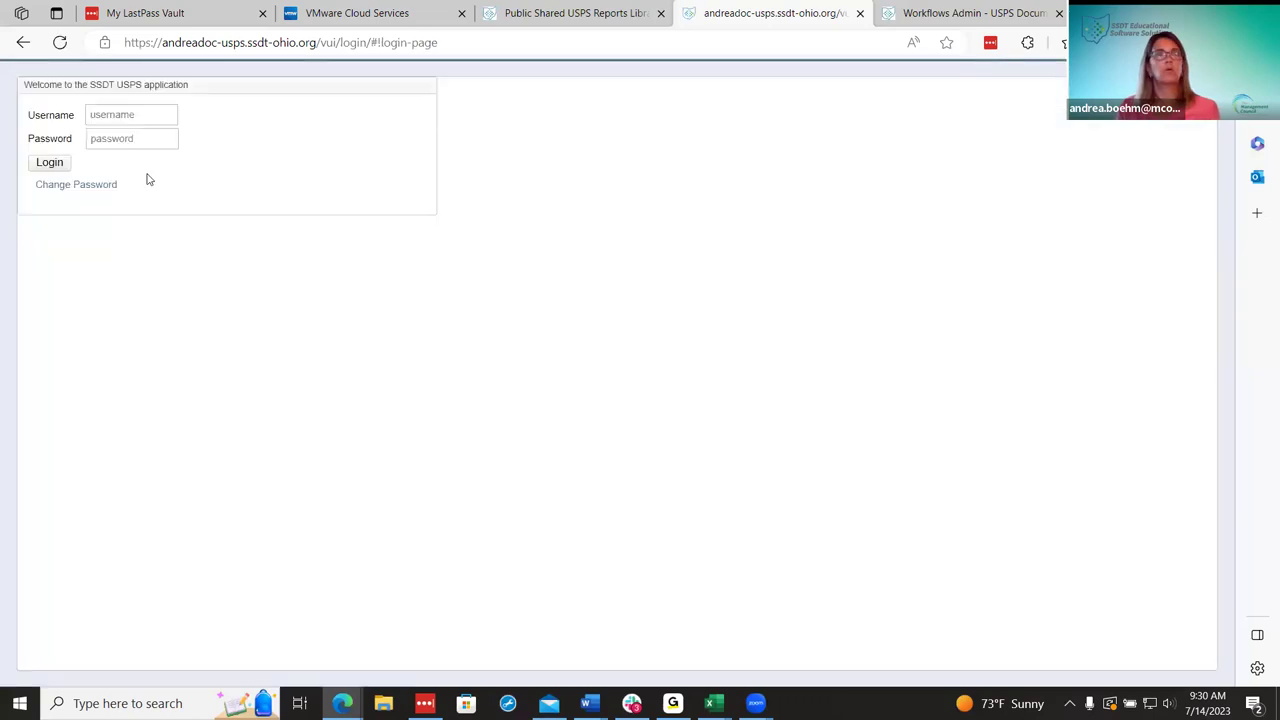
Replace the admin login with PLuser, sign in, and decline Edge's save-password offer
left_click(141, 119)
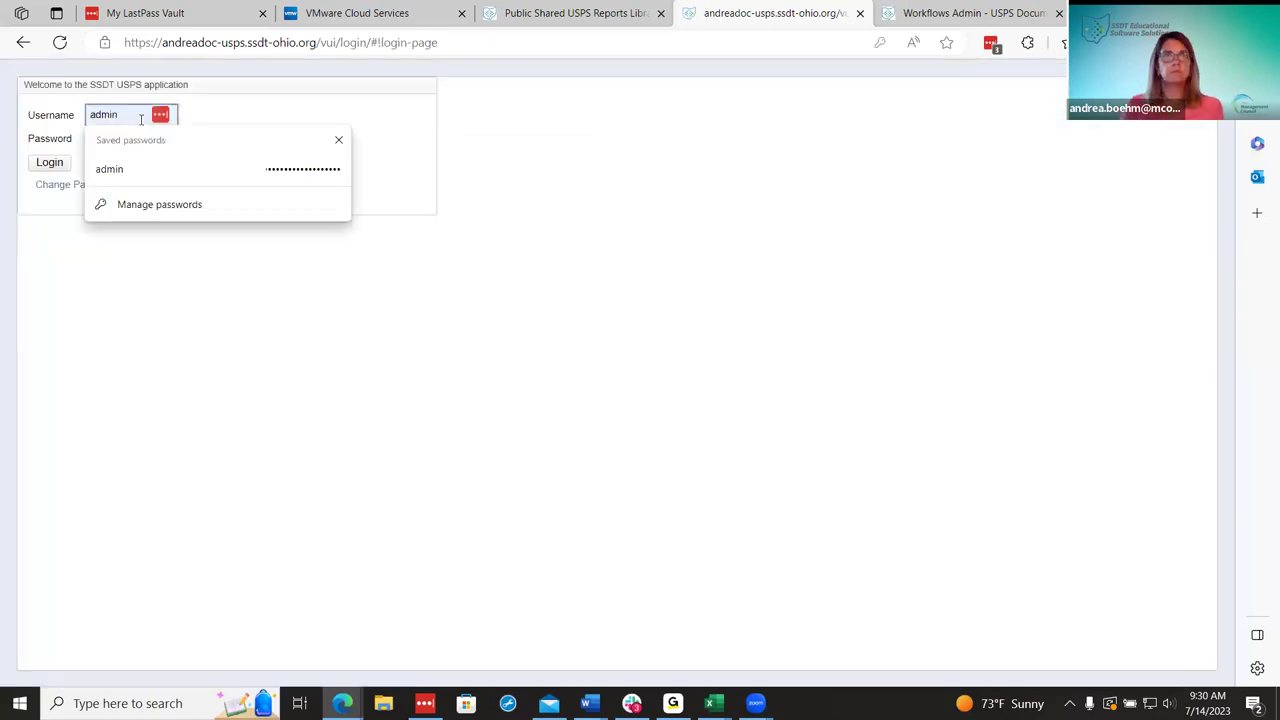
key("BackSpace")
key("BackSpace")
key("BackSpace")
key("BackSpace")
key("BackSpace")
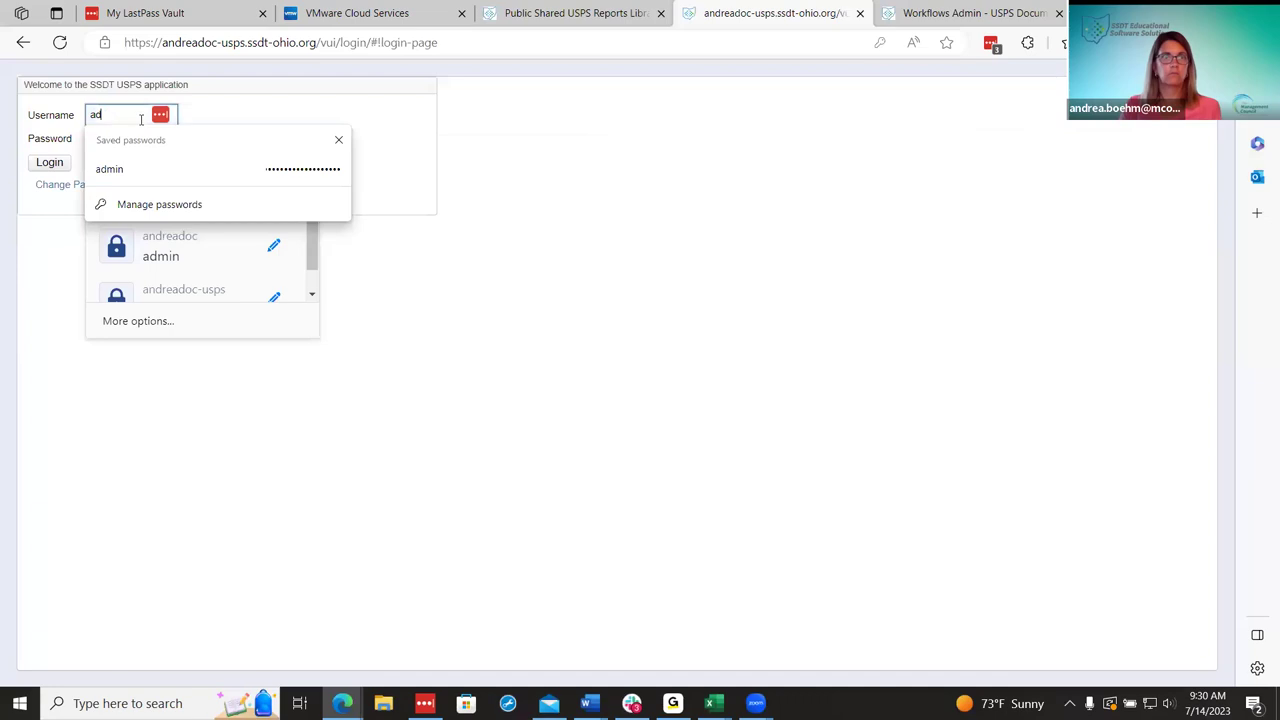
type("PLuser")
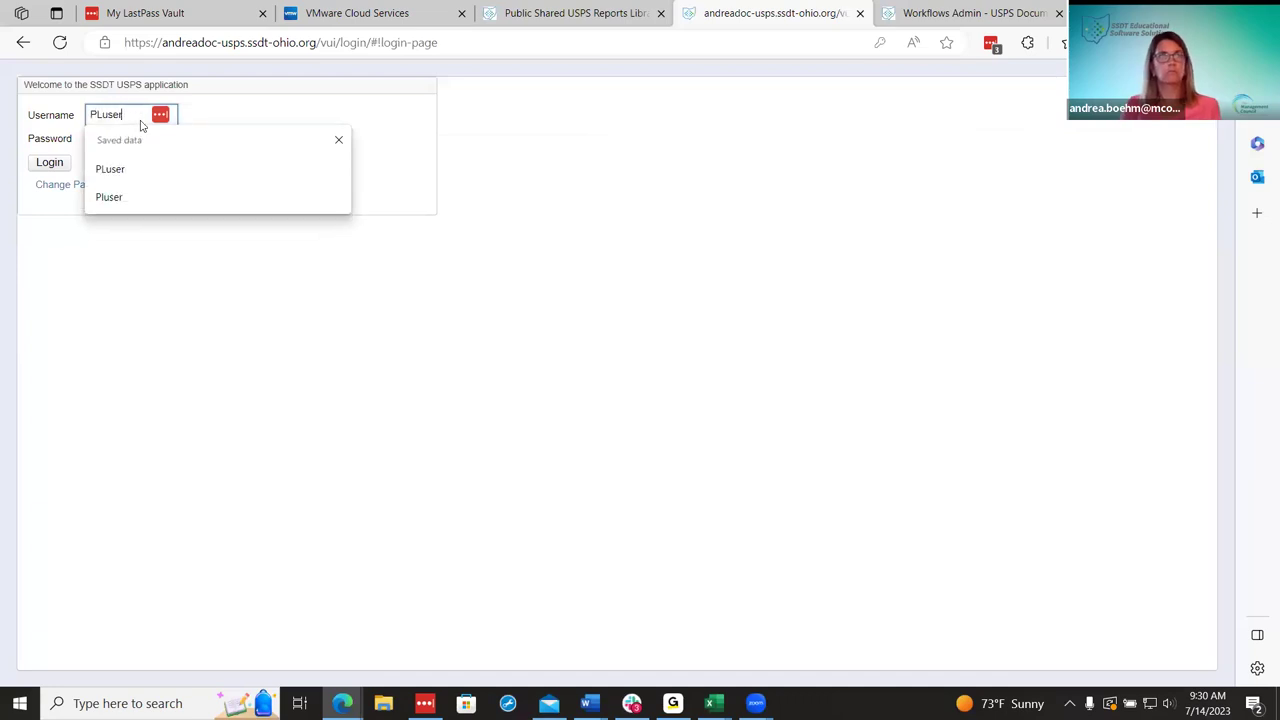
key("Tab")
type("••••")
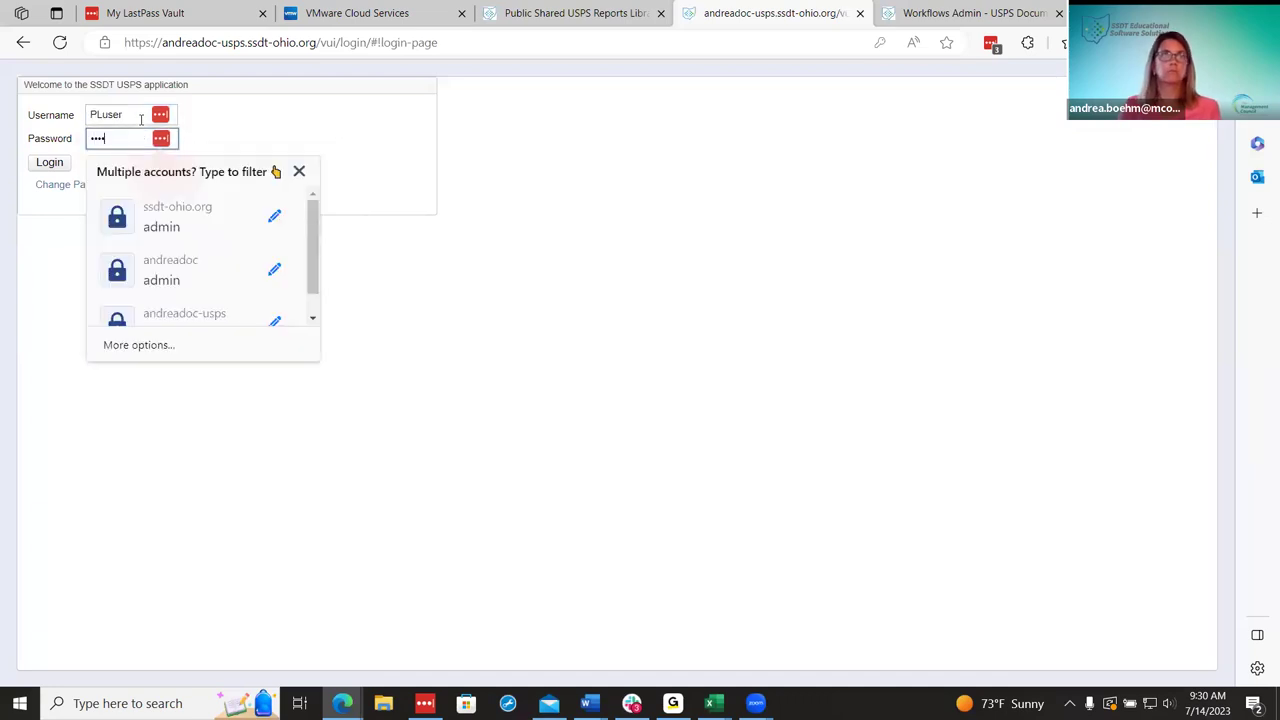
left_click(55, 164)
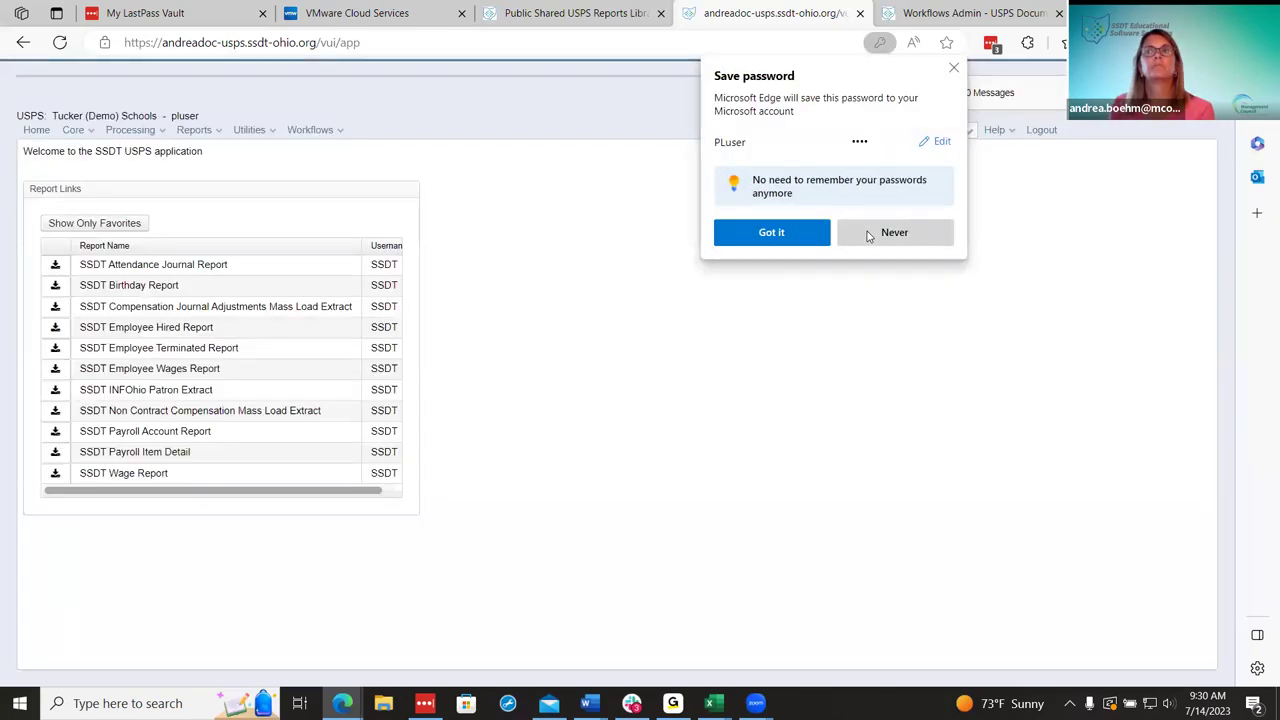
left_click(867, 235)
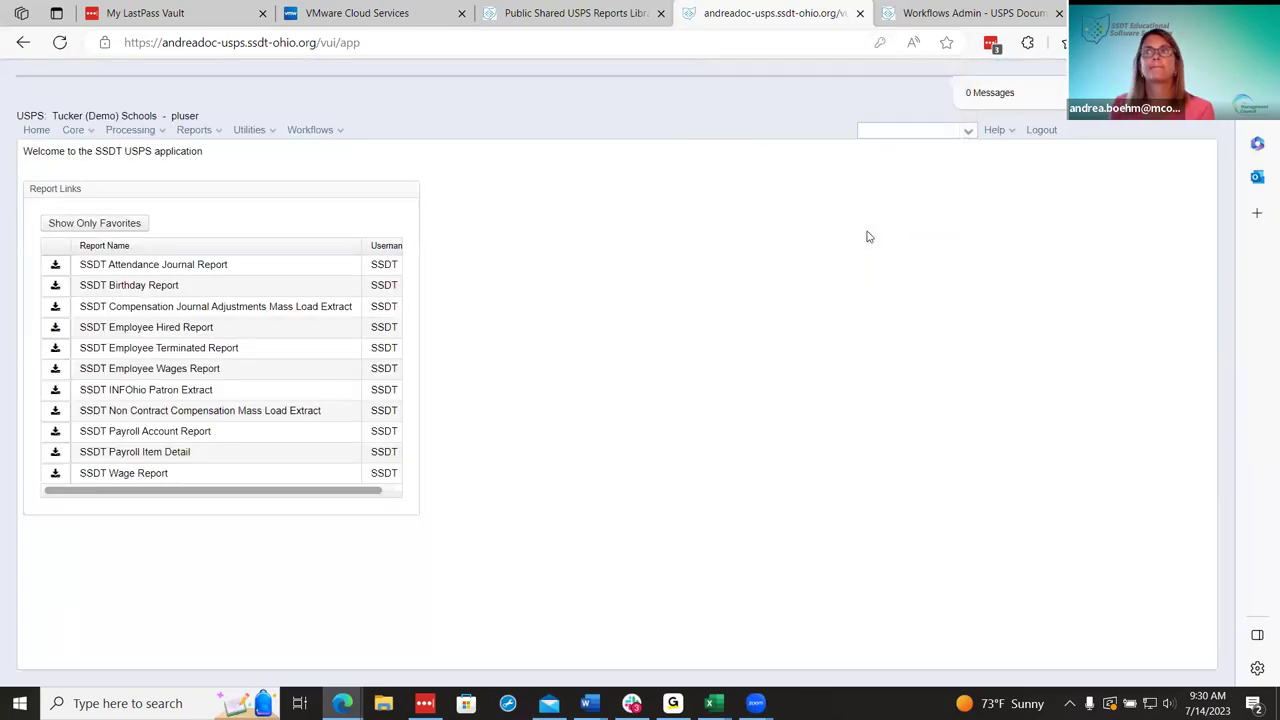
left_click(324, 132)
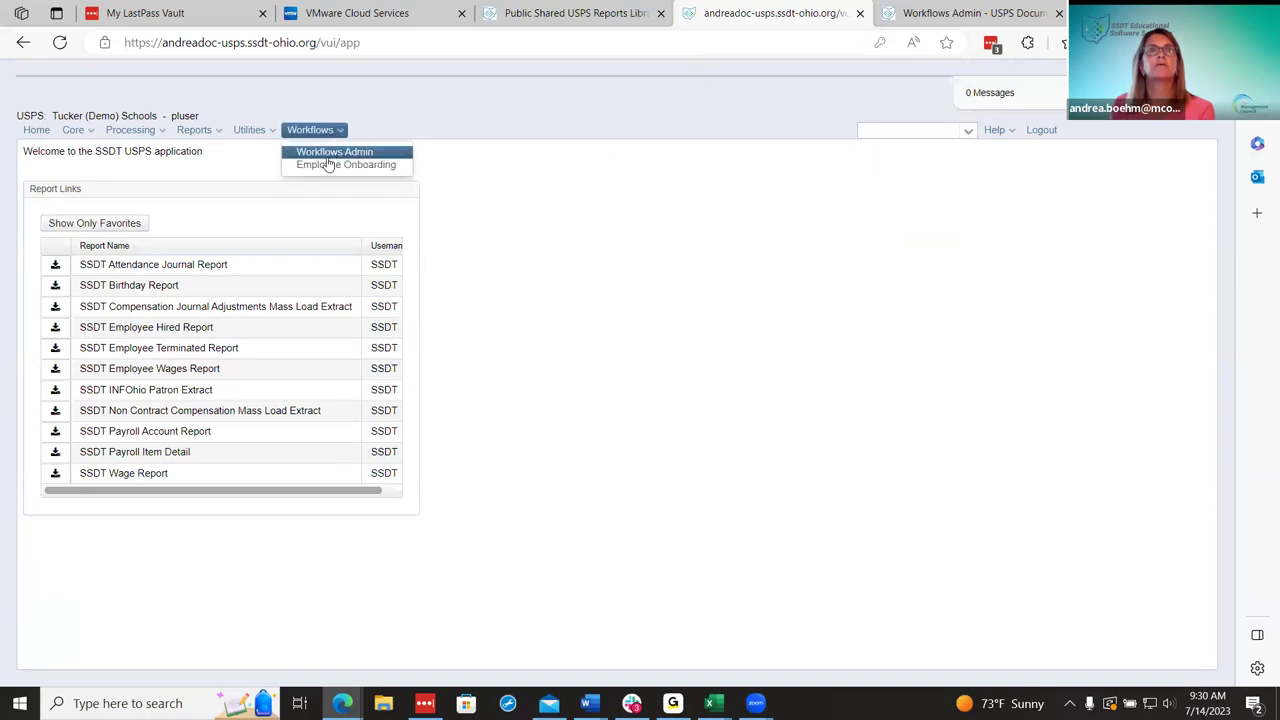
Check the Workflows Admin task list, then open the Employee Onboarding process list
left_click(318, 153)
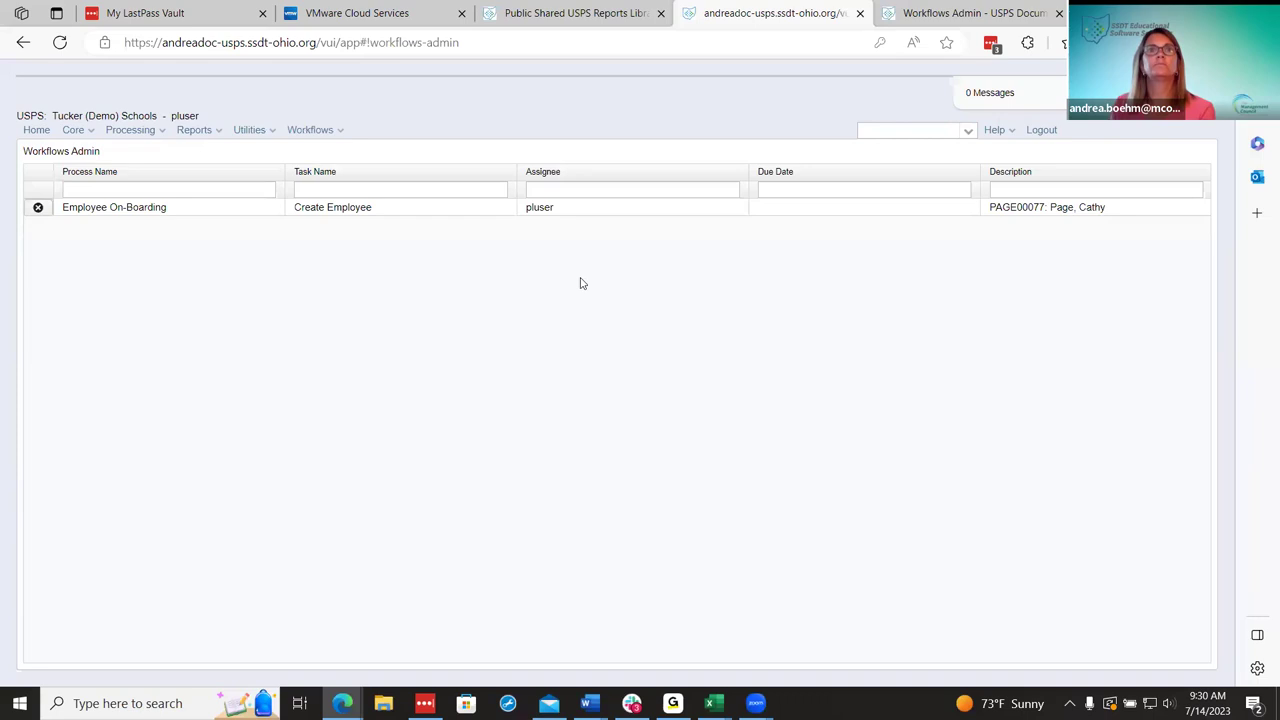
left_click(318, 133)
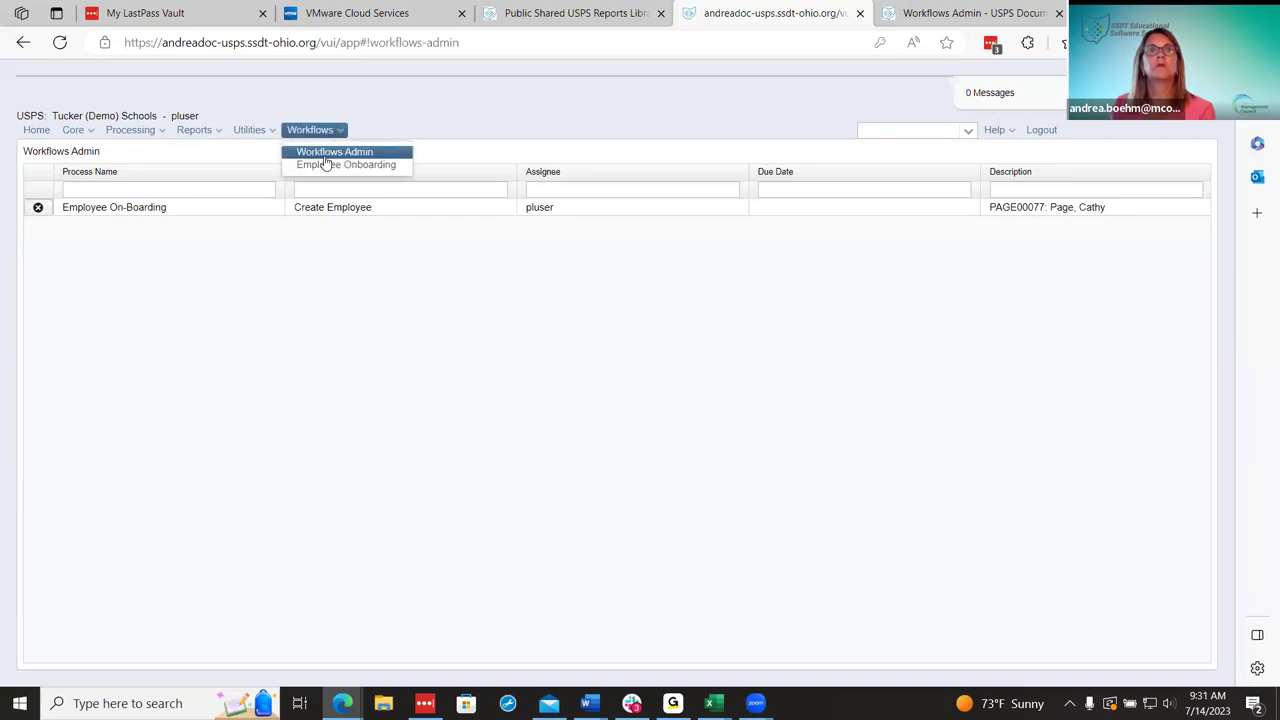
left_click(330, 165)
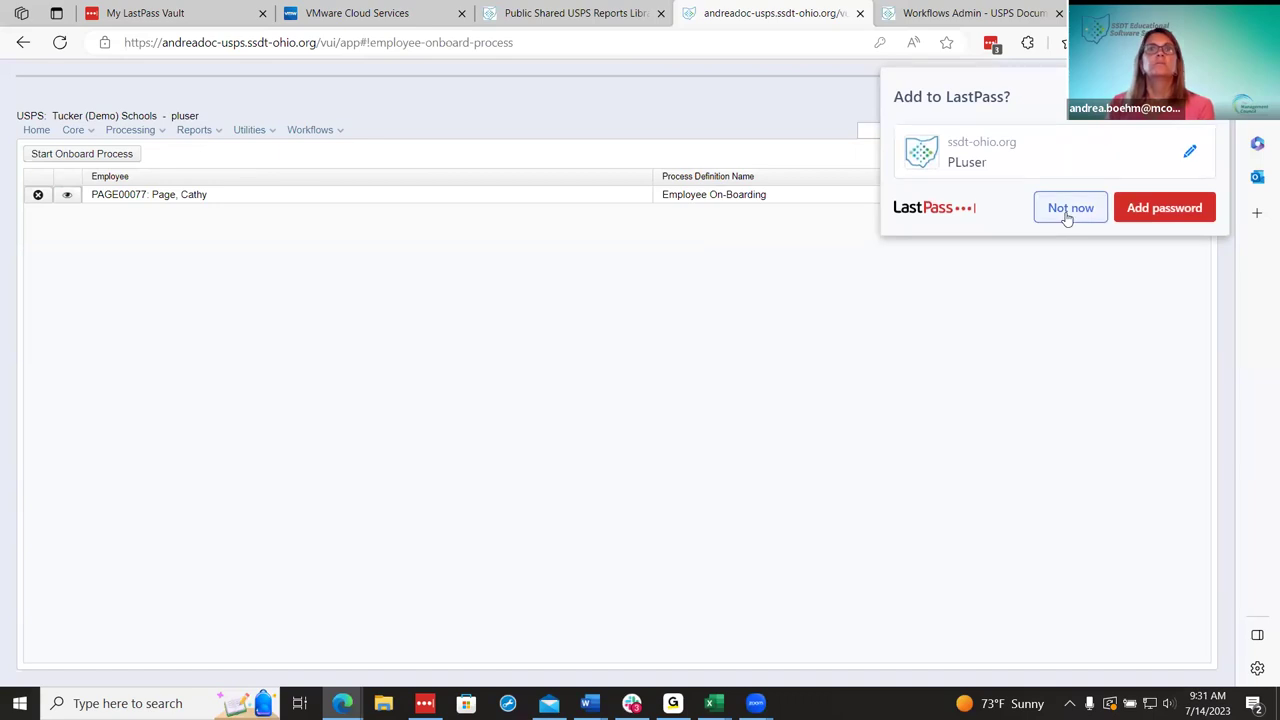
left_click(372, 163)
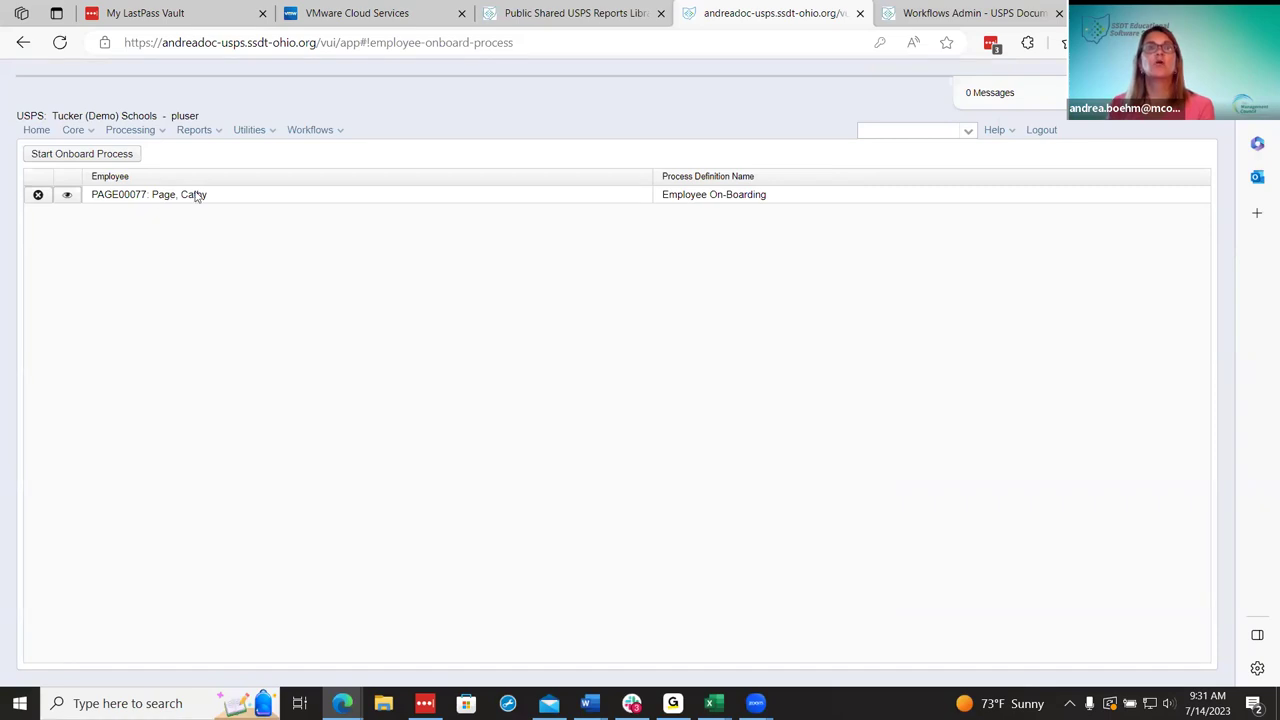
Start an onboarding with an auto-assigned employee number and the new hire's first and last name, then view its steps
left_click(88, 158)
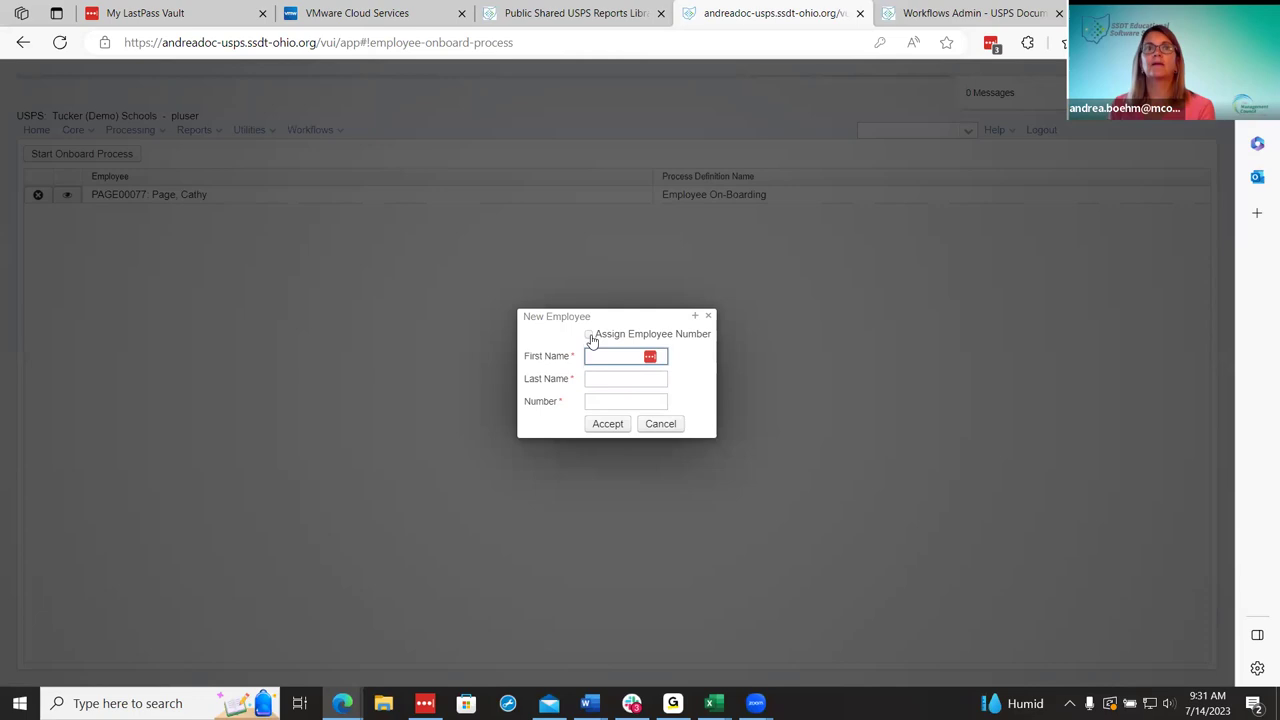
left_click(590, 336)
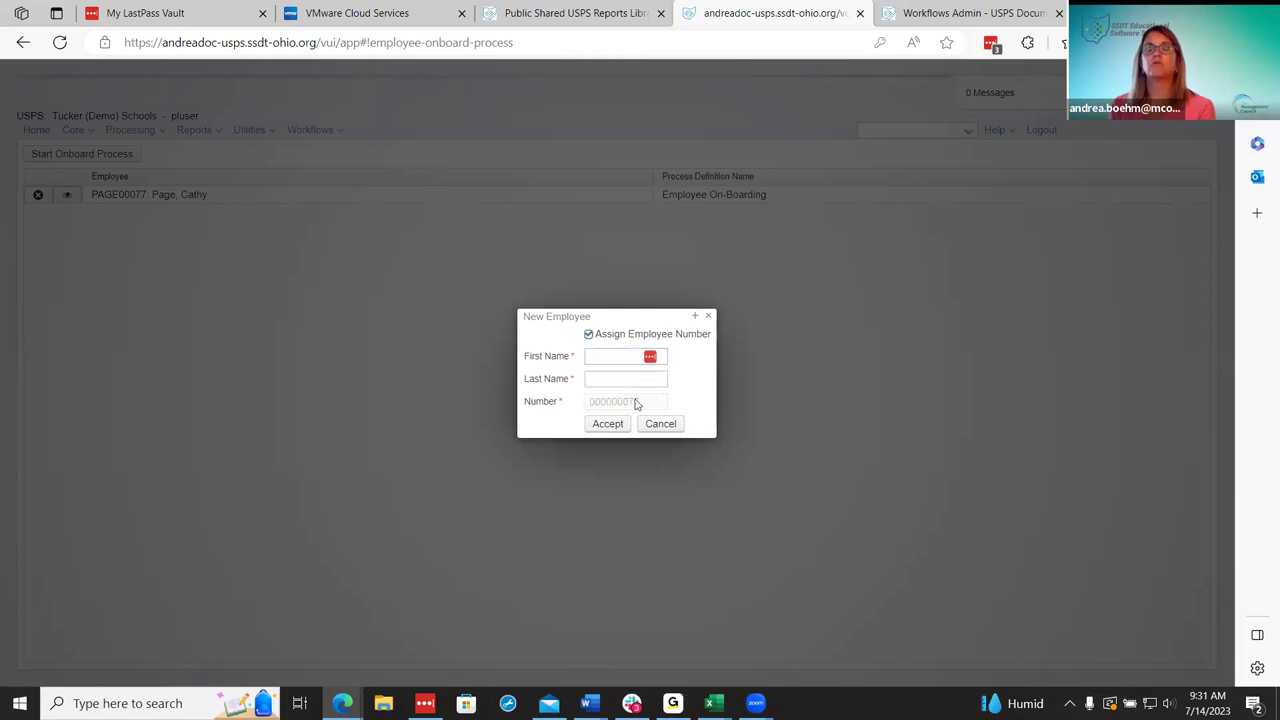
left_click(614, 357)
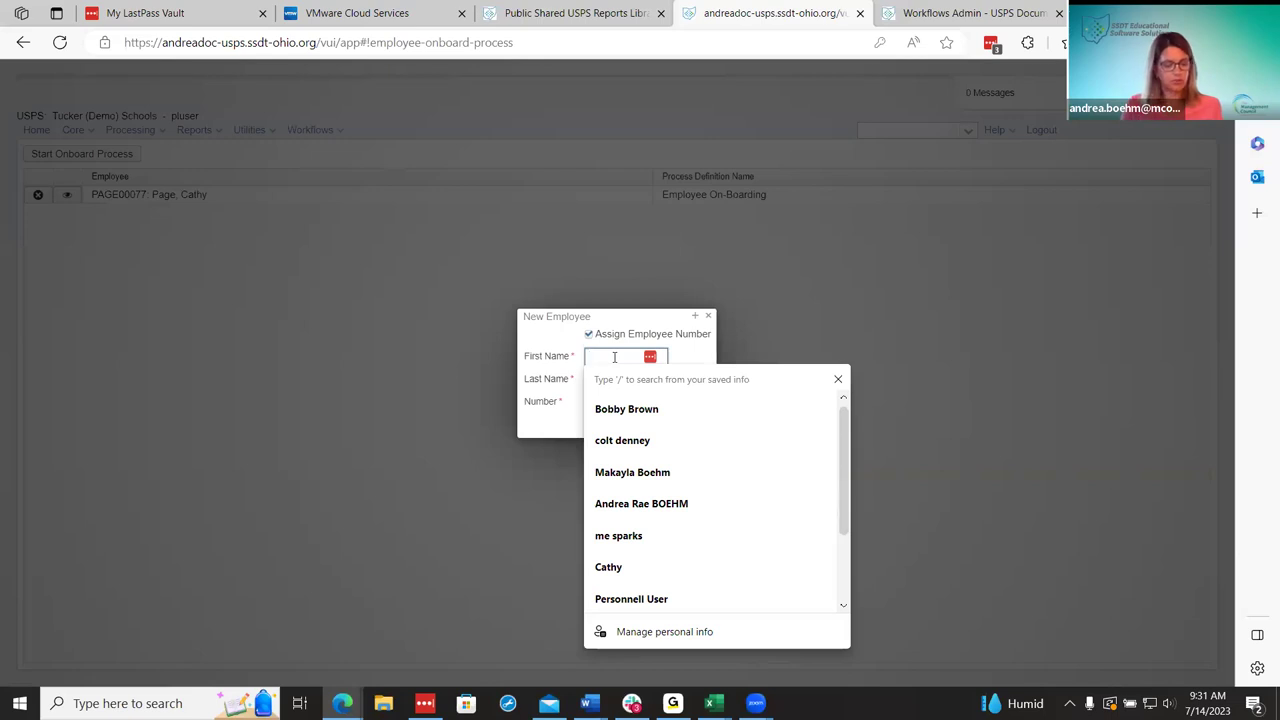
key("Tab")
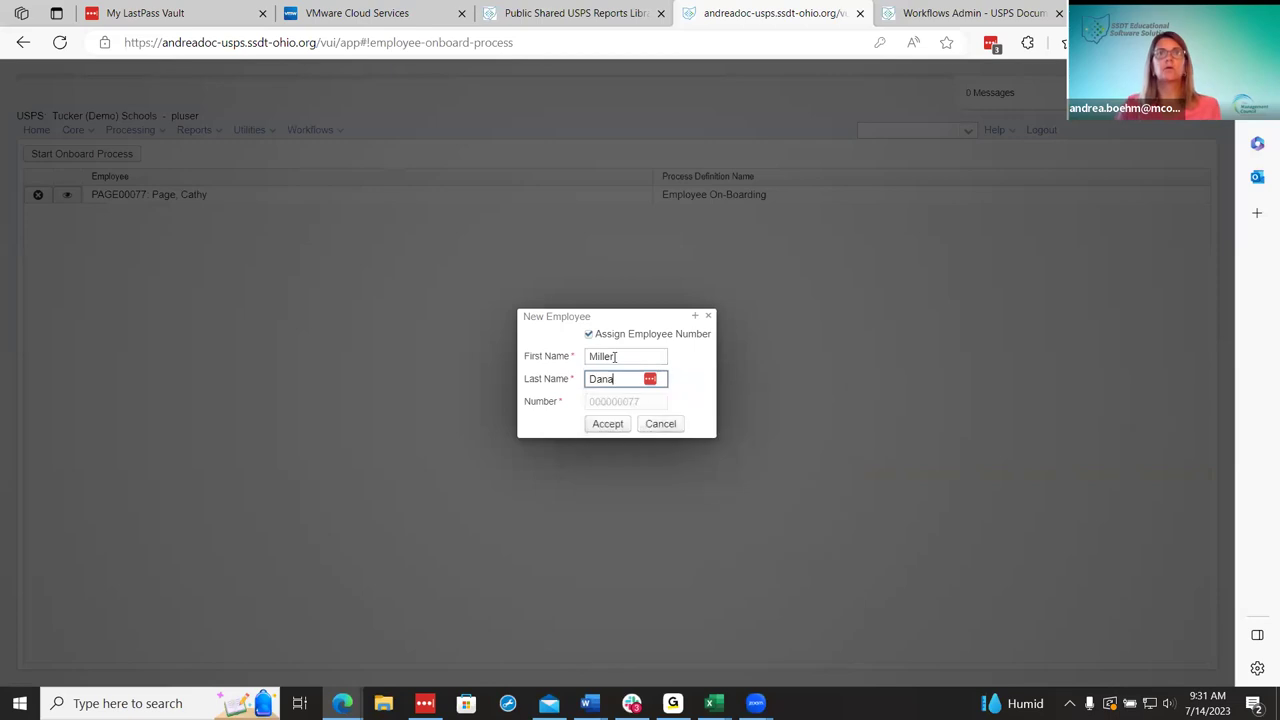
left_click(612, 425)
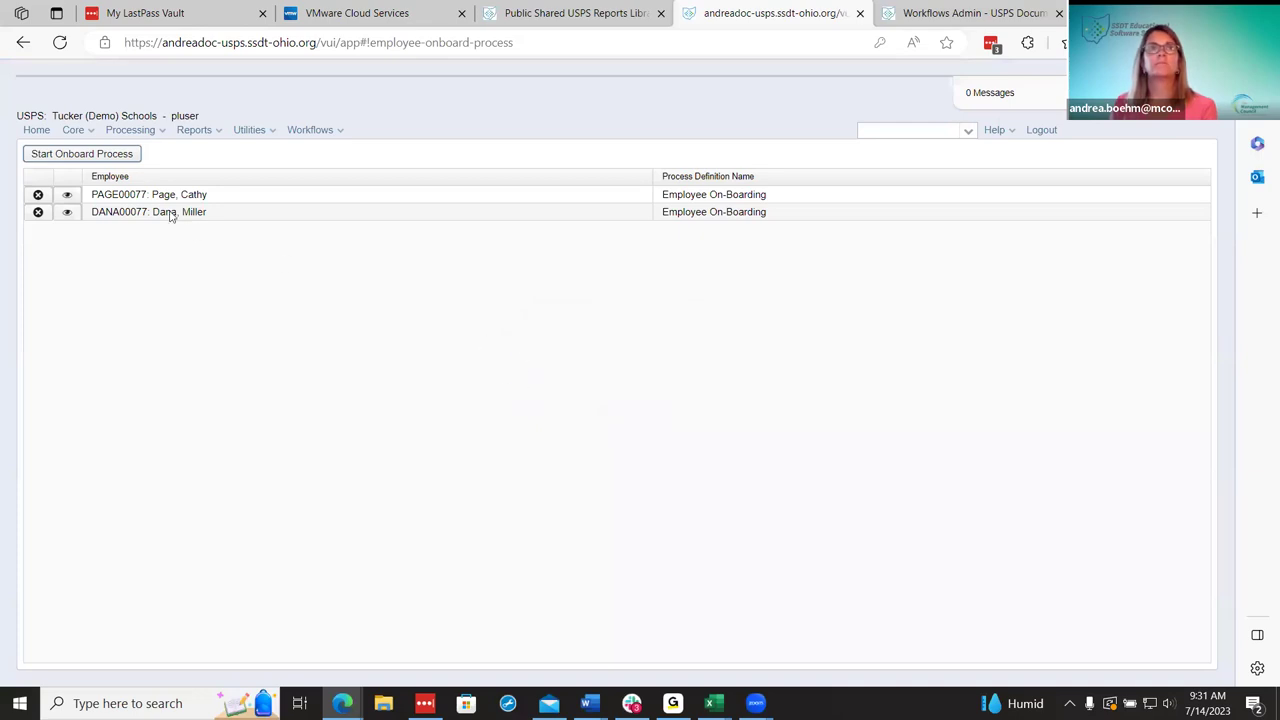
left_click(68, 212)
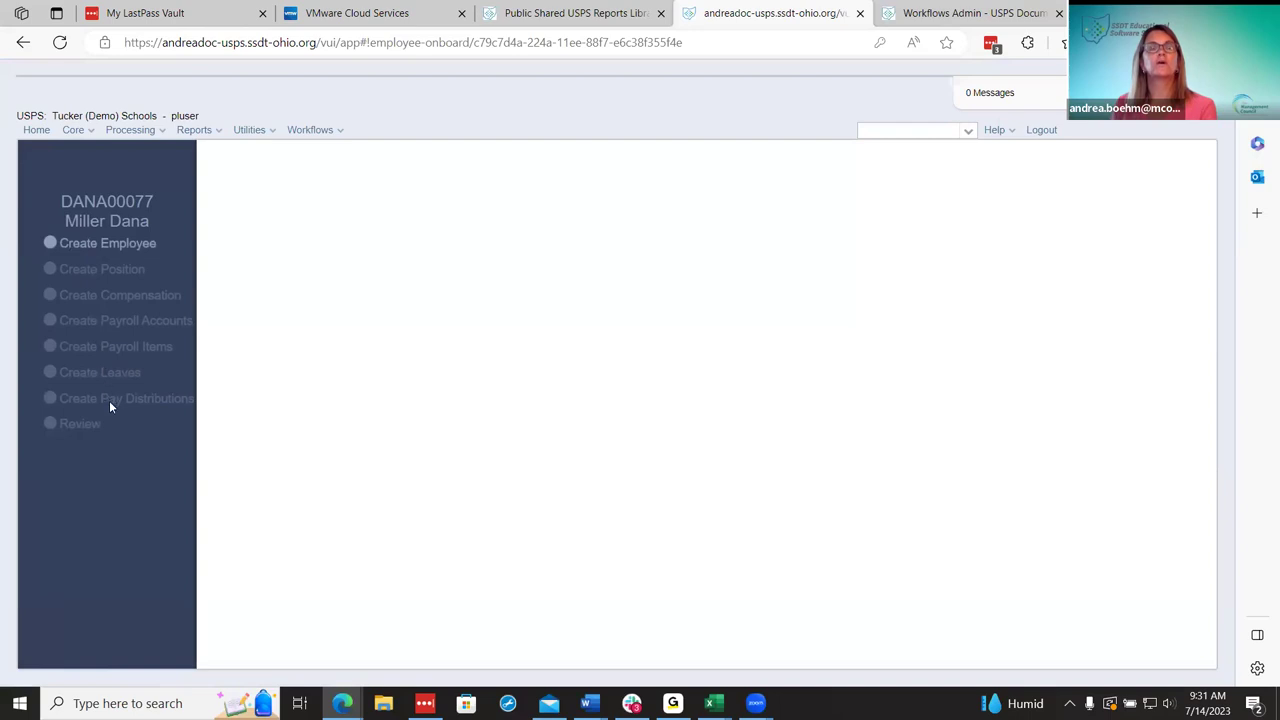
Start the Create Employee task and apply the Full time employee template
left_click(117, 246)
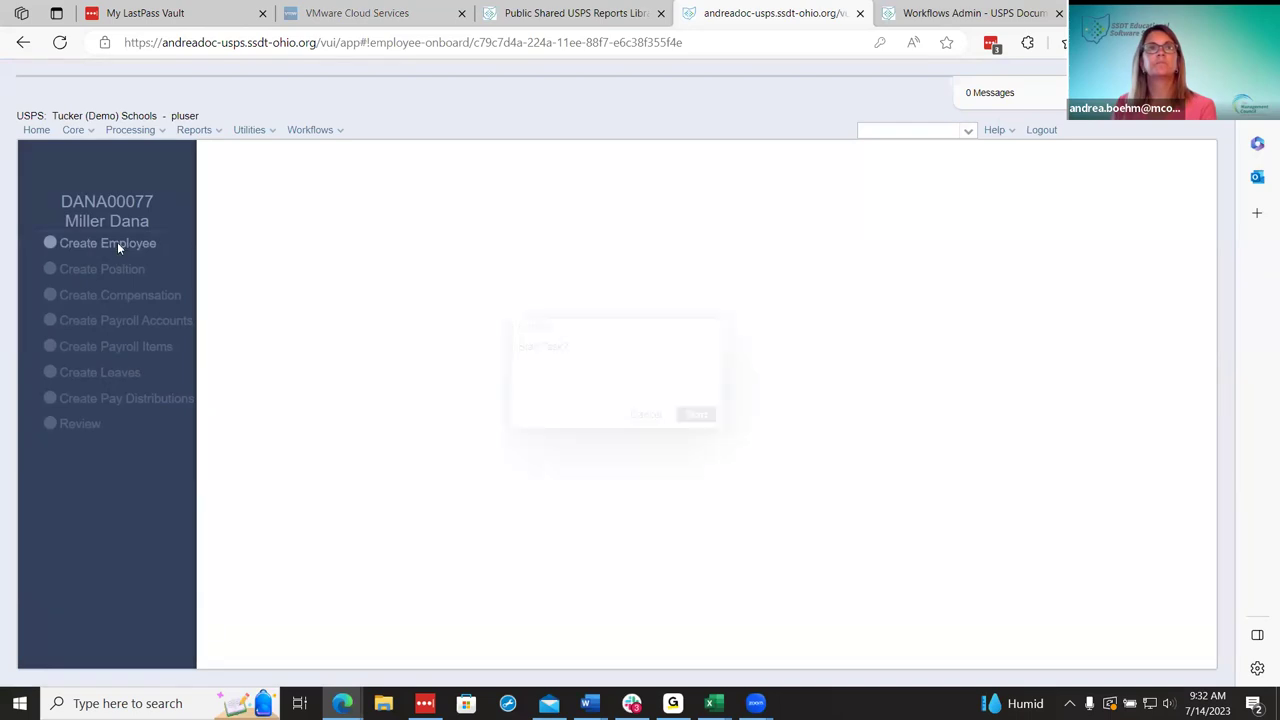
left_click(696, 414)
scroll(550, 370, "down", 2)
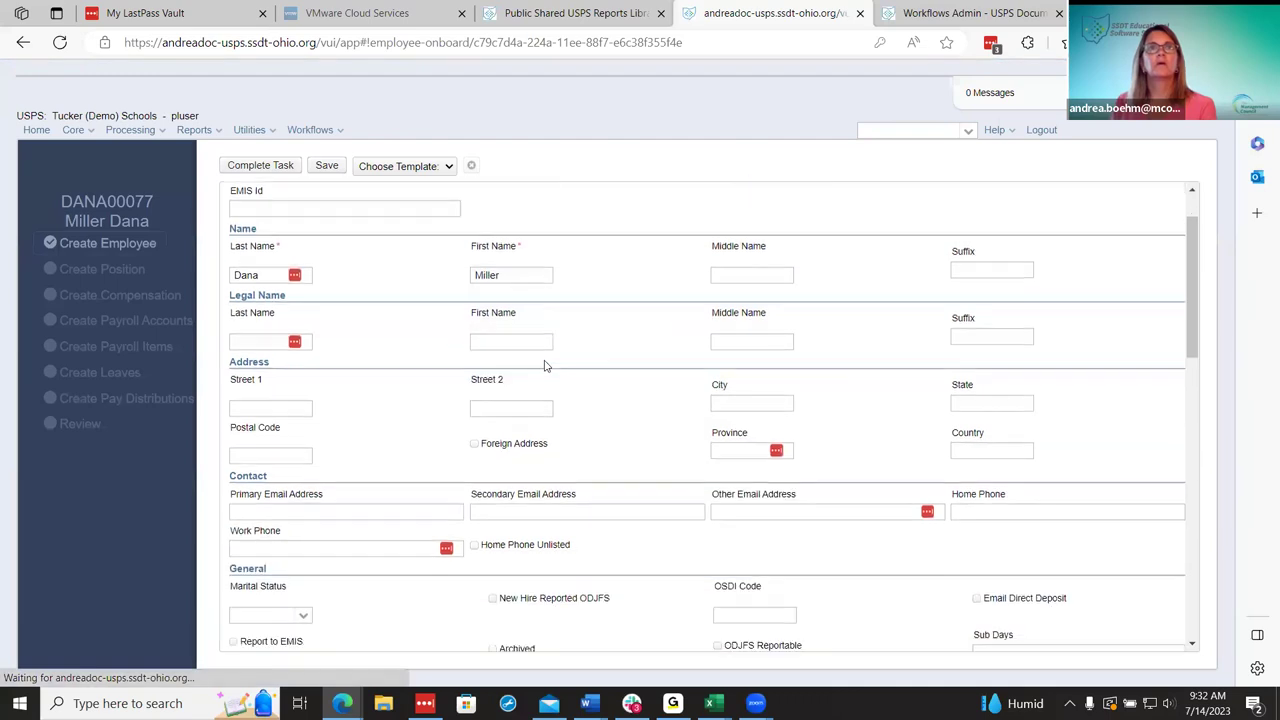
left_click(447, 168)
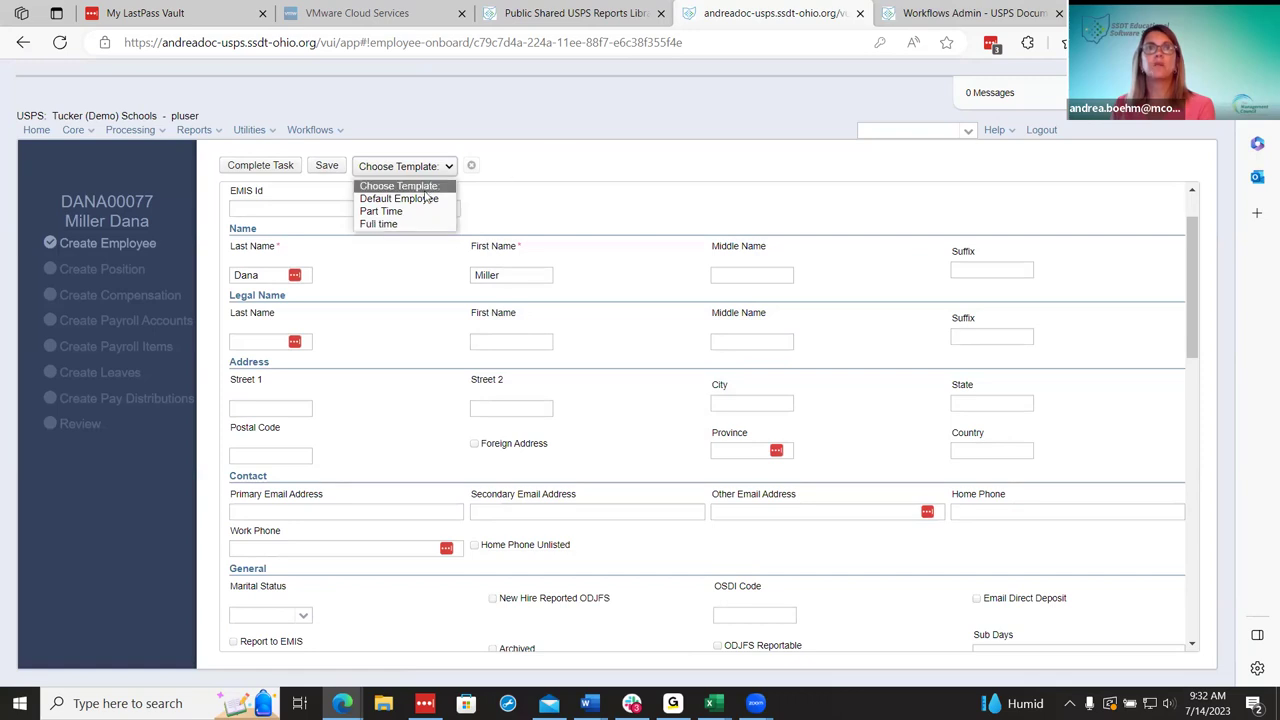
left_click(412, 224)
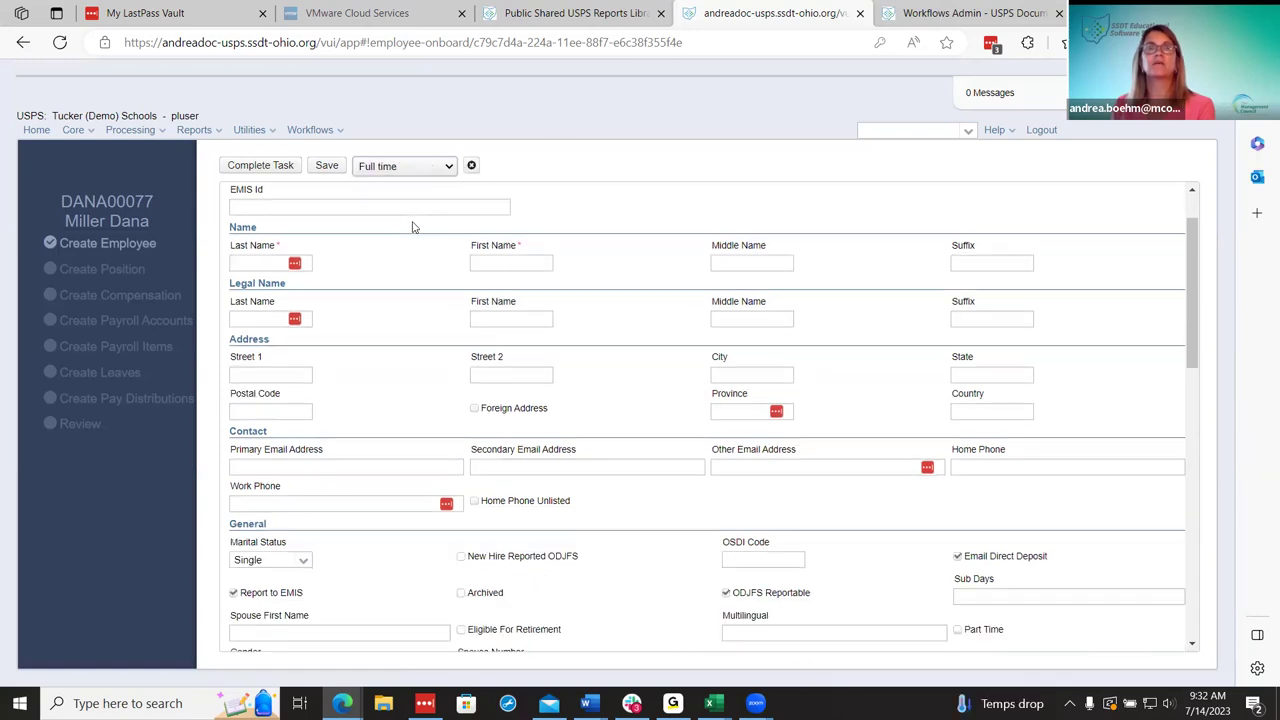
Clear the Full time template and its values from the Create Employee form
scroll(443, 351, "up", 1)
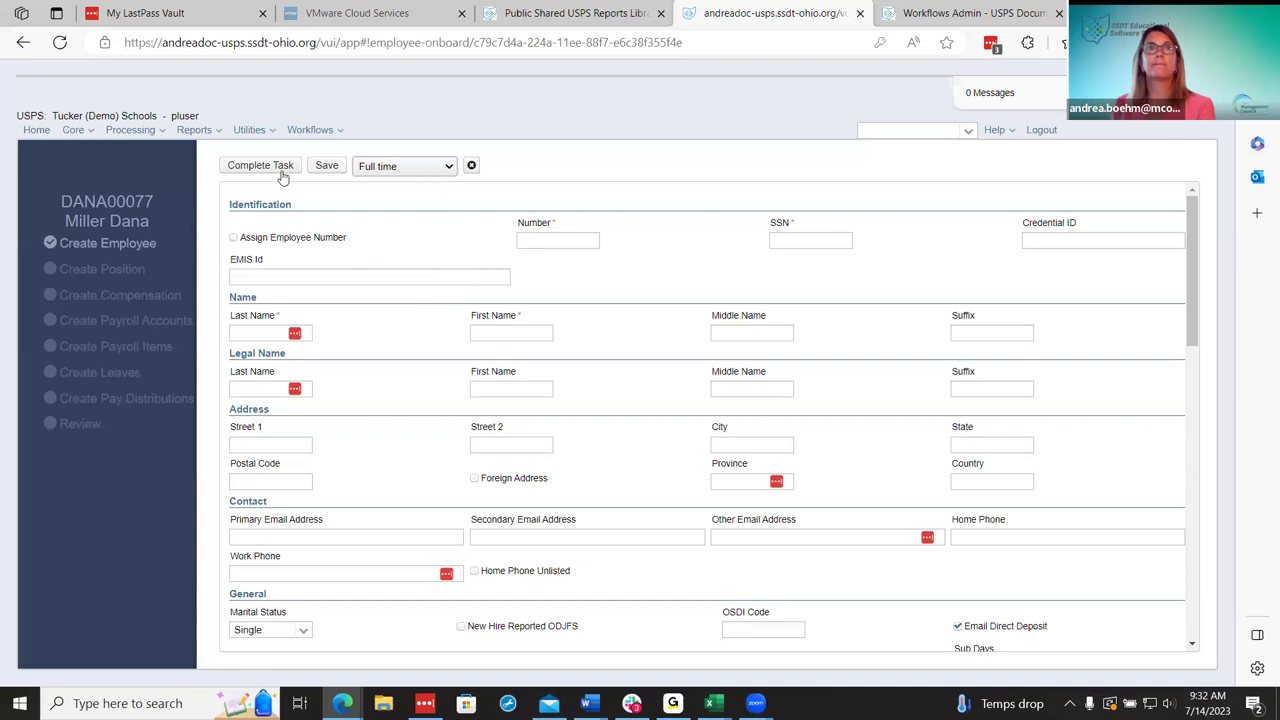
left_click(471, 166)
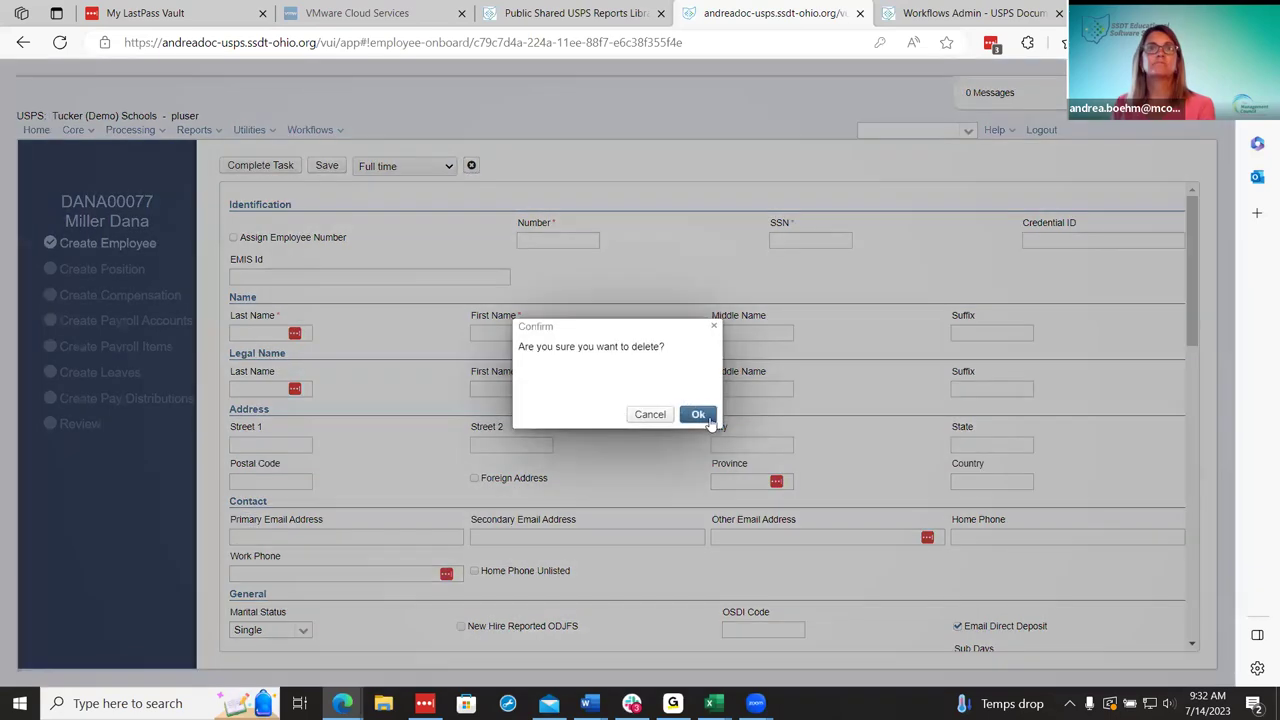
left_click(698, 414)
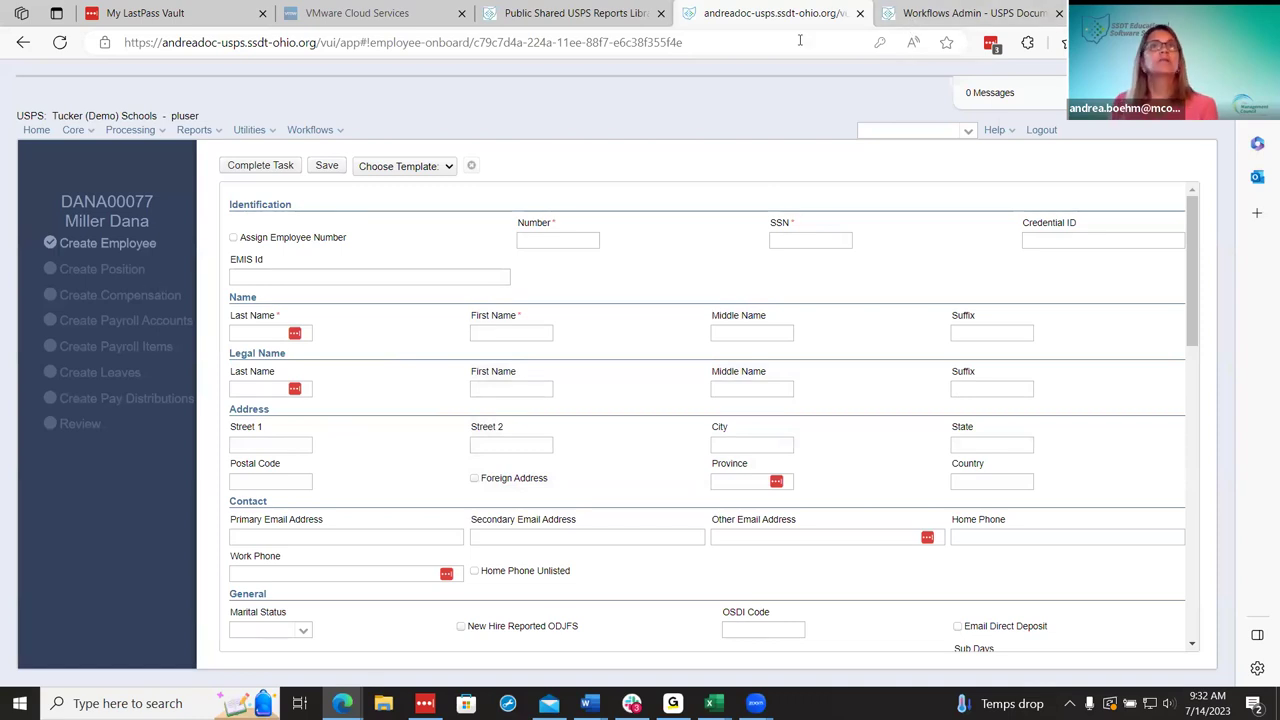
left_click(965, 13)
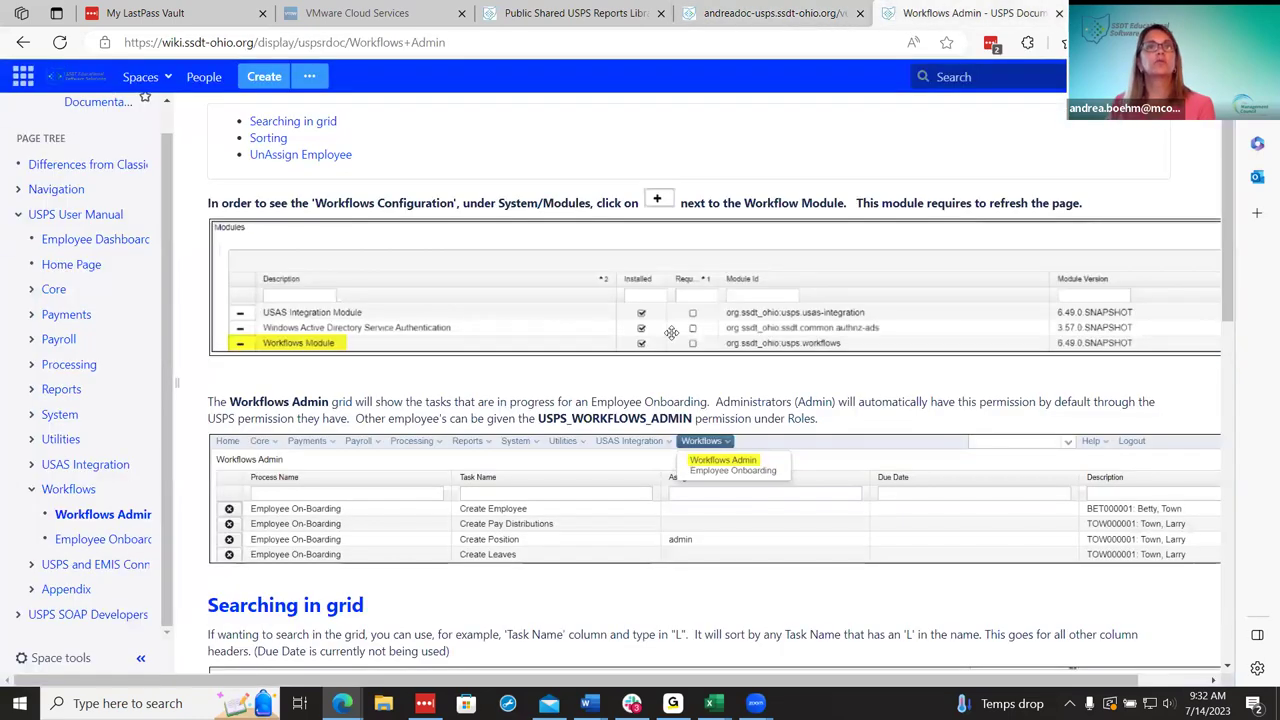
Open the Employee Onboarding wiki page and read its Workflows permission requirements
left_click(137, 543)
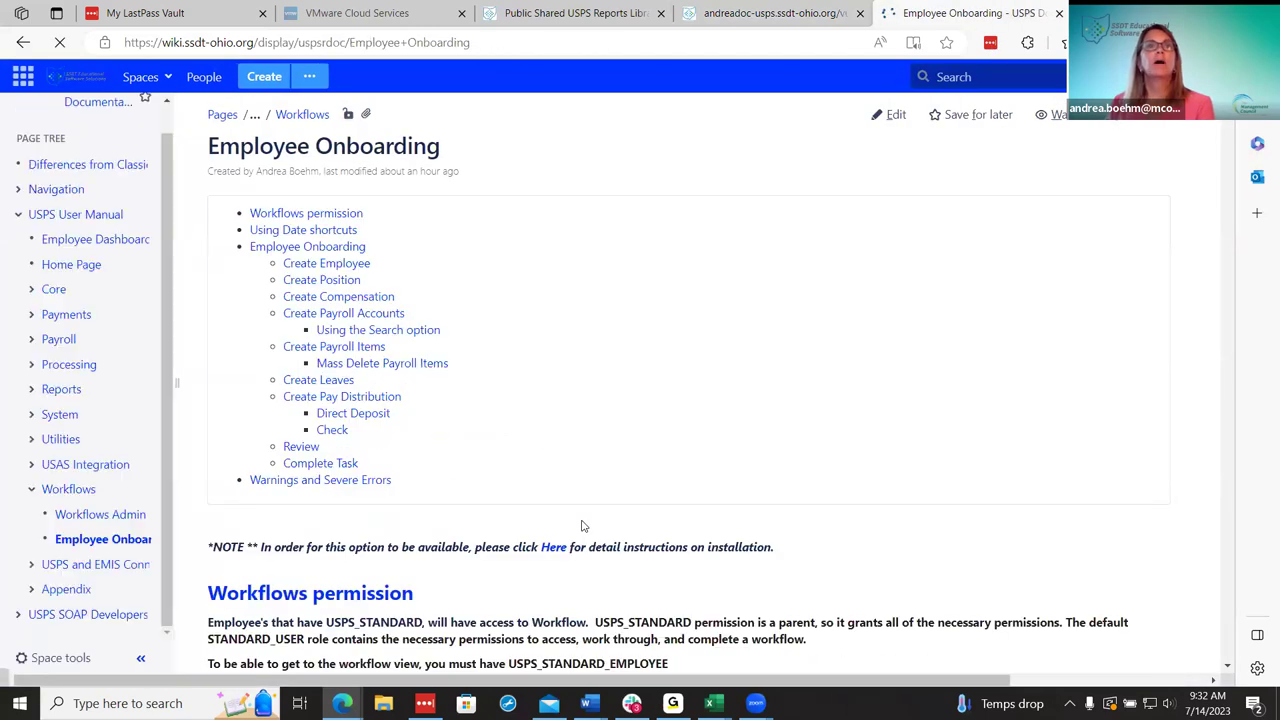
scroll(575, 448, "down", 3)
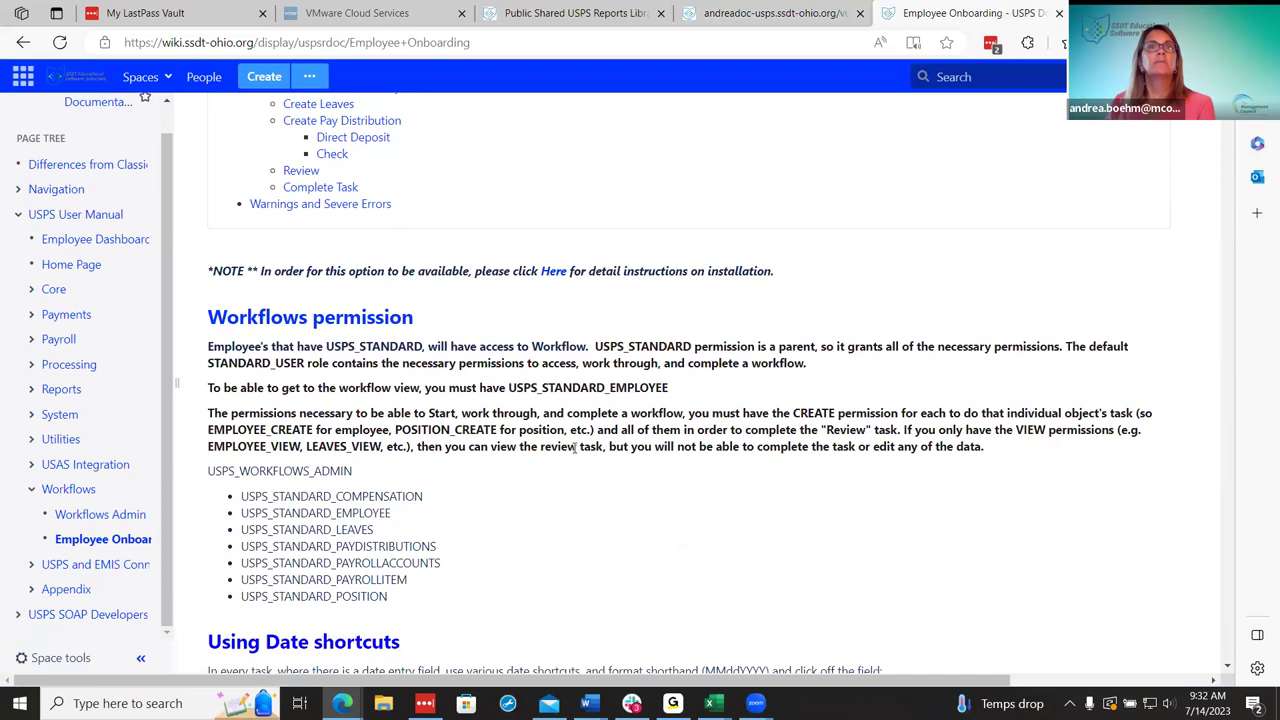
scroll(575, 448, "down", 1)
scroll(573, 452, "down", 2)
scroll(571, 451, "up", 1)
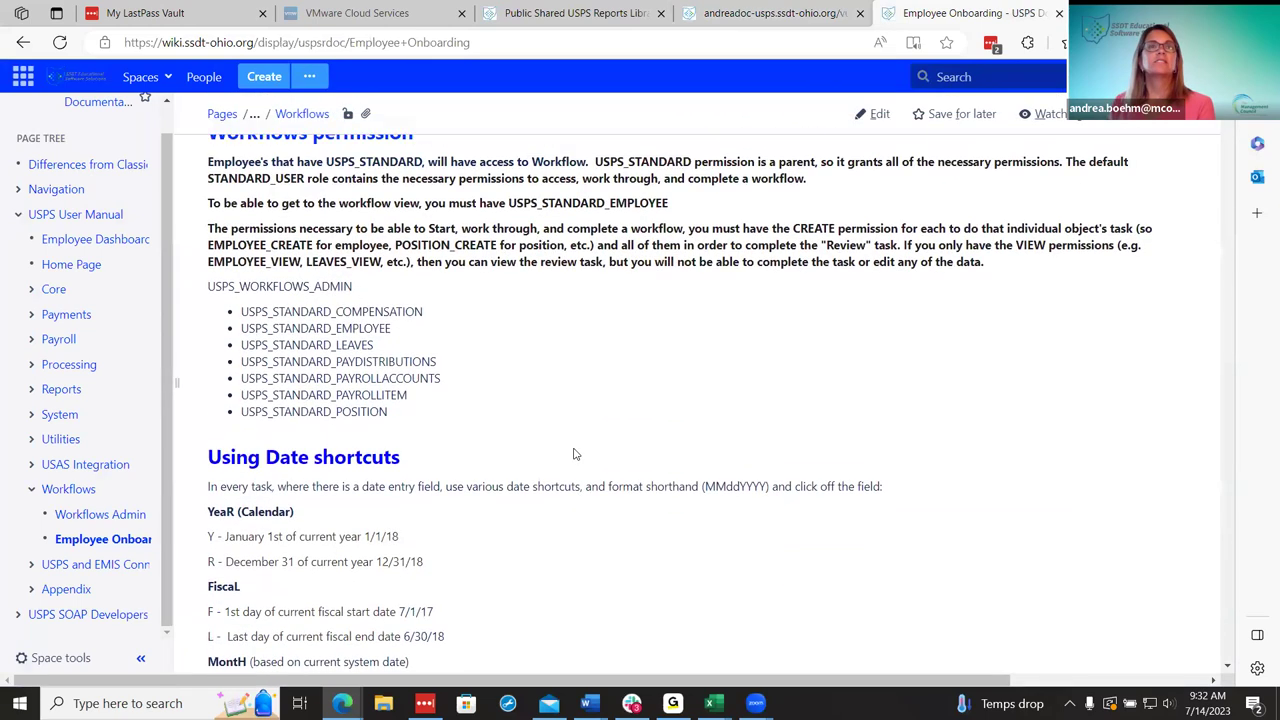
scroll(427, 265, "up", 1)
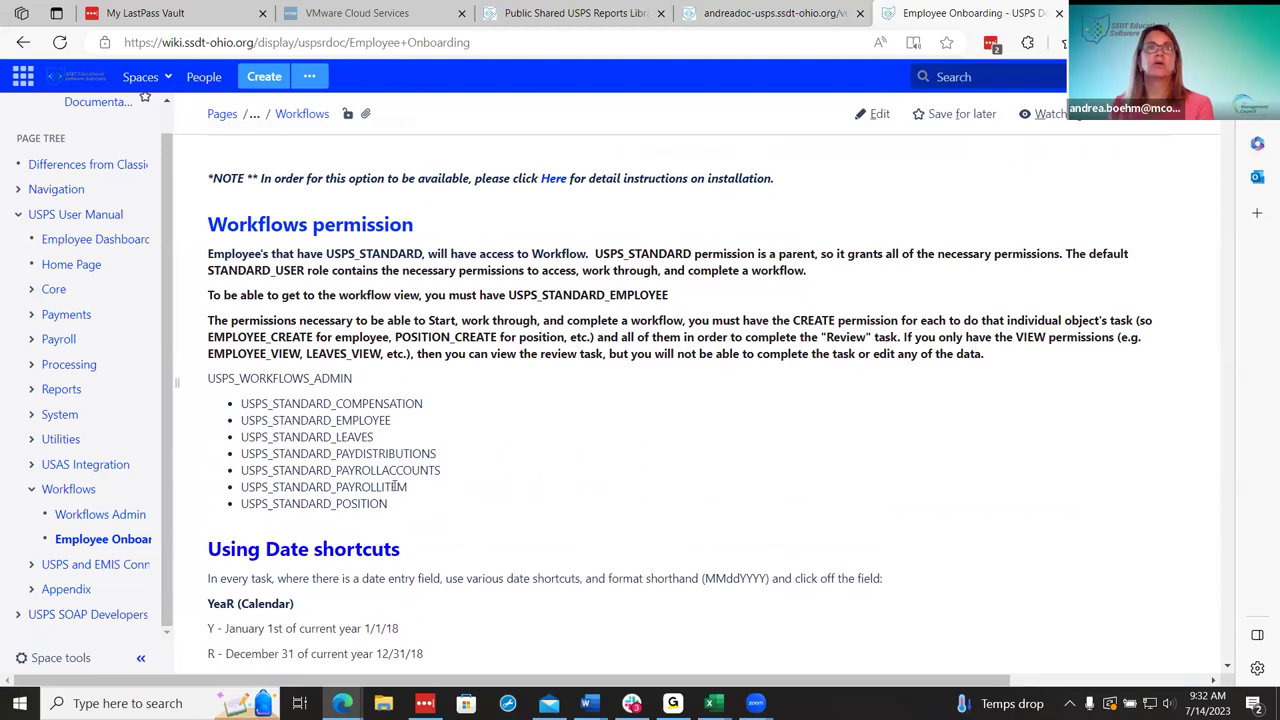
scroll(397, 486, "down", 1)
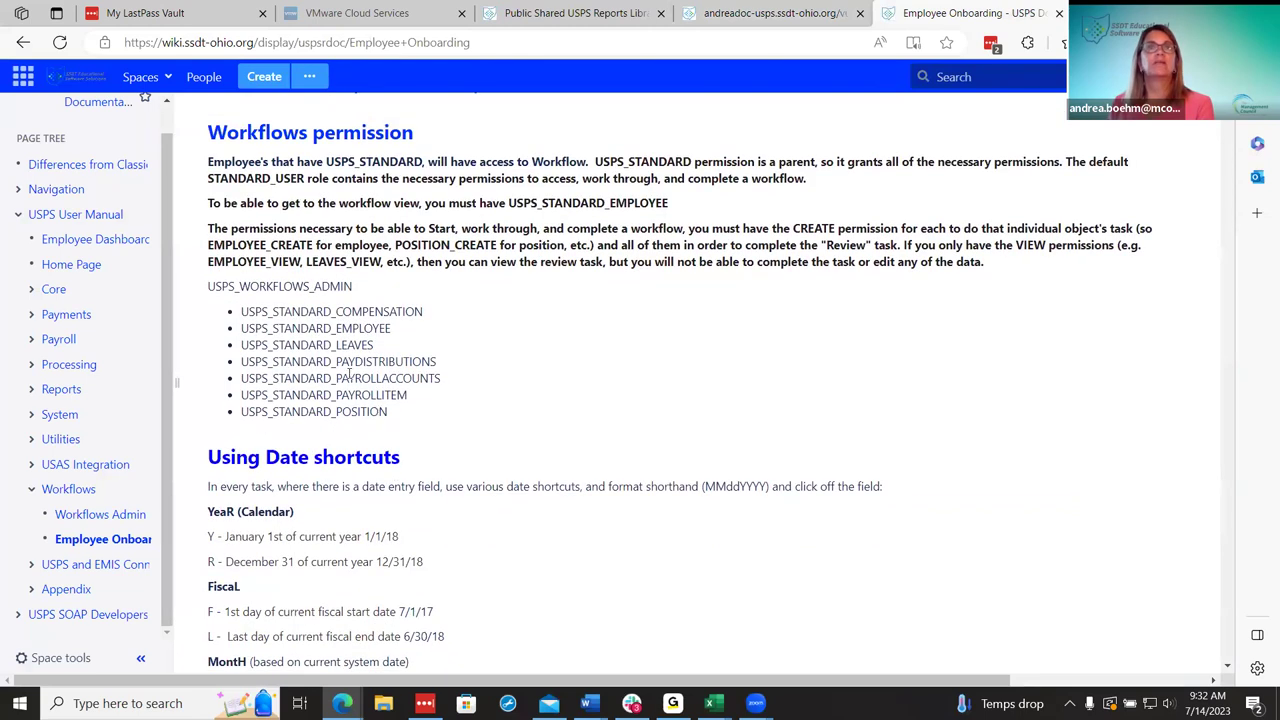
scroll(553, 478, "down", 3)
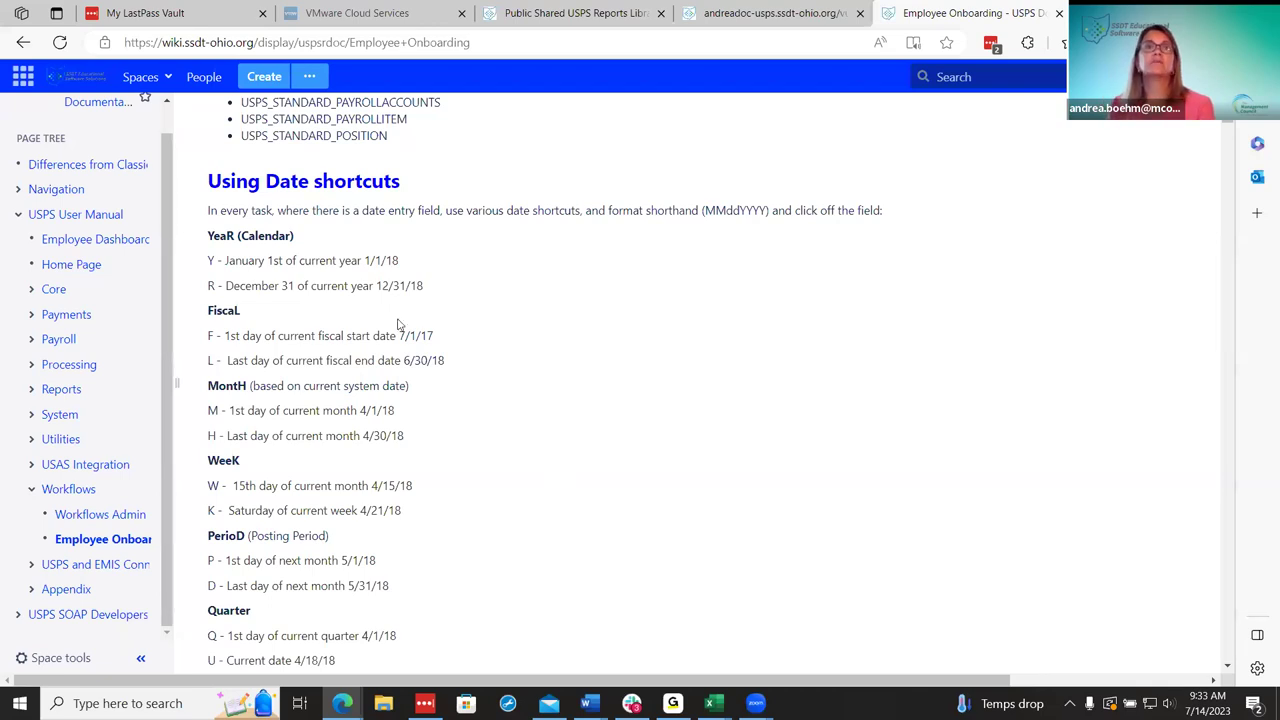
scroll(406, 323, "down", 2)
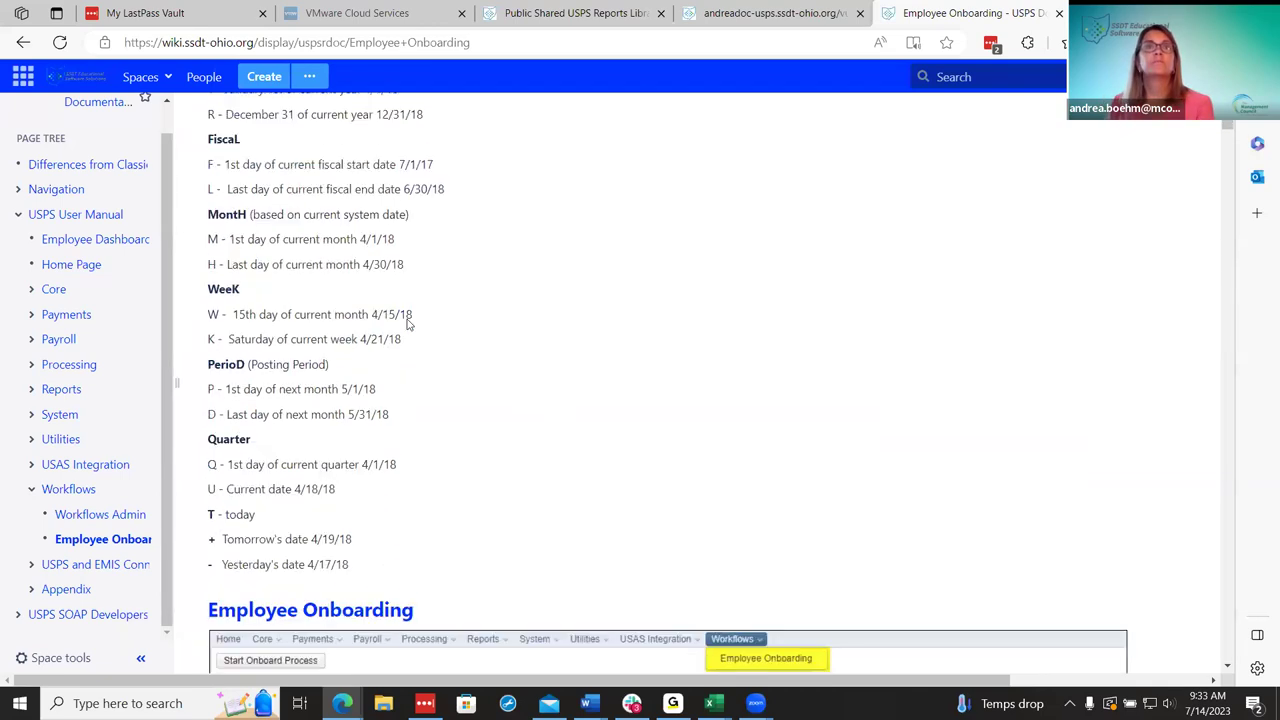
scroll(407, 325, "down", 4)
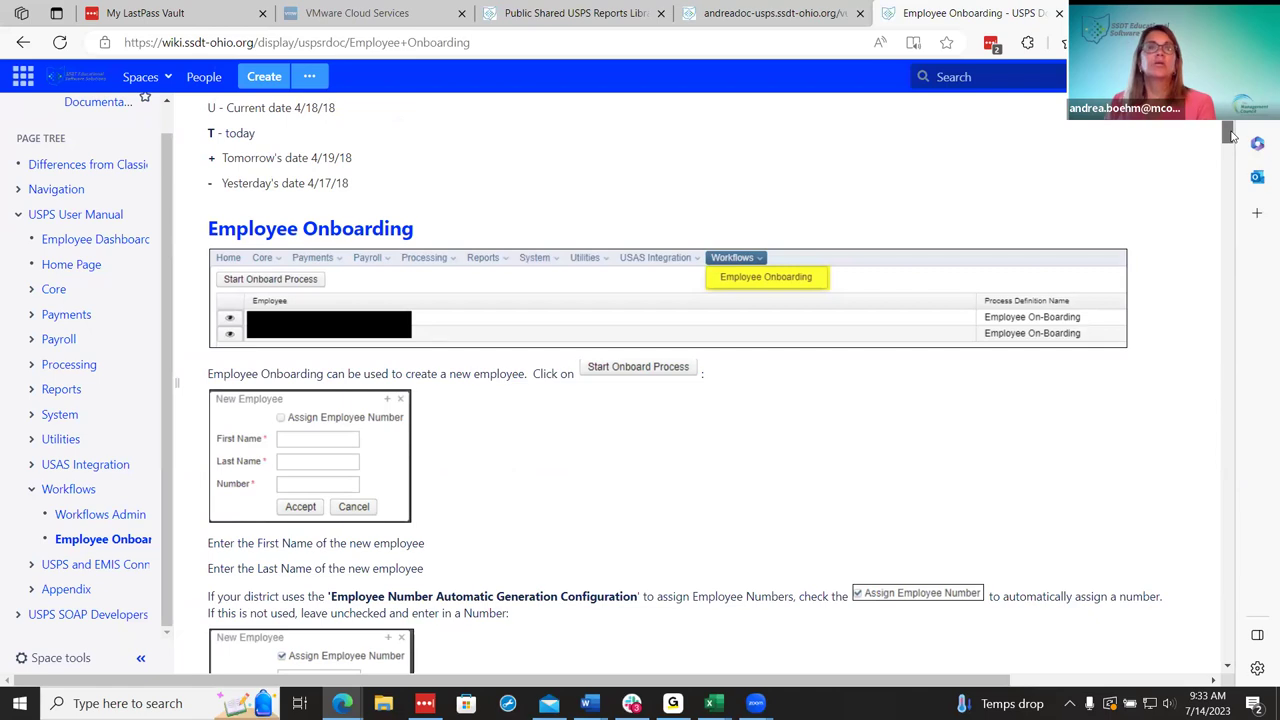
Compare the live form with the wiki's onboarding steps through Review, then return to USPS
left_click(832, 12)
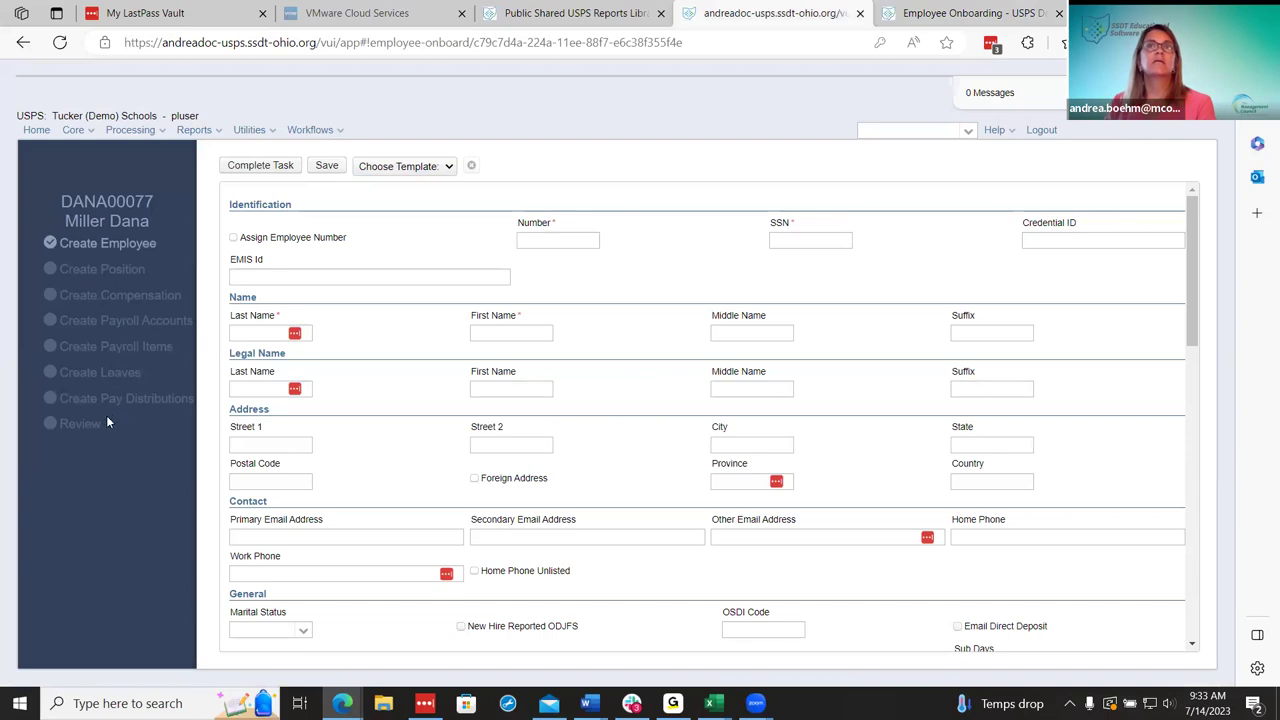
left_click(960, 13)
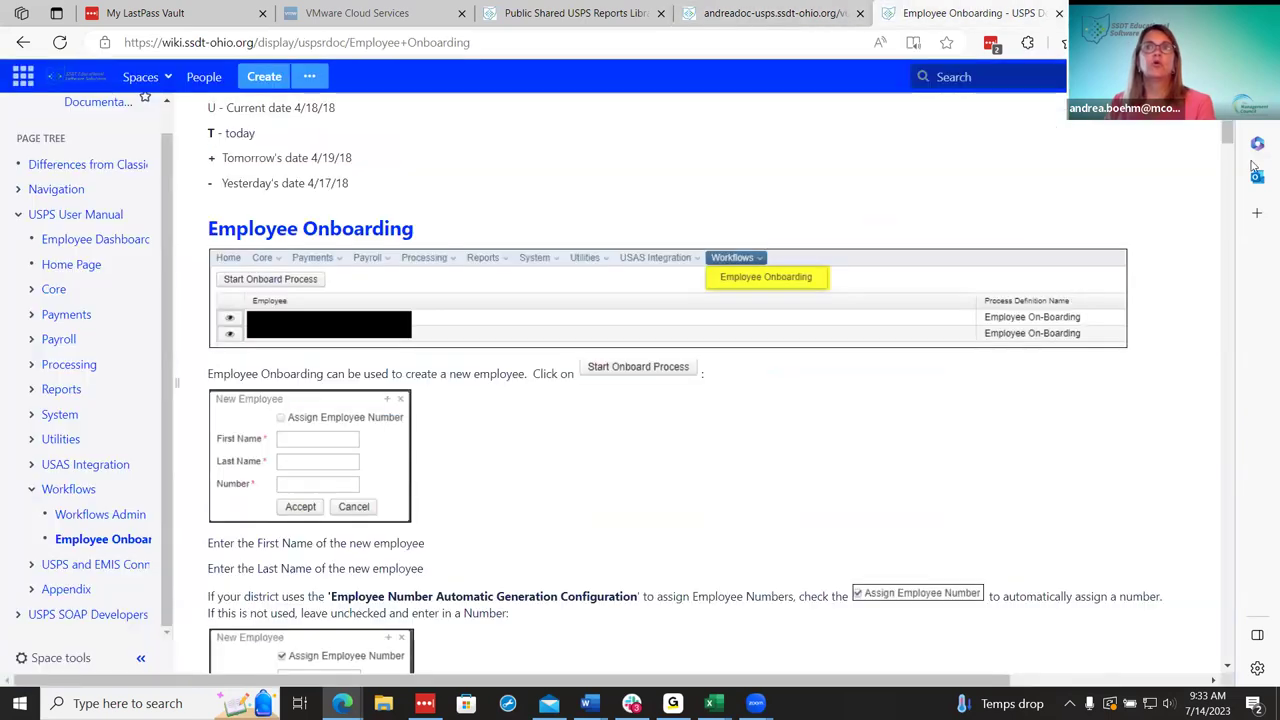
left_click_drag(1229, 135, 1258, 551)
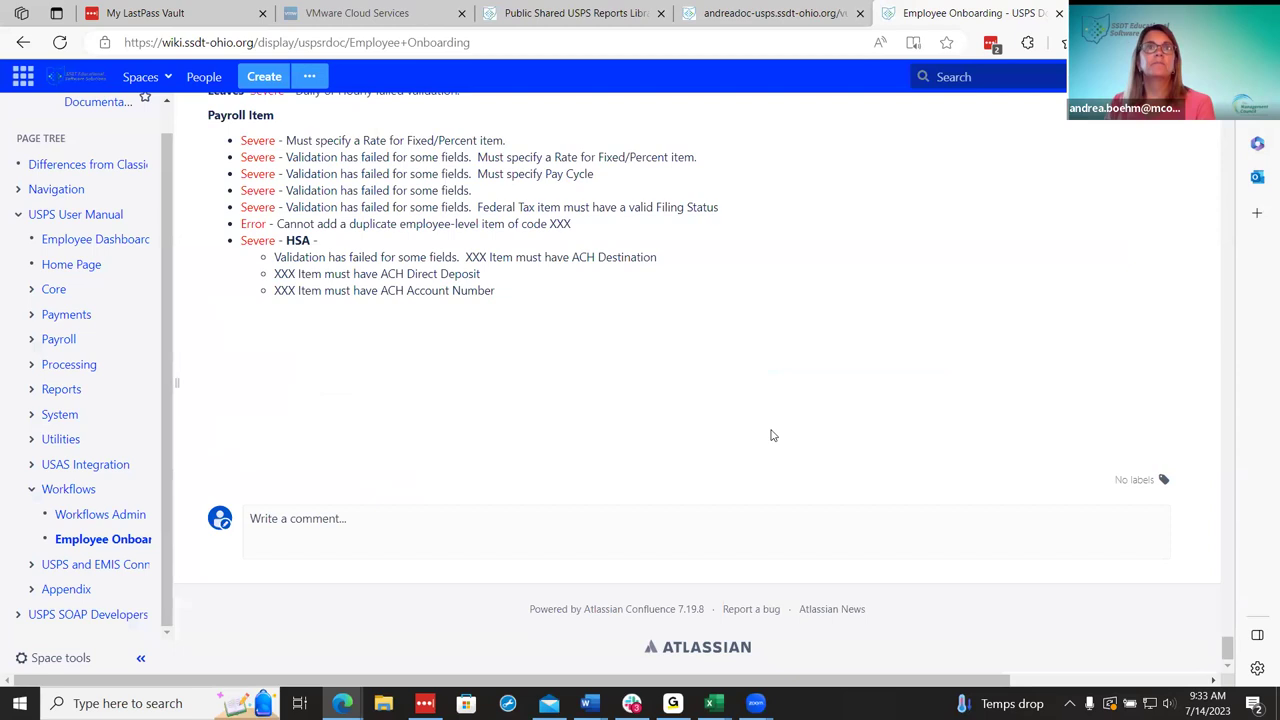
scroll(770, 435, "up", 10)
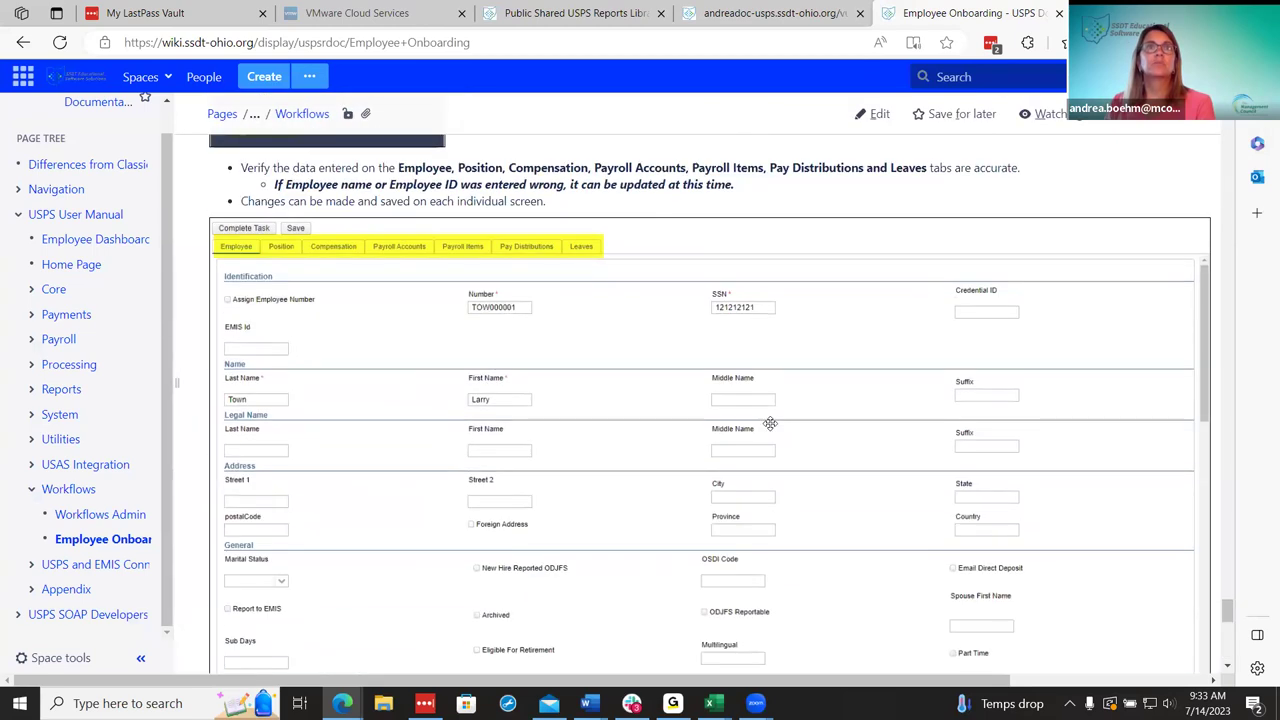
scroll(770, 425, "up", 3)
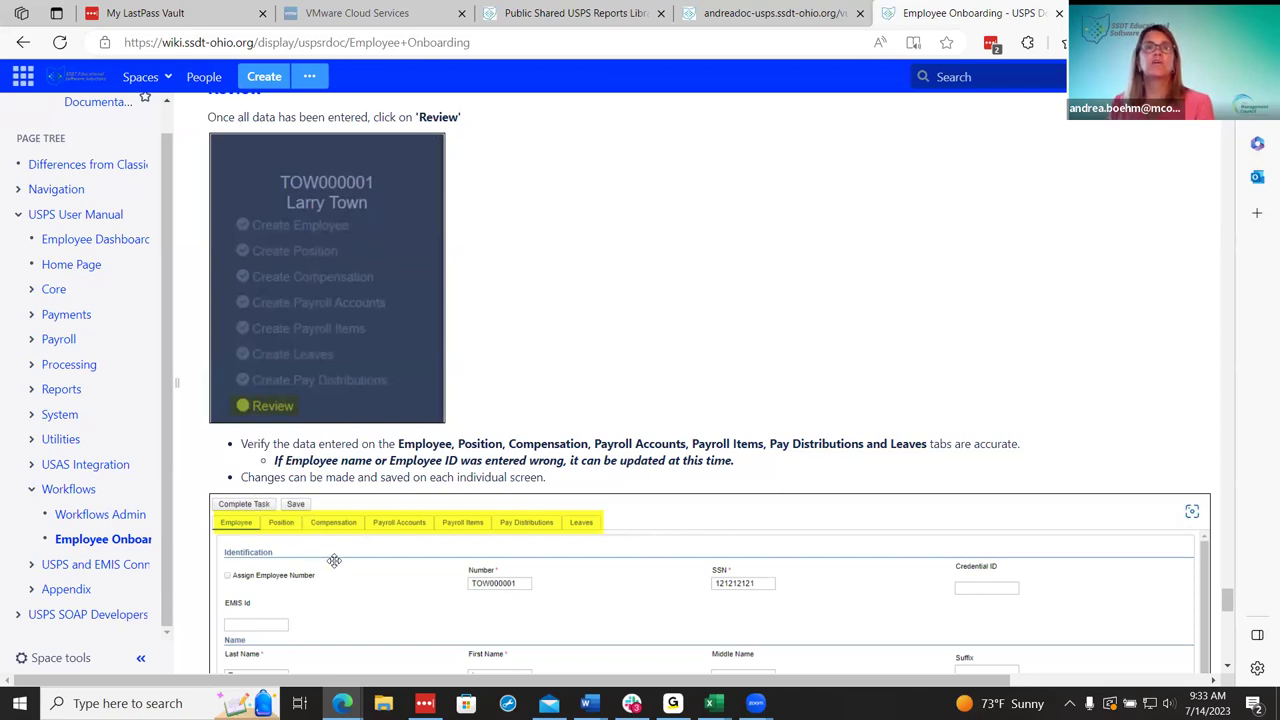
scroll(675, 597, "down", 1)
scroll(675, 597, "down", 1)
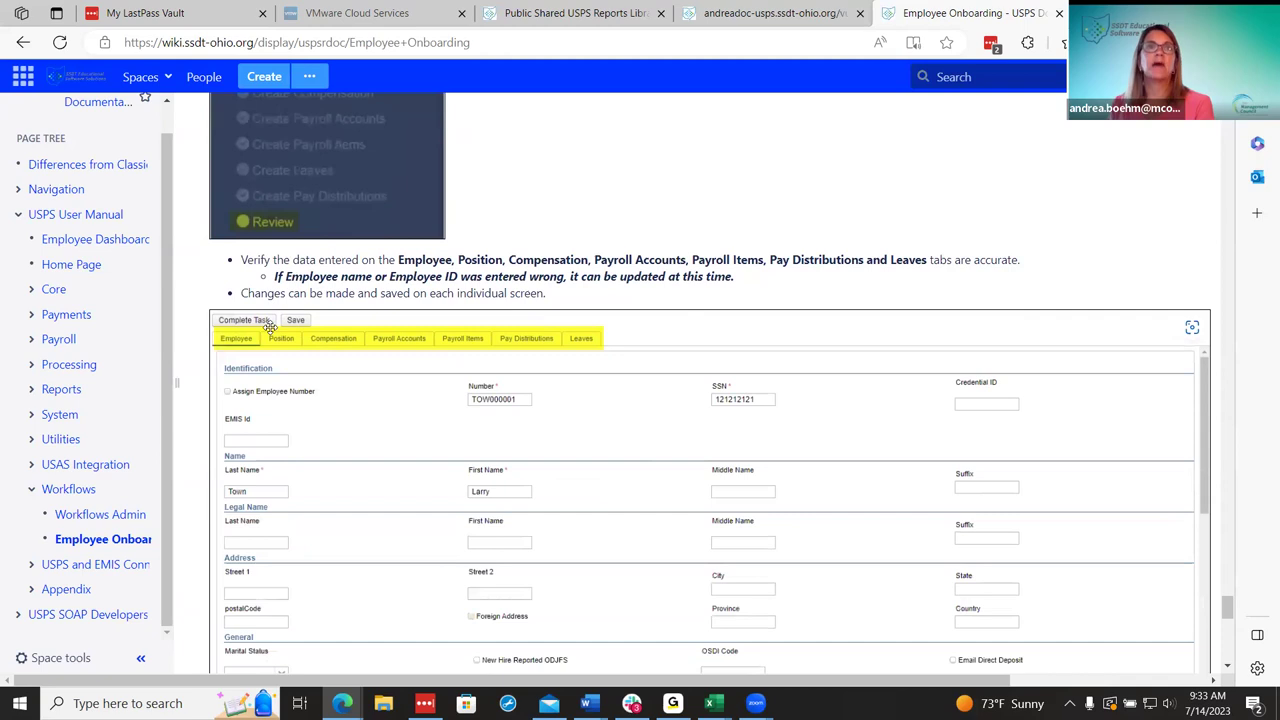
key("ctrl+shift+Tab")
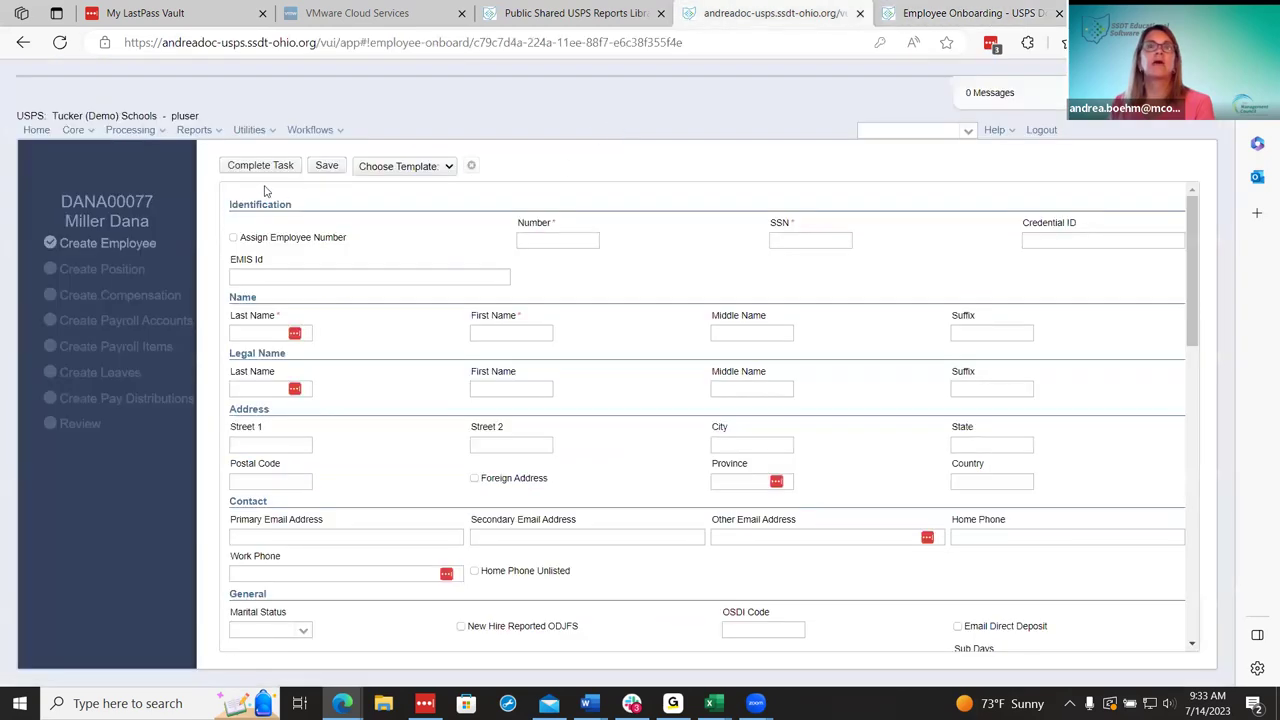
Browse the employee lookup and Core lists, then recheck the Employee Onboarding wiki page
left_click(968, 130)
left_click(74, 130)
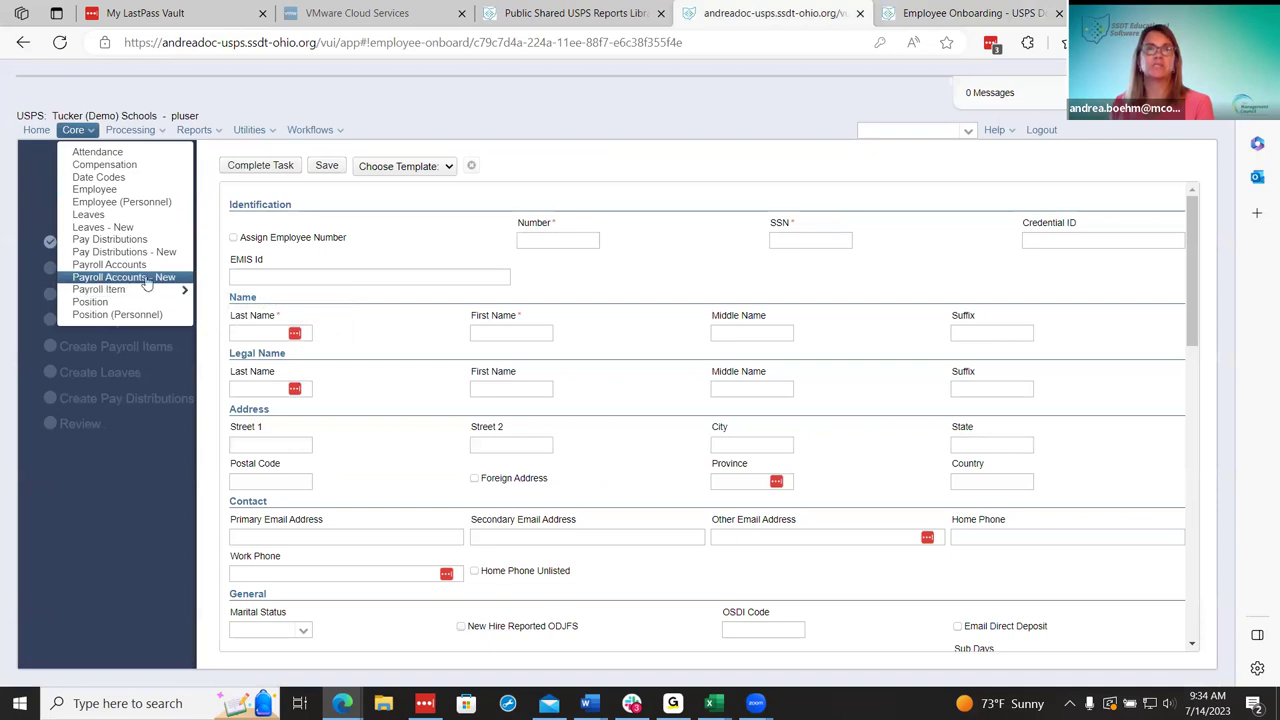
left_click(586, 151)
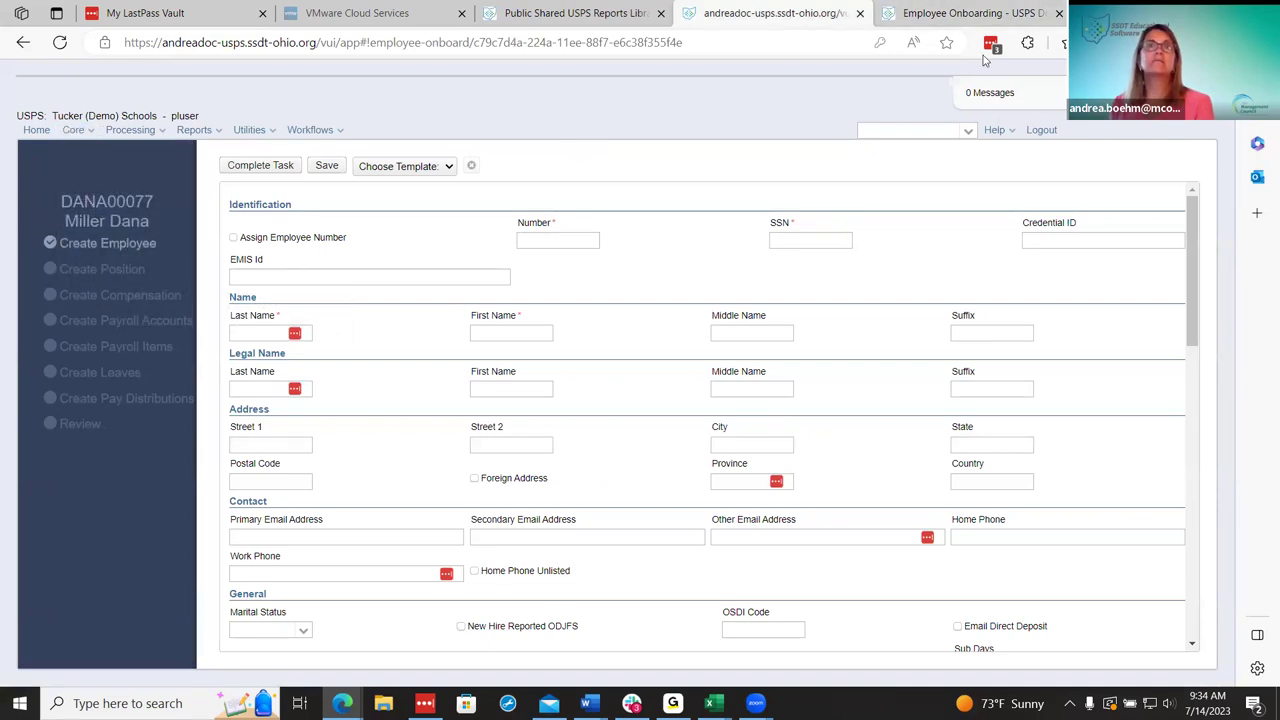
left_click(966, 13)
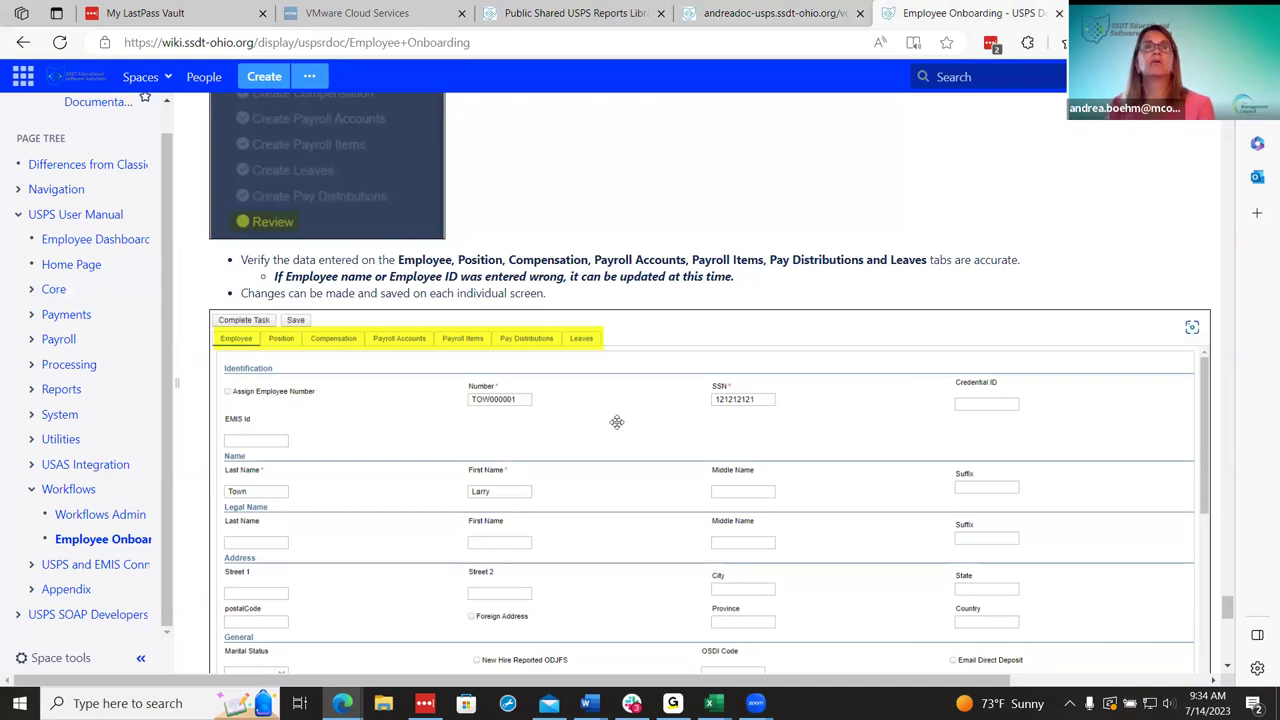
scroll(616, 422, "up", 1)
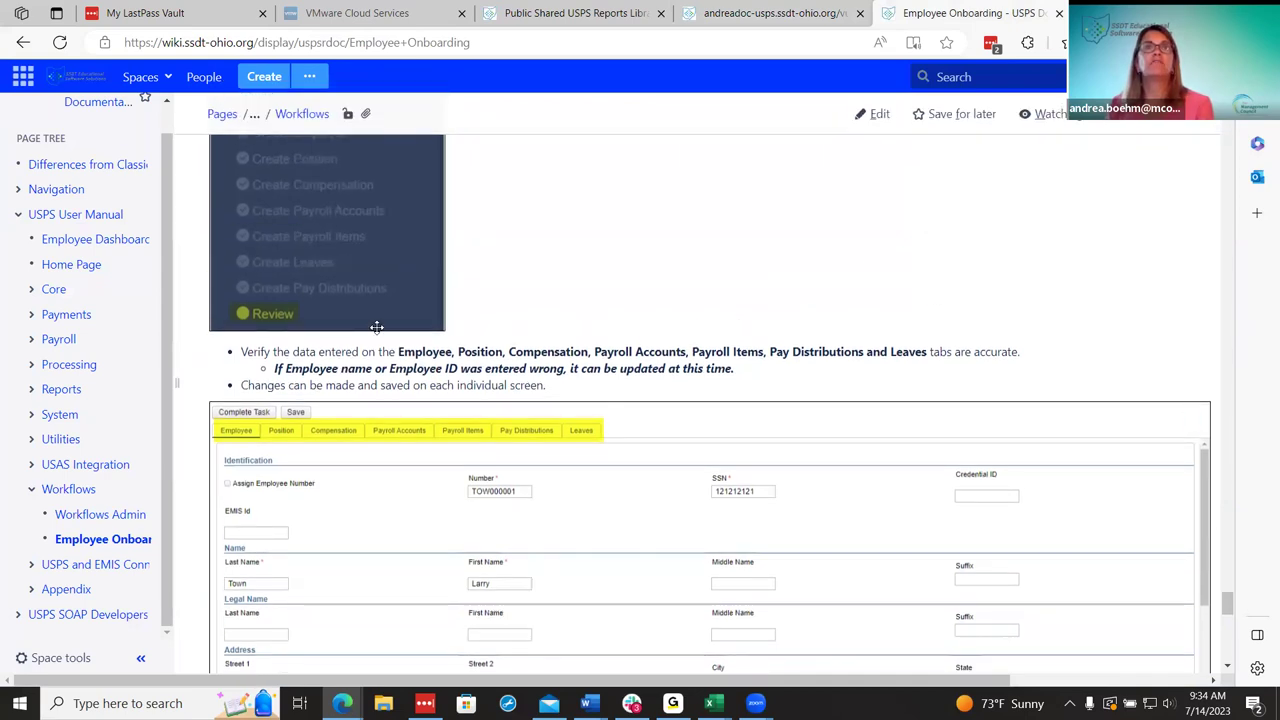
scroll(325, 322, "up", 2)
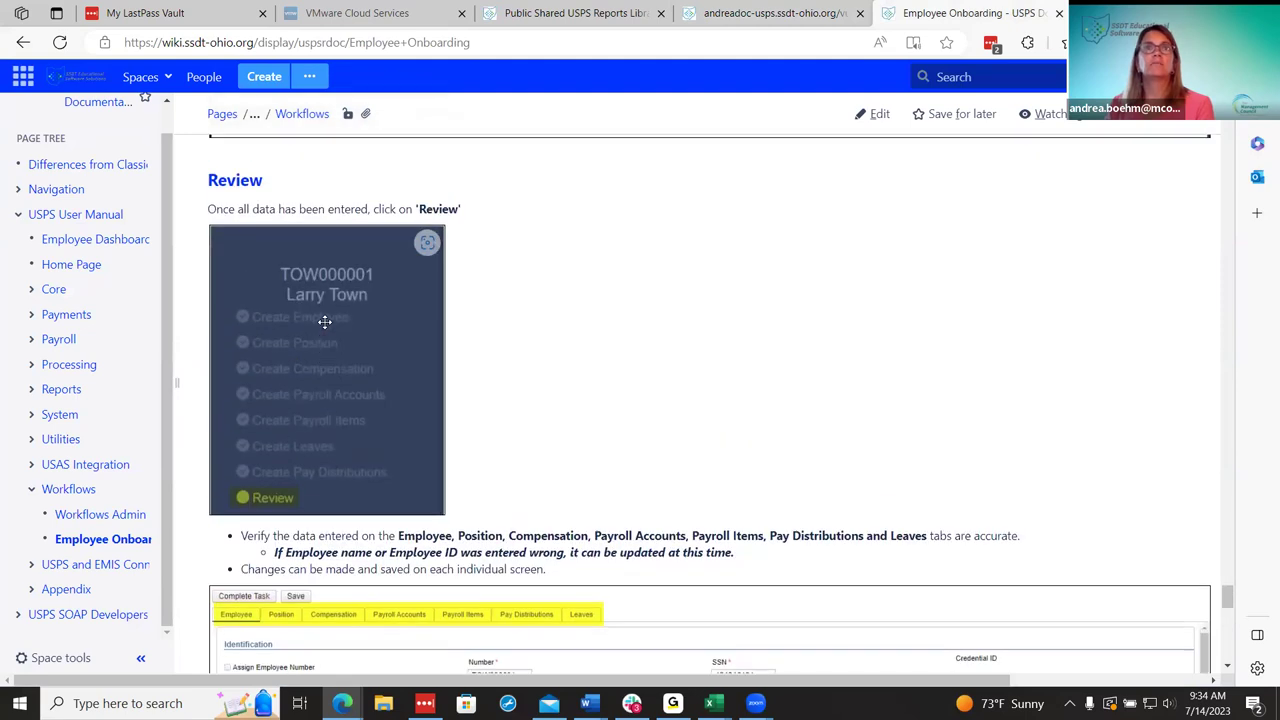
scroll(565, 420, "up", 1)
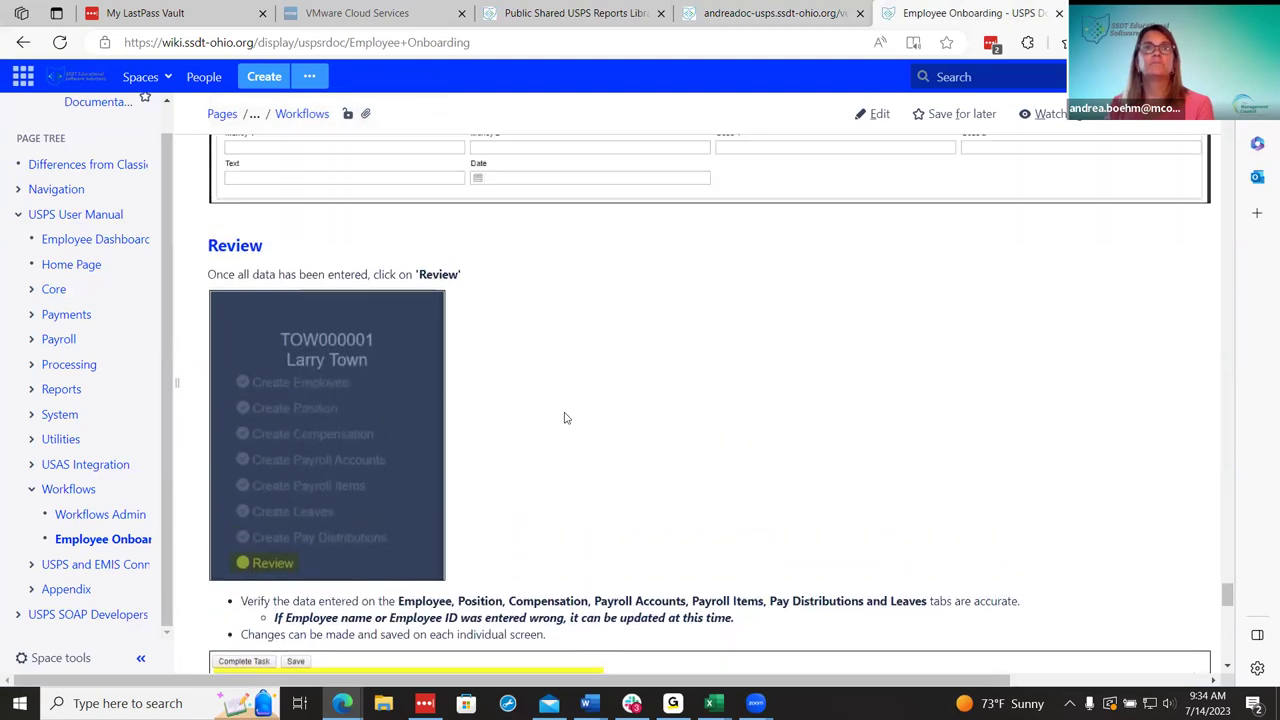
left_click(808, 7)
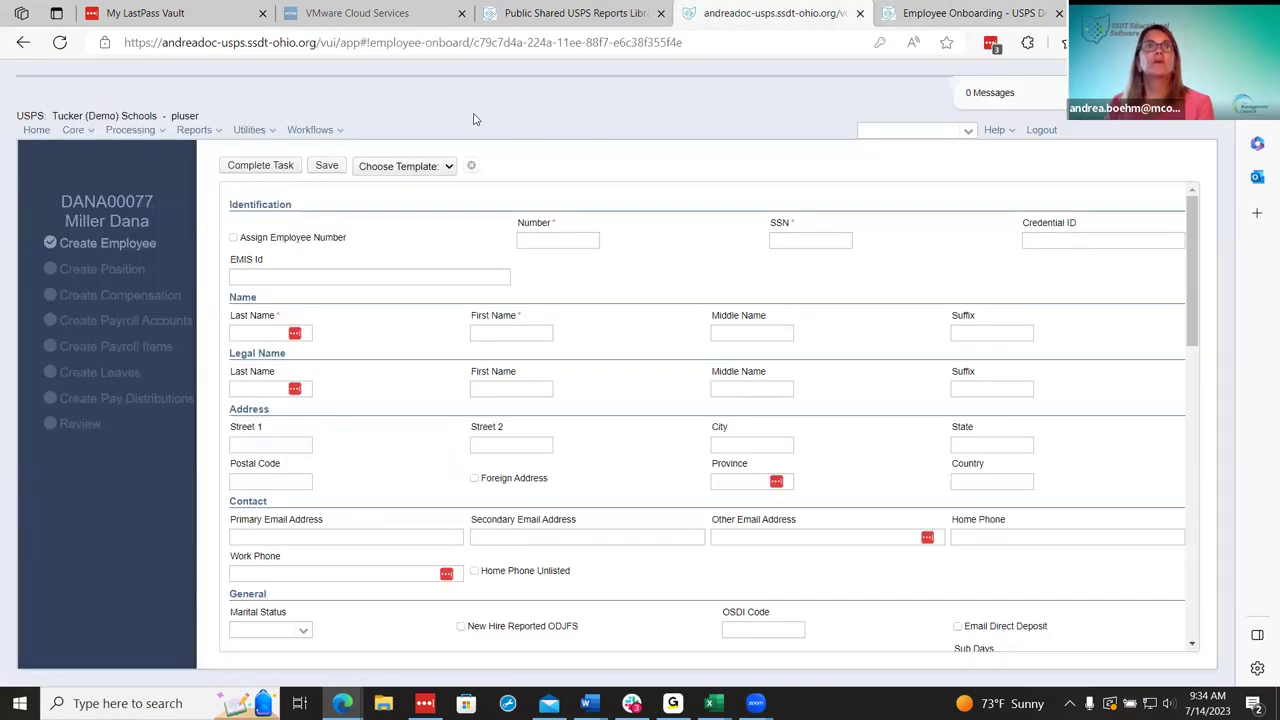
Open Employee Onboarding, then Workflows Admin showing both Create Employee tasks assigned to pluser
left_click(308, 131)
left_click(318, 165)
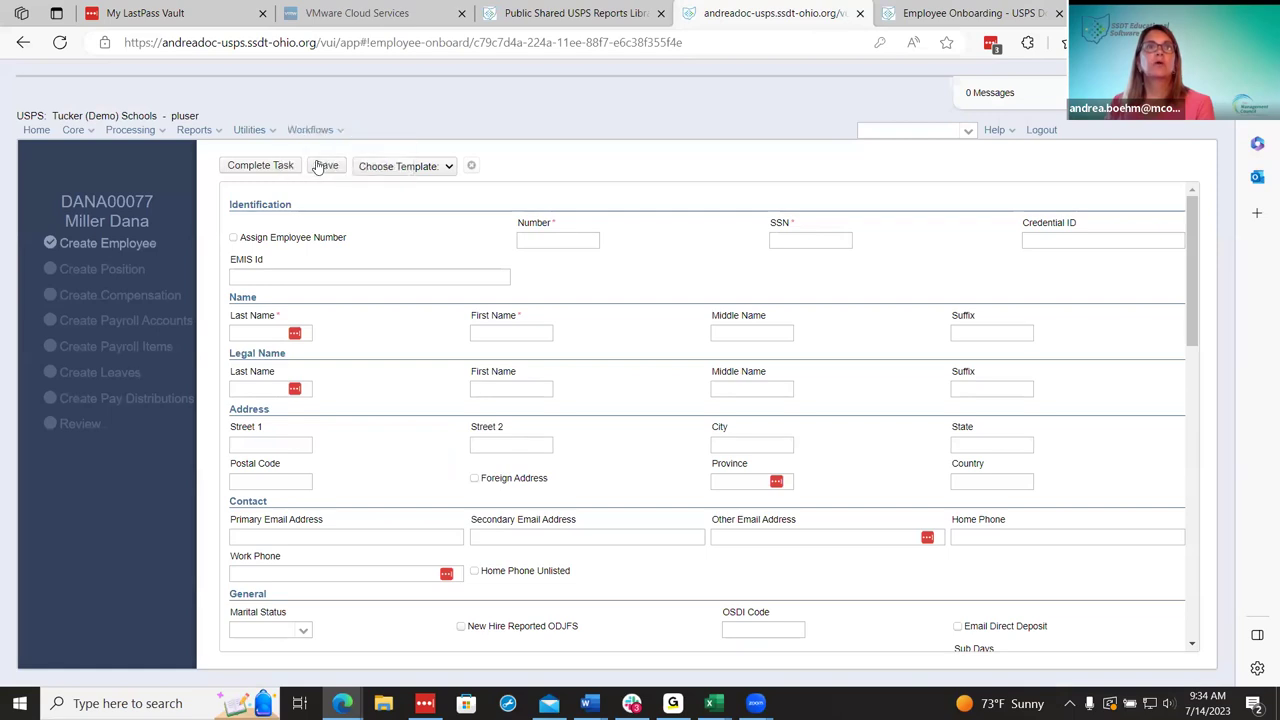
left_click(310, 130)
left_click(318, 152)
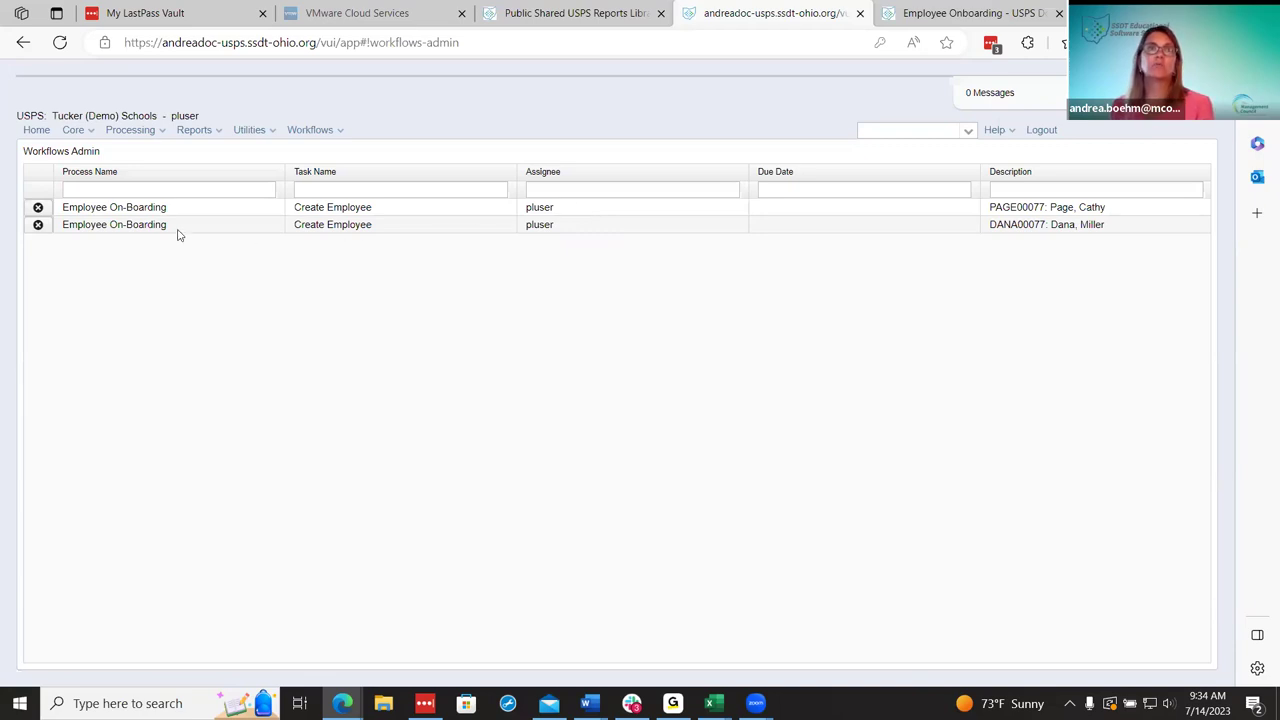
Unassign the first Create Employee task, check the second employee's onboarding, and return to Workflows Admin
left_click(38, 208)
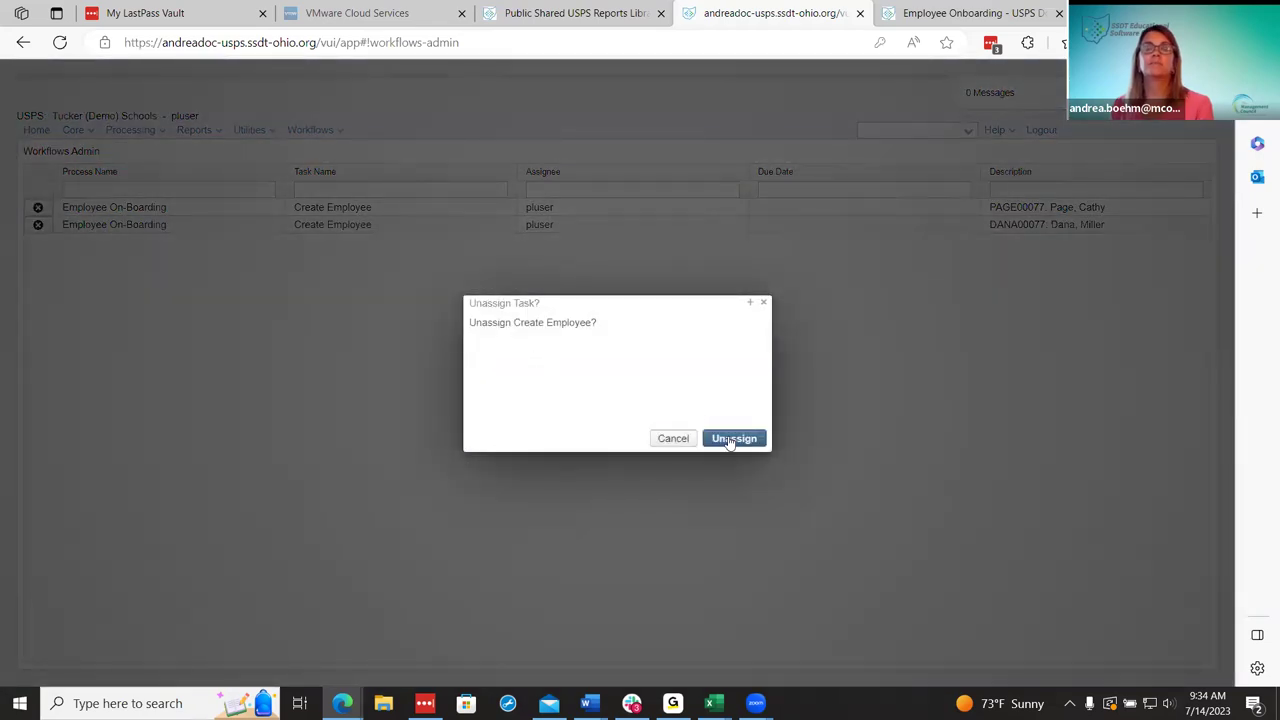
left_click(730, 440)
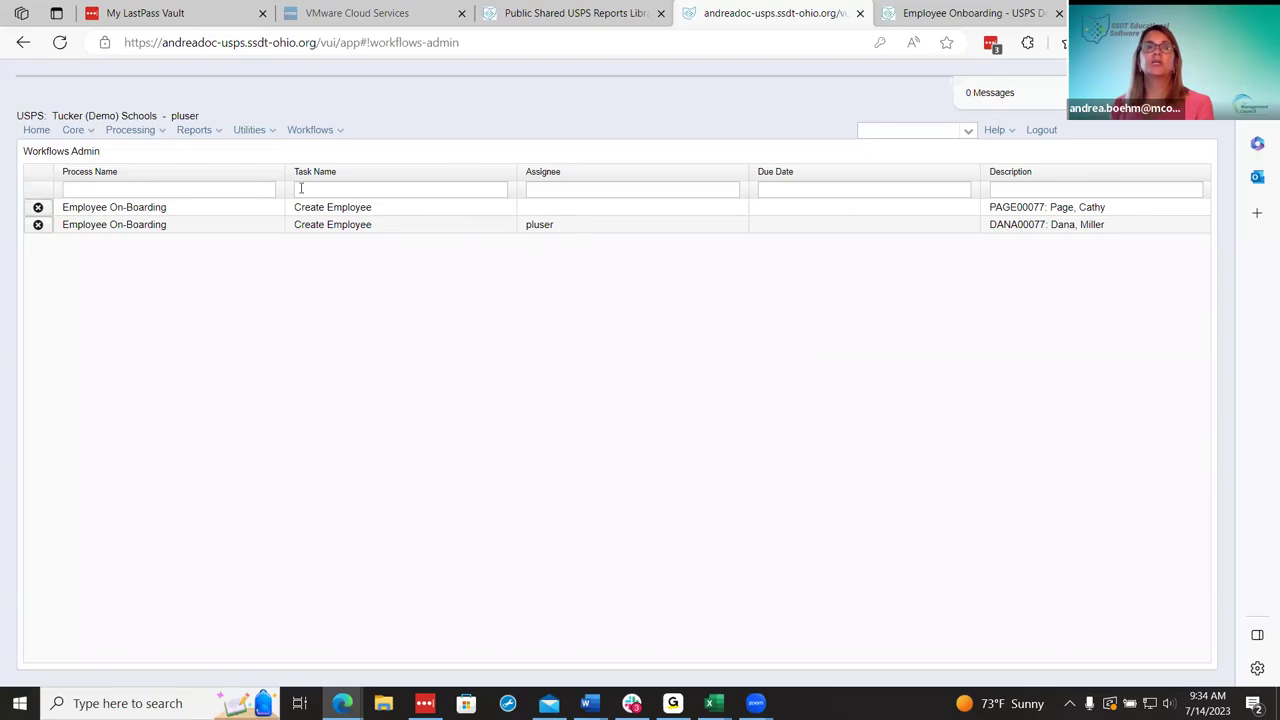
left_click(322, 131)
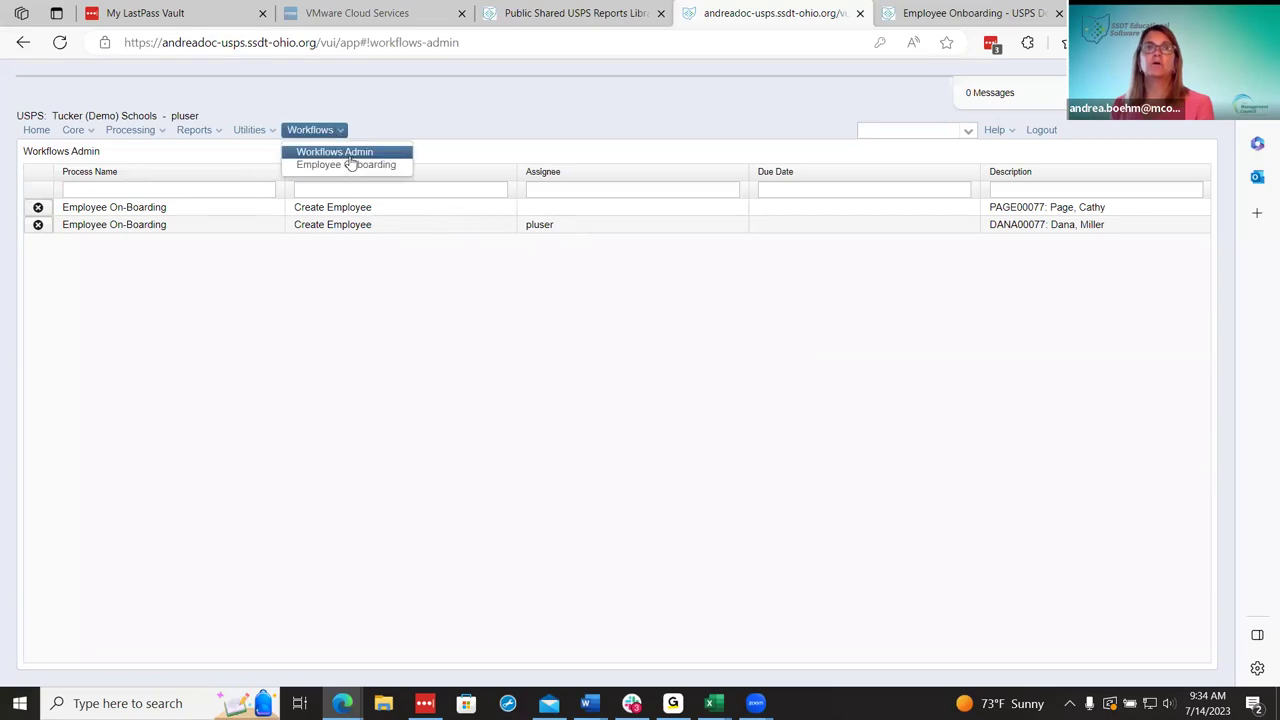
left_click(352, 164)
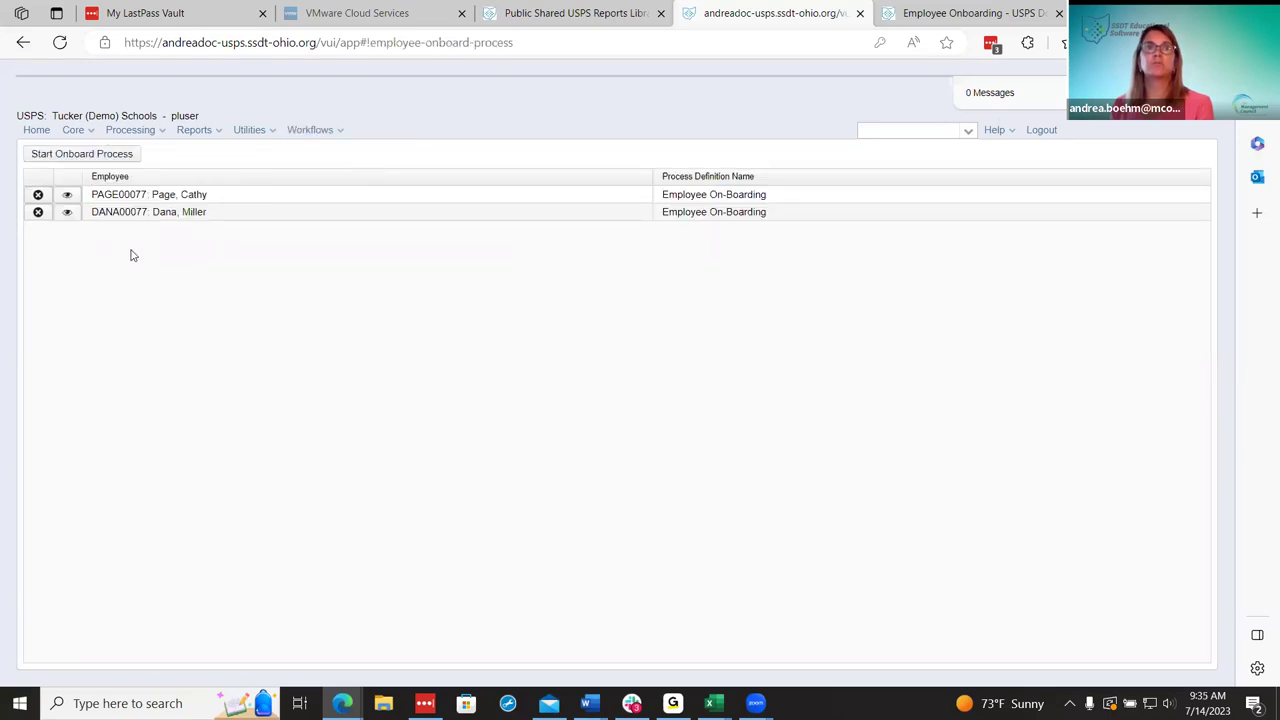
left_click(64, 213)
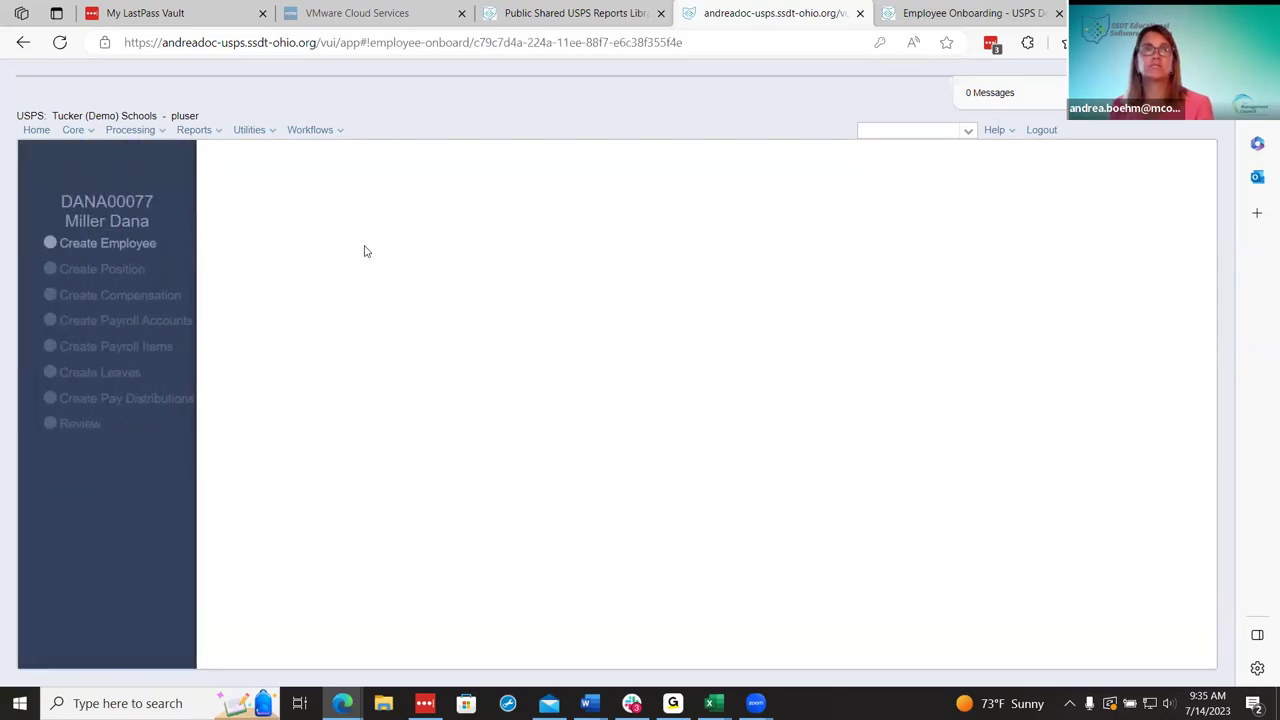
left_click(311, 131)
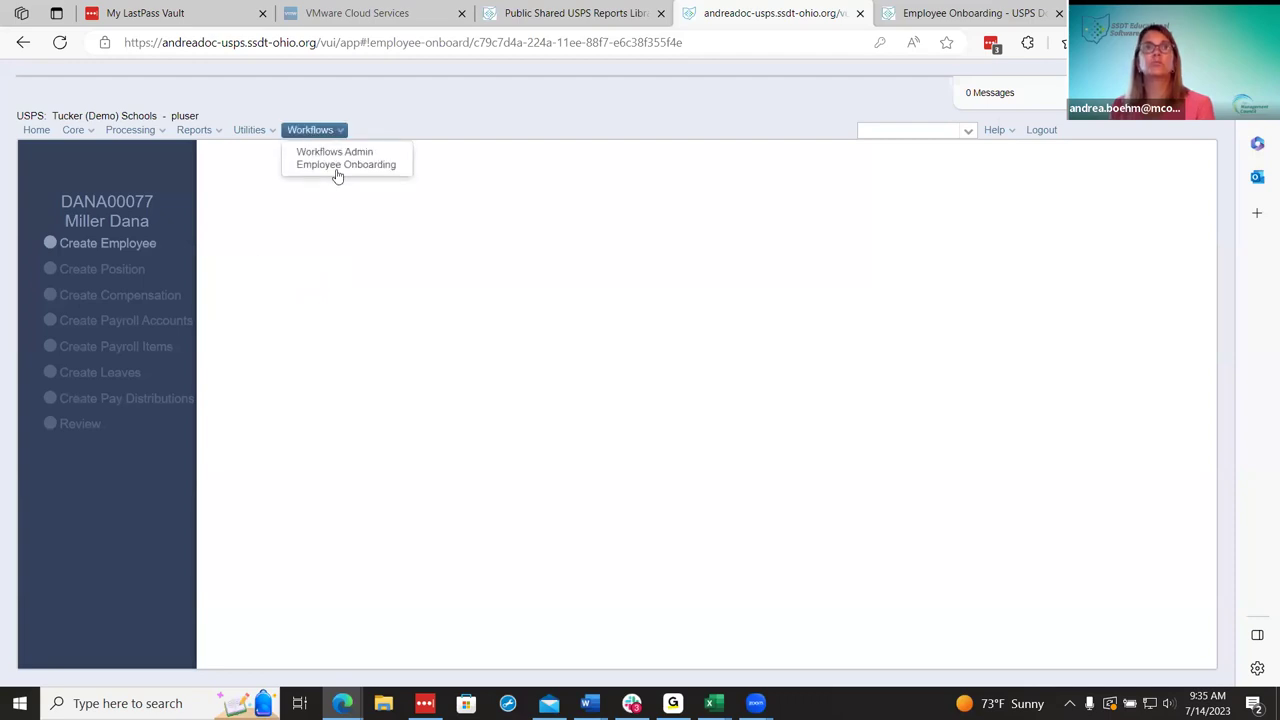
left_click(330, 154)
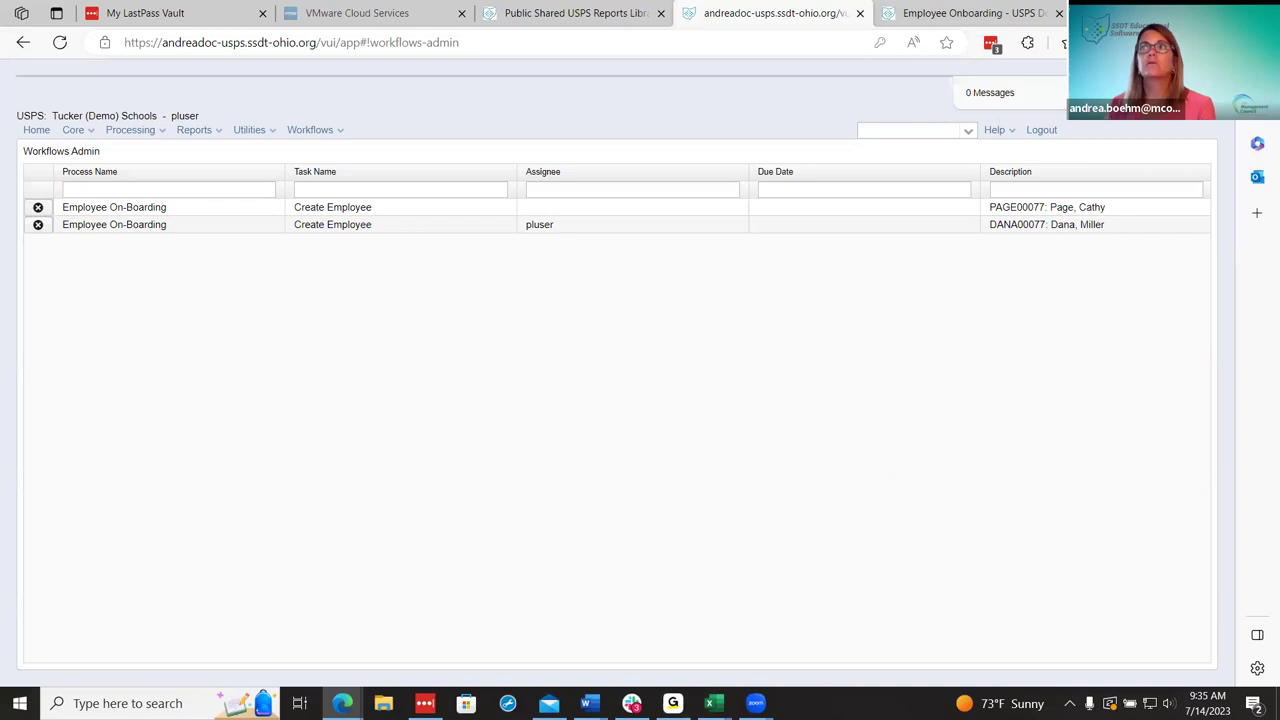
Expand Appendix > General Procedures in the wiki tree and open the Adding an Employee page
left_click(955, 10)
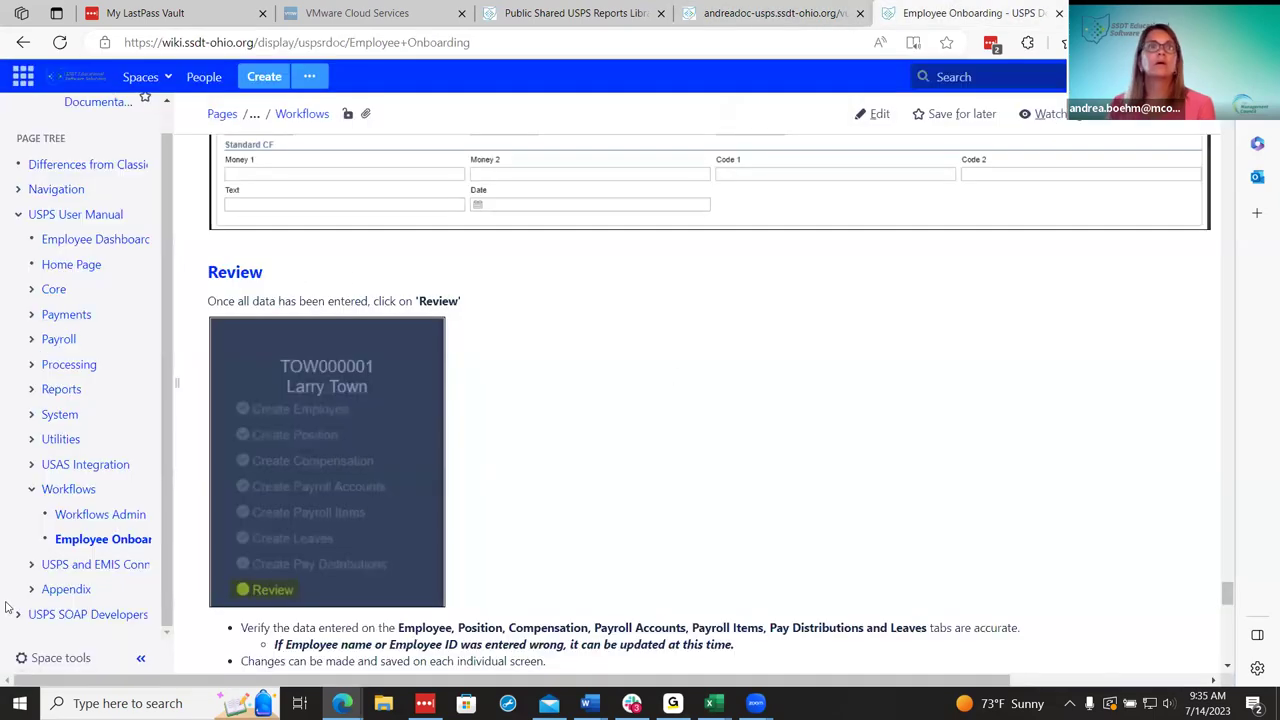
left_click(31, 589)
scroll(45, 572, "down", 3)
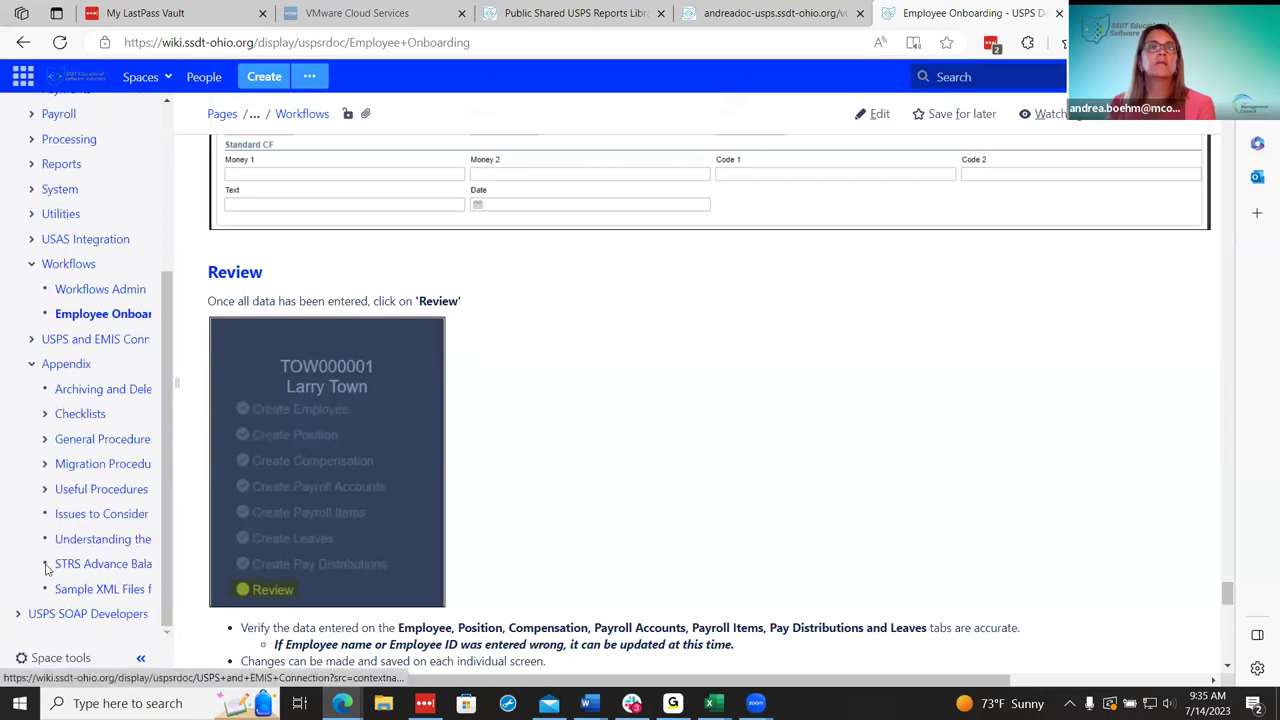
left_click(45, 441)
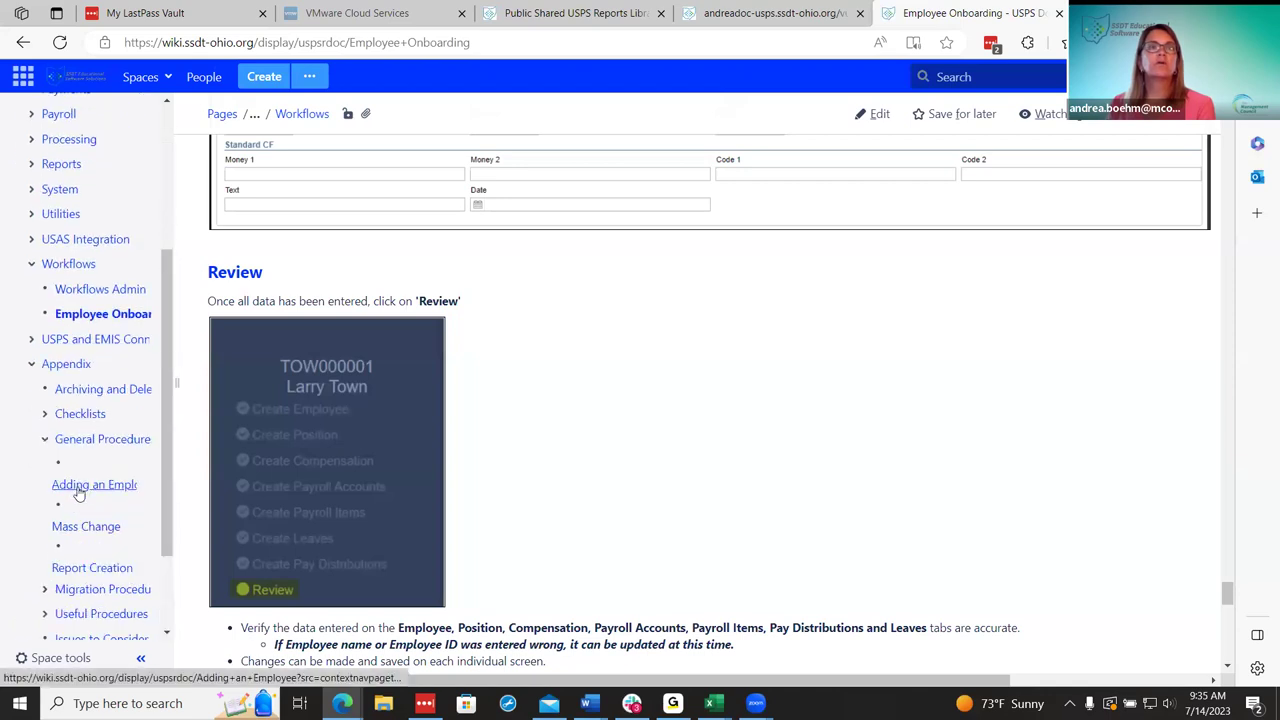
left_click(80, 486)
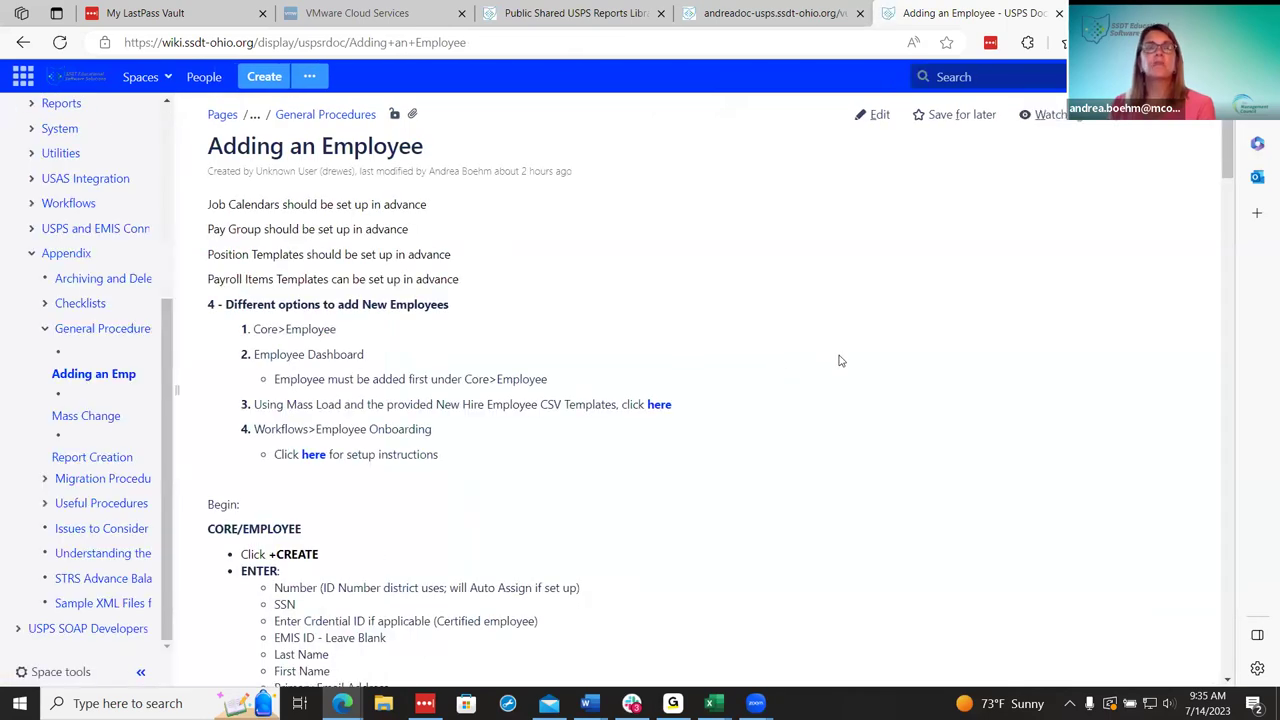
scroll(838, 360, "down", 10)
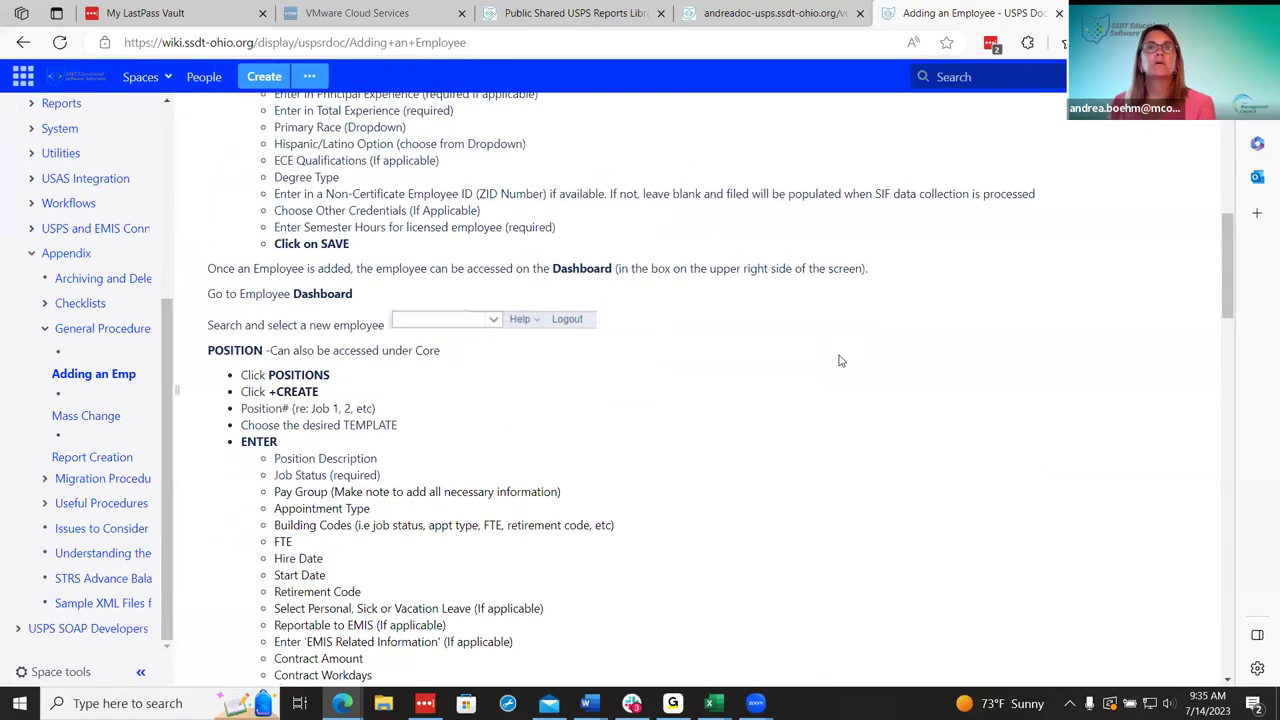
scroll(838, 360, "up", 10)
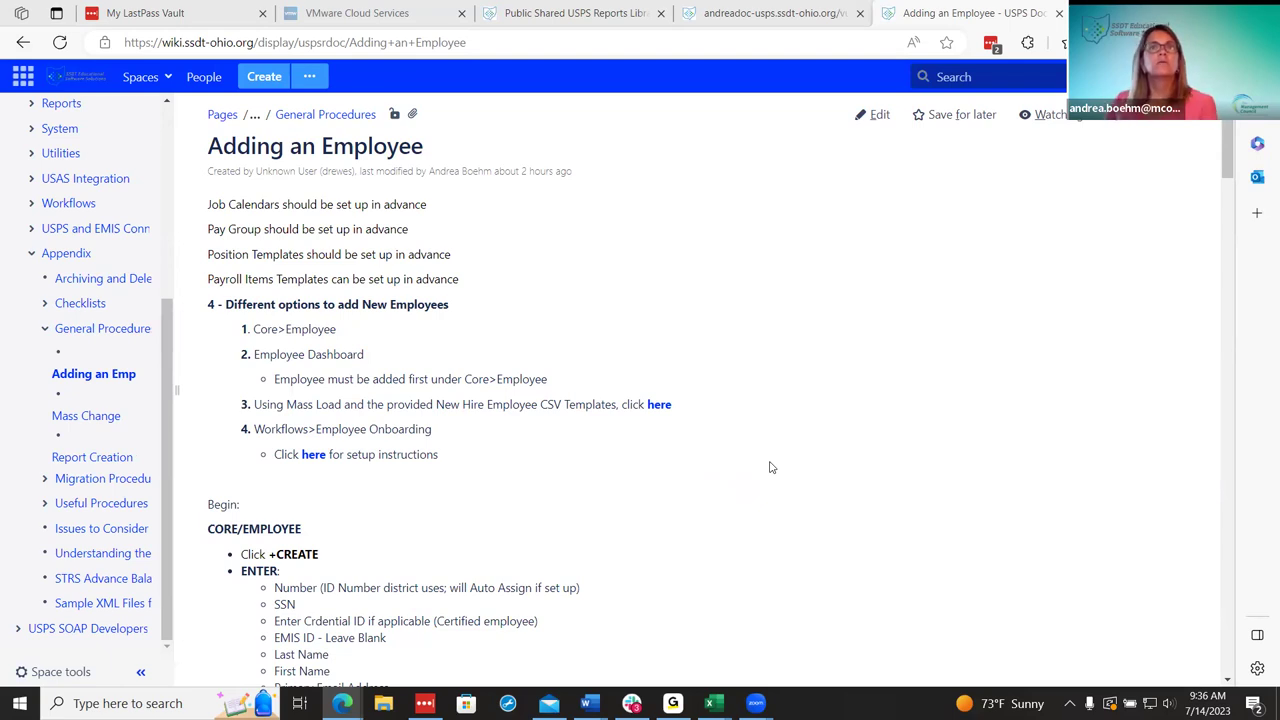
left_click(620, 8)
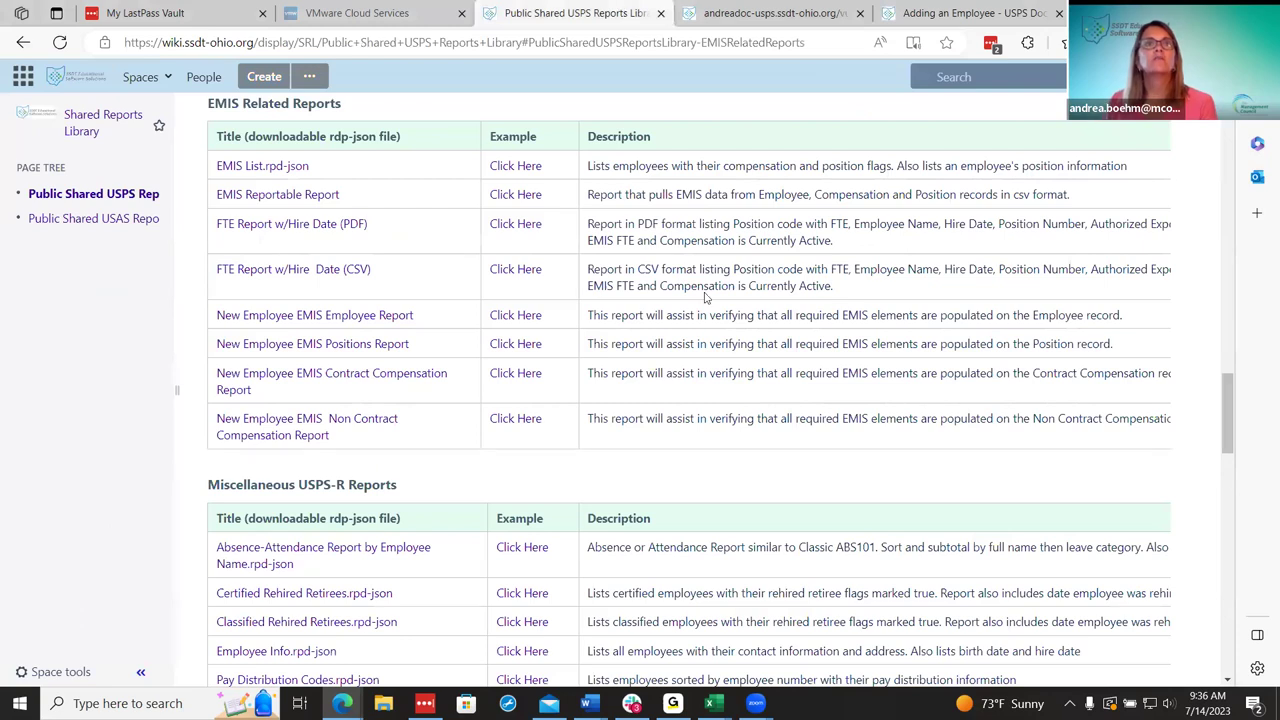
scroll(993, 435, "up", 15)
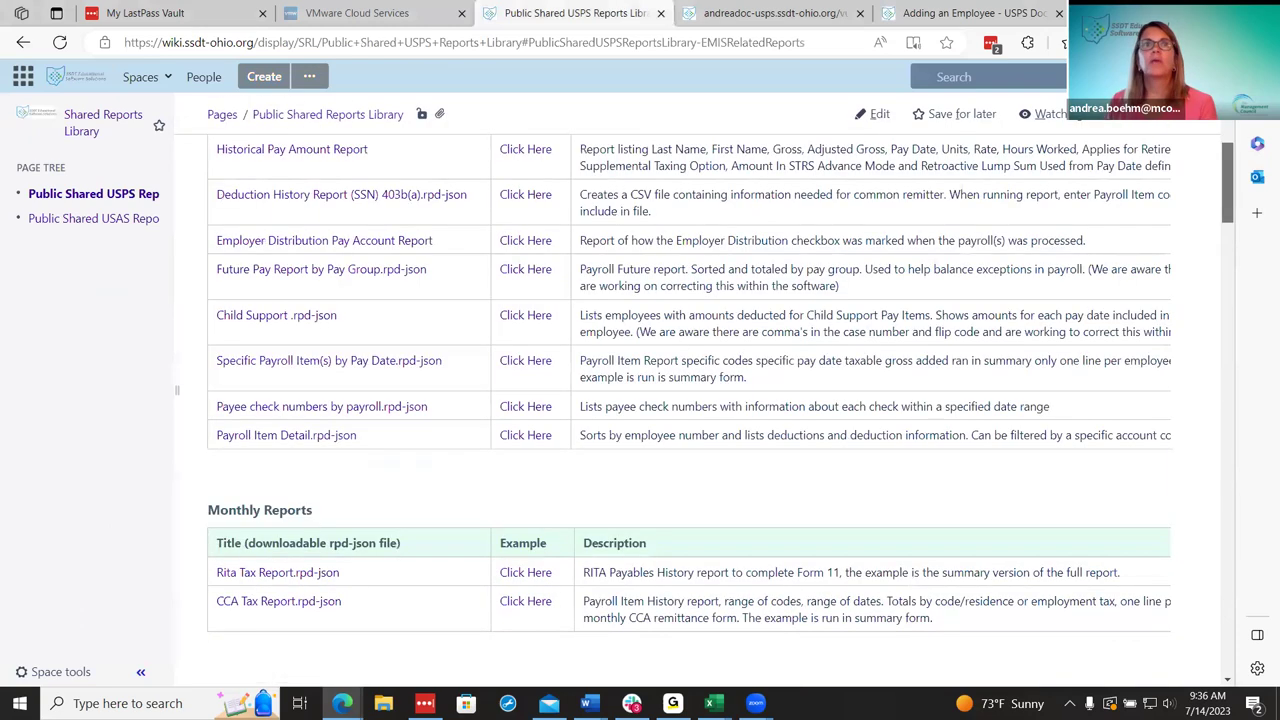
left_click(1005, 10)
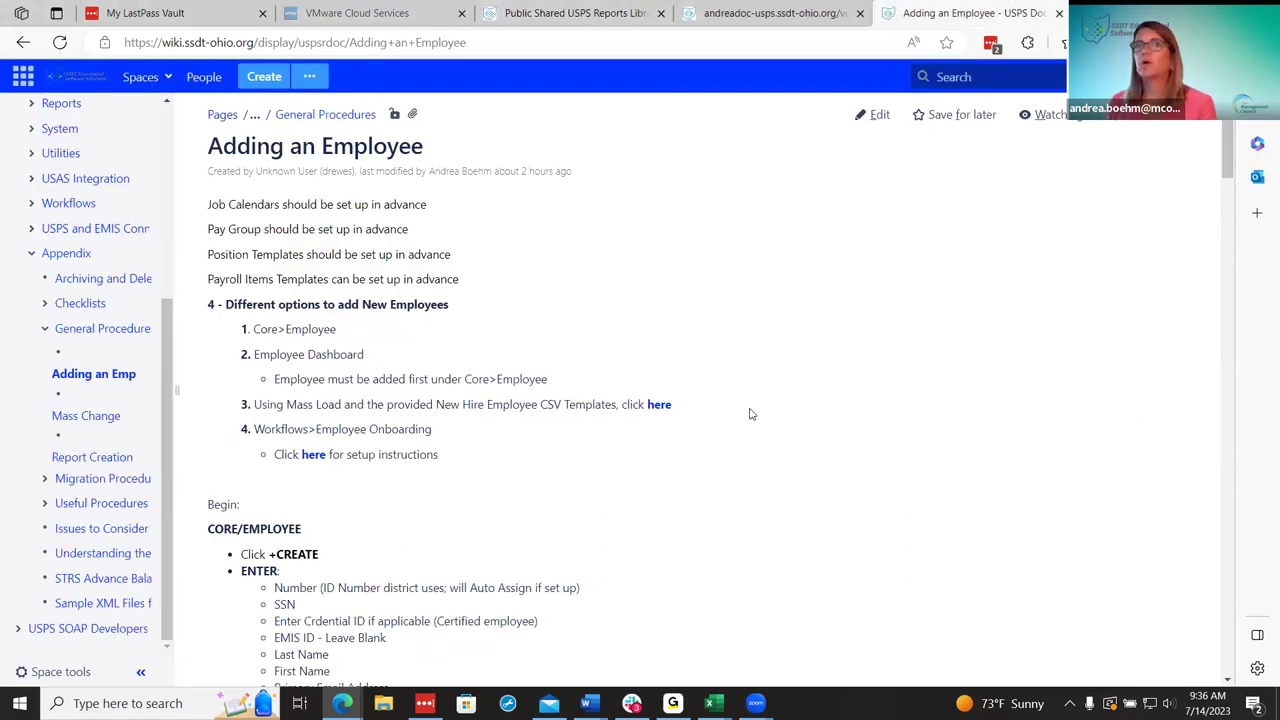
scroll(744, 421, "down", 1)
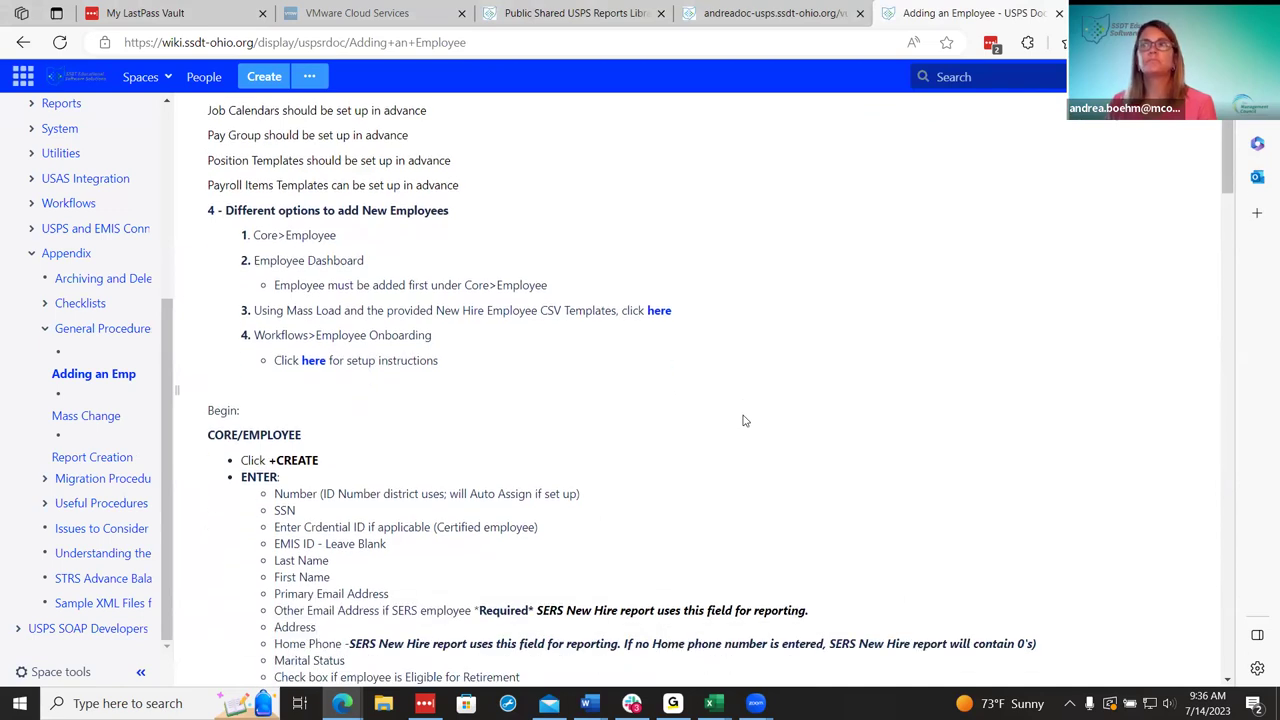
scroll(744, 421, "up", 1)
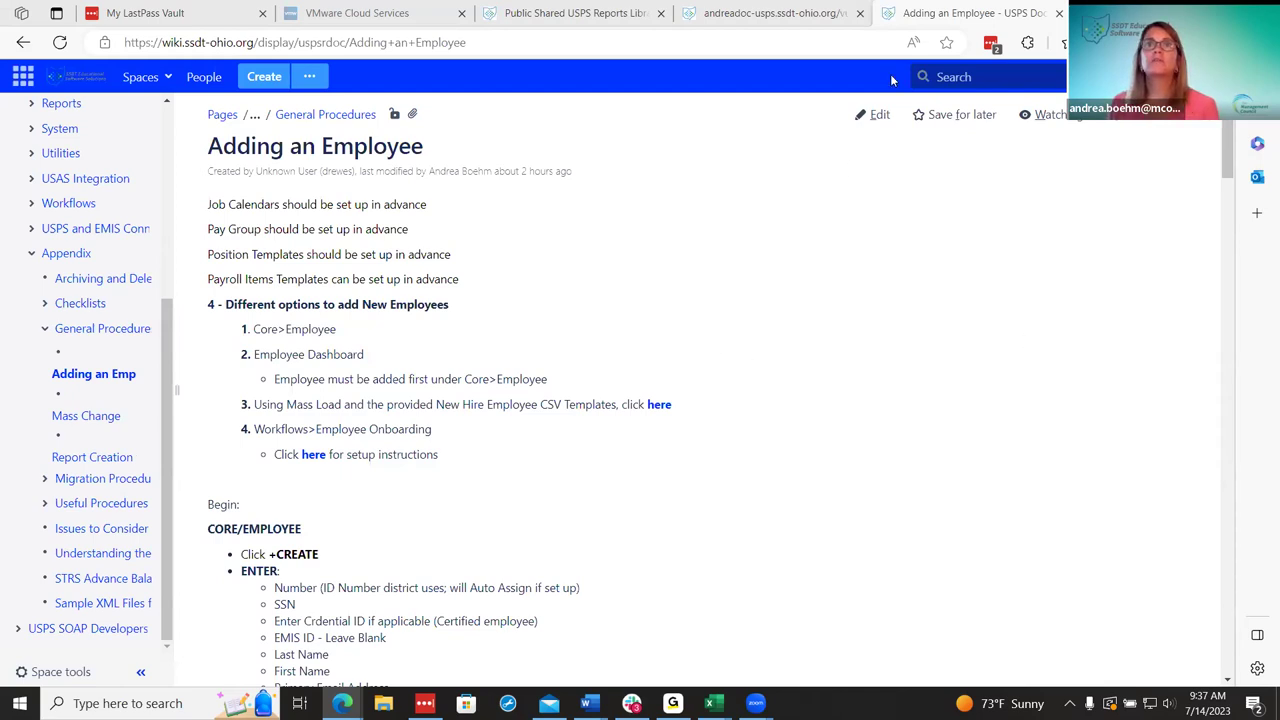
Return to the USPS Workflows Admin list, checking the employee lookup and Workflows menu
left_click(808, 12)
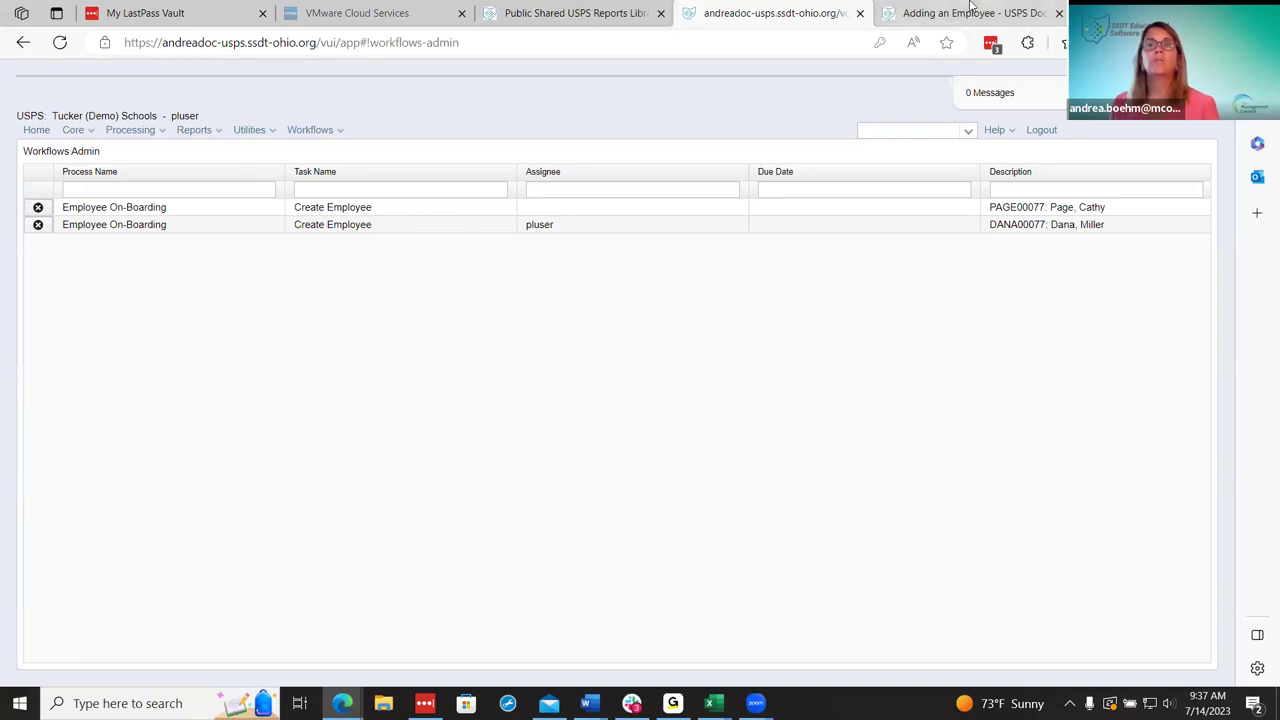
mouse_move(966, 7)
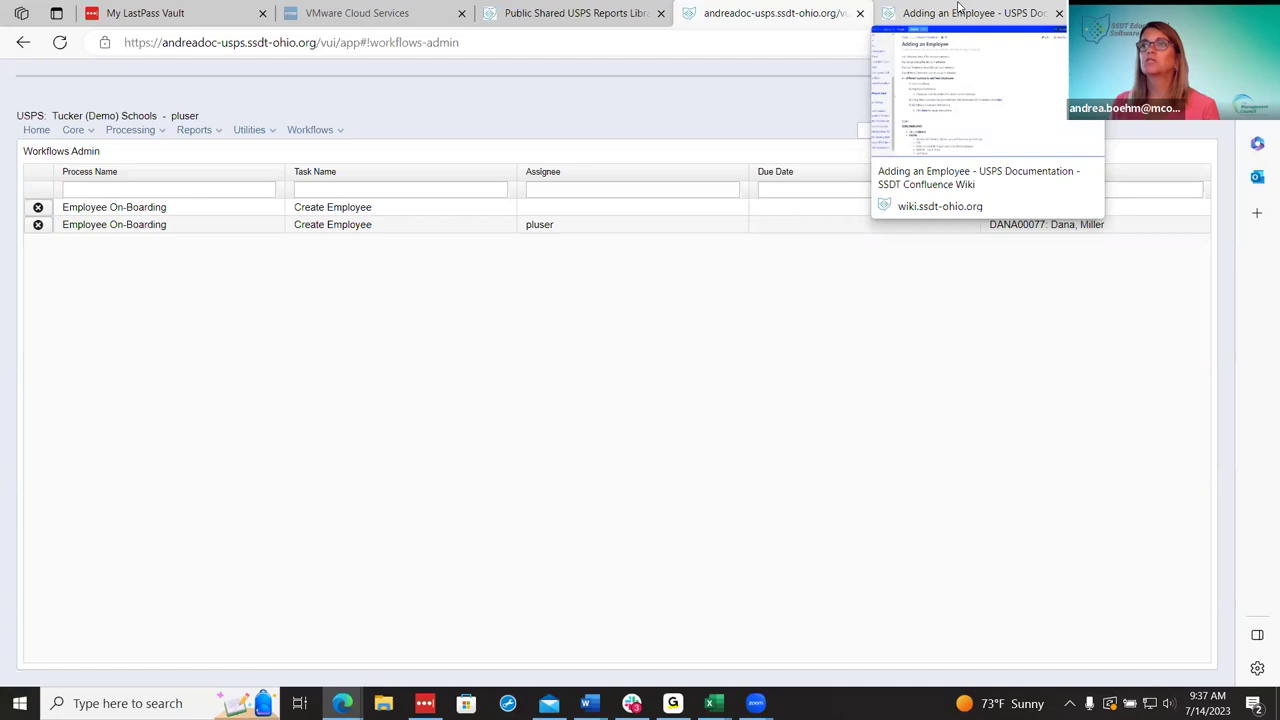
left_click(958, 8)
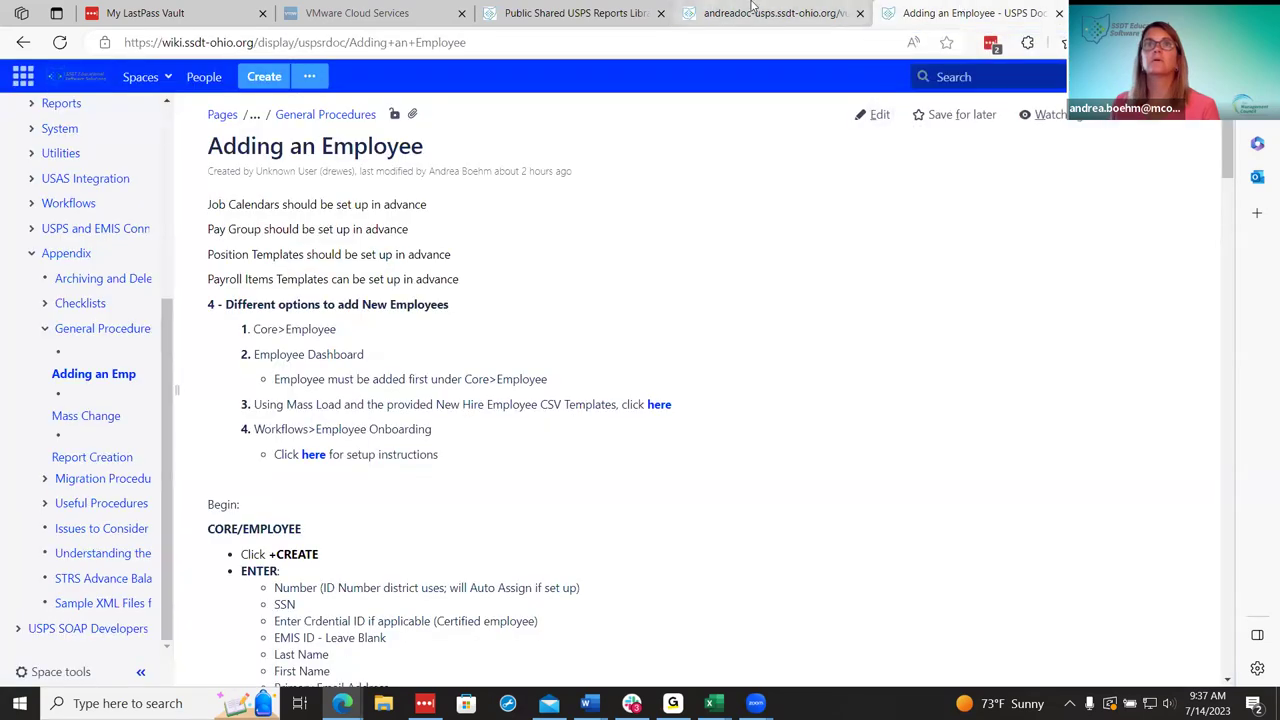
left_click(752, 10)
left_click(968, 130)
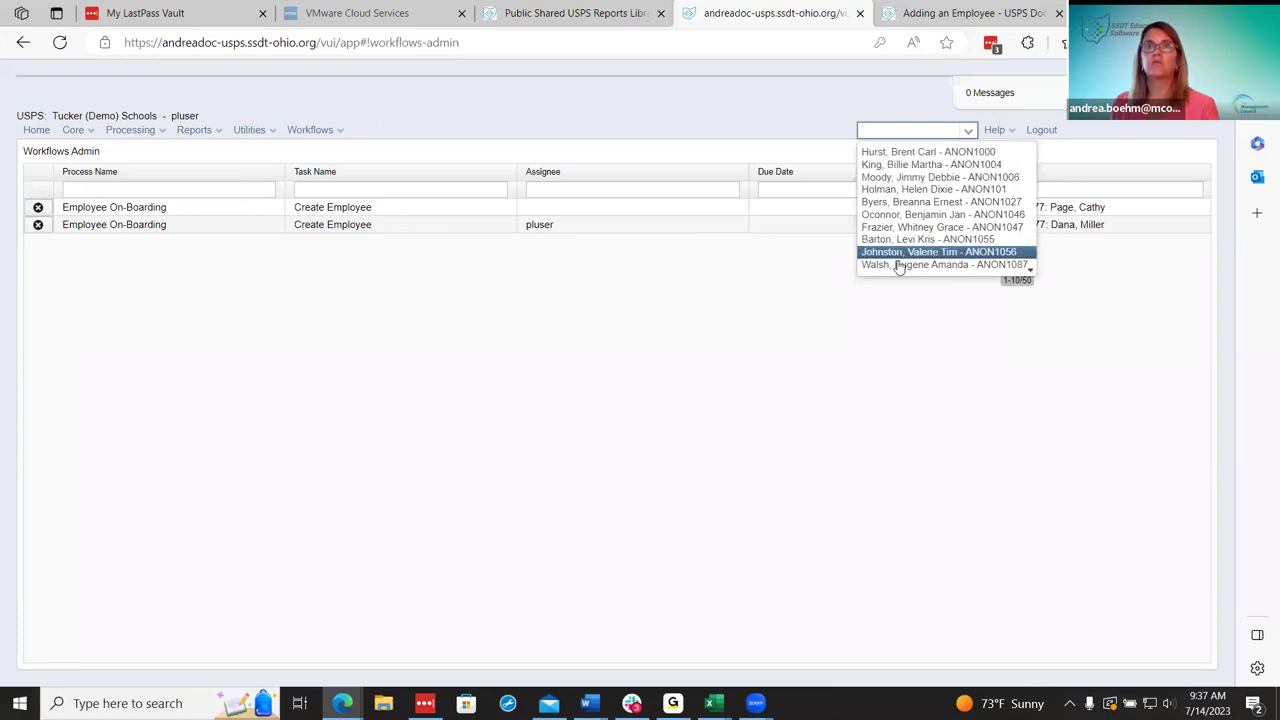
left_click(310, 131)
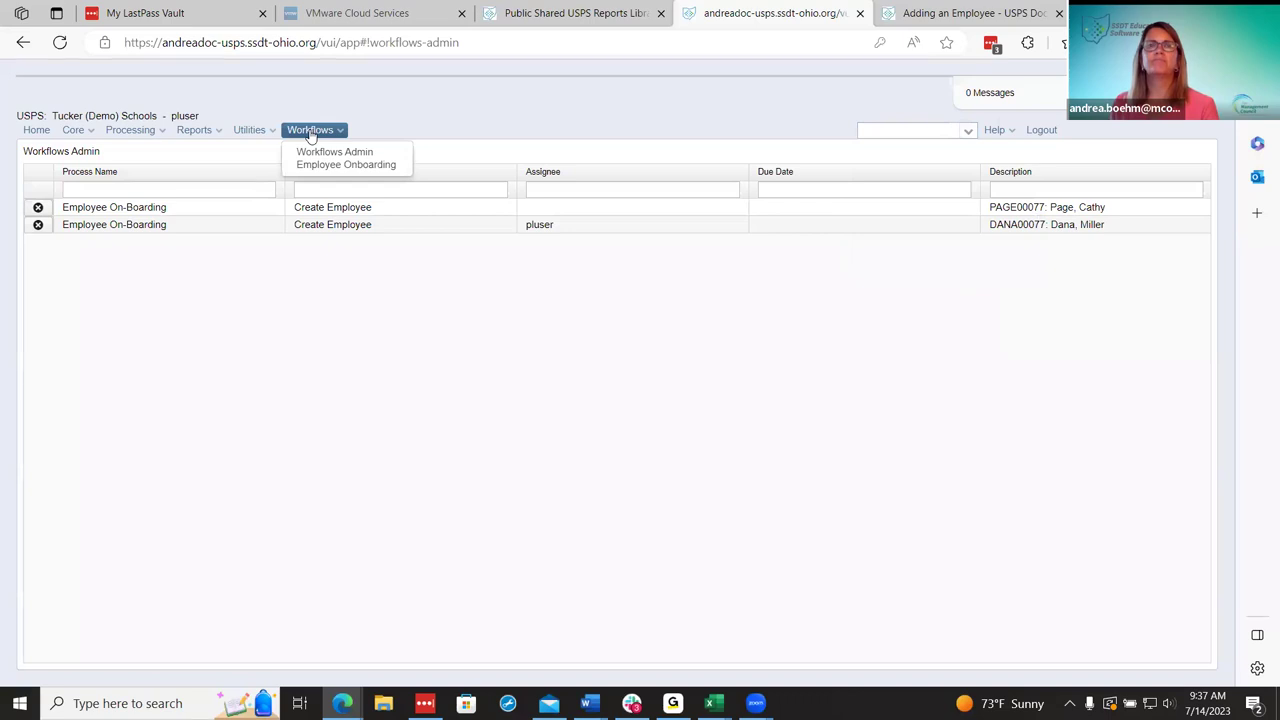
left_click(260, 131)
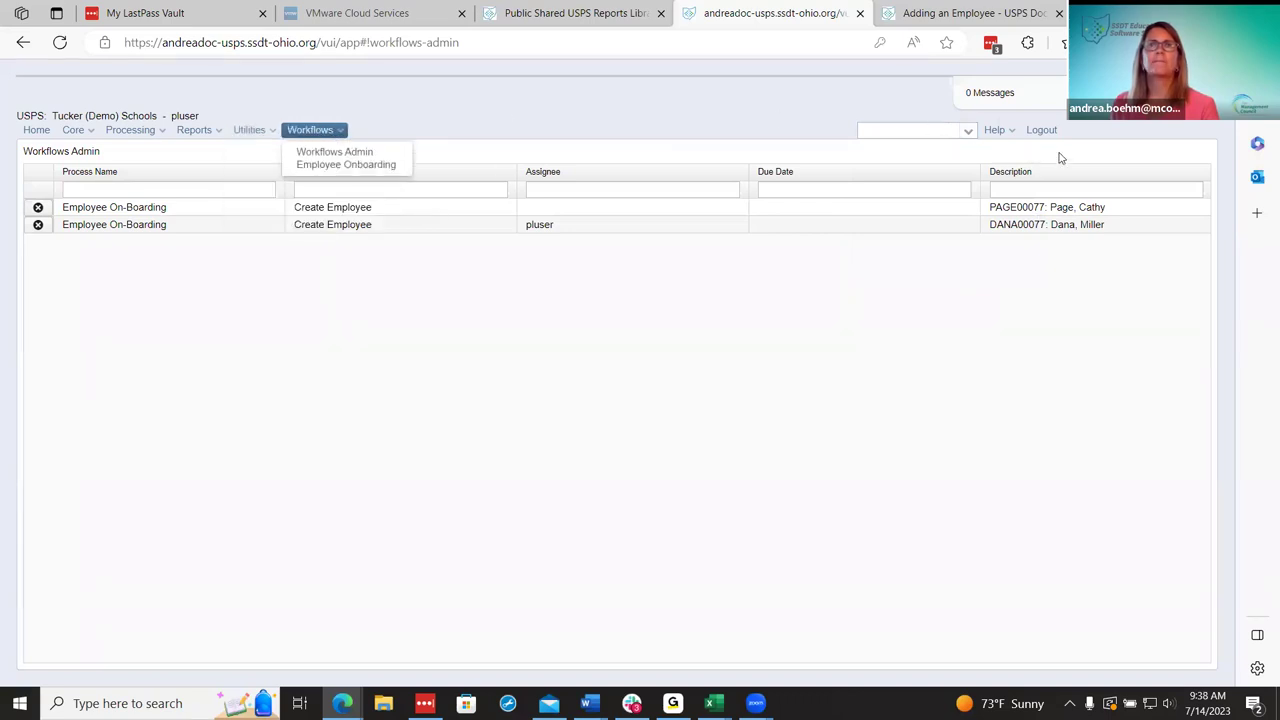
Log out, log back in as admin, then log out of the admin session
left_click(1042, 137)
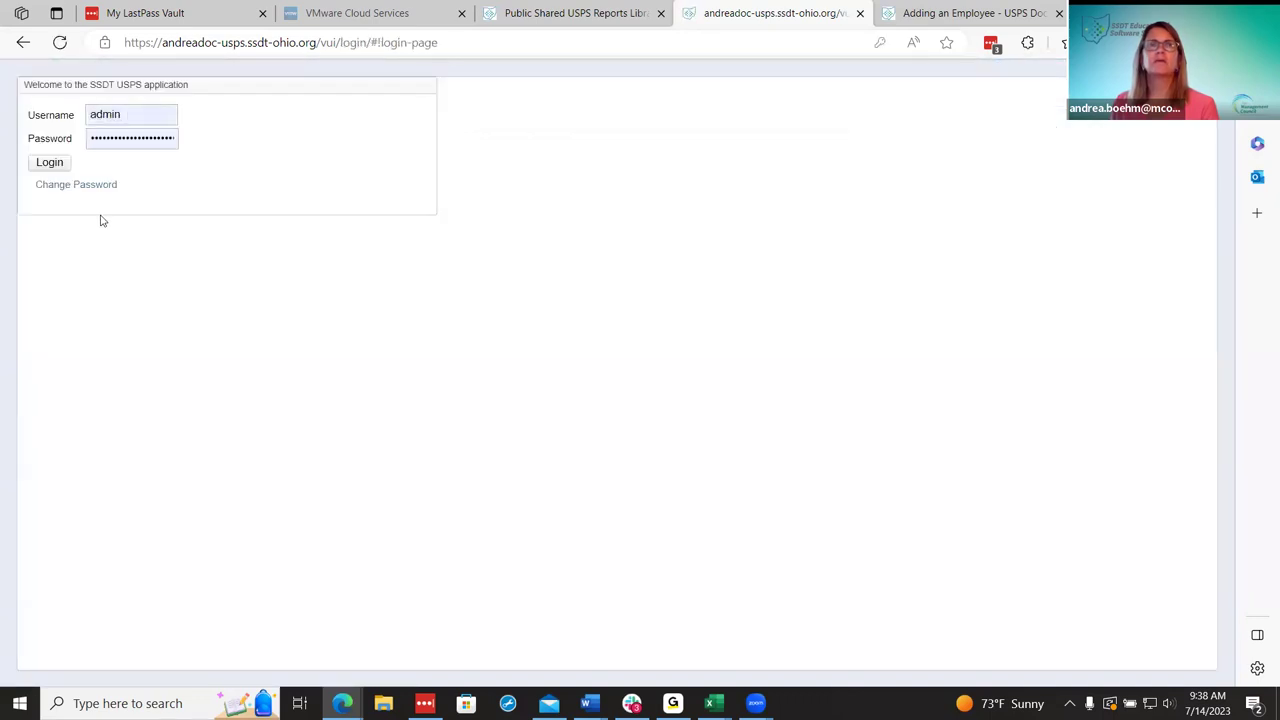
left_click(45, 169)
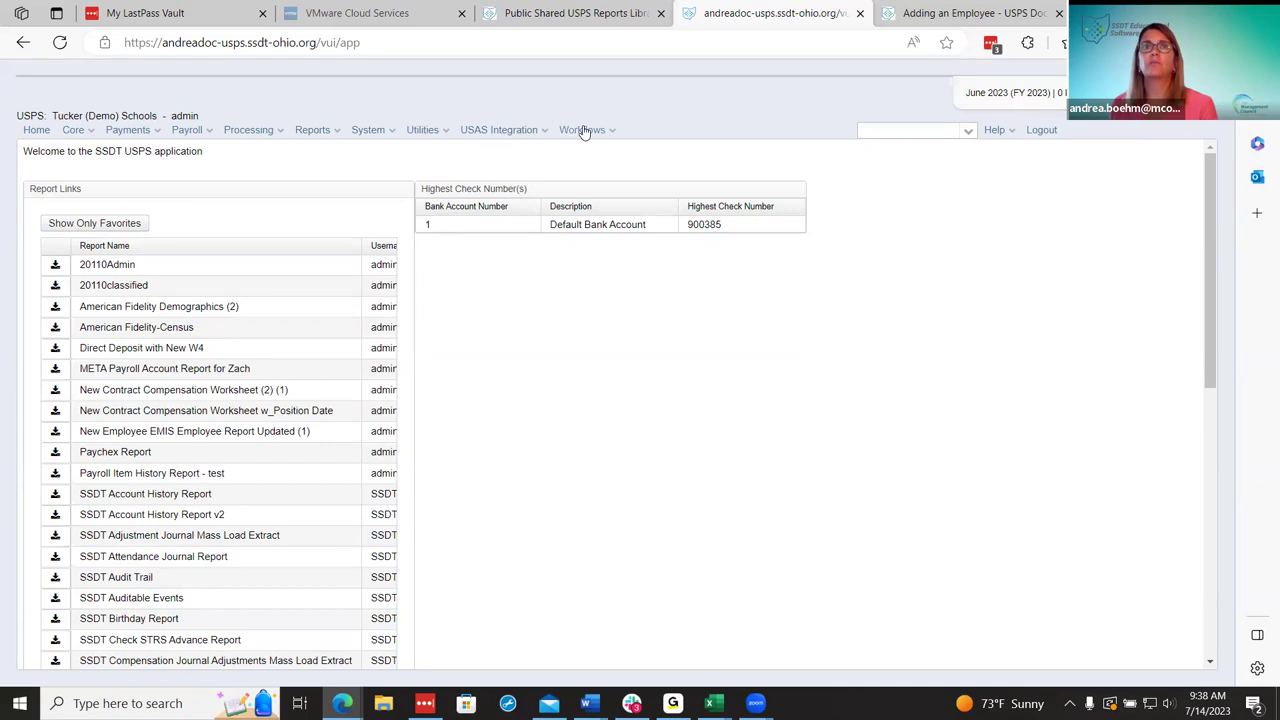
left_click(1042, 131)
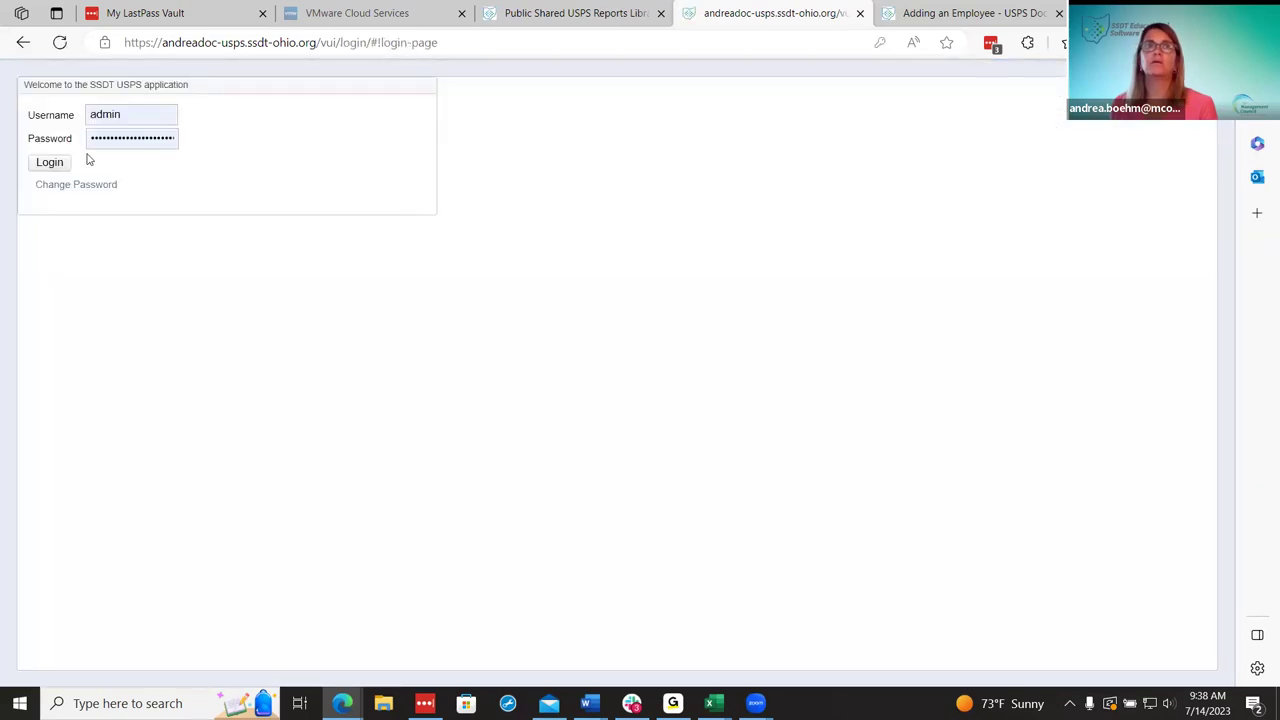
Sign back in as PLuser without saving the password, and bring up the Core areas
double_click(123, 118)
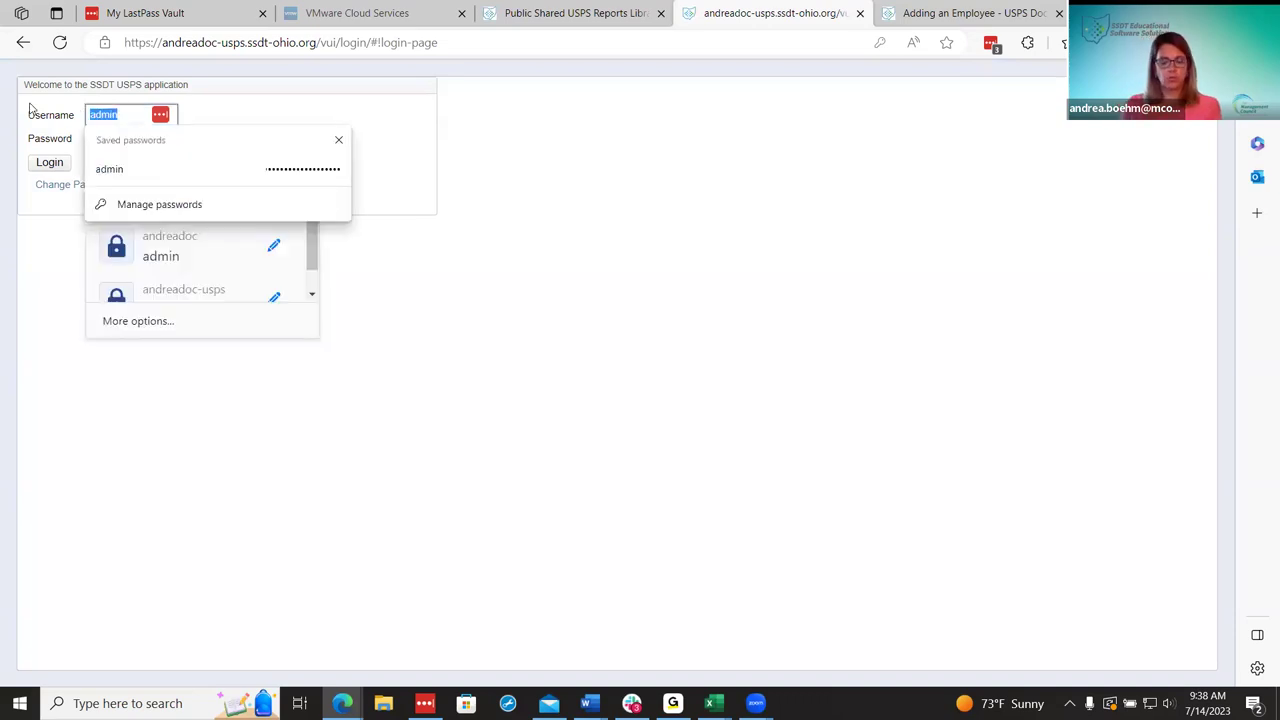
type("PLuser")
key("Tab")
type("••••")
key("Return")
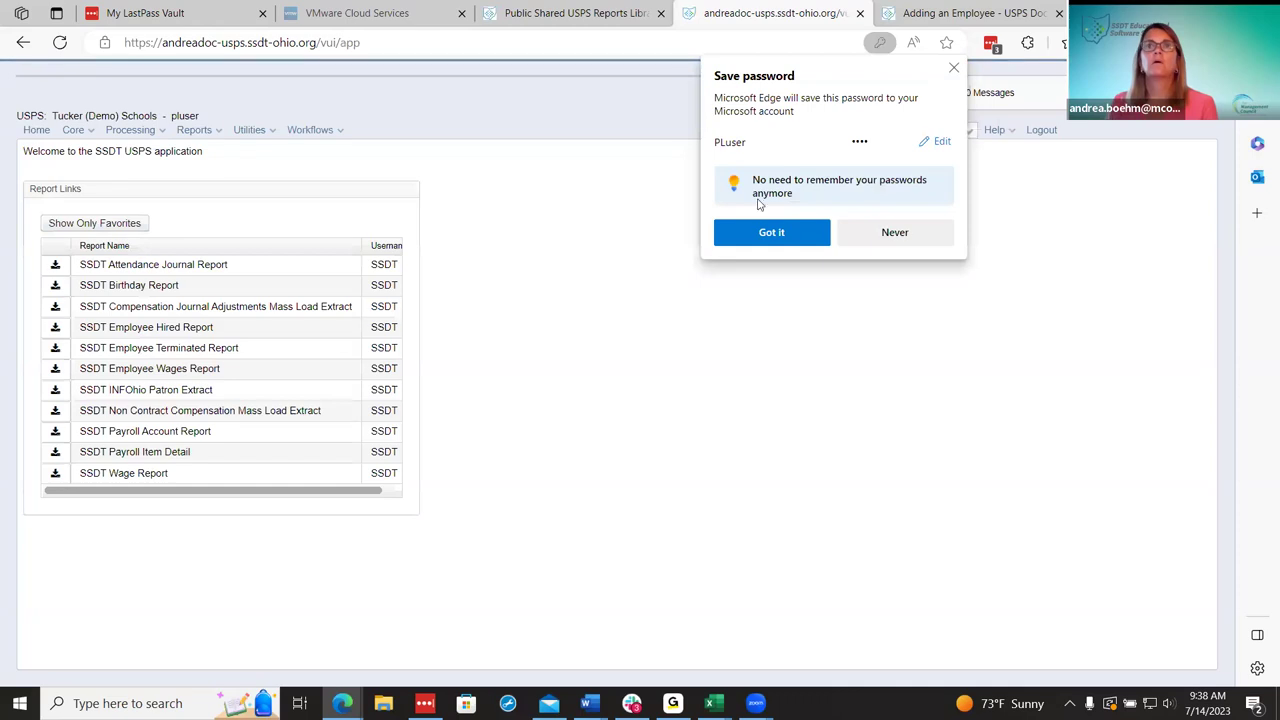
left_click(865, 231)
left_click(90, 136)
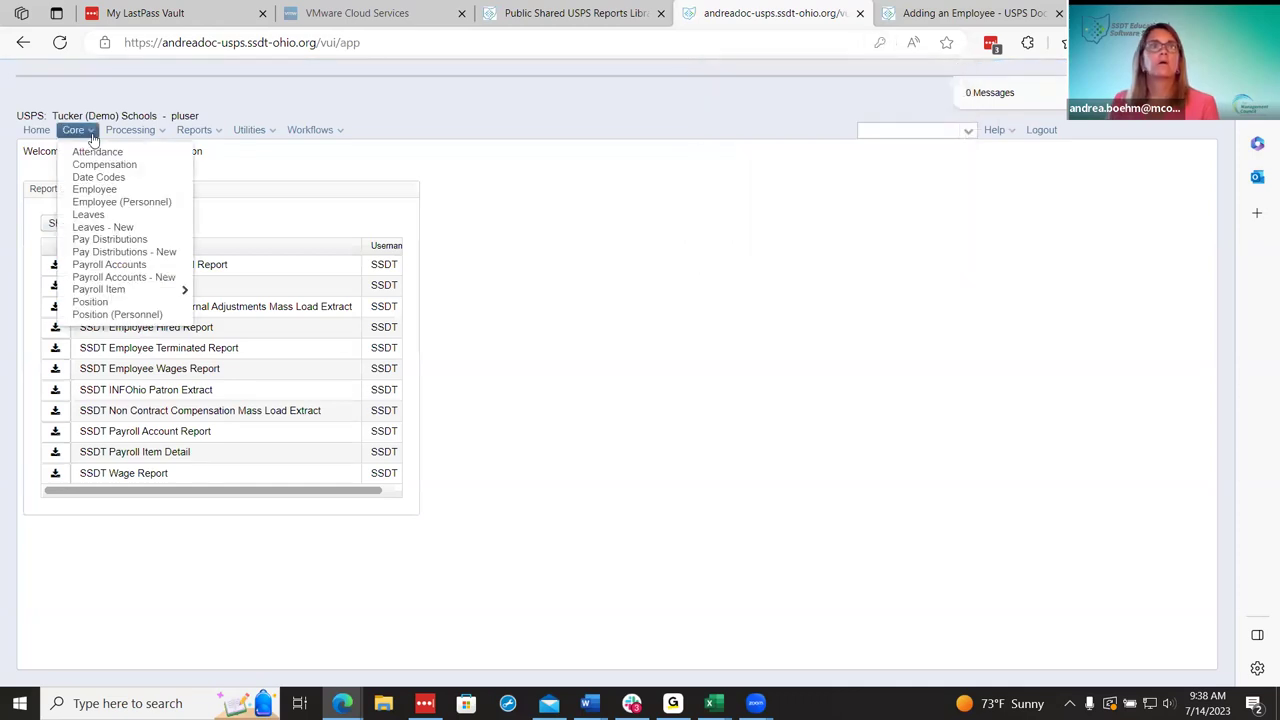
As the limited user, open the Employees list and decline saving the password to LastPass
left_click(100, 189)
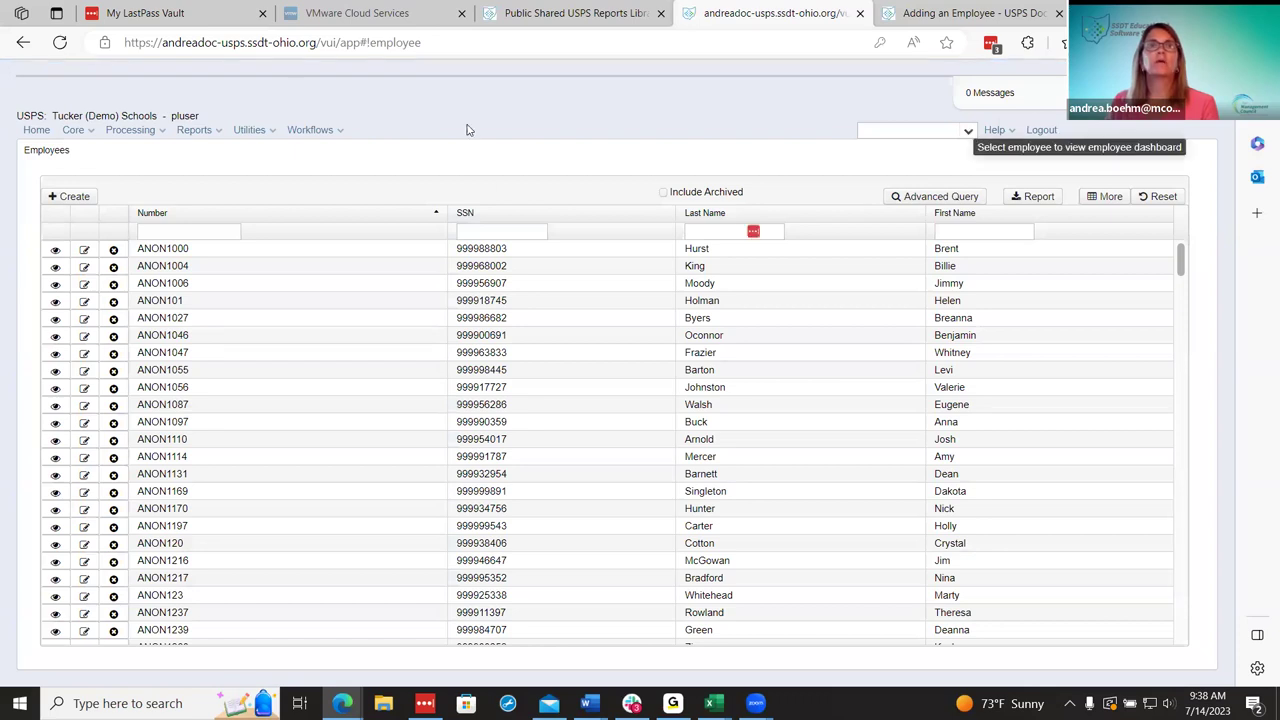
left_click(73, 130)
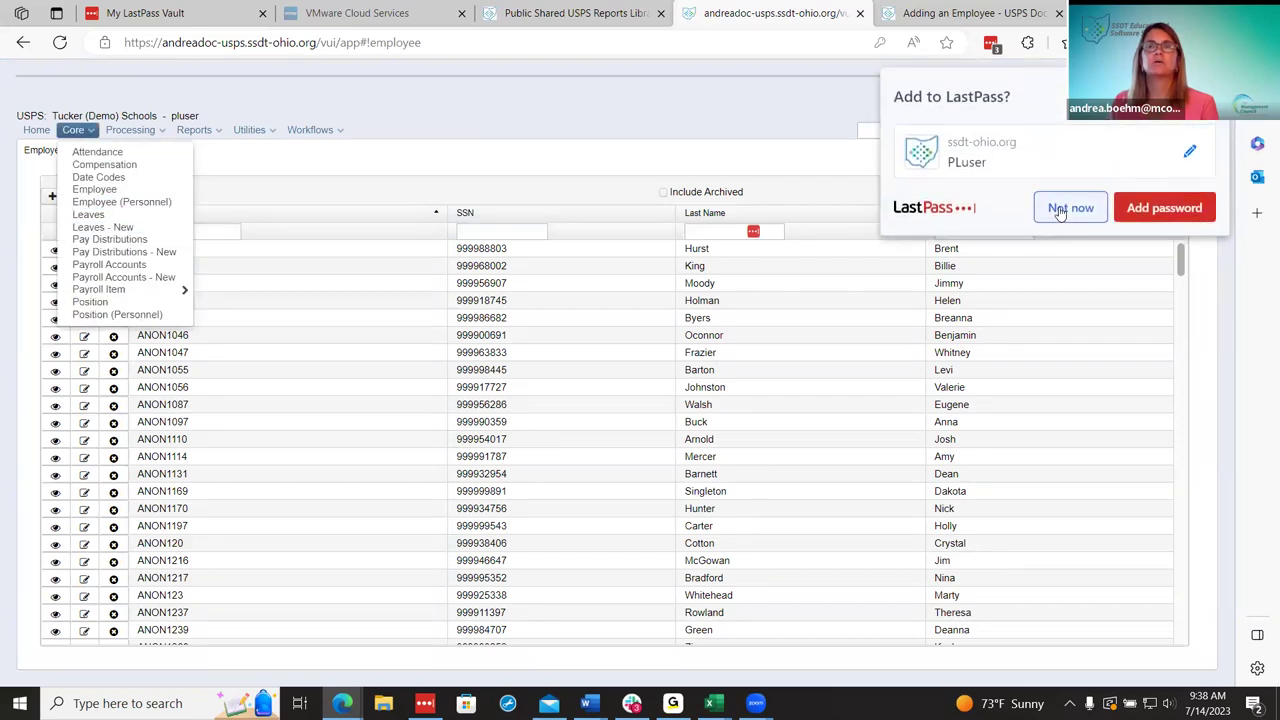
left_click(785, 137)
left_click(1055, 209)
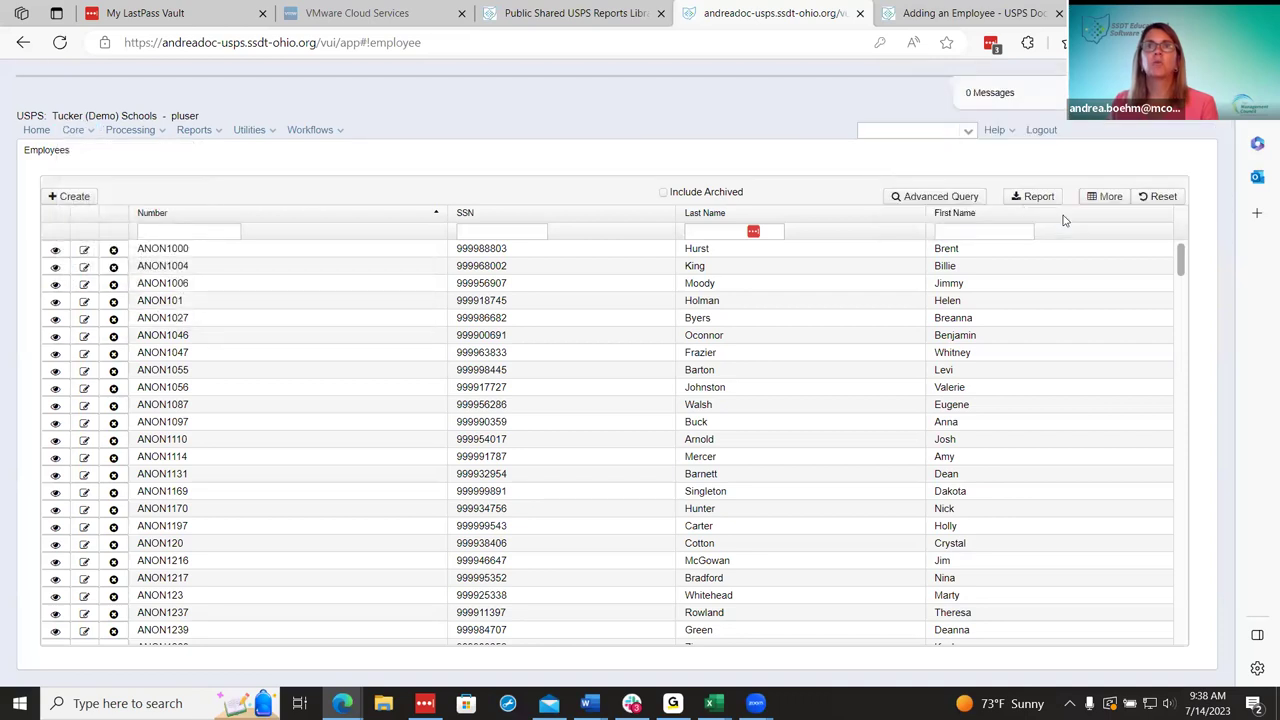
left_click(970, 130)
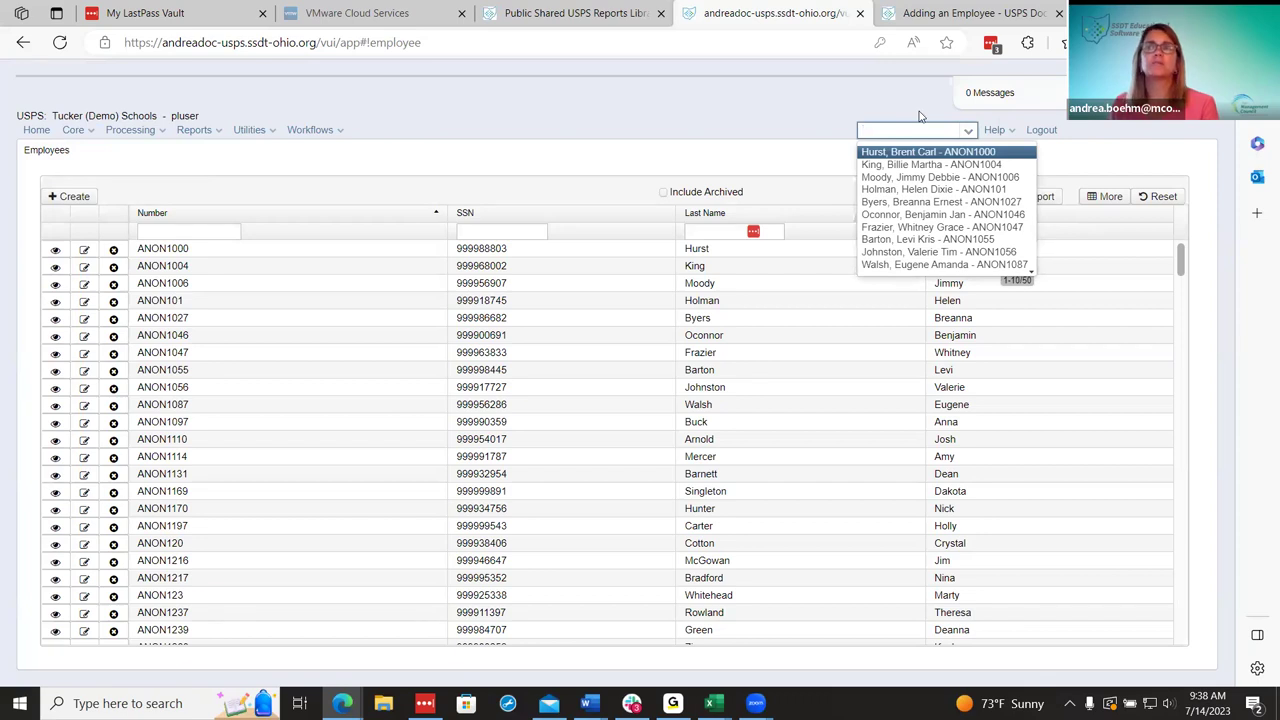
left_click(80, 131)
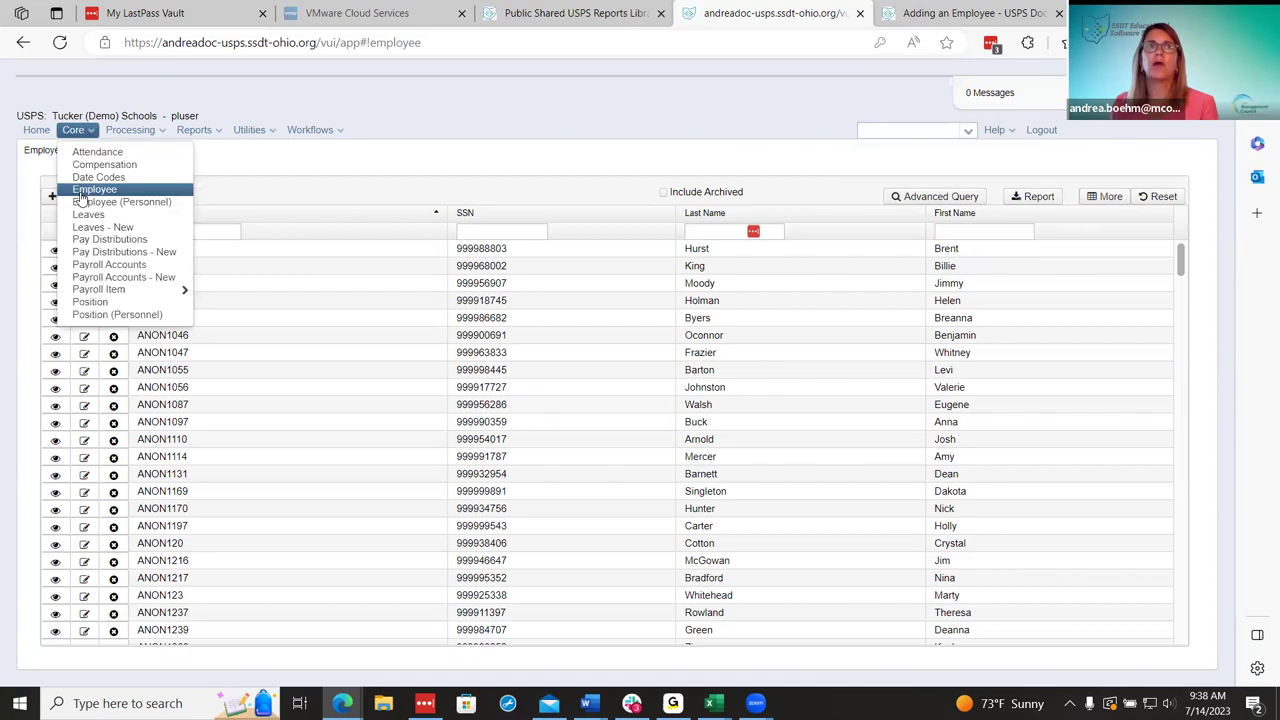
left_click(81, 192)
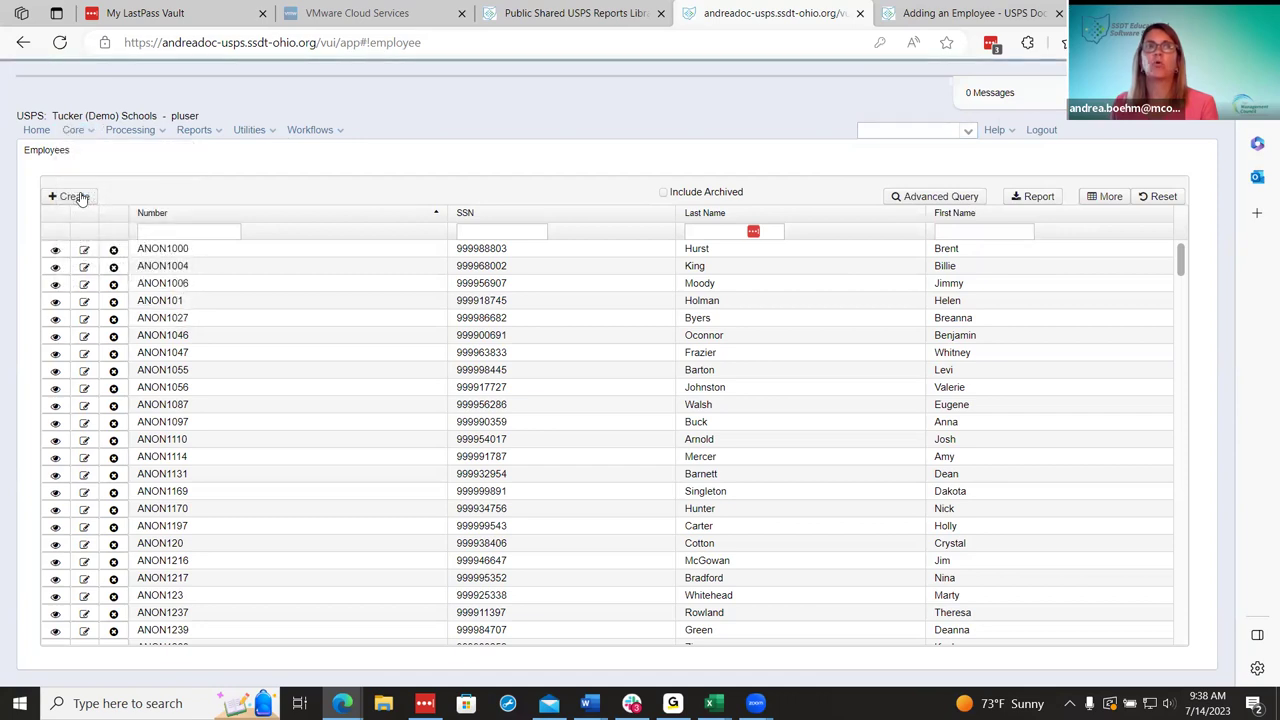
Check this user's Workflows options and view the Positions list, then return to the wiki tab
left_click(312, 133)
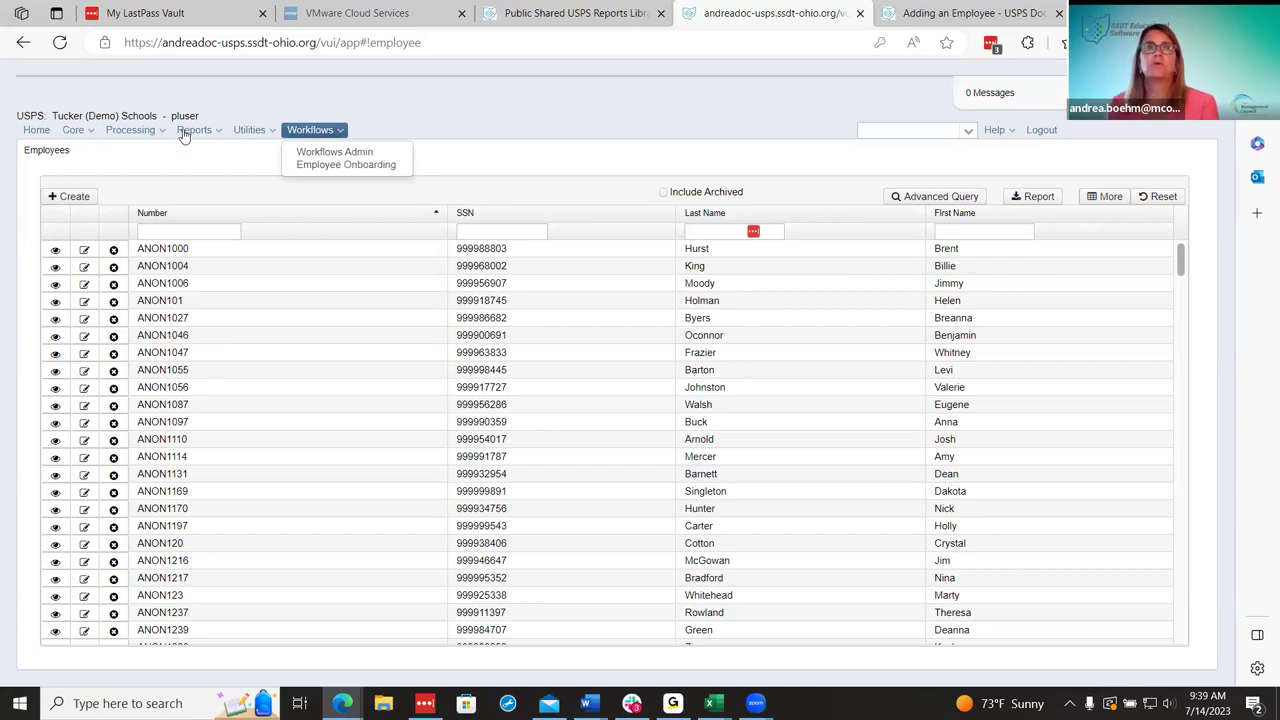
mouse_move(85, 133)
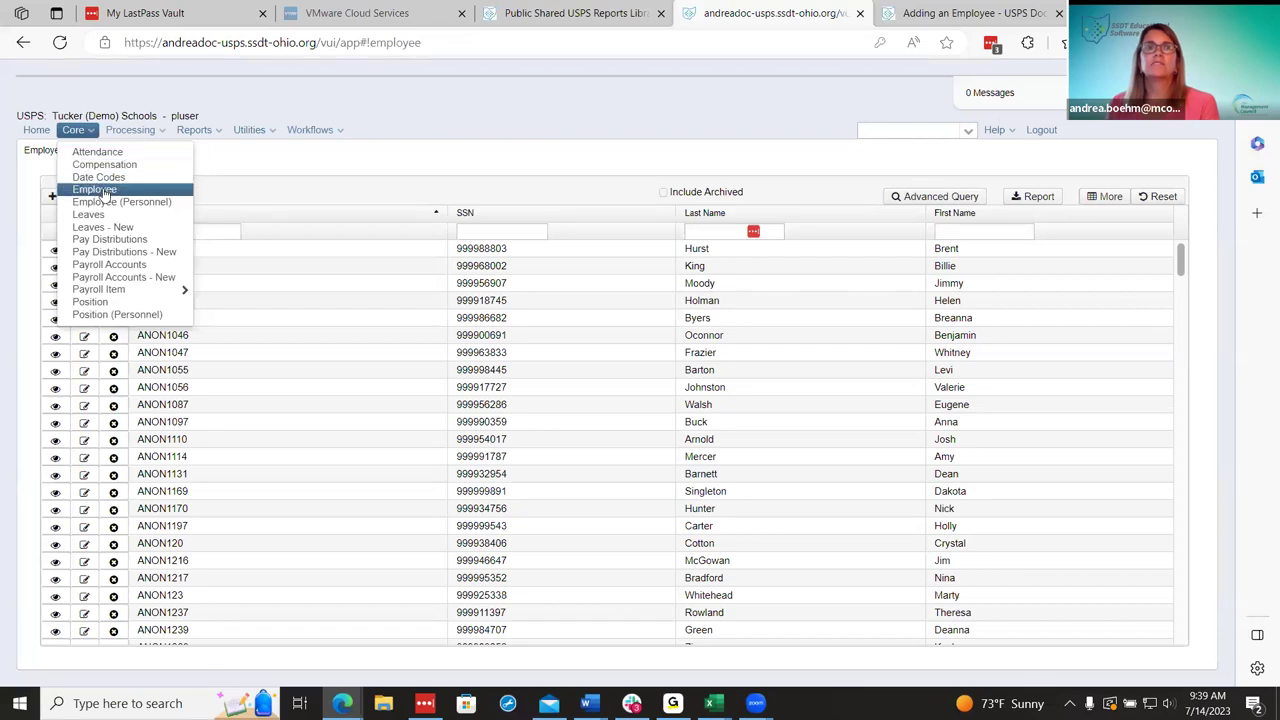
left_click(100, 302)
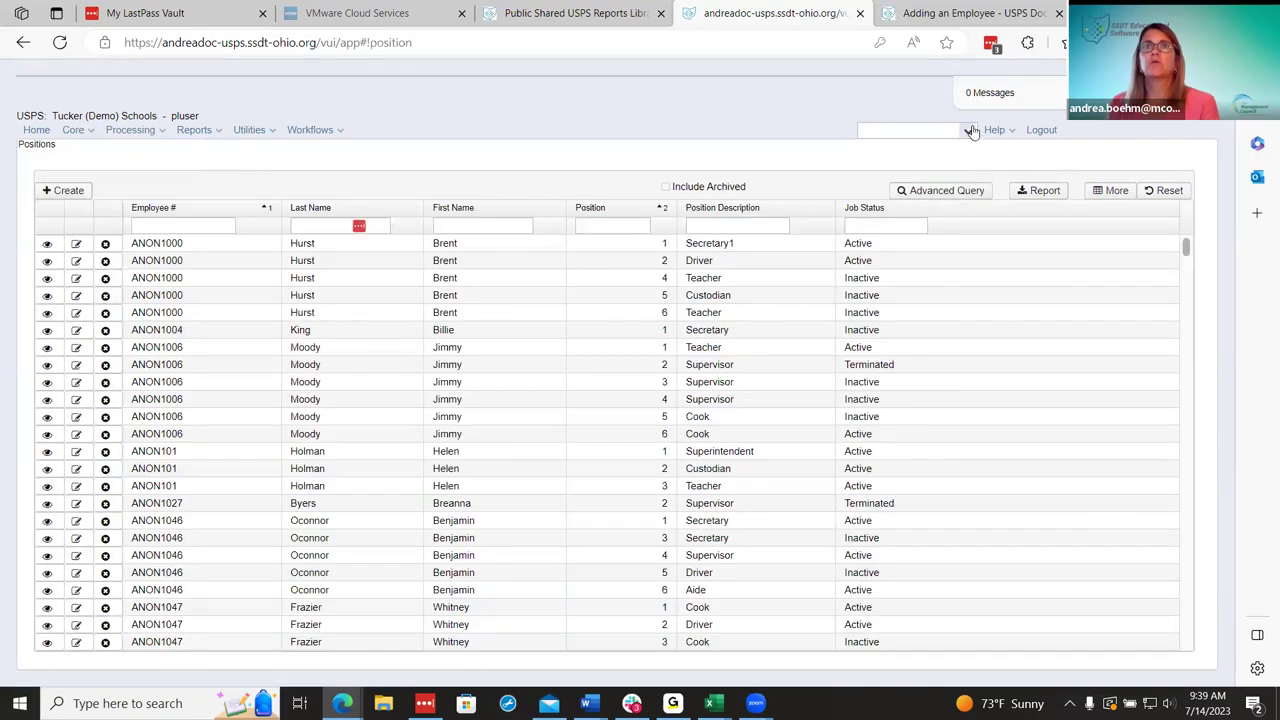
left_click(969, 131)
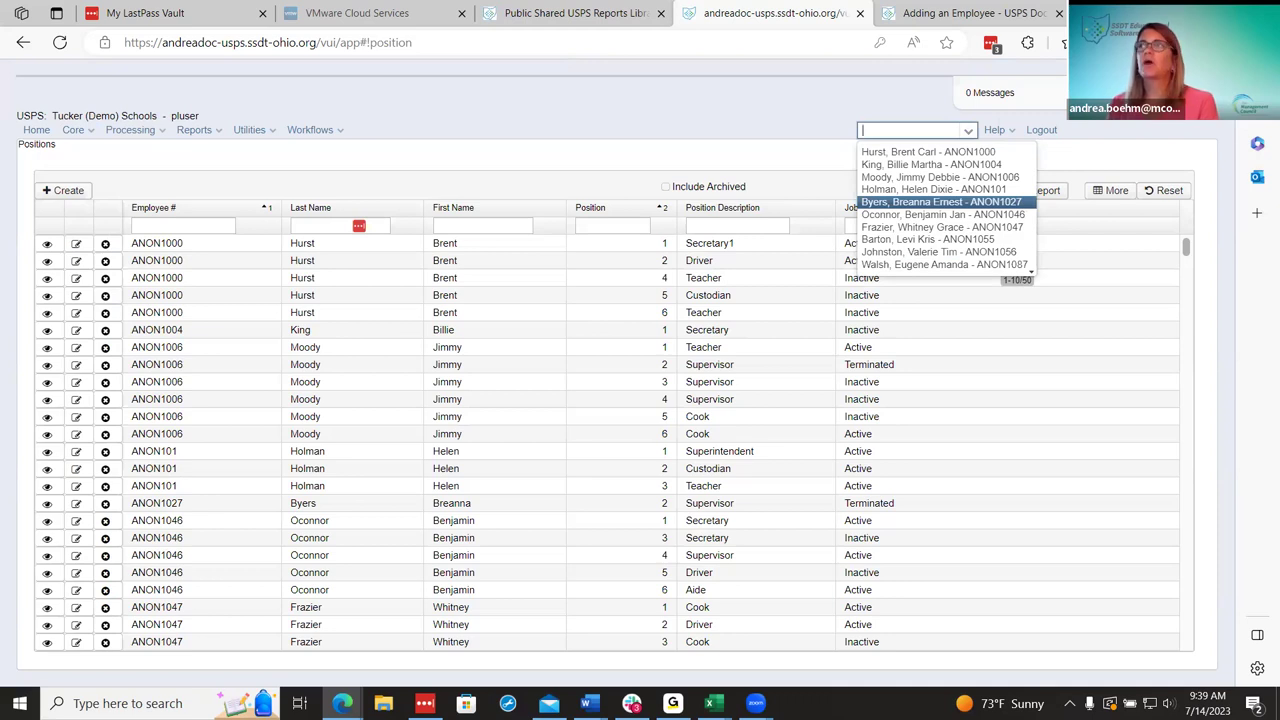
left_click(999, 10)
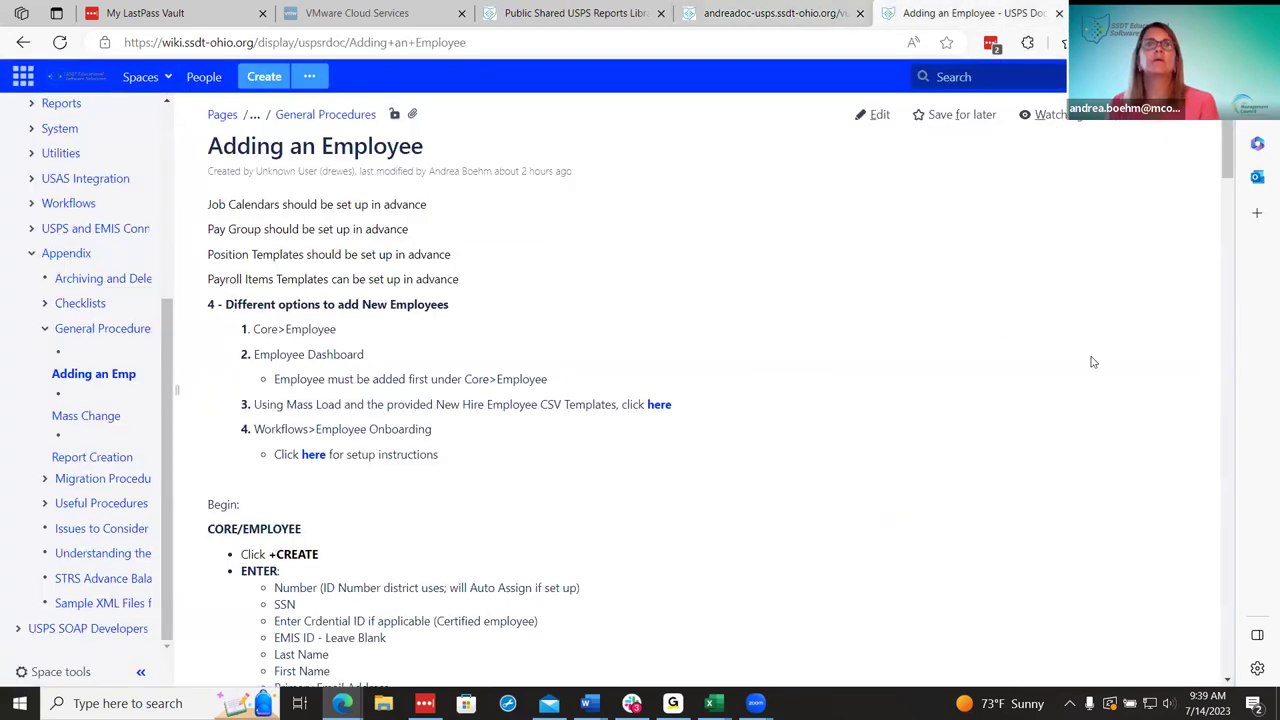
Go from Workflows Admin to Employee Onboarding, showing the USPS_WORKFLOWS_ADMIN permissions
left_click(32, 205)
left_click(62, 231)
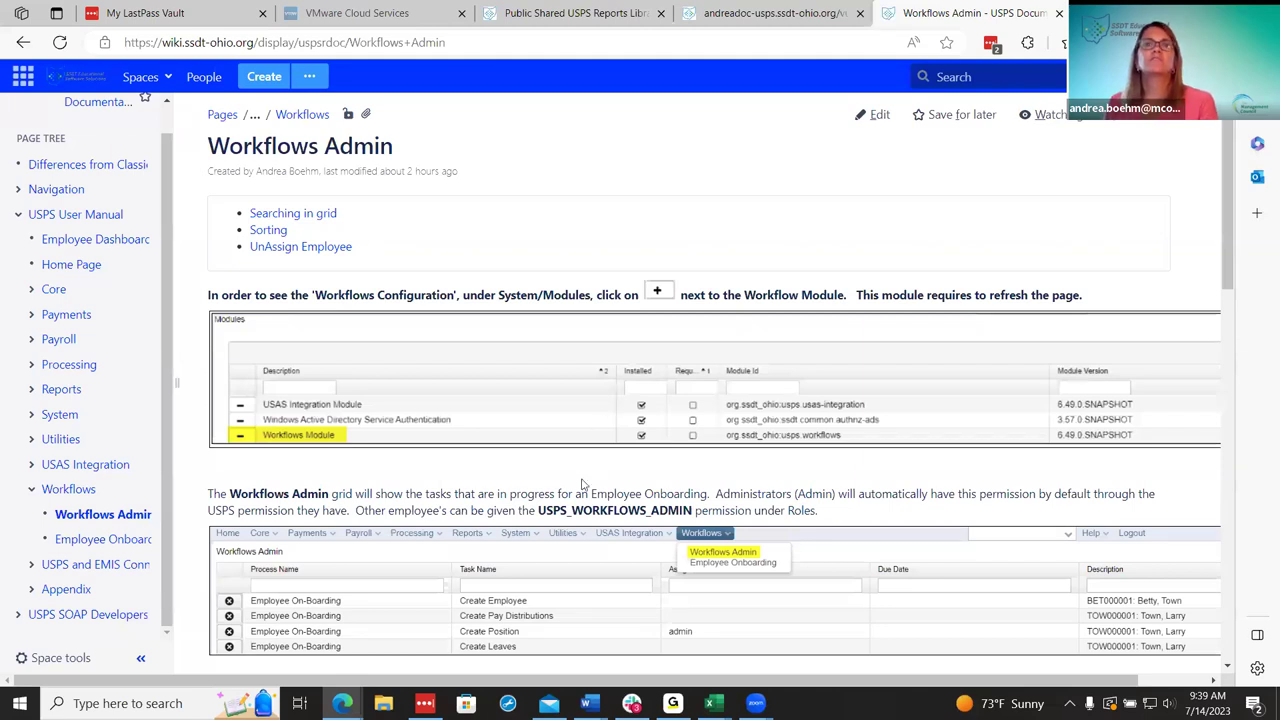
scroll(583, 484, "down", 2)
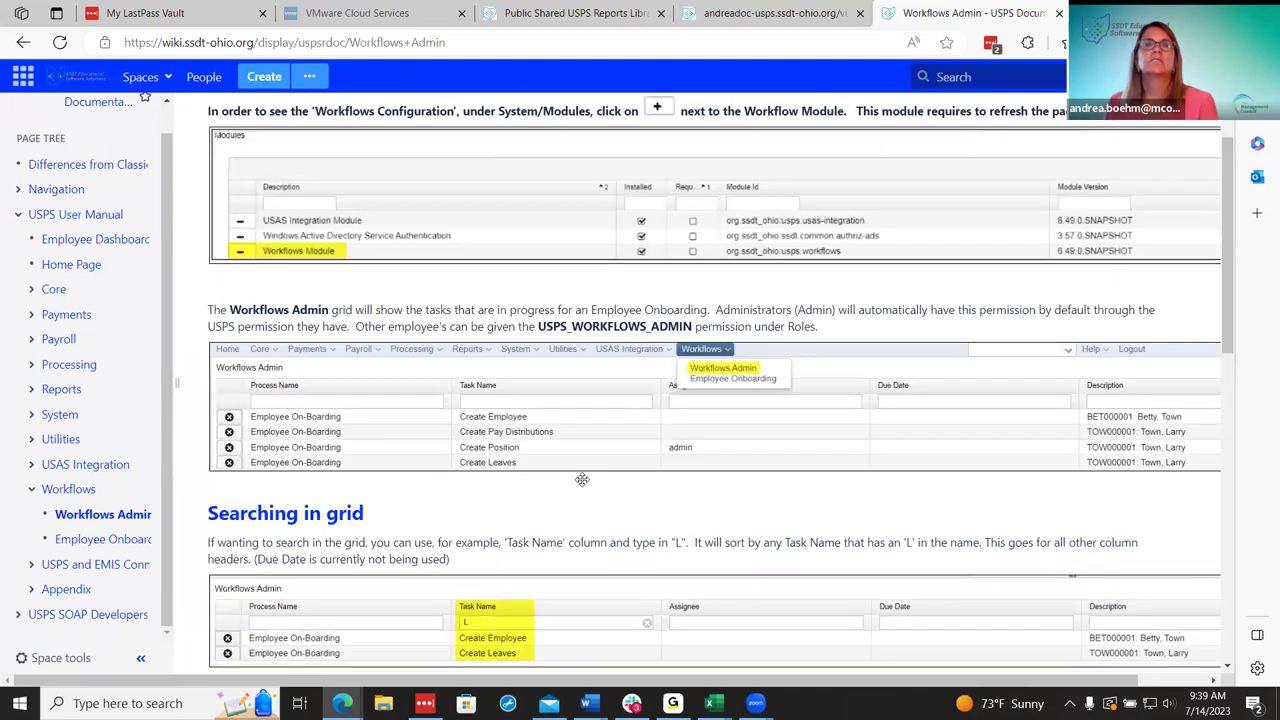
left_click(100, 539)
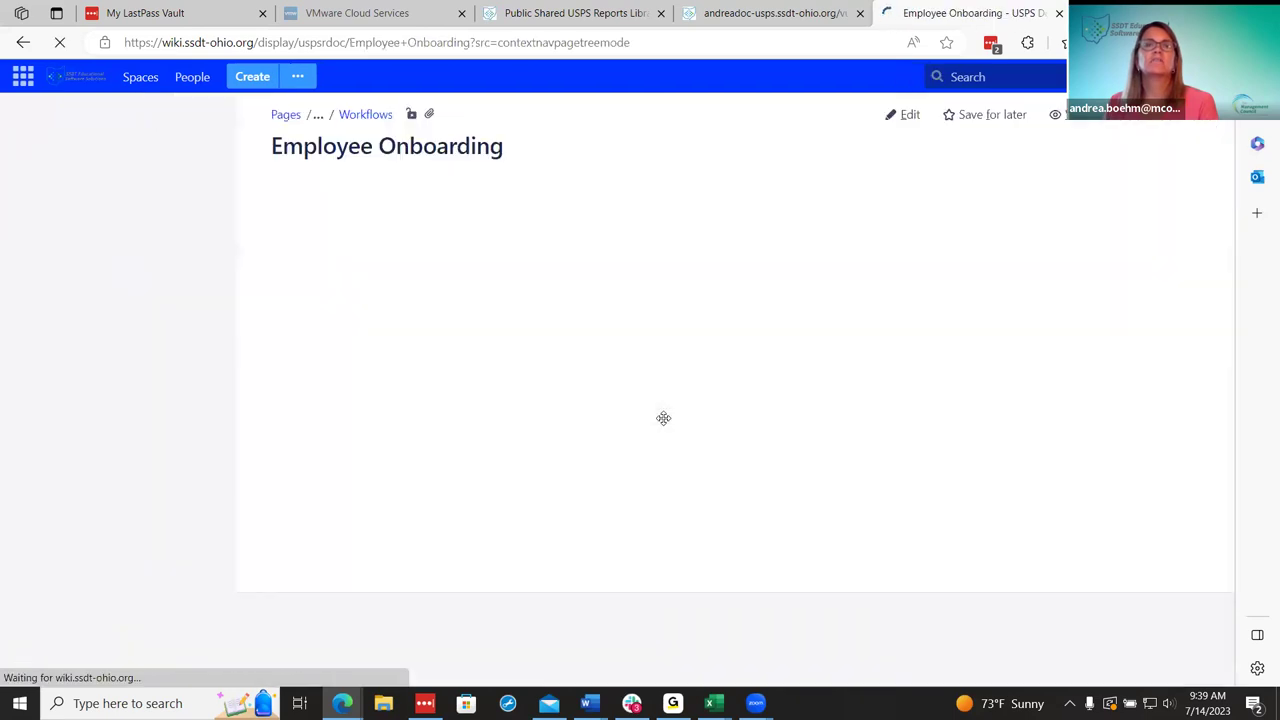
scroll(663, 418, "down", 4)
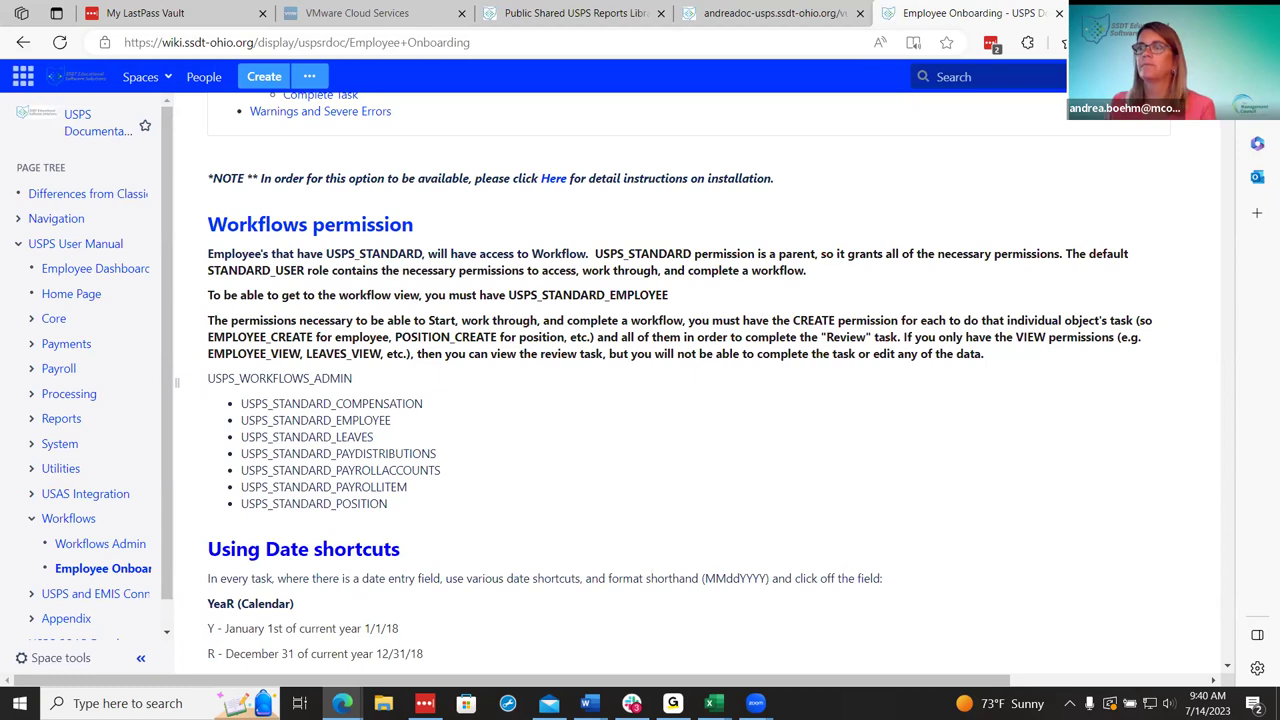
scroll(597, 449, "down", 1)
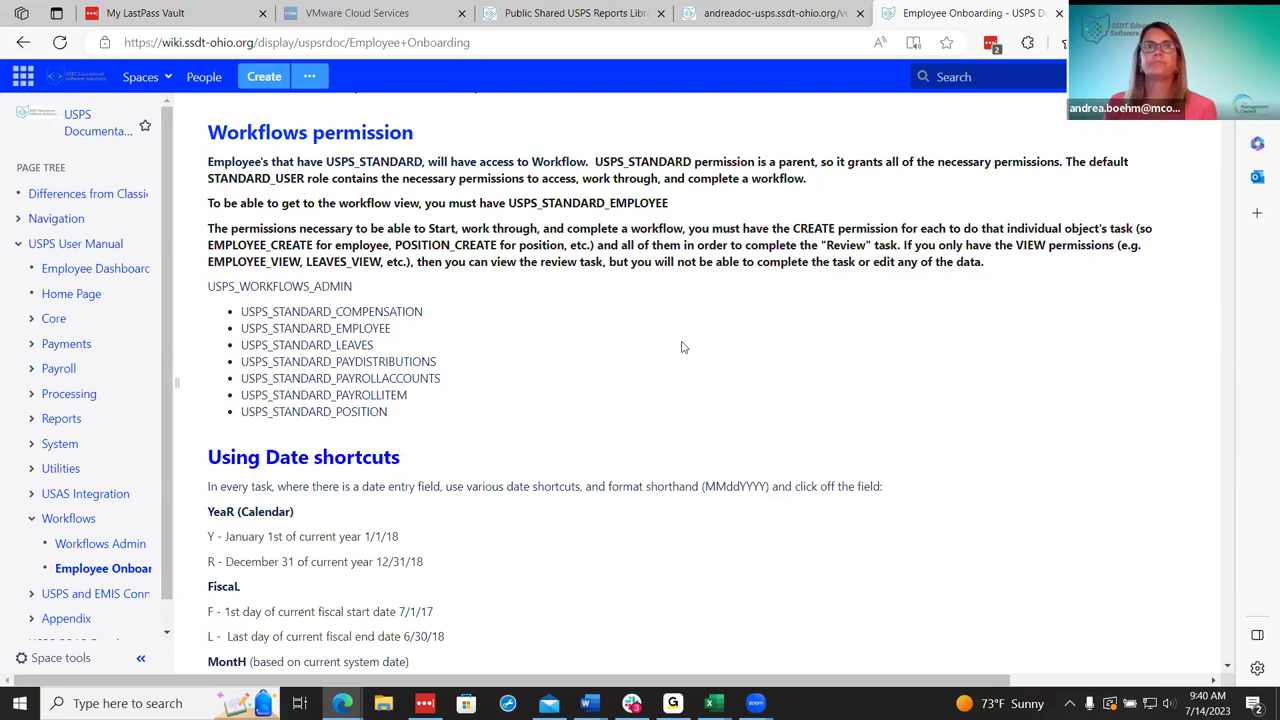
scroll(643, 377, "down", 2)
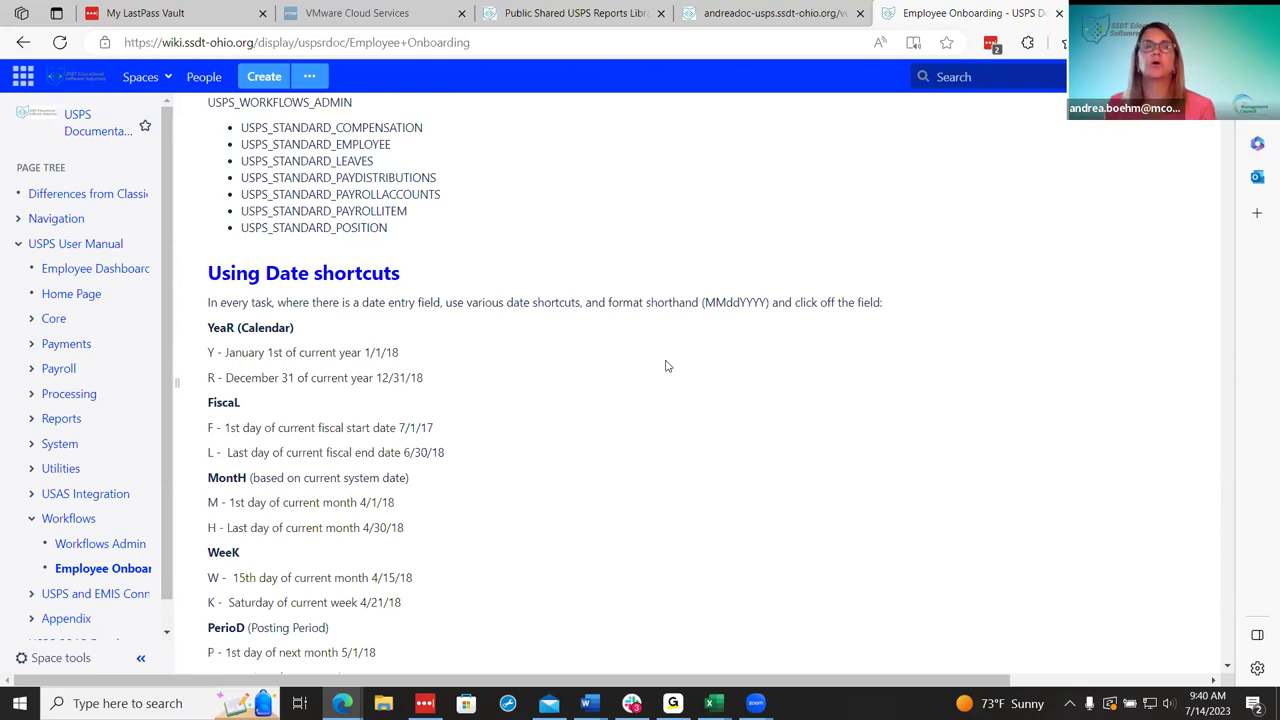
scroll(675, 398, "down", 1)
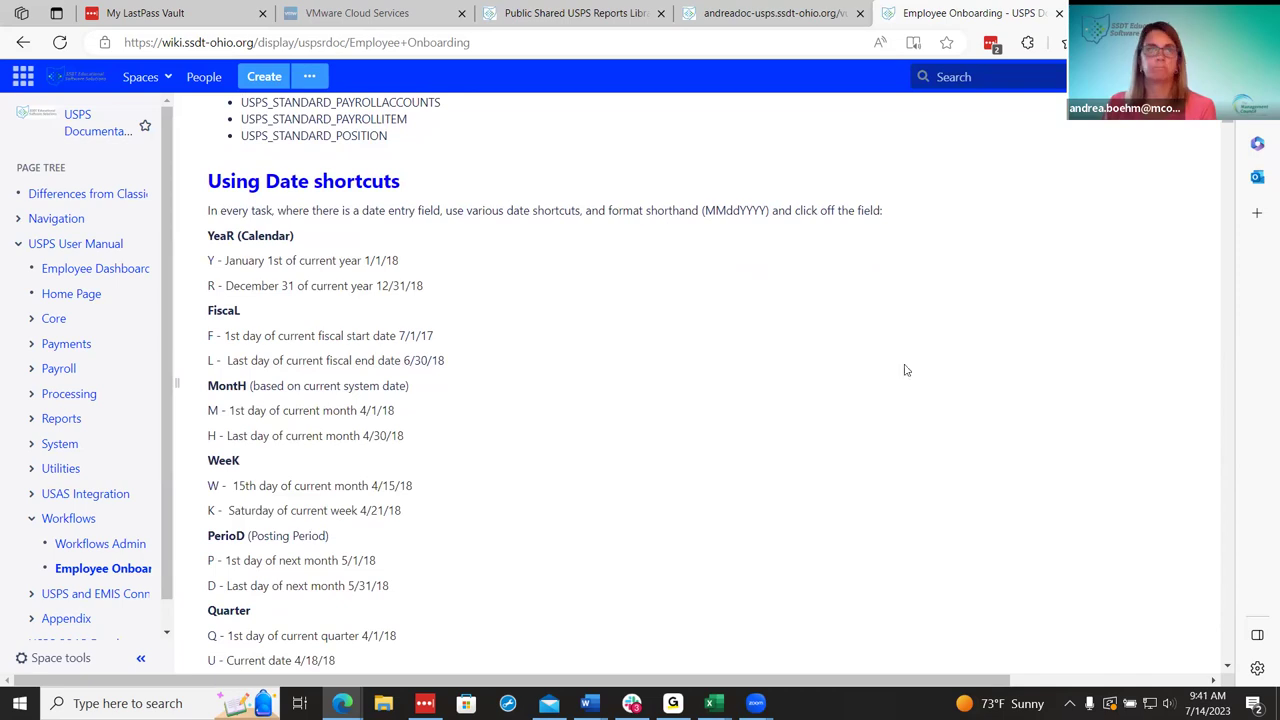
scroll(663, 413, "down", 2)
scroll(663, 413, "up", 7)
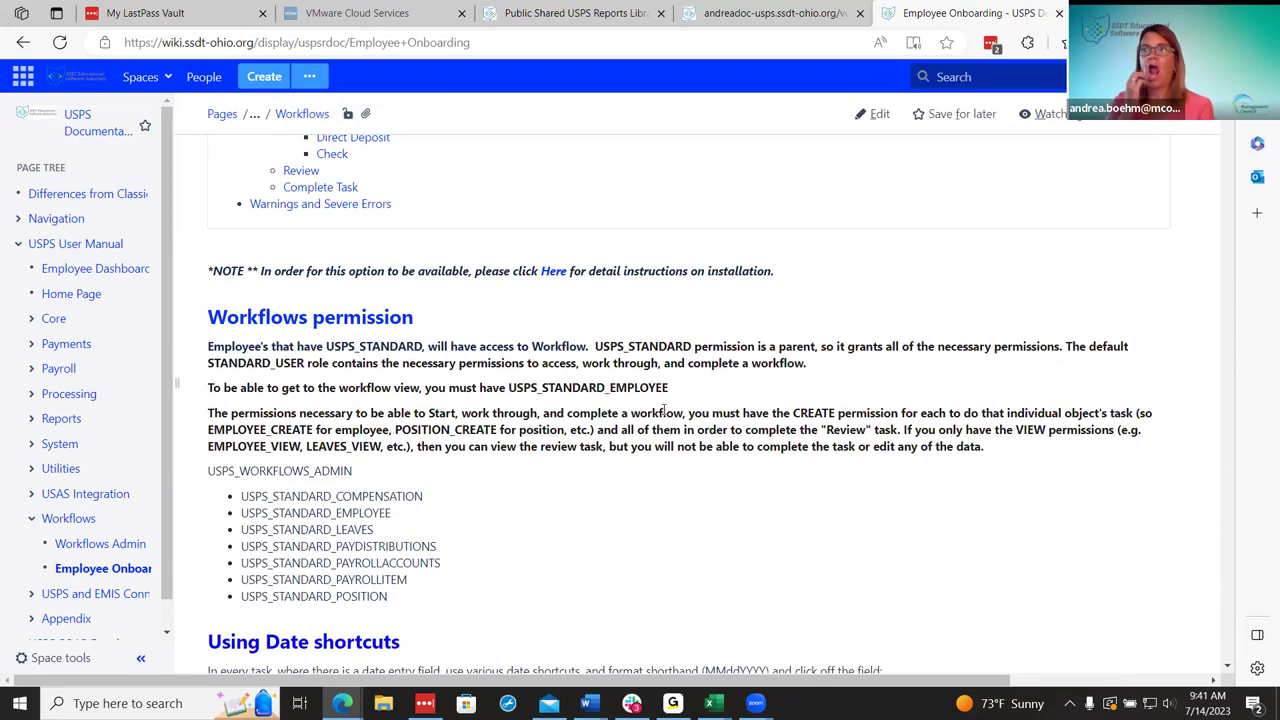
scroll(663, 412, "up", 1)
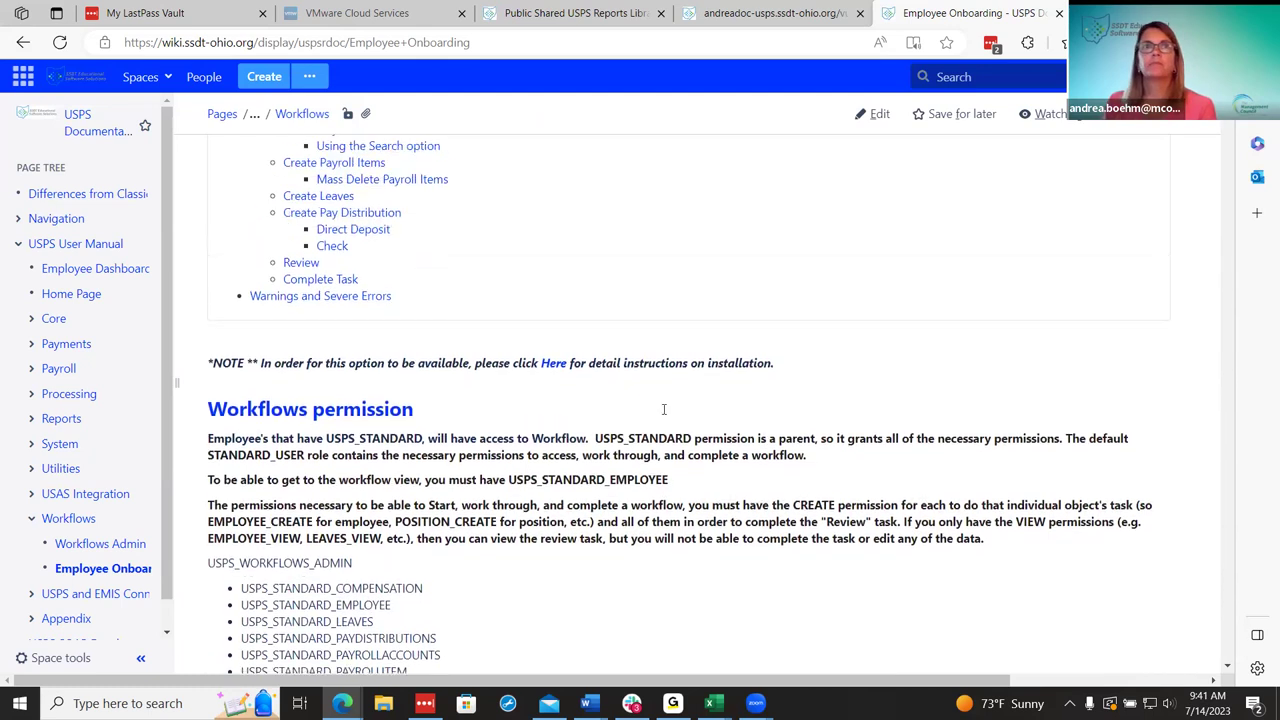
scroll(663, 413, "down", 1)
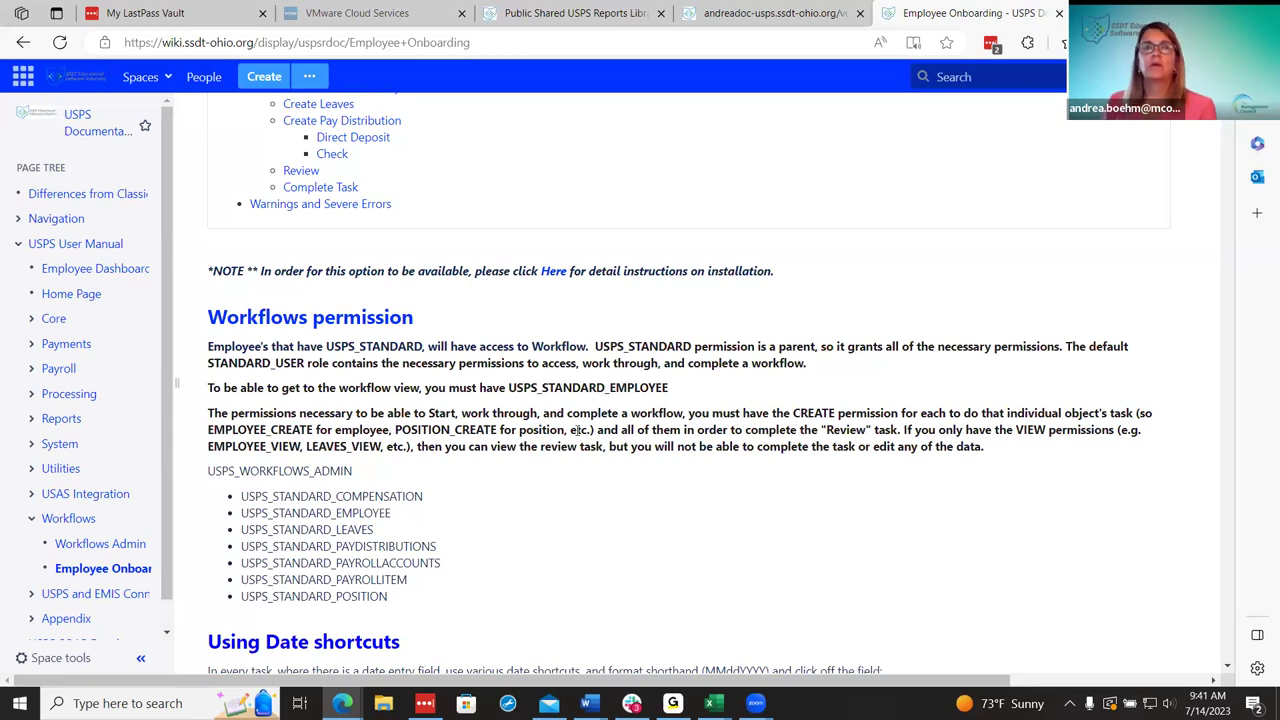
scroll(636, 480, "up", 1)
scroll(636, 480, "down", 3)
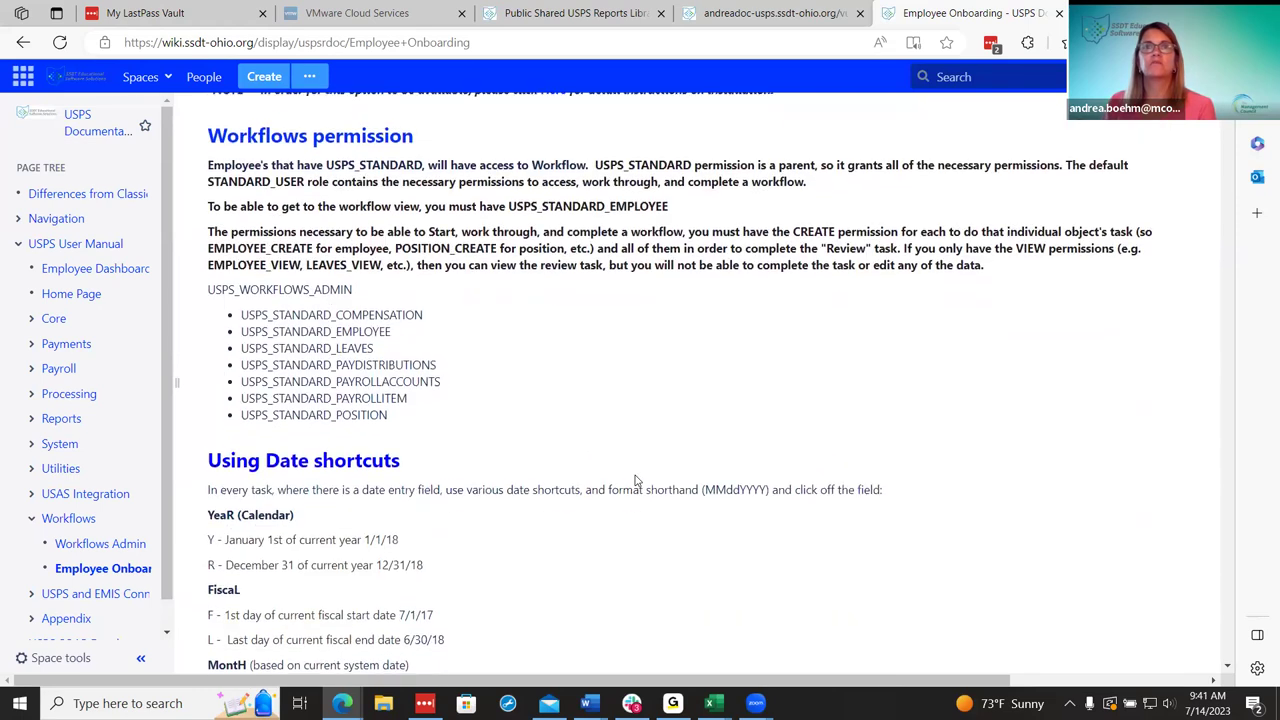